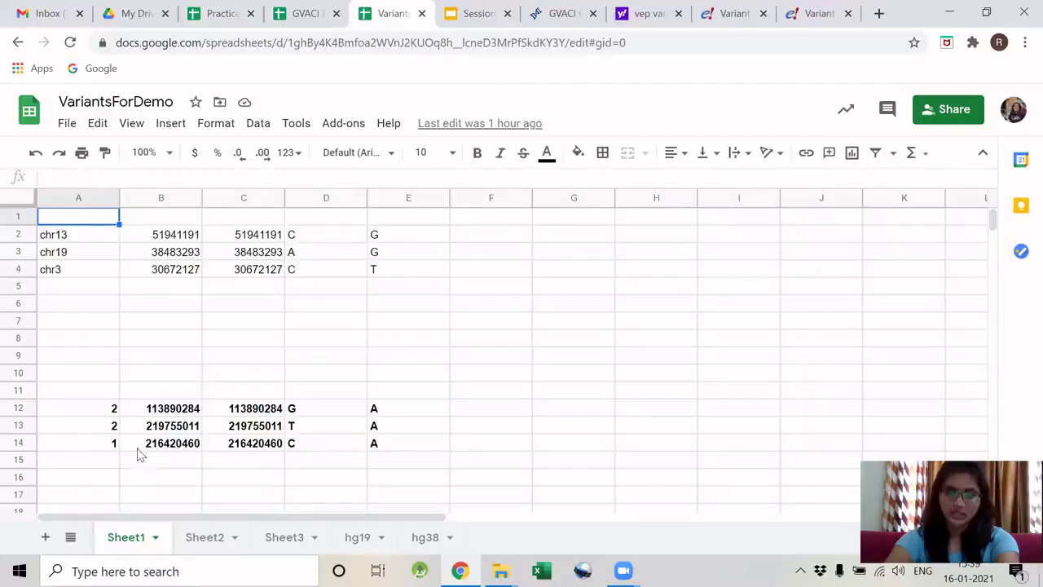
Review the hg38 and hg19 variants on Sheet2 and the prepared Variant Effect Predictor forms for GRCh37 and GRCh38.
click(208, 538)
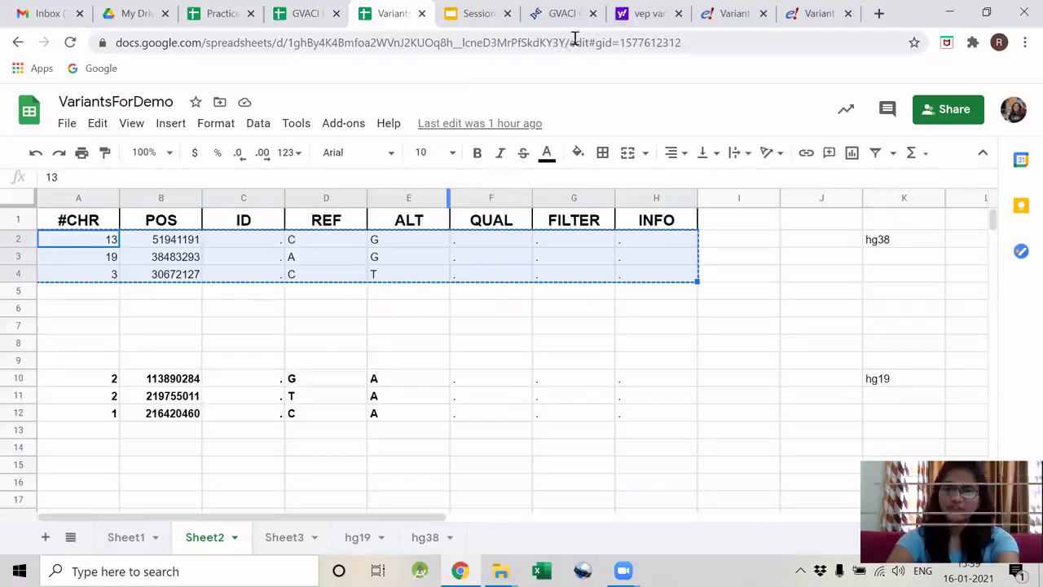
click(673, 26)
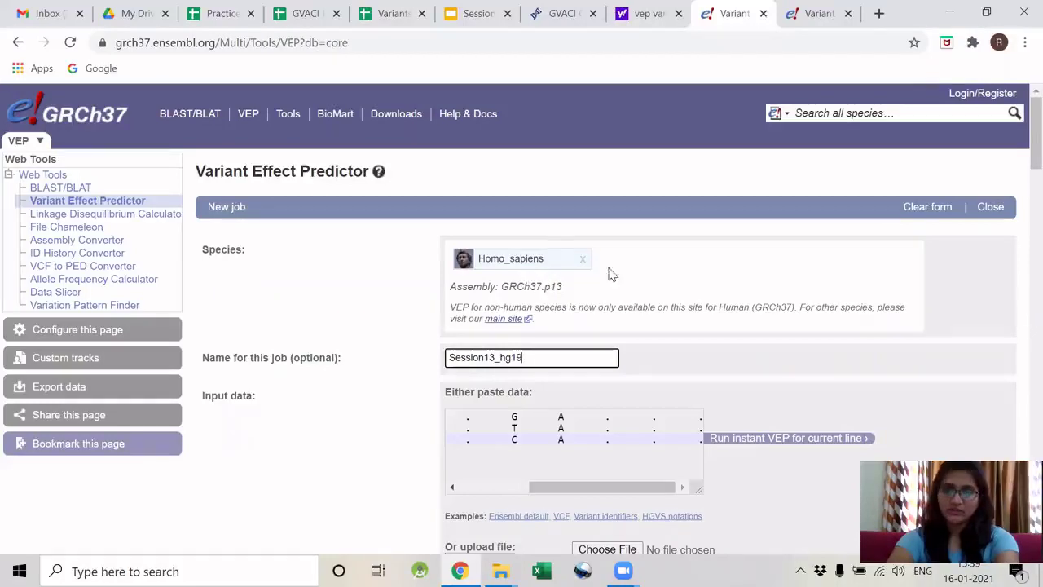
key(ctrl+Tab)
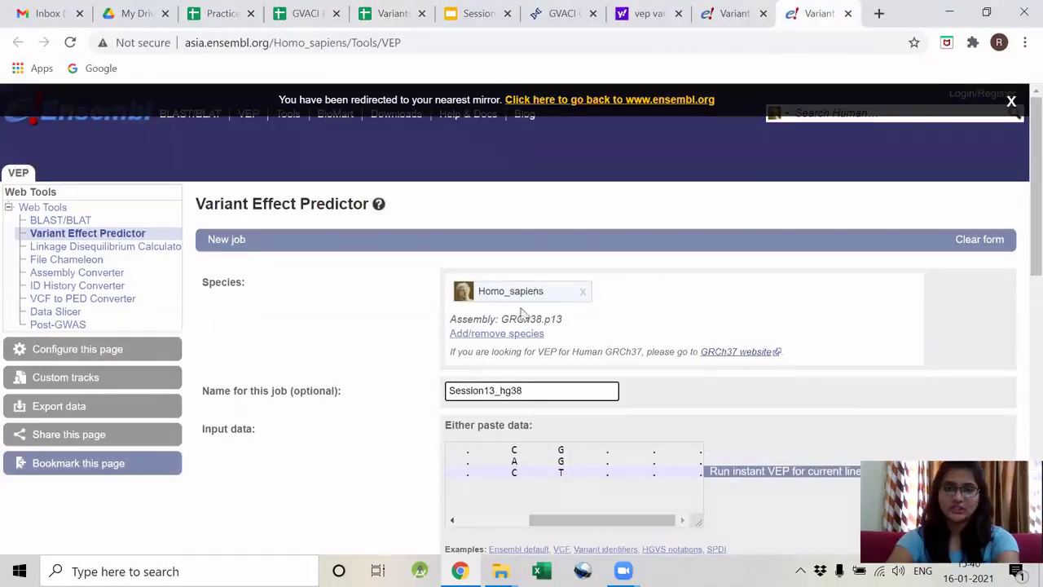
scroll(698, 277, down, 1)
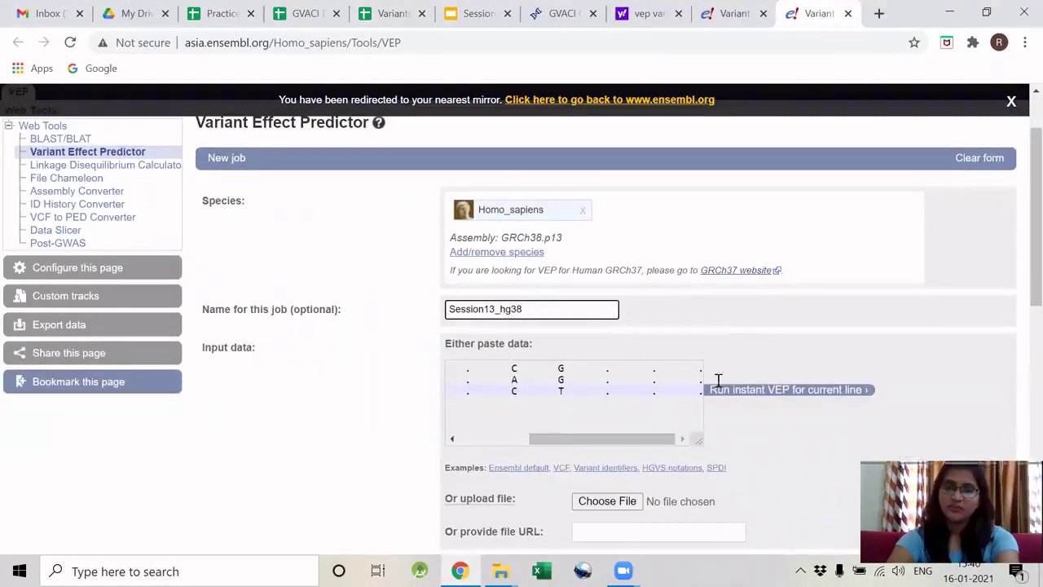
For the Session13_hg19 job, choose RefSeq transcripts as the database and enable the Protein, UniProt and HGVS identifiers.
key(ctrl+shift+Tab)
scroll(725, 299, down, 4)
scroll(725, 298, down, 1)
click(453, 258)
scroll(797, 243, down, 2)
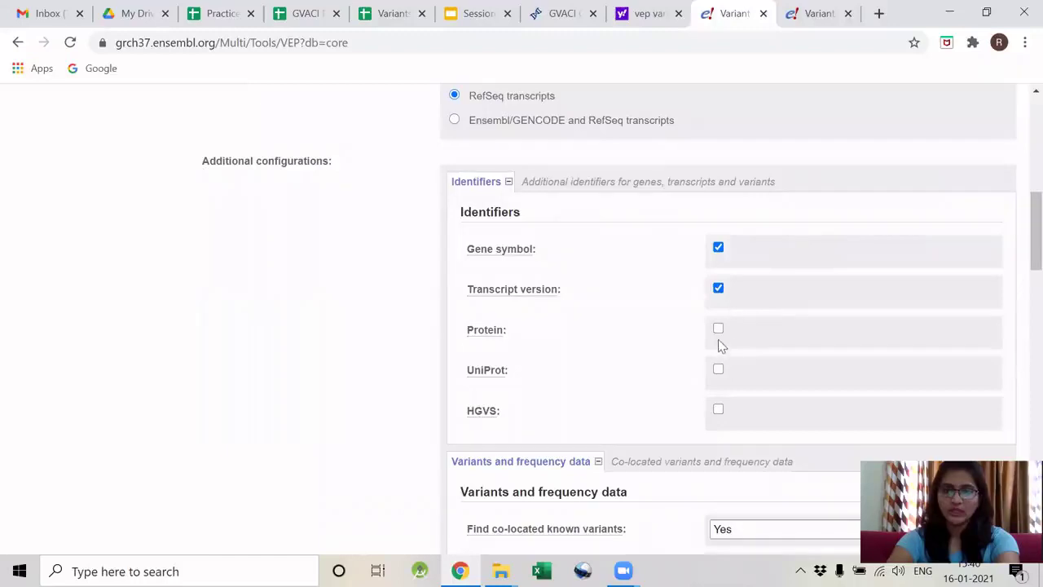
click(719, 331)
click(717, 371)
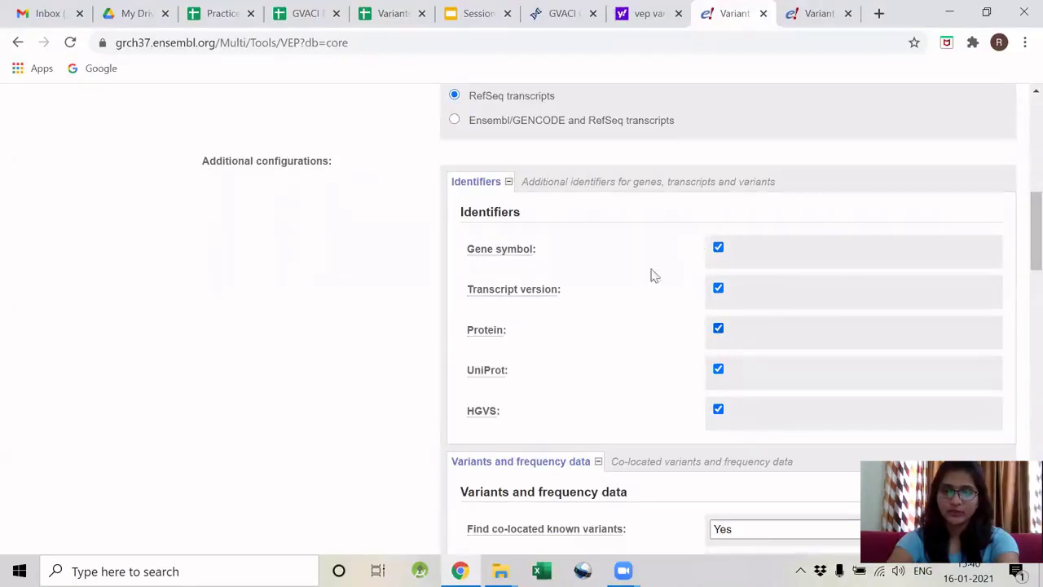
Add 1000 Genomes continental, ESP and gnomAD (exomes) allele frequencies to the hg19 job's co-located variant data.
scroll(793, 299, down, 5)
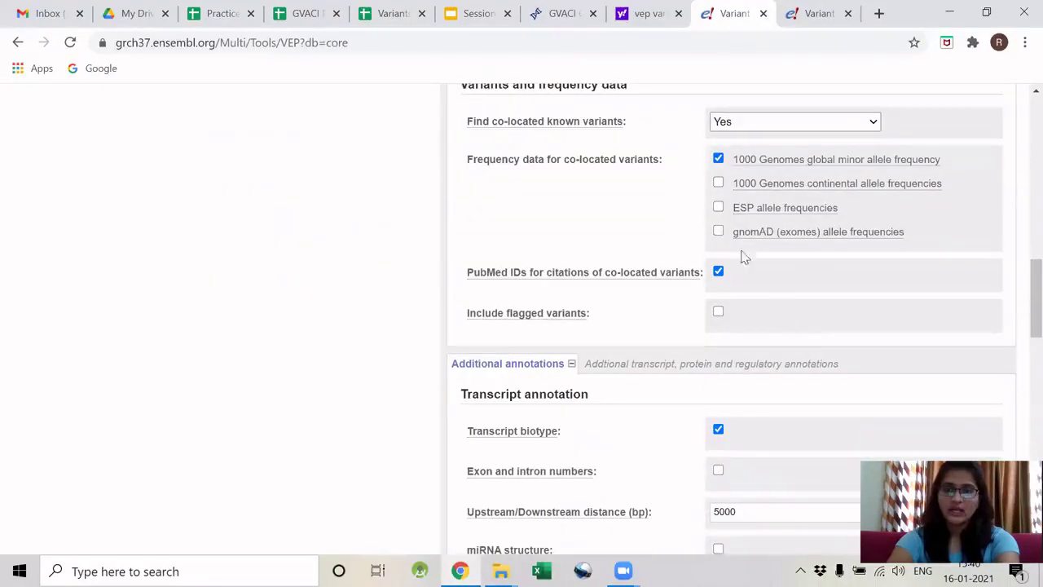
click(717, 182)
click(718, 207)
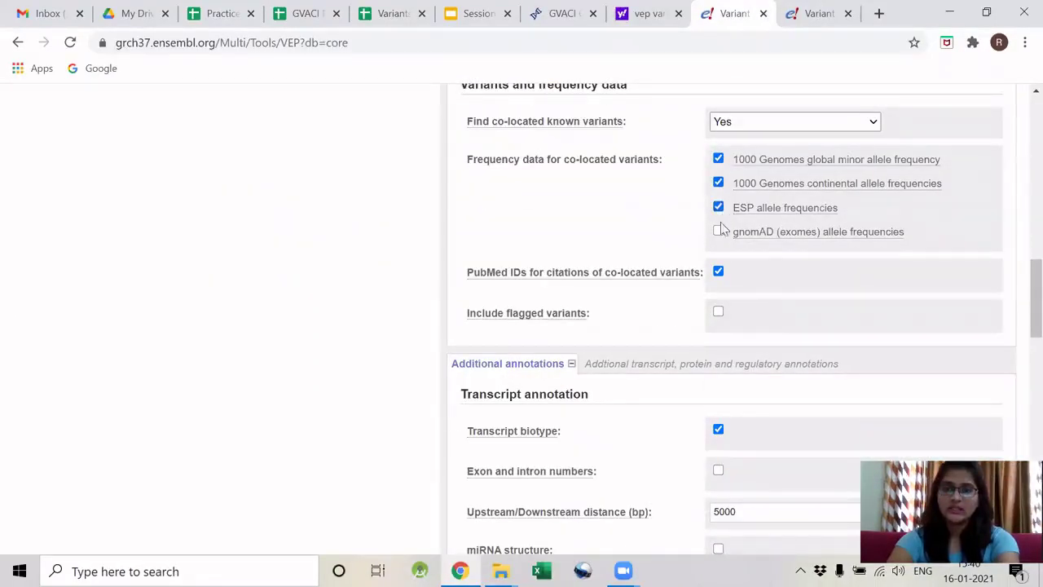
click(718, 231)
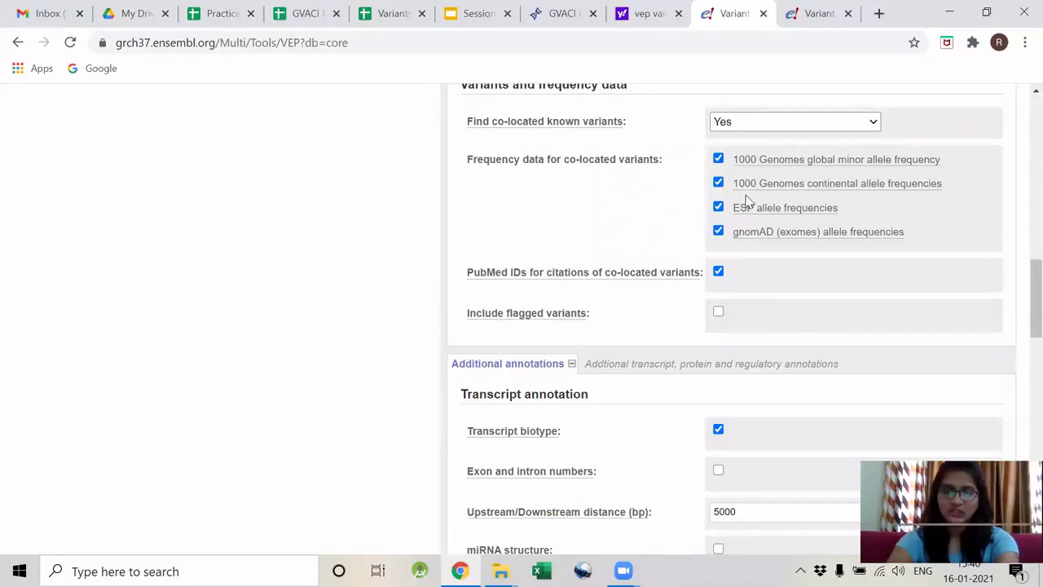
Enable exon and intron numbers and the CADD pathogenicity prediction for the hg19 job.
scroll(733, 240, down, 4)
click(718, 144)
scroll(789, 256, down, 3)
scroll(789, 259, down, 1)
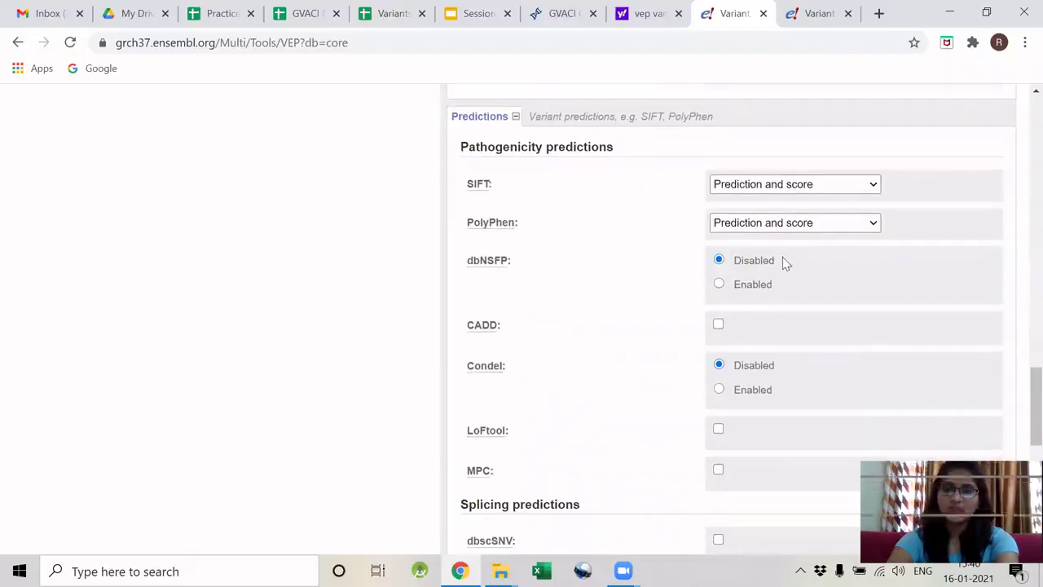
click(719, 324)
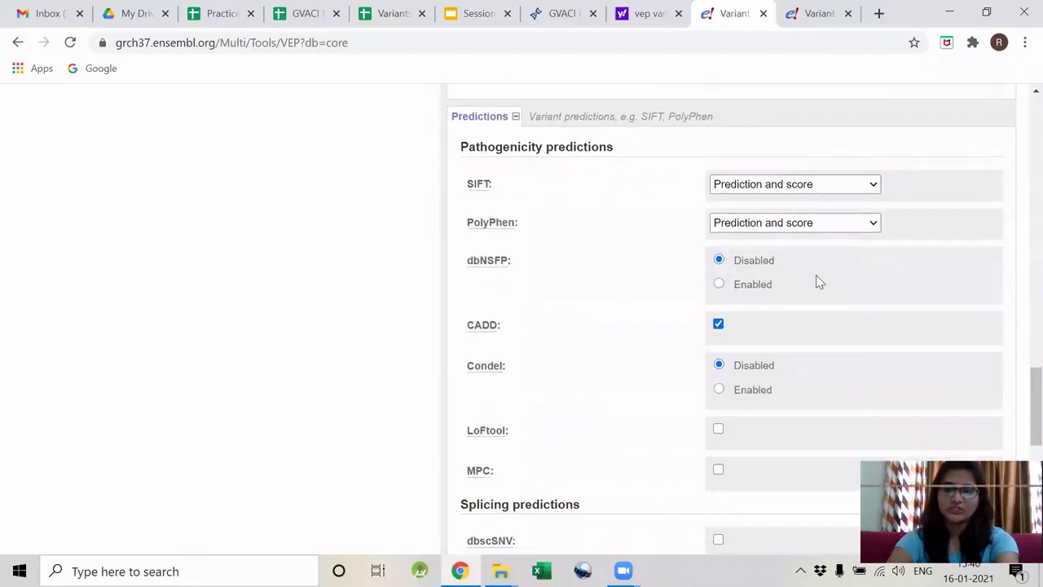
Submit the Session13_hg19 job for analysis, leaving the splicing and conservation options off.
scroll(816, 275, down, 2)
scroll(853, 240, down, 3)
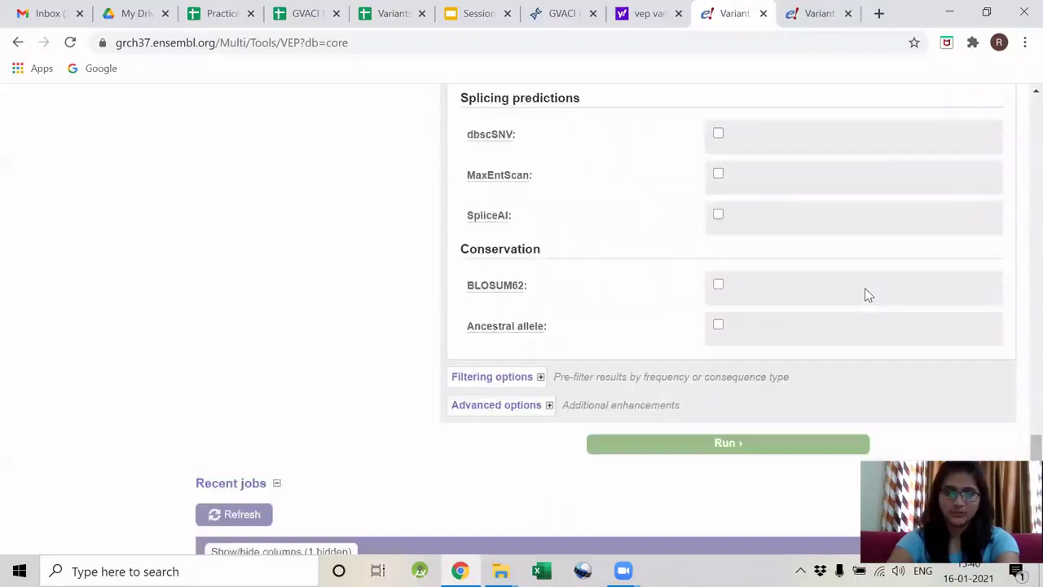
click(645, 450)
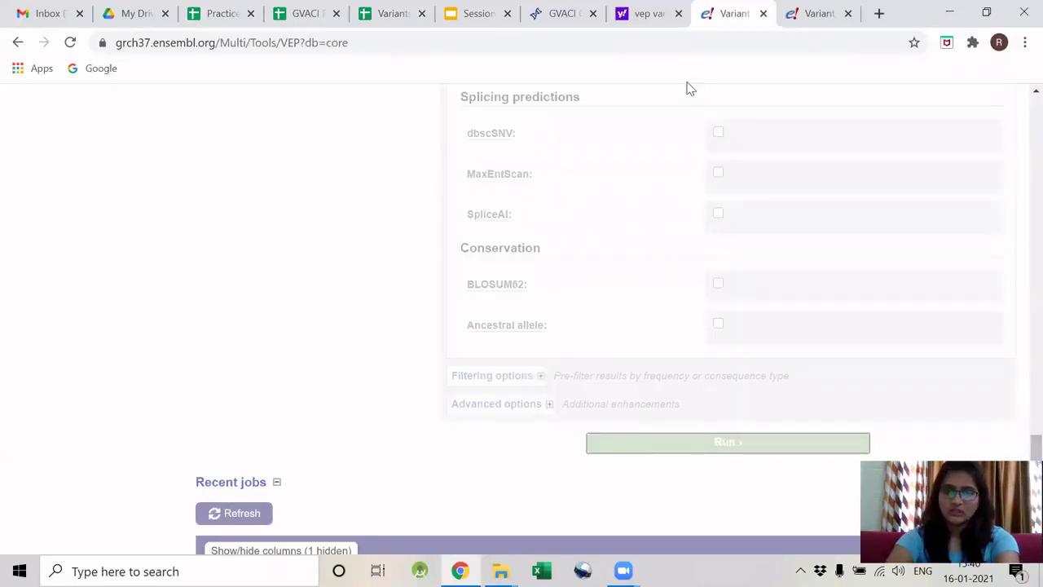
Switch to the GRCh38 form and choose RefSeq transcripts as the database for the Session13_hg38 job.
key(ctrl+Tab)
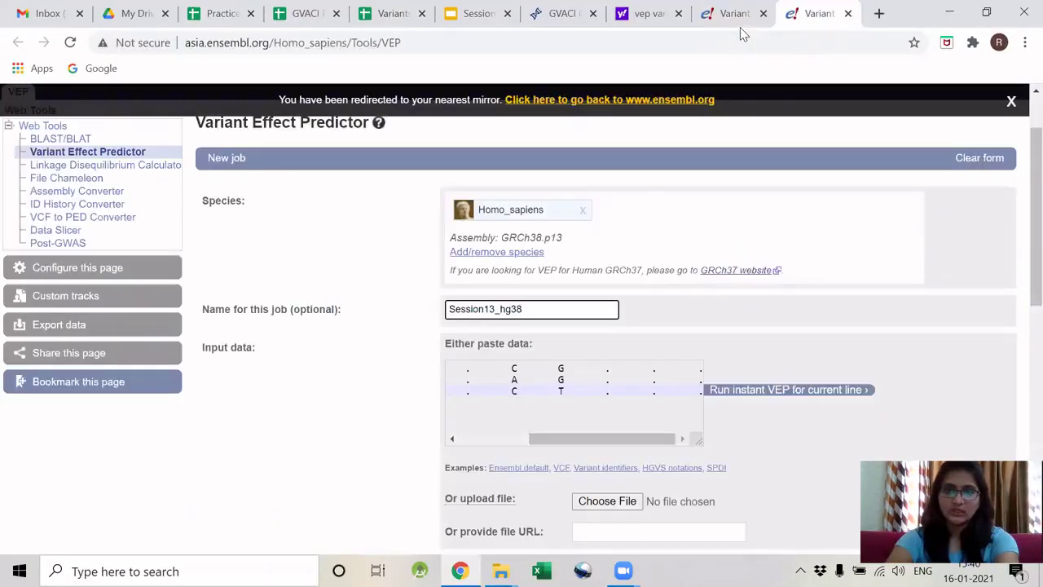
scroll(692, 372, down, 4)
click(454, 292)
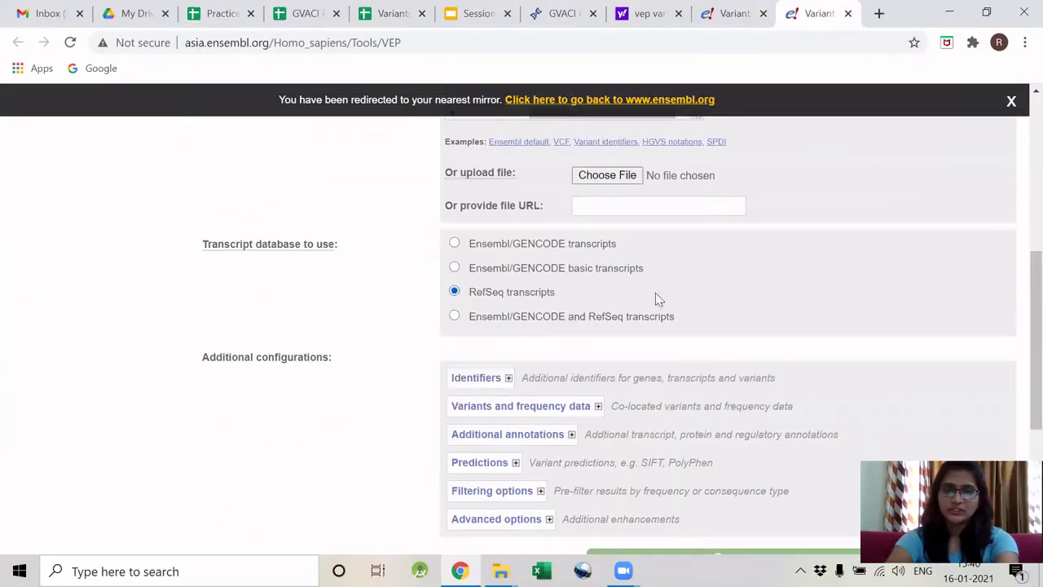
scroll(748, 308, down, 1)
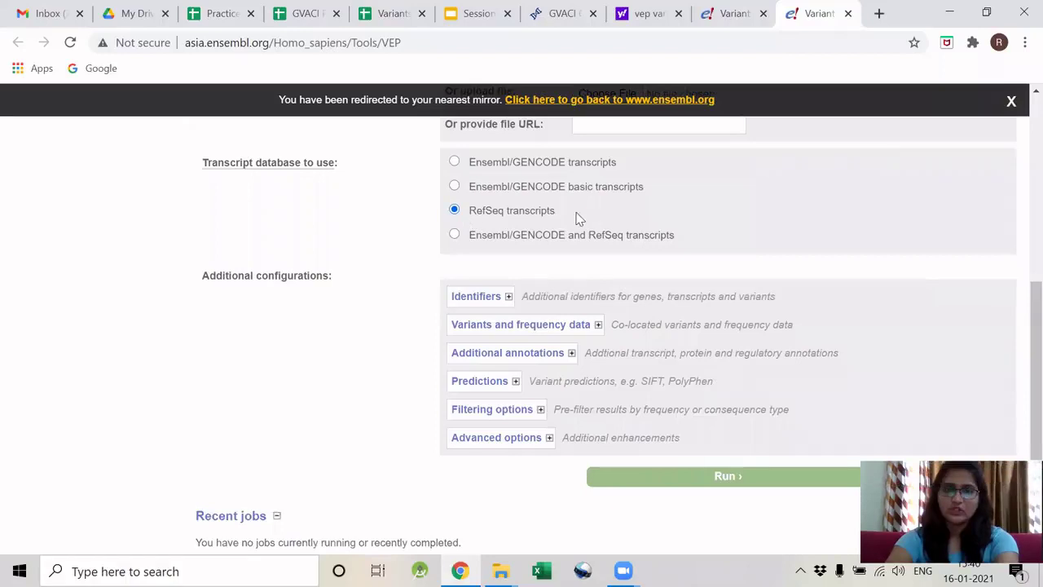
Enable the Protein, UniProt and HGVS identifiers for the Session13_hg38 job.
click(508, 296)
scroll(738, 216, down, 4)
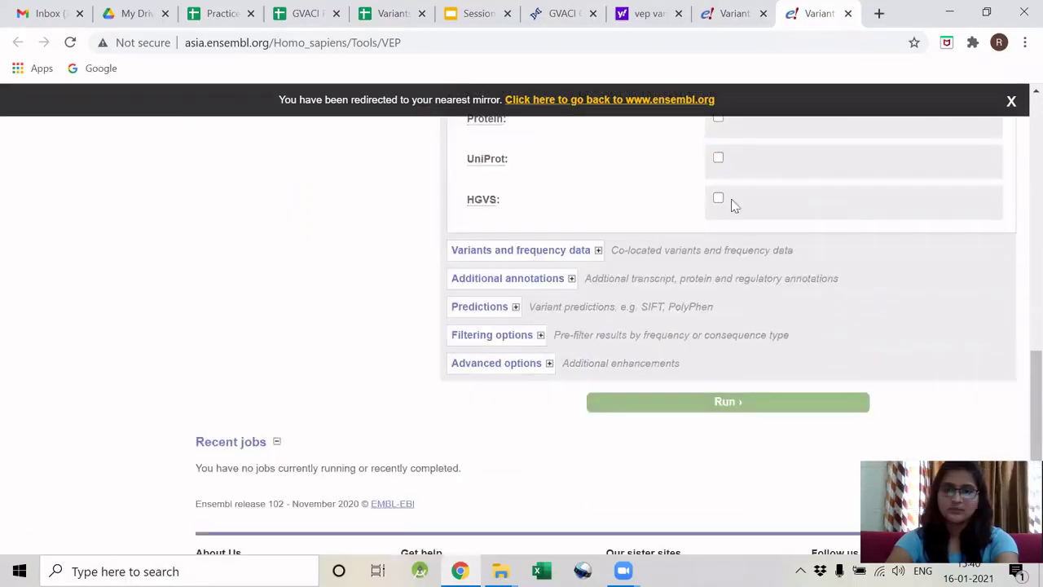
scroll(732, 229, up, 1)
click(718, 200)
click(720, 239)
click(720, 281)
Add 1000 Genomes continental, ESP and gnomAD (exomes) allele frequencies to the hg38 job's co-located variant data.
scroll(737, 261, down, 1)
click(595, 251)
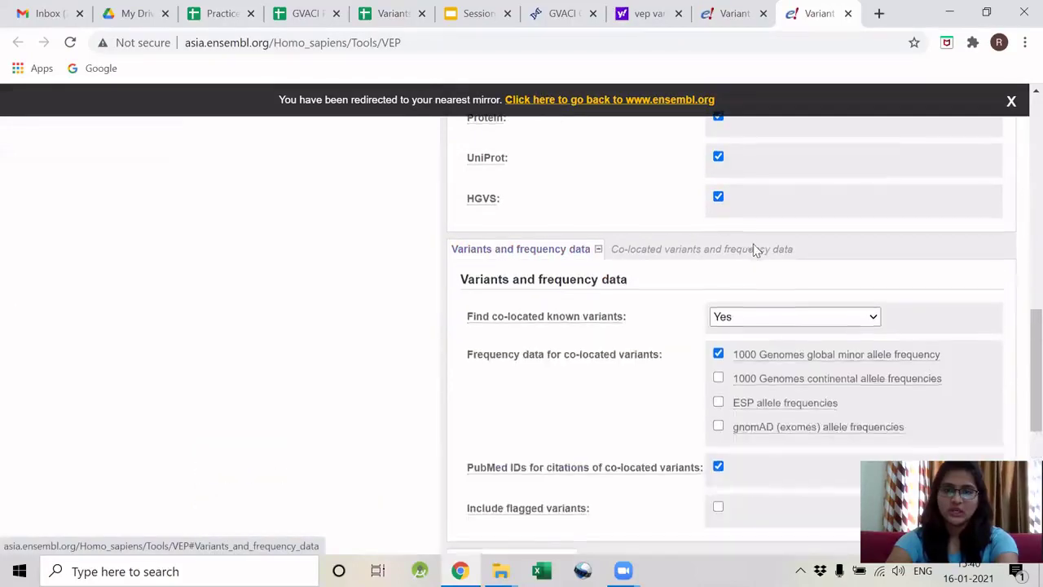
scroll(750, 245, down, 2)
click(718, 216)
click(718, 241)
click(718, 264)
Include exon and intron numbers in the hg38 job's transcript annotation.
scroll(763, 329, down, 2)
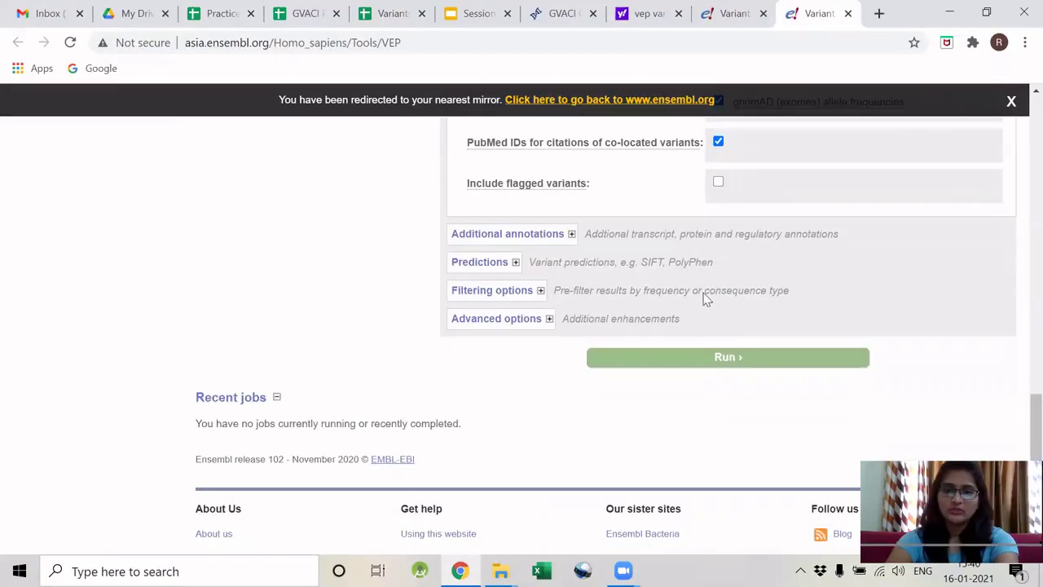
click(562, 234)
scroll(733, 244, down, 1)
click(718, 260)
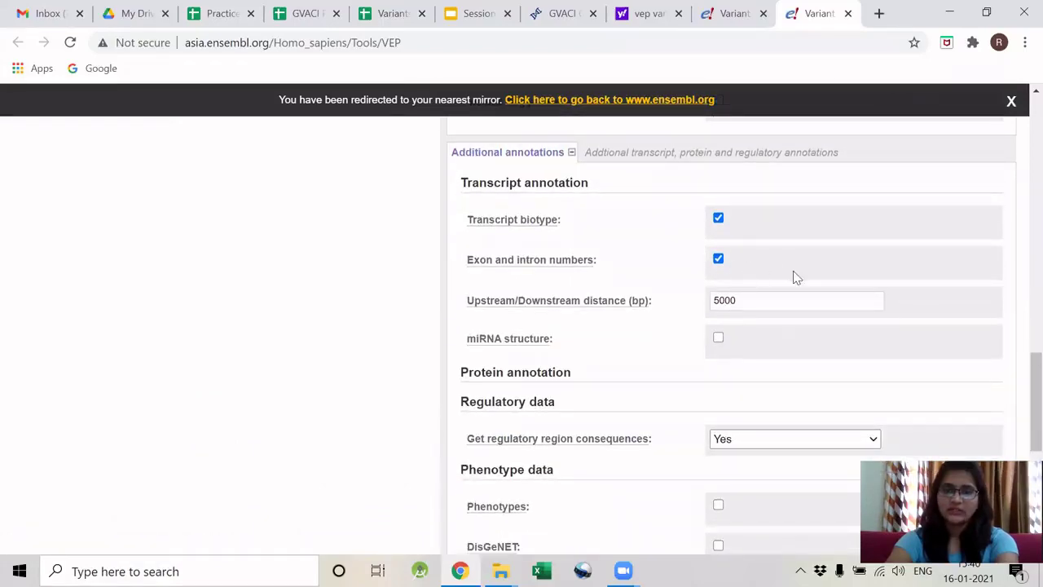
Enable the CADD pathogenicity prediction for the hg38 job and submit Session13_hg38 for analysis.
scroll(794, 275, down, 3)
click(504, 355)
scroll(742, 308, down, 3)
click(718, 318)
scroll(782, 331, down, 6)
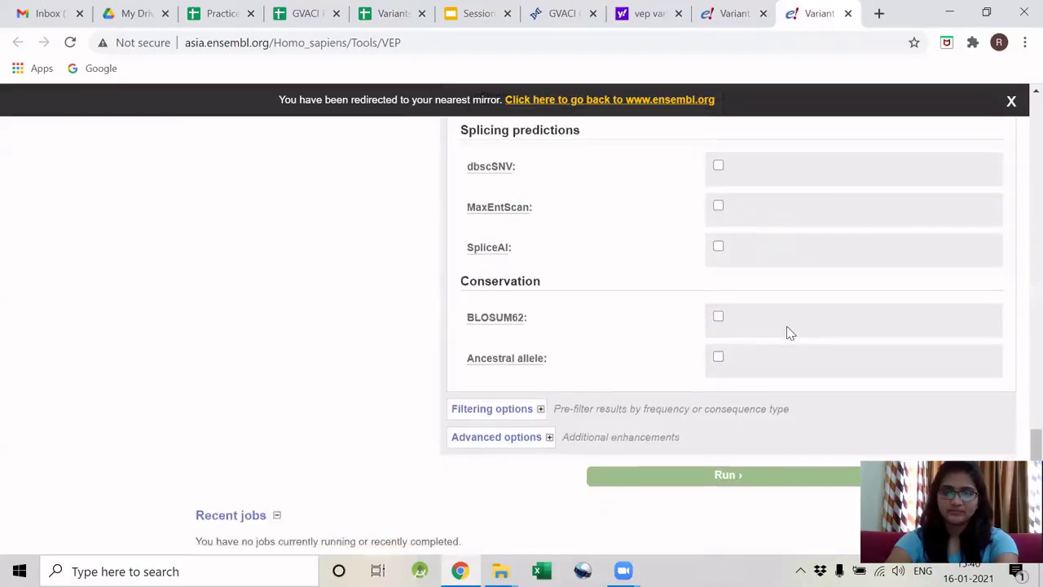
click(721, 313)
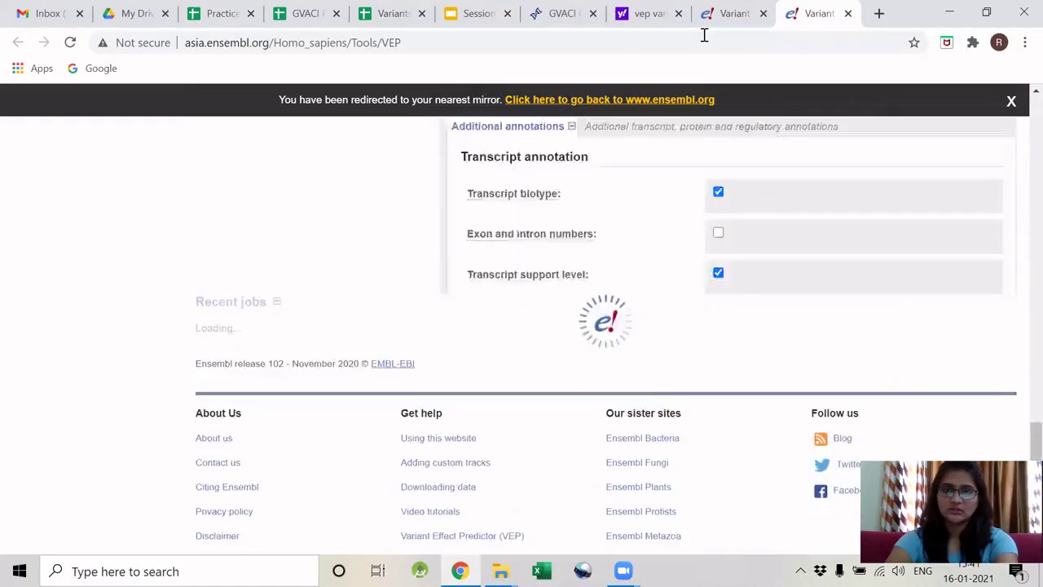
Check the status of the submitted Session13_hg19 and Session13_hg38 jobs.
key(ctrl+shift+Tab)
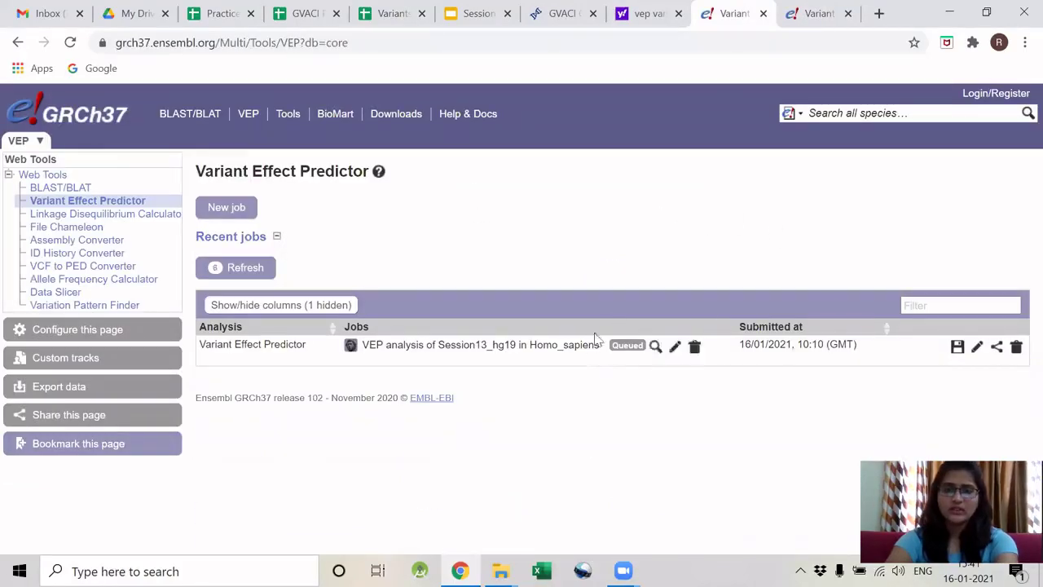
key(ctrl+Tab)
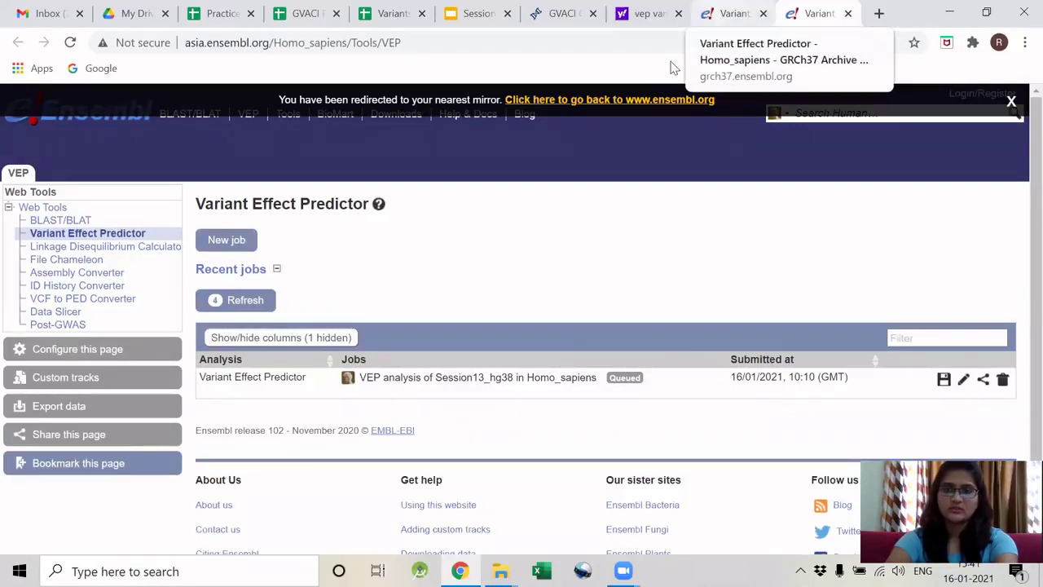
Open the results of the Session13_hg19 job and examine its variant results table.
key(ctrl+shift+Tab)
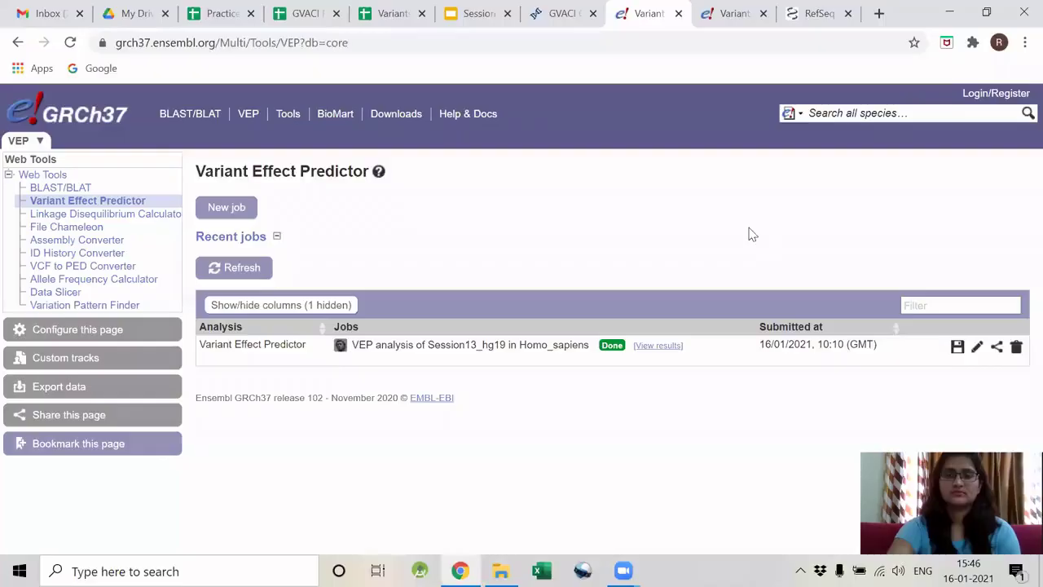
click(659, 346)
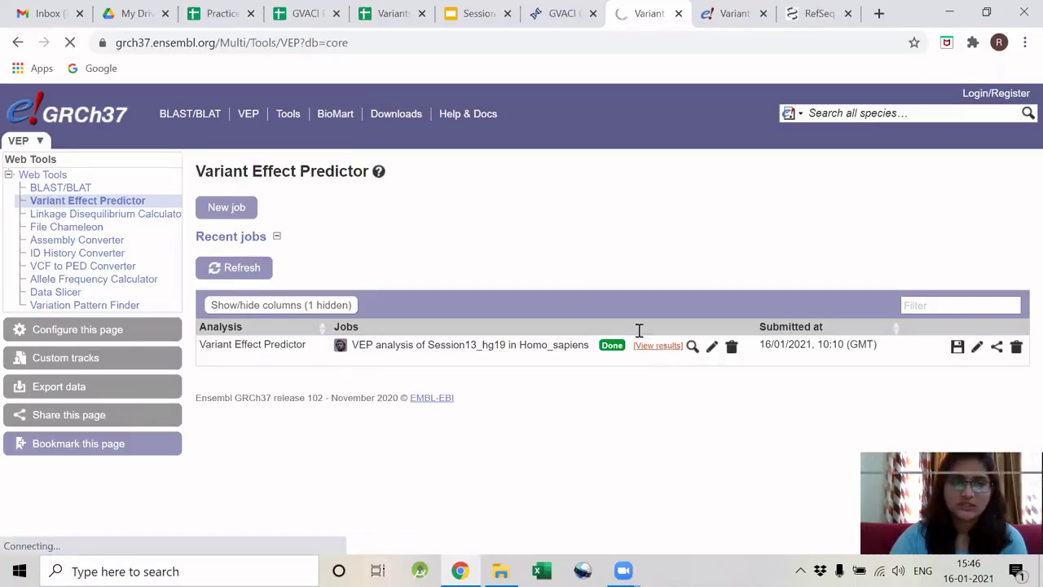
scroll(674, 241, down, 10)
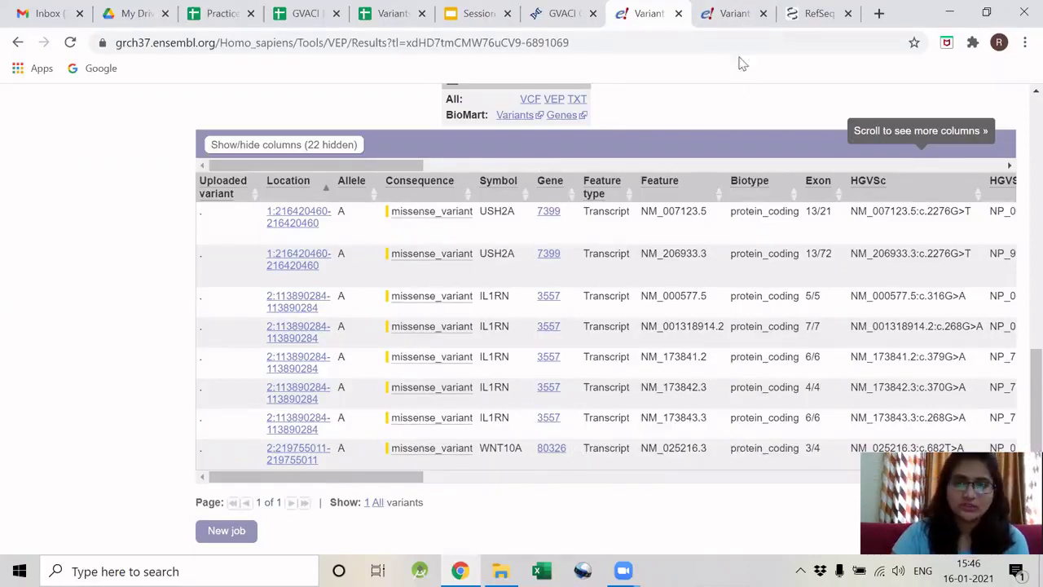
Open the results of the Session13_hg38 job and examine the consequences and transcript accessions in its results table.
click(729, 23)
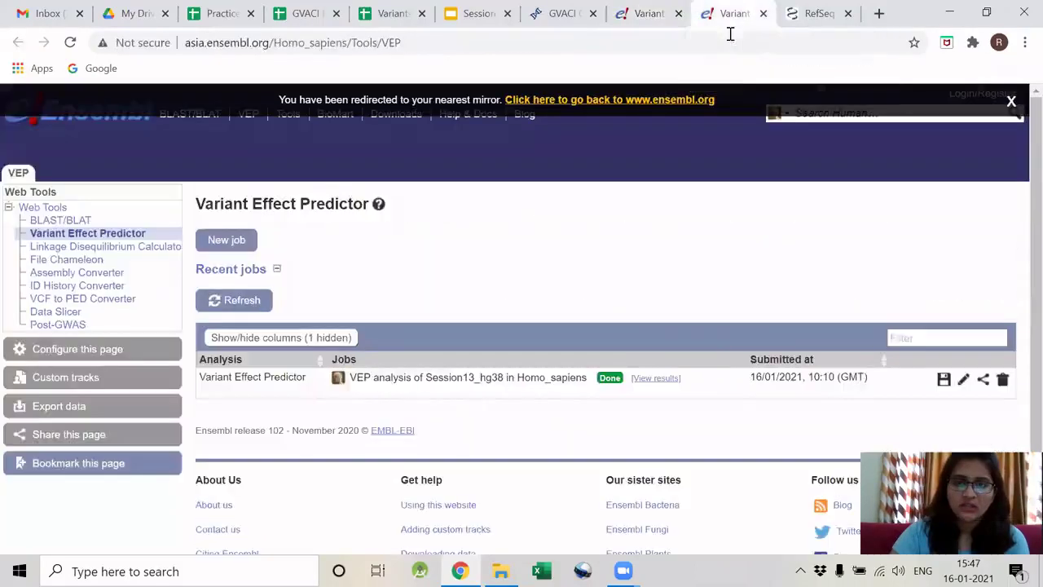
click(655, 378)
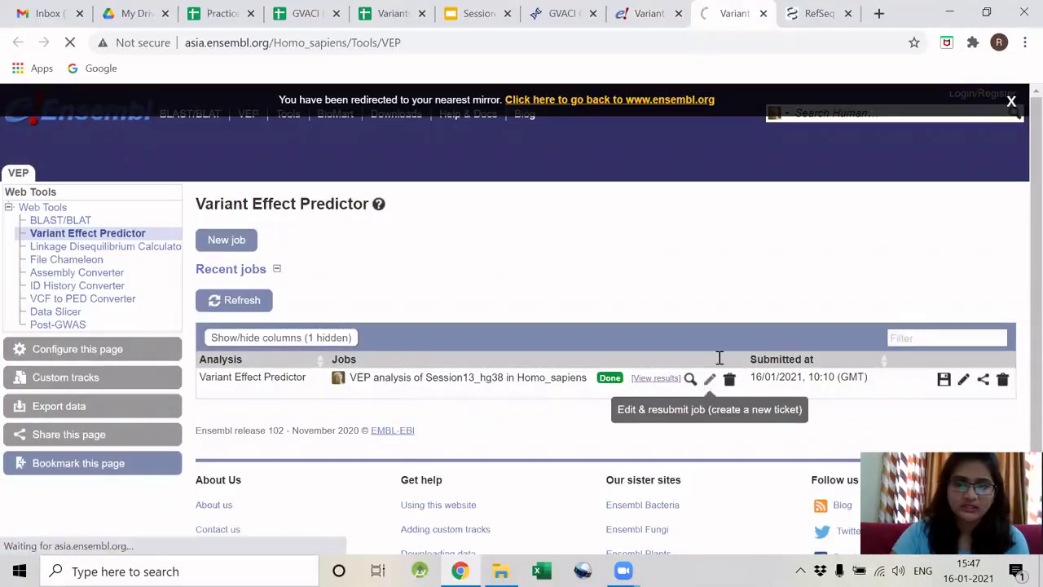
scroll(751, 293, down, 4)
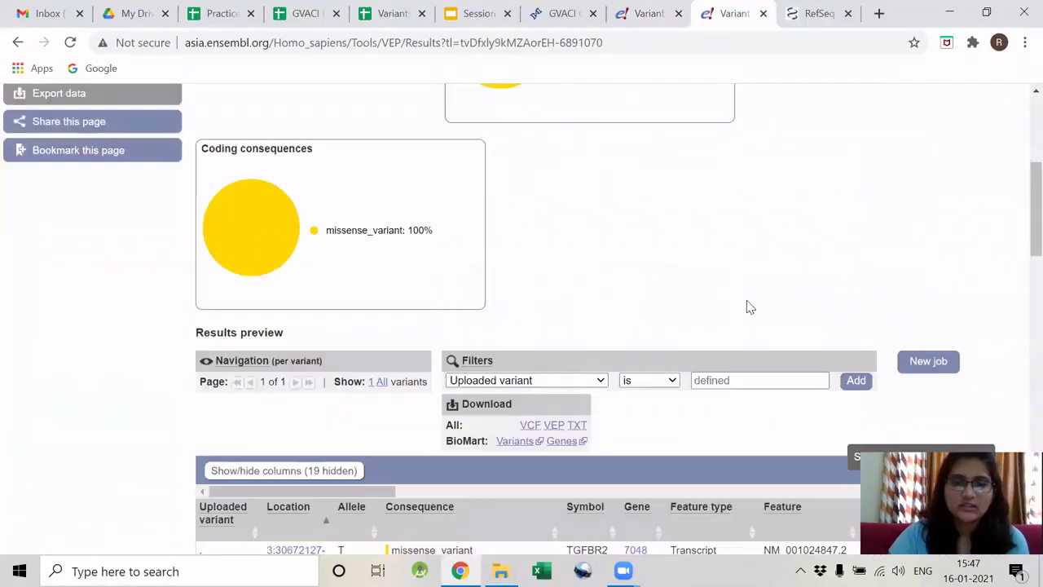
scroll(750, 307, down, 5)
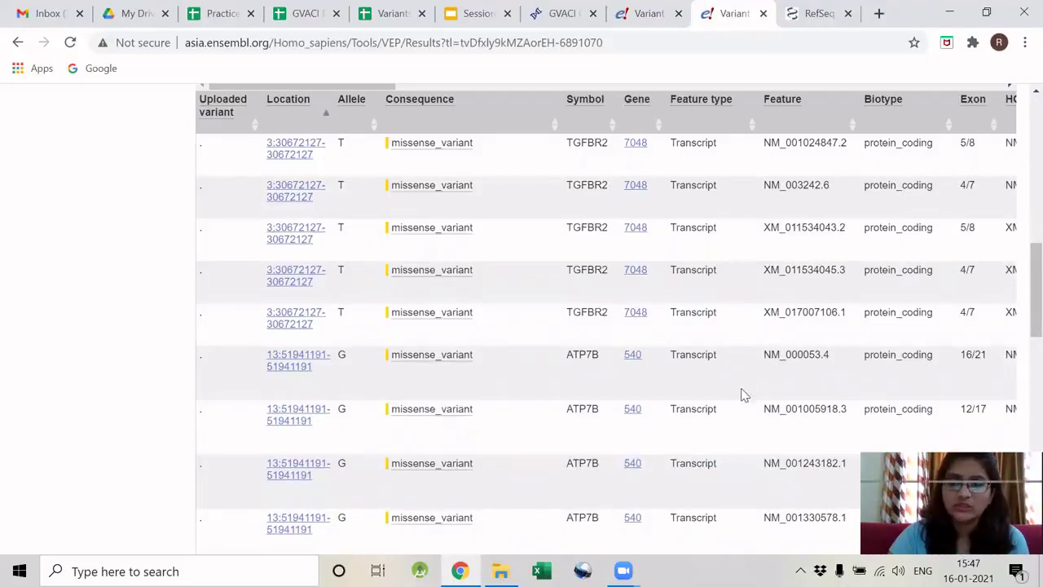
scroll(742, 393, down, 2)
scroll(742, 394, down, 2)
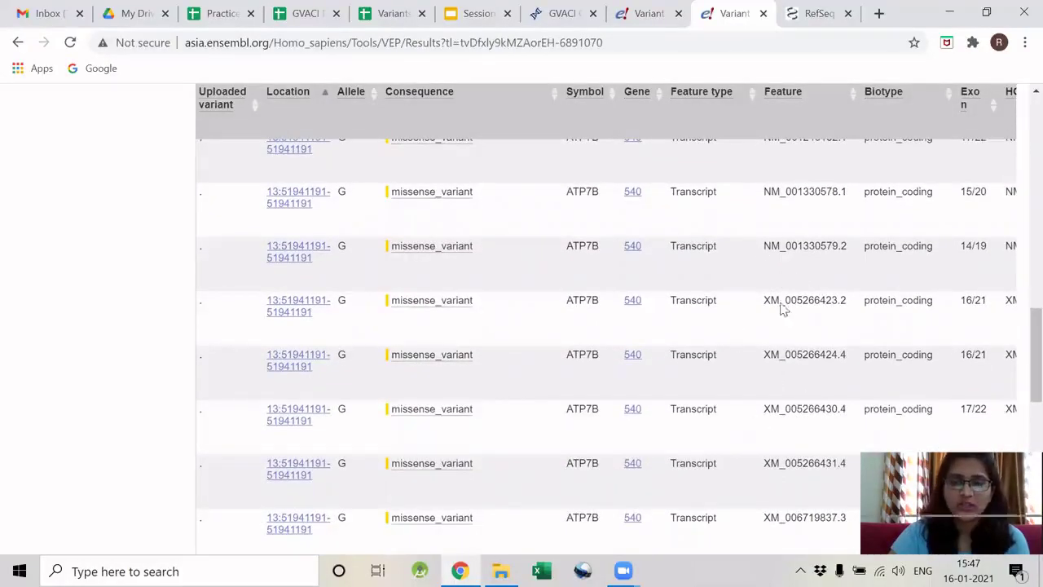
Search the NCBI RefSeq FAQ page for "xm" to find the difference between XM_ and NM_ accessions.
click(816, 27)
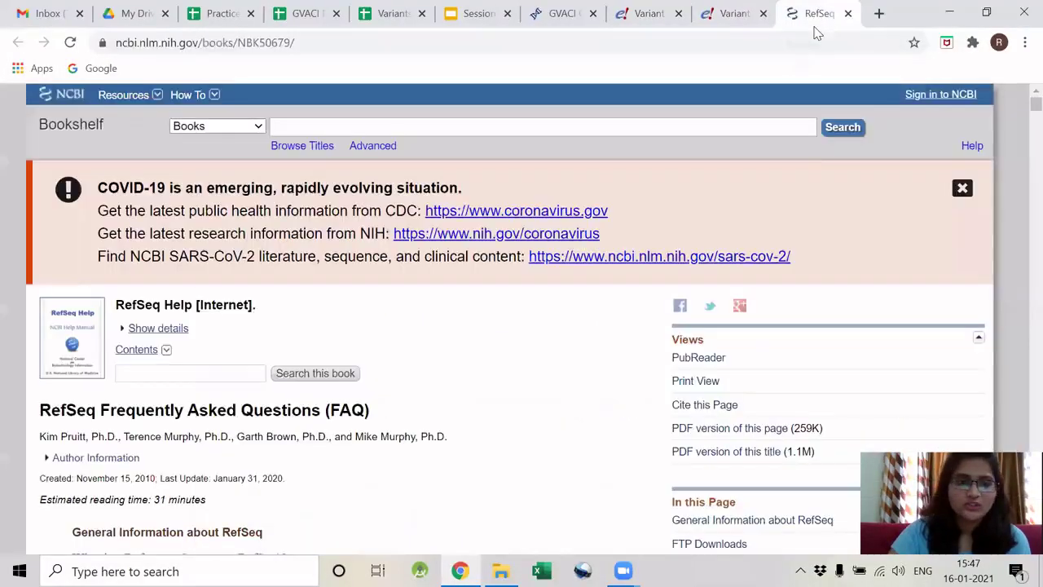
scroll(414, 320, down, 4)
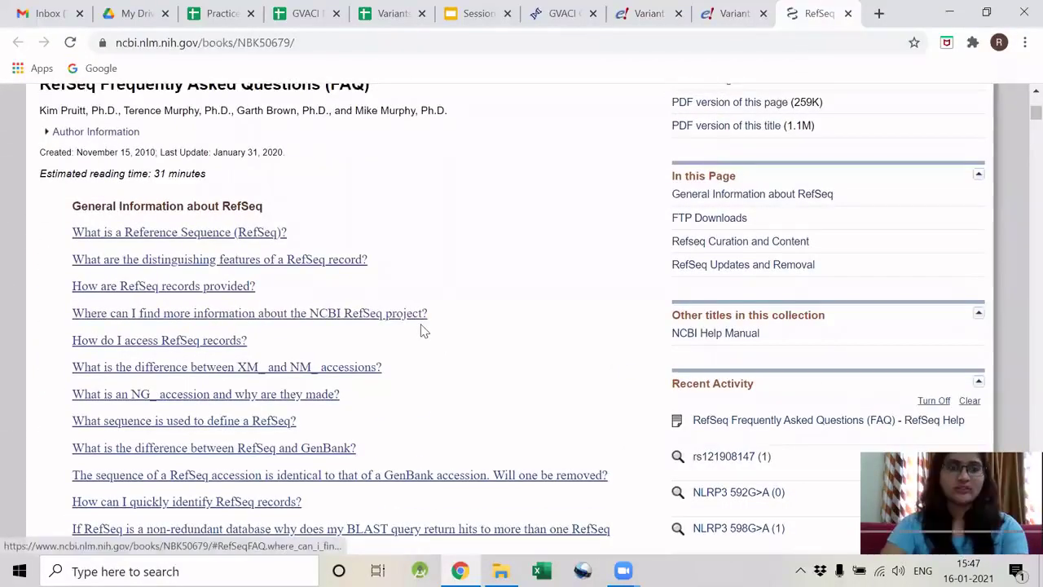
key(ctrl+f)
text(xm)
key(Return)
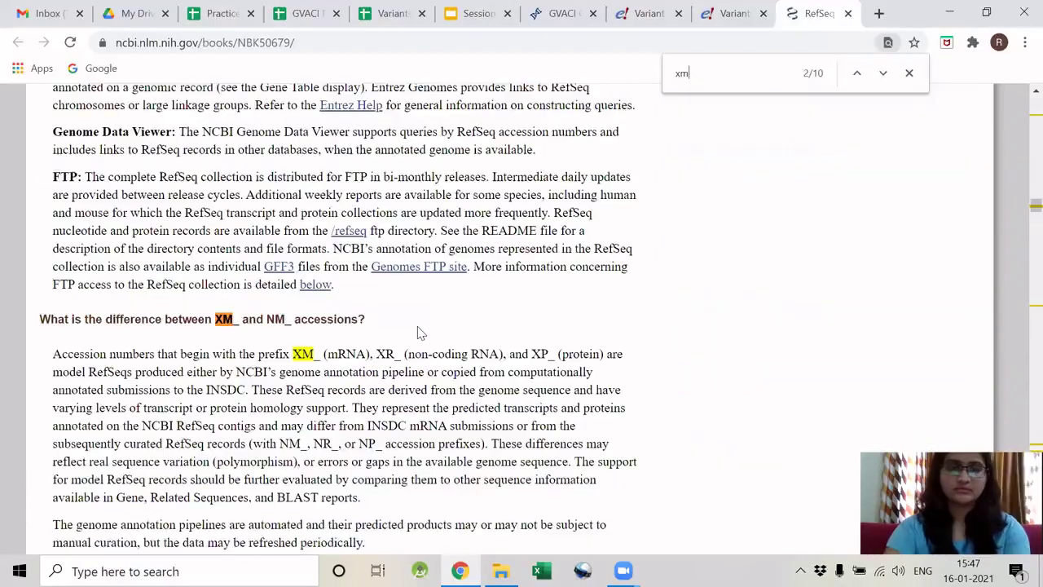
Read the FAQ answer on XM_, XR_ and XP_ model RefSeqs versus curated NM_, NR_ and NP_ records.
scroll(417, 332, down, 2)
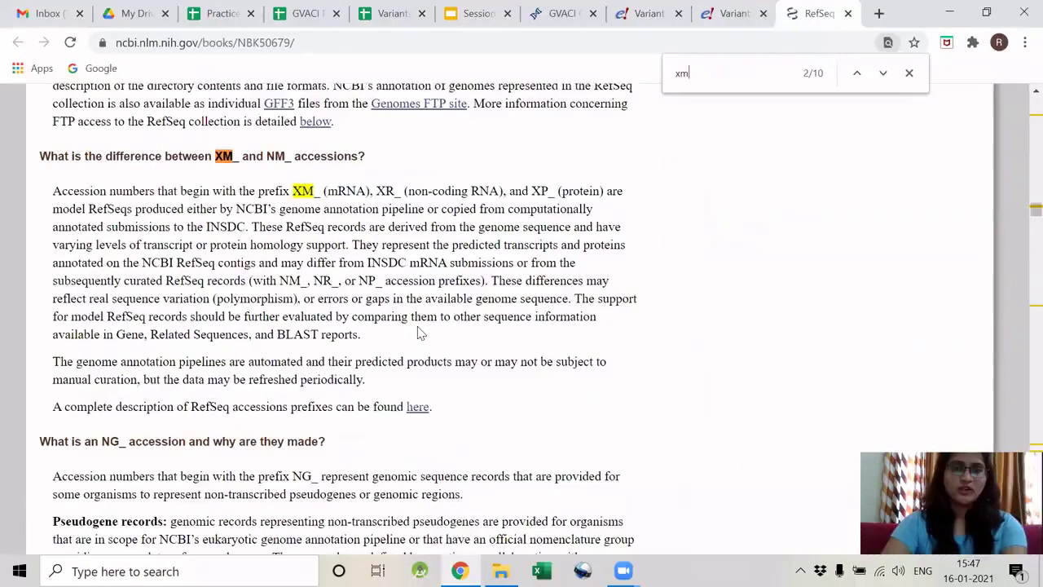
drag(88, 192, 585, 209)
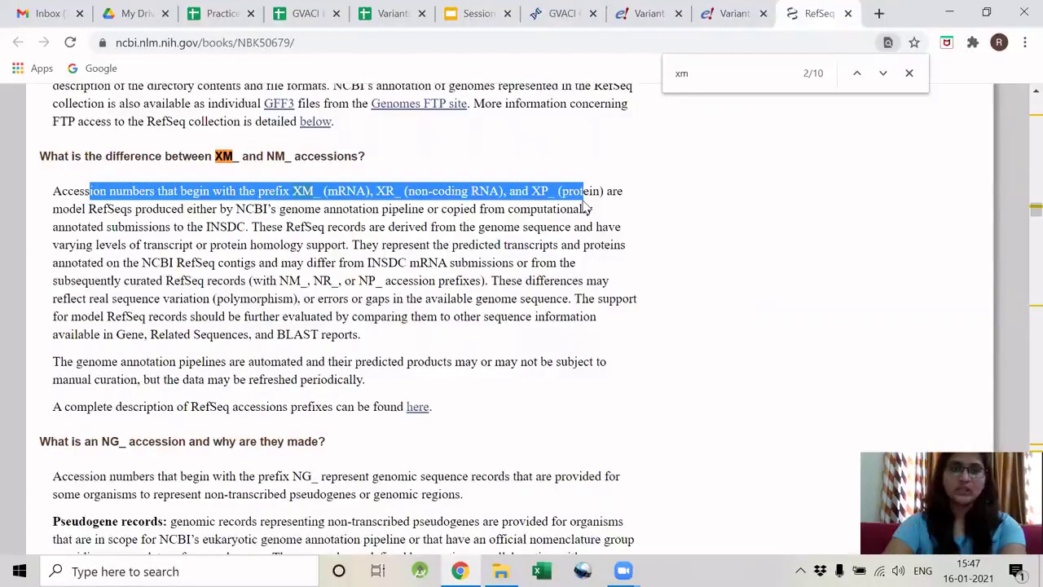
drag(280, 208, 589, 212)
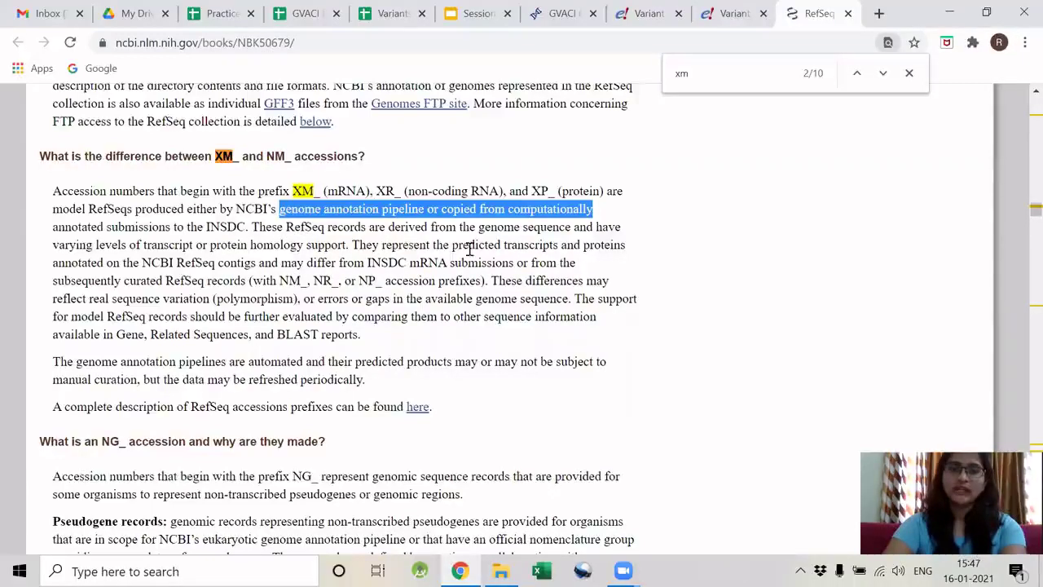
drag(122, 283, 403, 284)
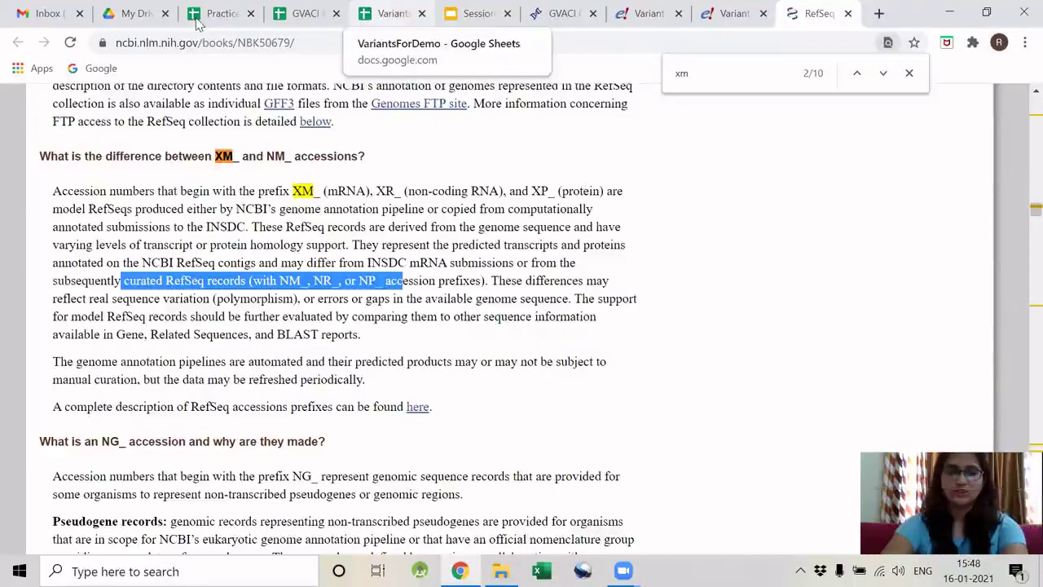
Examine the annotated transcript rows on the hg19 and hg38 sheets of the VariantsForDemo spreadsheet.
click(392, 13)
click(293, 540)
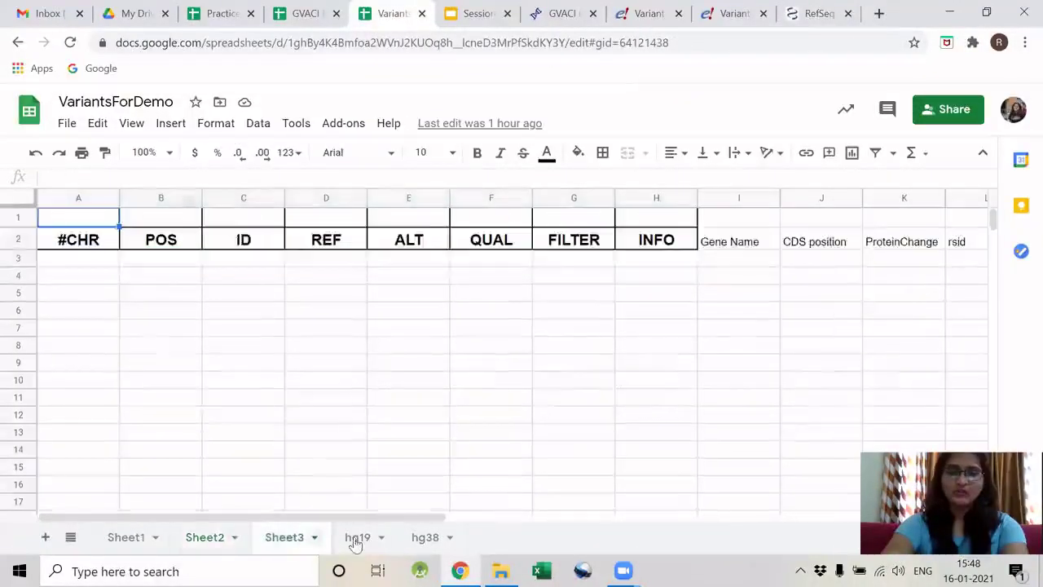
click(356, 538)
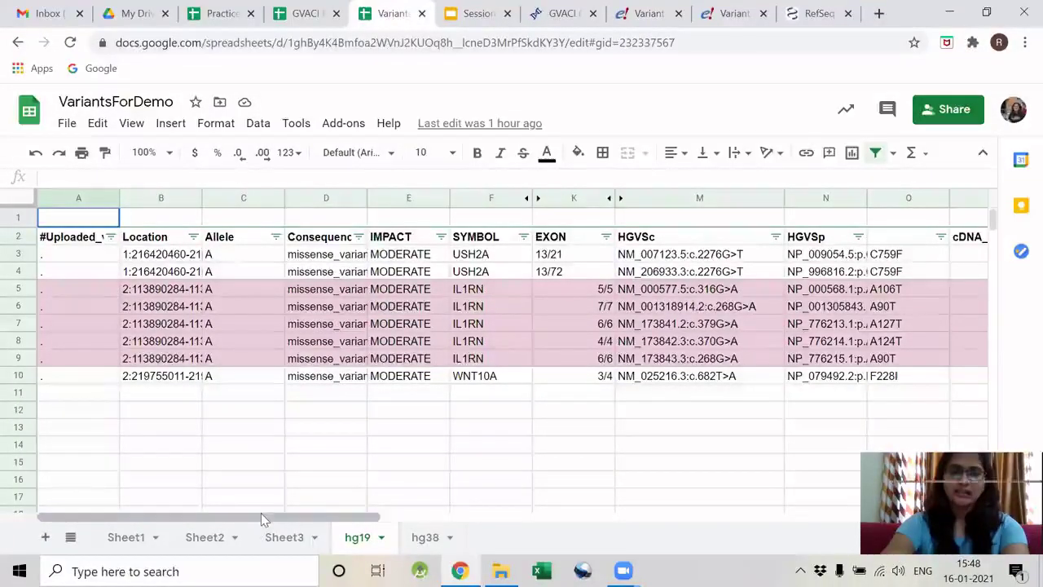
click(396, 519)
click(425, 537)
drag(349, 518, 322, 537)
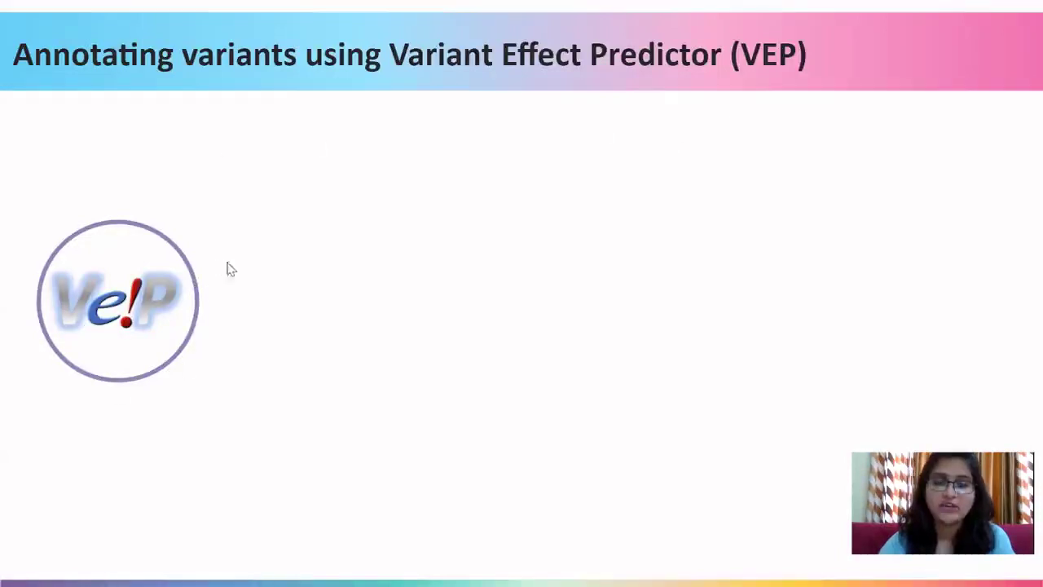
click(501, 212)
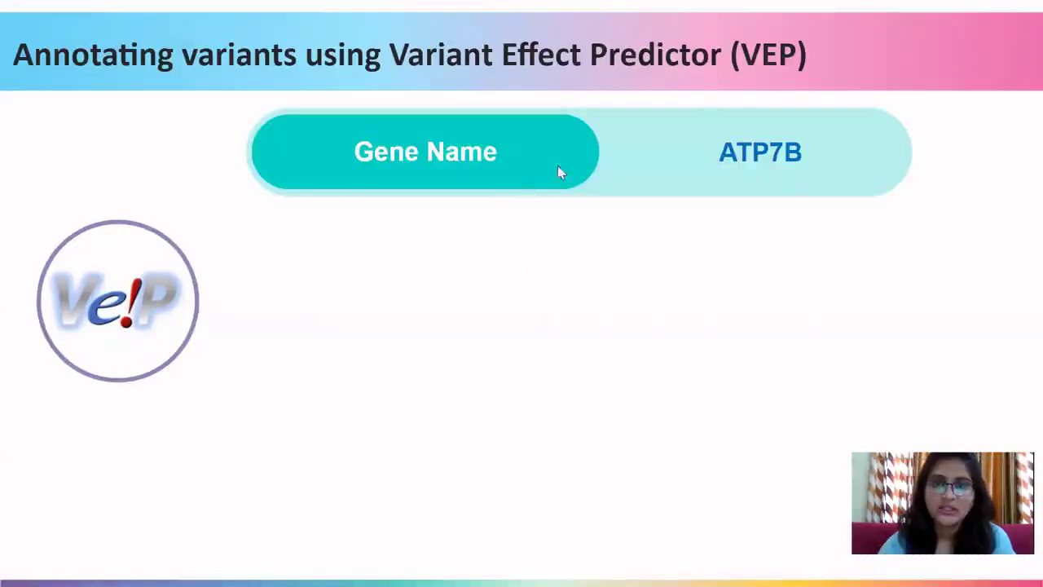
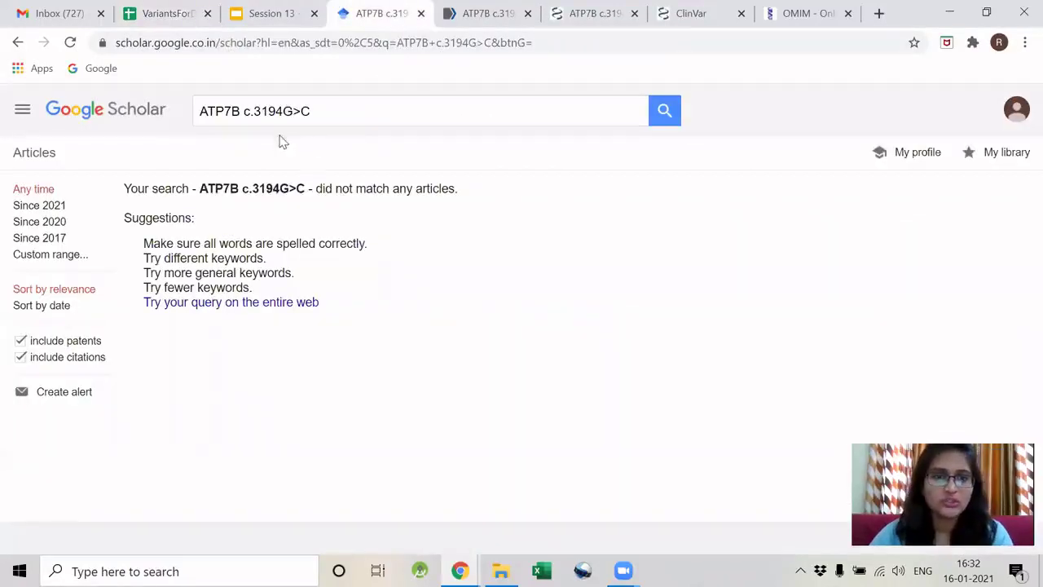
Check the PubMed and PMC search results for ATP7B c.3194G>C.
key(ctrl+5)
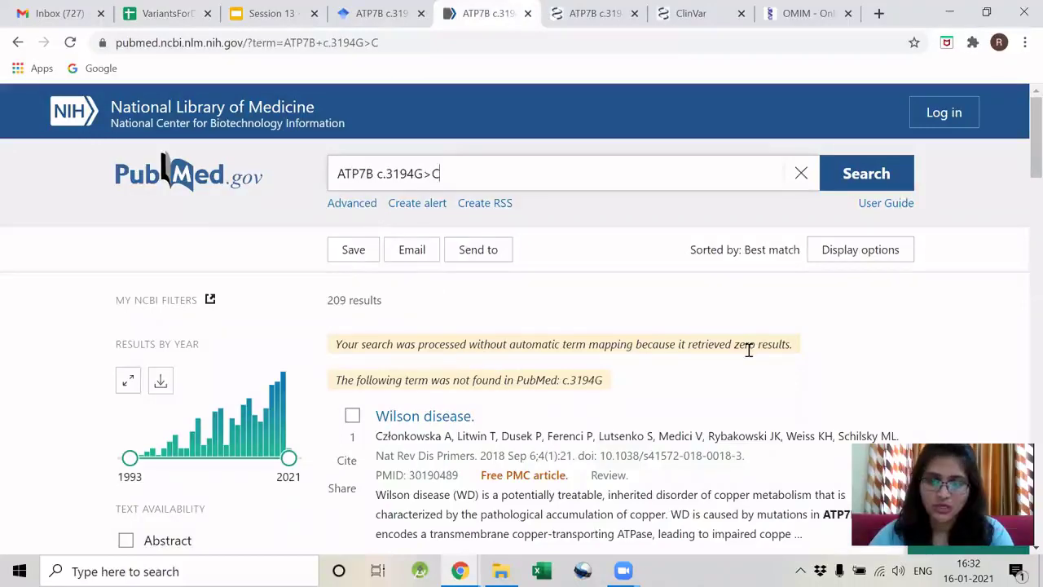
key(ctrl+Tab)
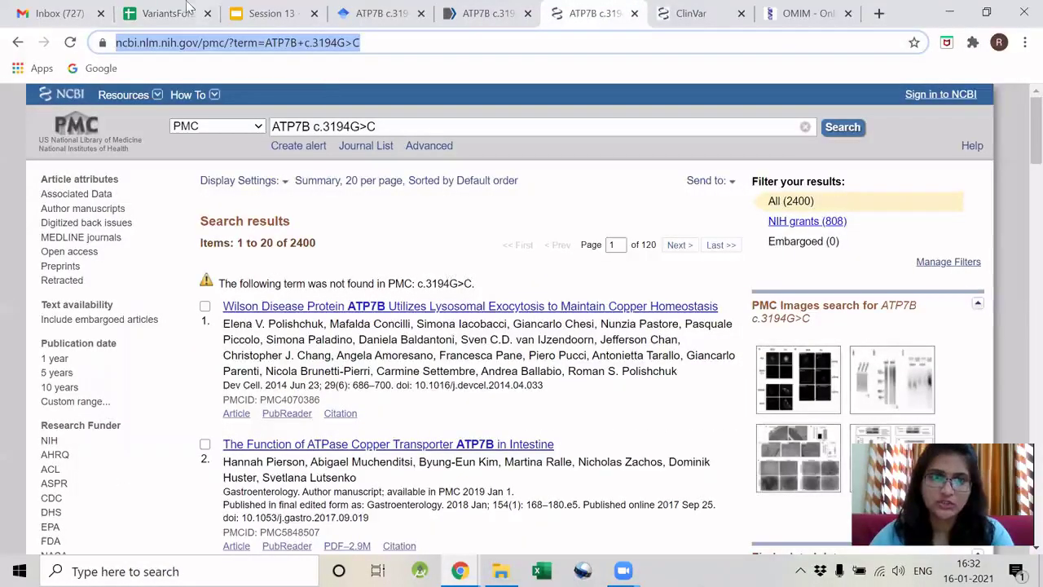
Copy the ATP7B protein change G1065A from the hg38 sheet and search Google Scholar for ATP7B G1065A.
click(188, 8)
click(773, 325)
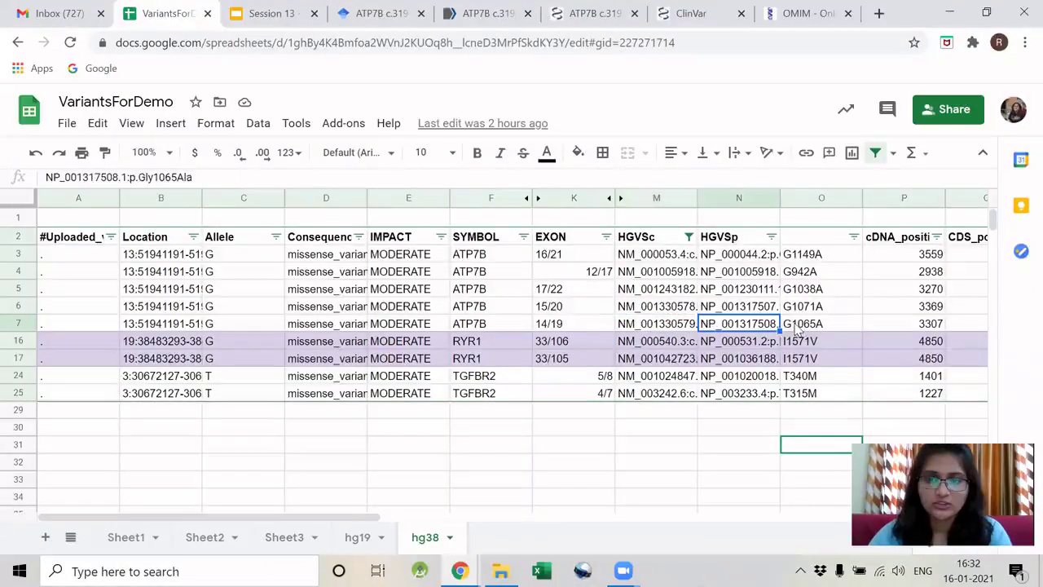
click(797, 326)
key(ctrl+c)
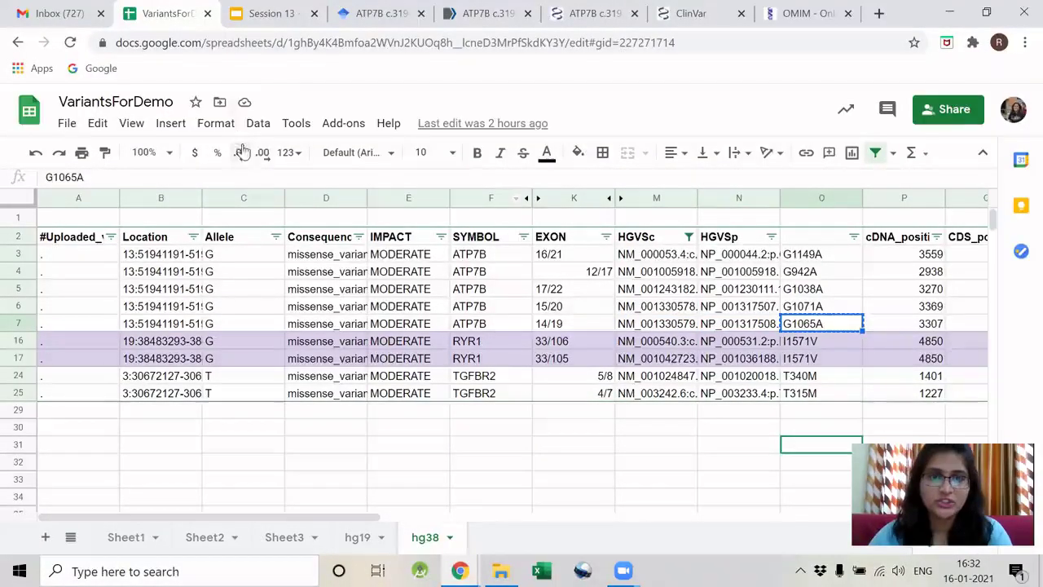
click(380, 14)
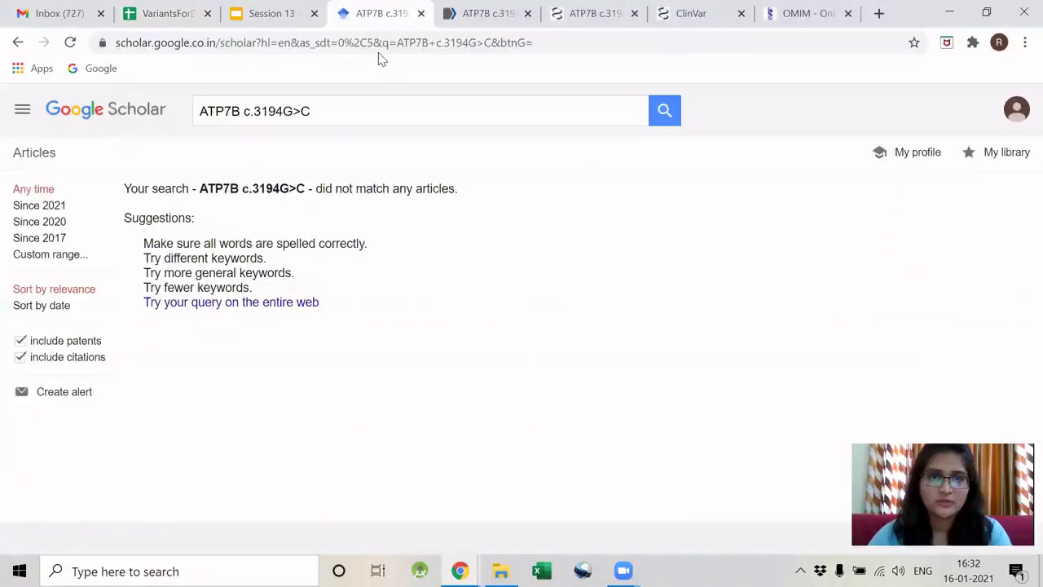
drag(308, 119, 242, 107)
key(ctrl+v)
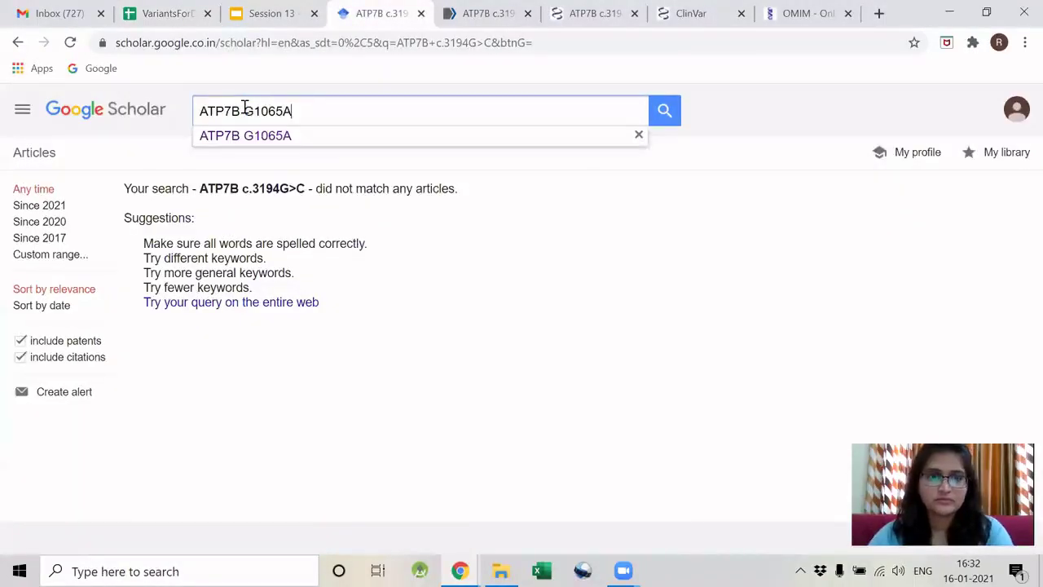
key(Return)
Search PubMed and PMC for ATP7B G1065A.
key(ctrl+Tab)
drag(441, 173, 379, 168)
key(ctrl+v)
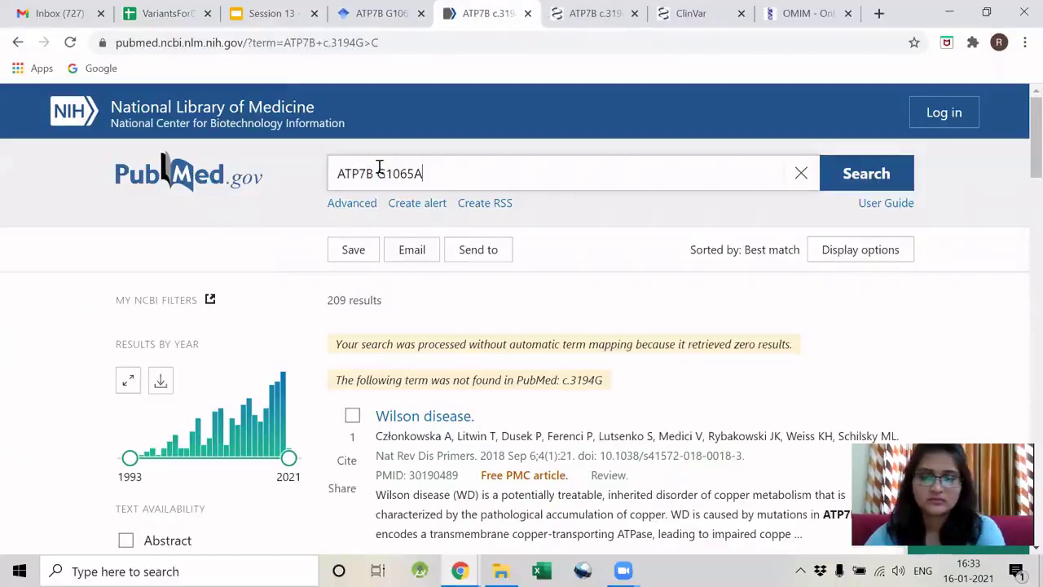
key(Return)
key(ctrl+Tab)
drag(380, 126, 317, 126)
key(ctrl+v)
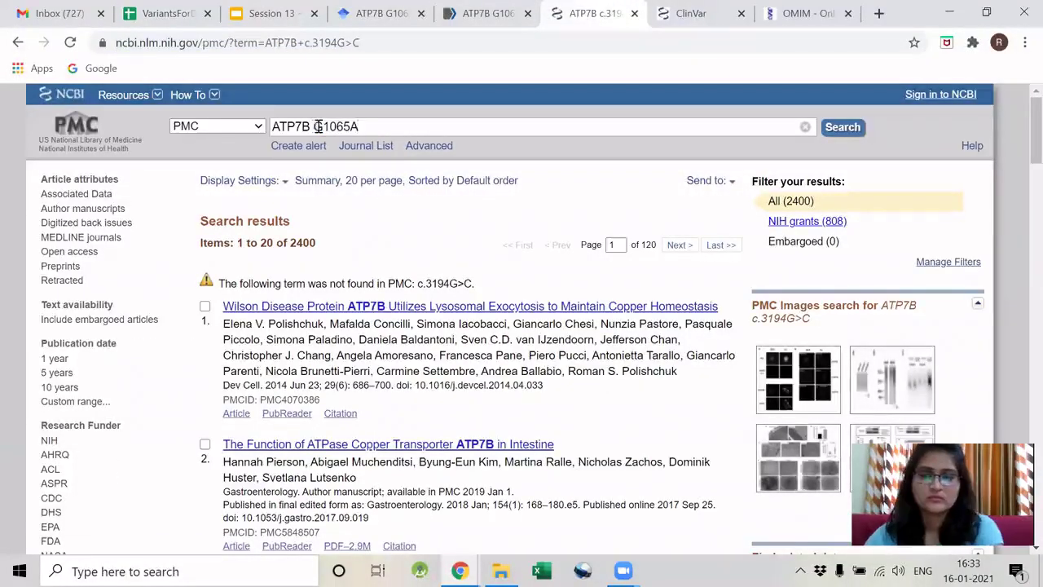
key(Return)
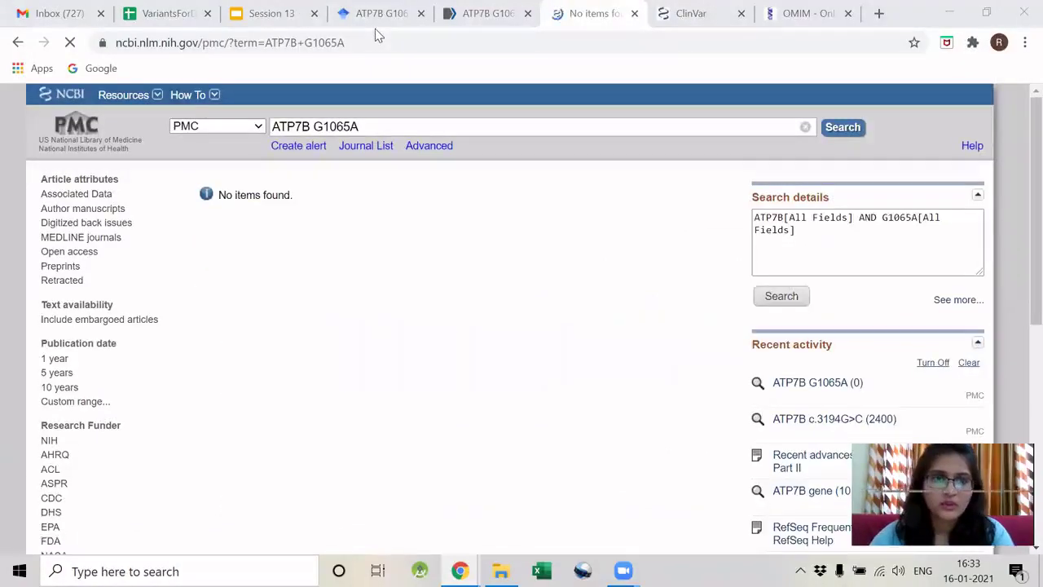
Open the Google Scholar article "Recent advances in small bowel diseases: Part II" separately and search its text for G1065A, G1065 and 1065.
click(378, 15)
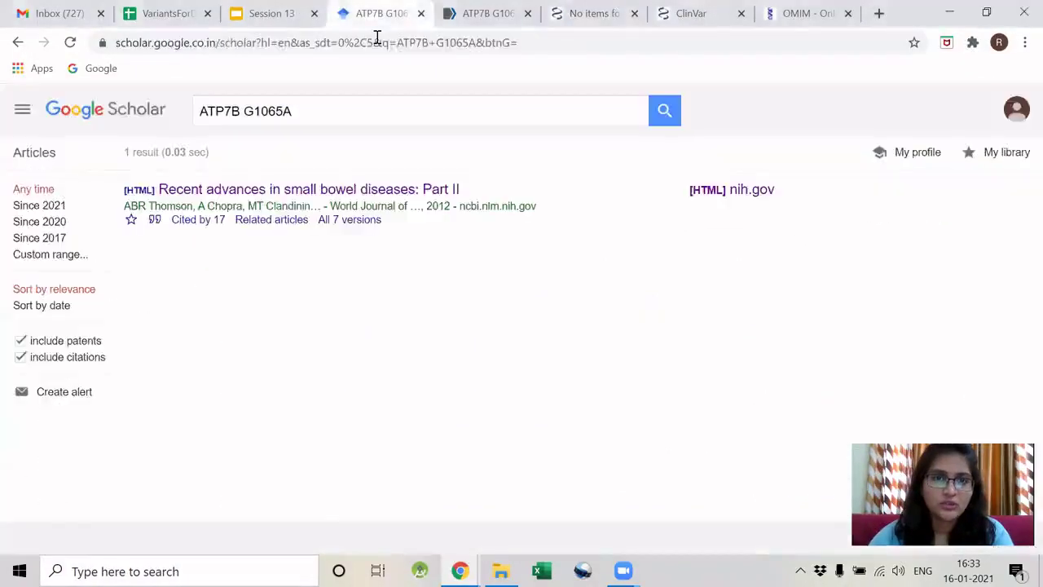
middle_click(302, 192)
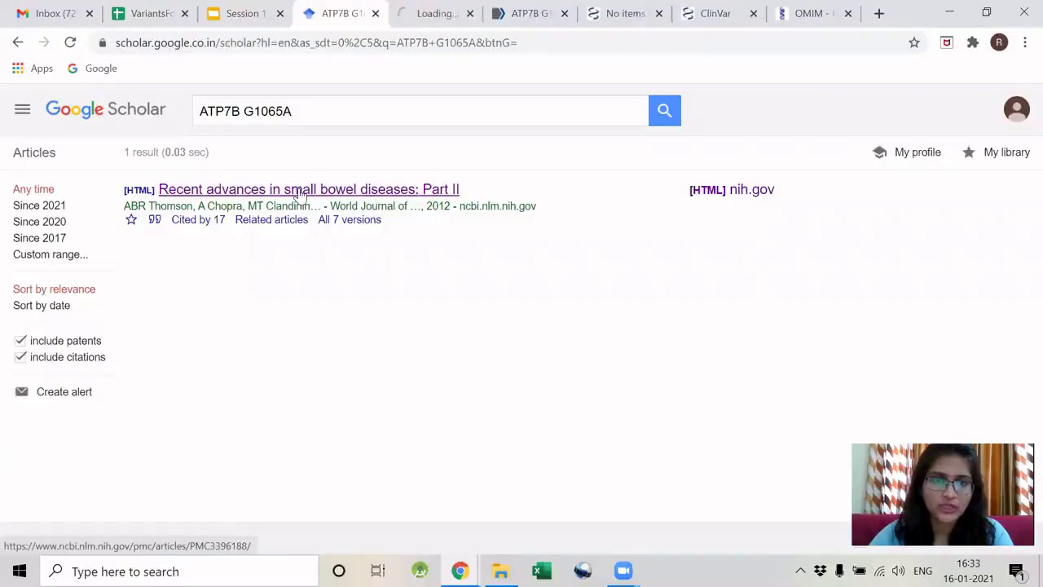
key(ctrl+Tab)
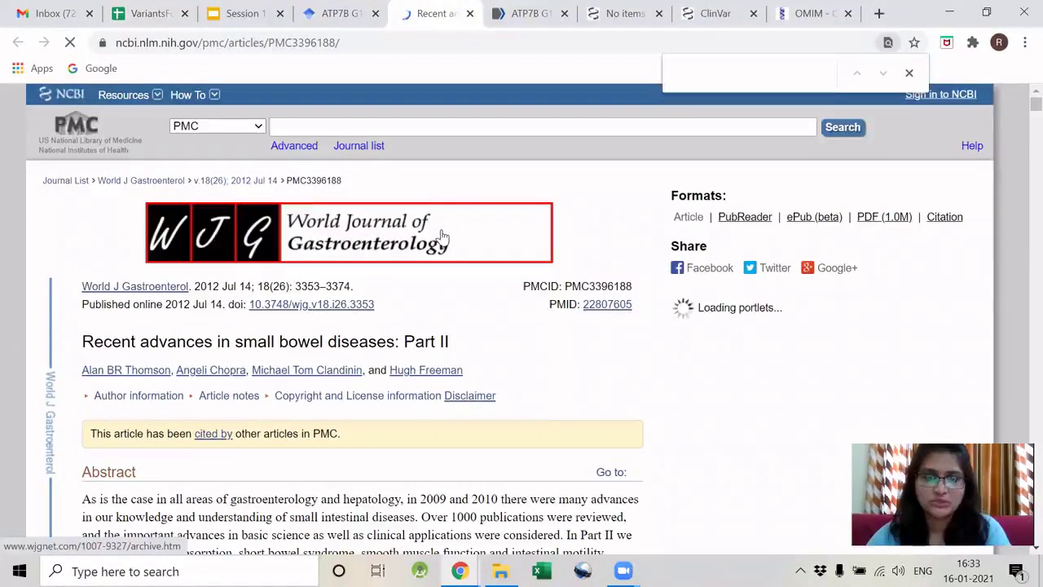
text(G1065A)
key(BackSpace)
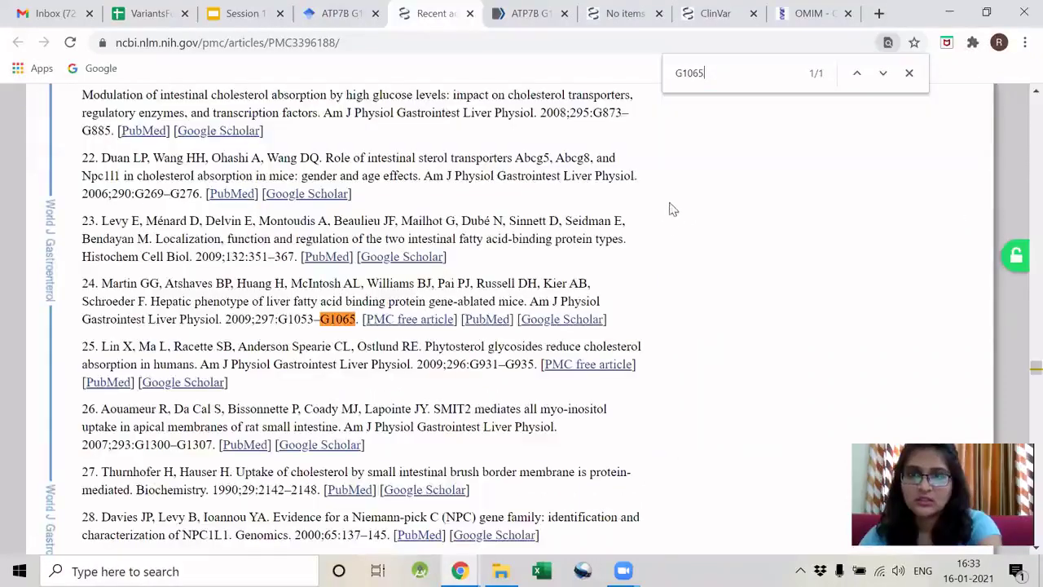
click(683, 72)
key(BackSpace)
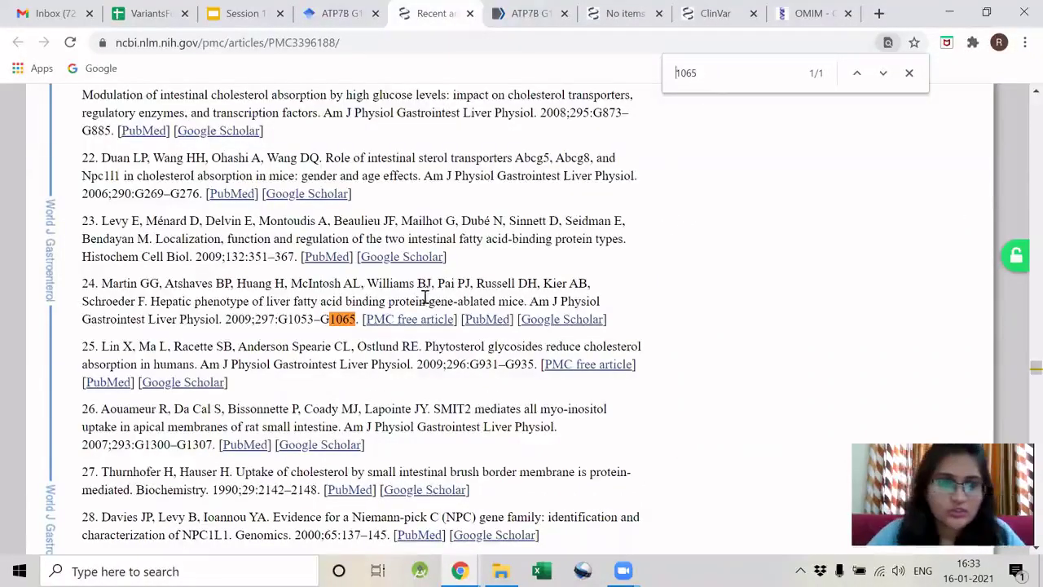
double_click(687, 72)
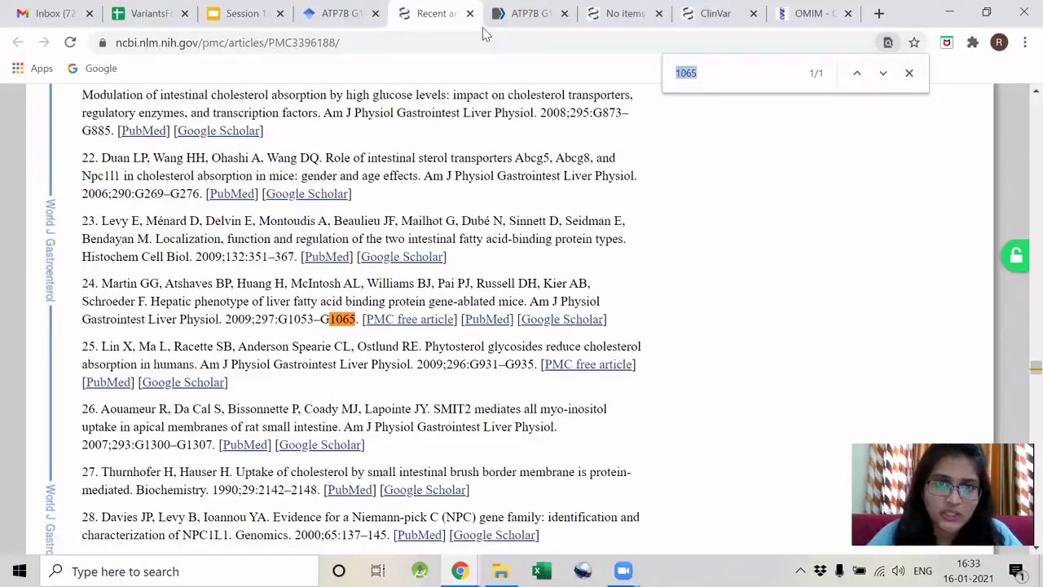
Check the PubMed and PMC search results for ATP7B G1065A.
key(ctrl+Tab)
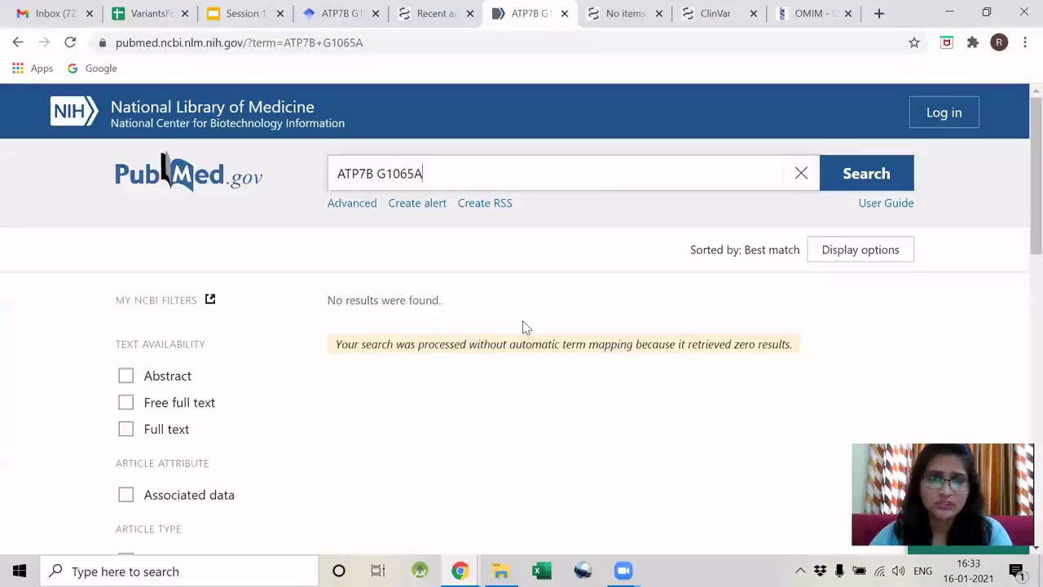
key(ctrl+Tab)
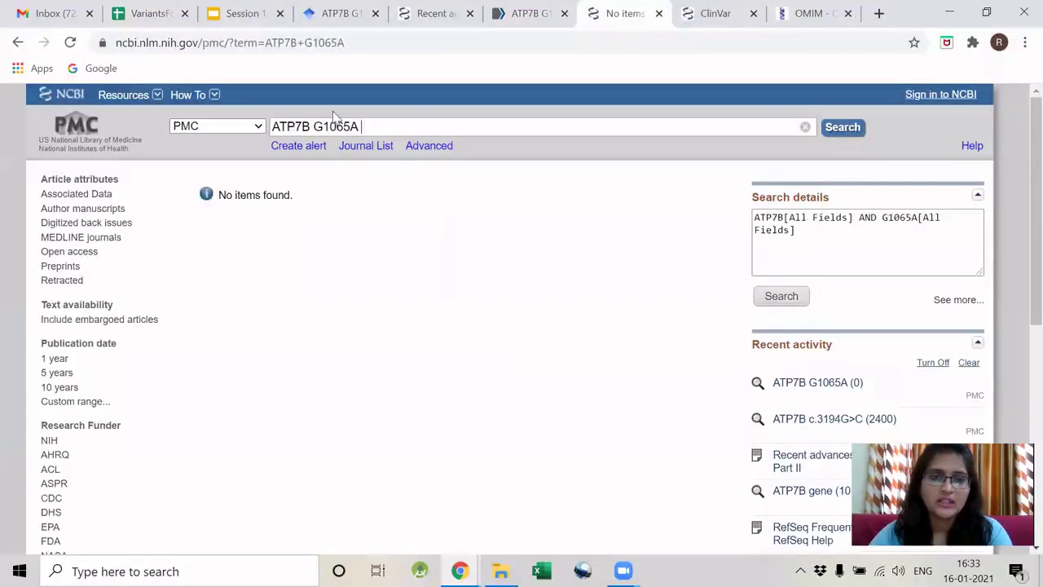
click(523, 28)
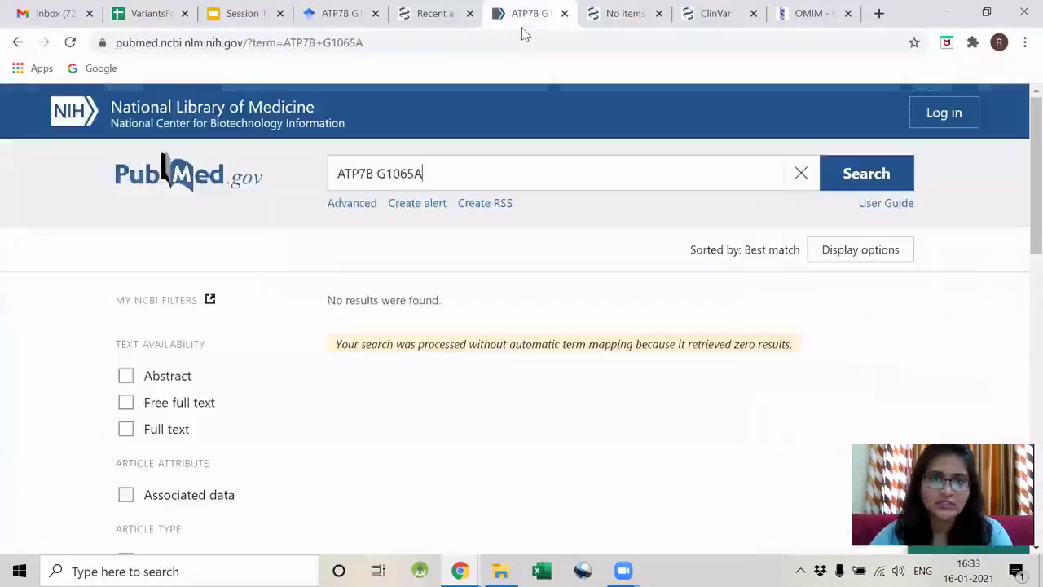
click(616, 29)
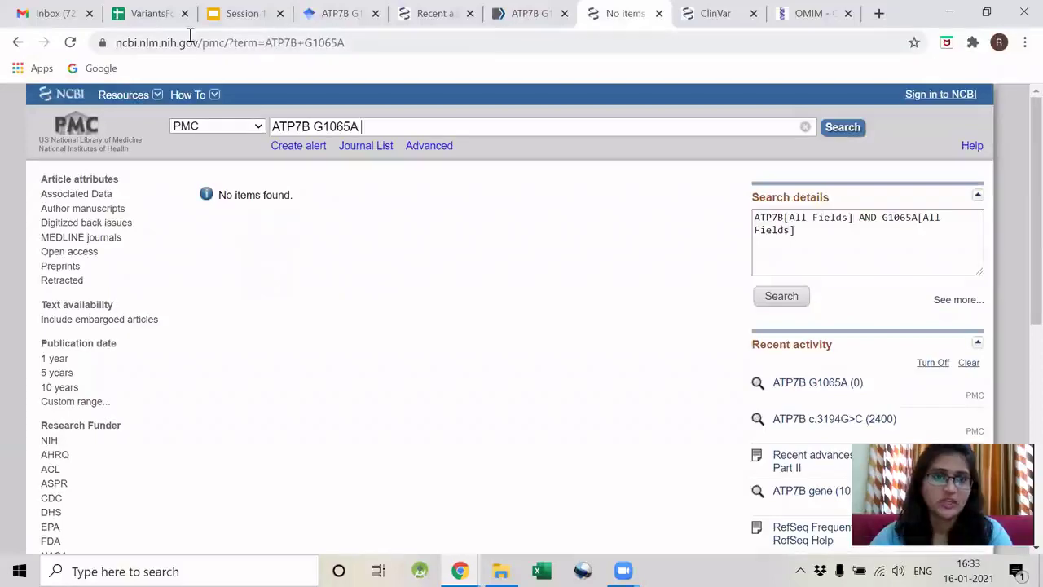
Copy c.3212G>C from the NM_001330578.1 row of the hg38 sheet and search Google Scholar for ATP7B c.3212G>C.
key(ctrl+2)
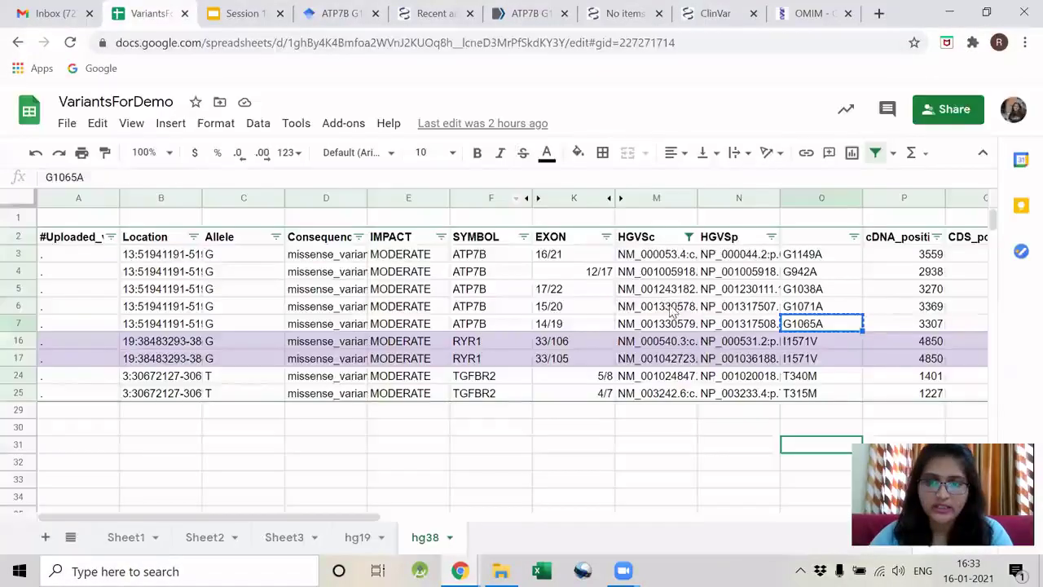
click(673, 306)
drag(198, 177, 133, 176)
key(ctrl+c)
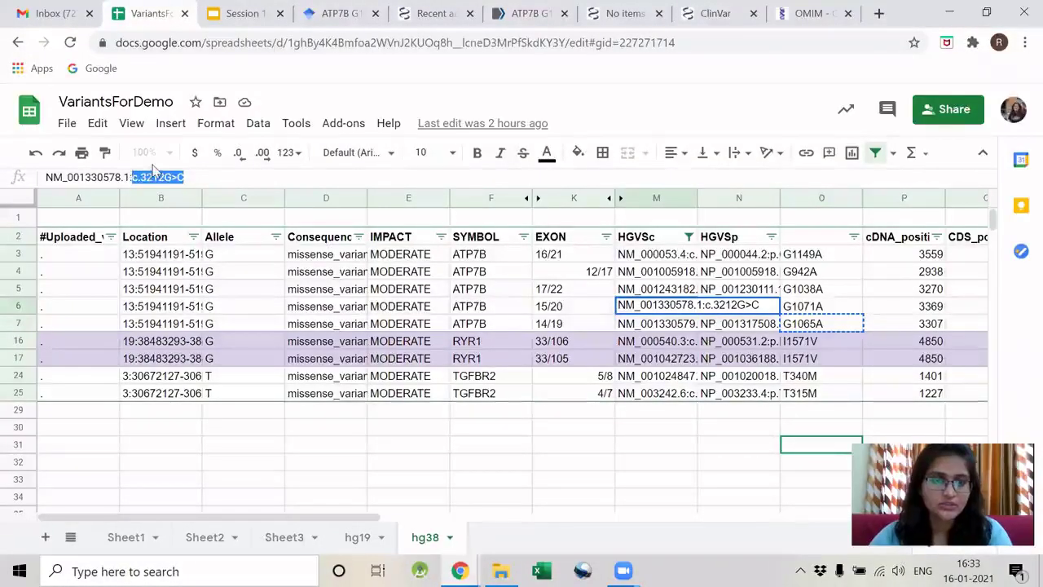
click(324, 25)
drag(326, 116, 245, 104)
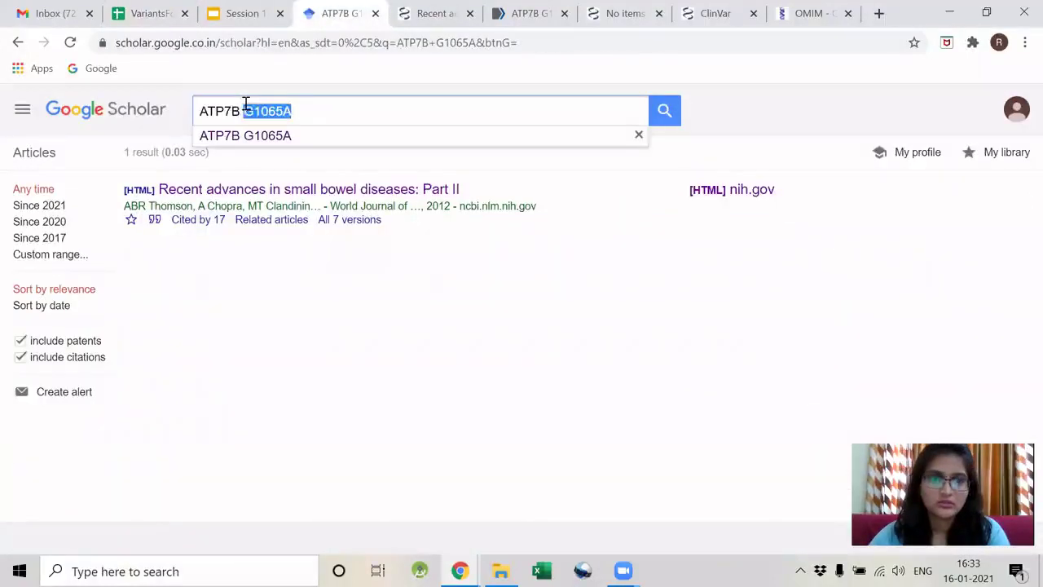
key(ctrl+v)
key(Return)
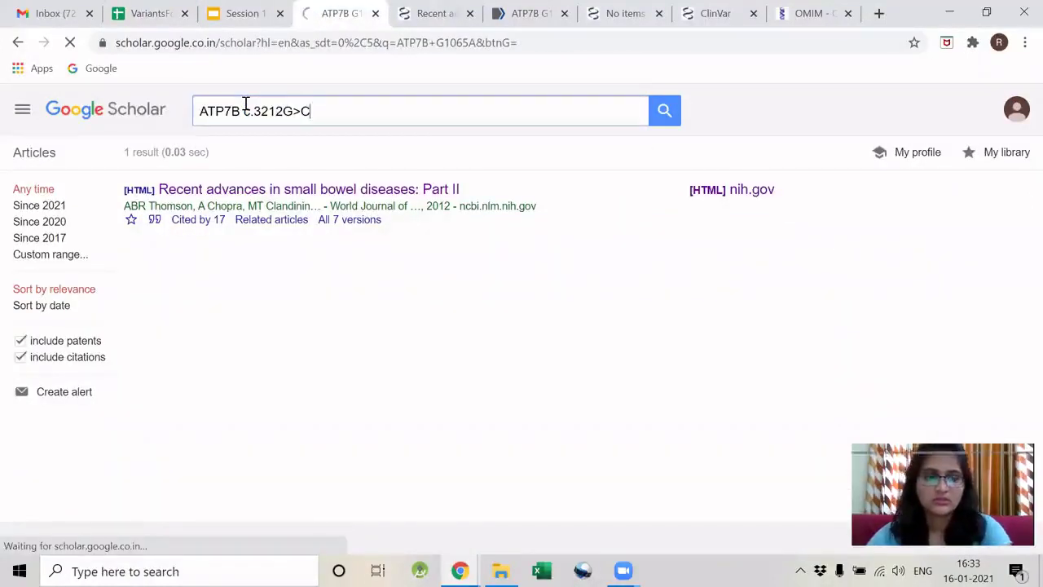
Search PubMed and PMC for ATP7B c.3212G>C.
click(436, 13)
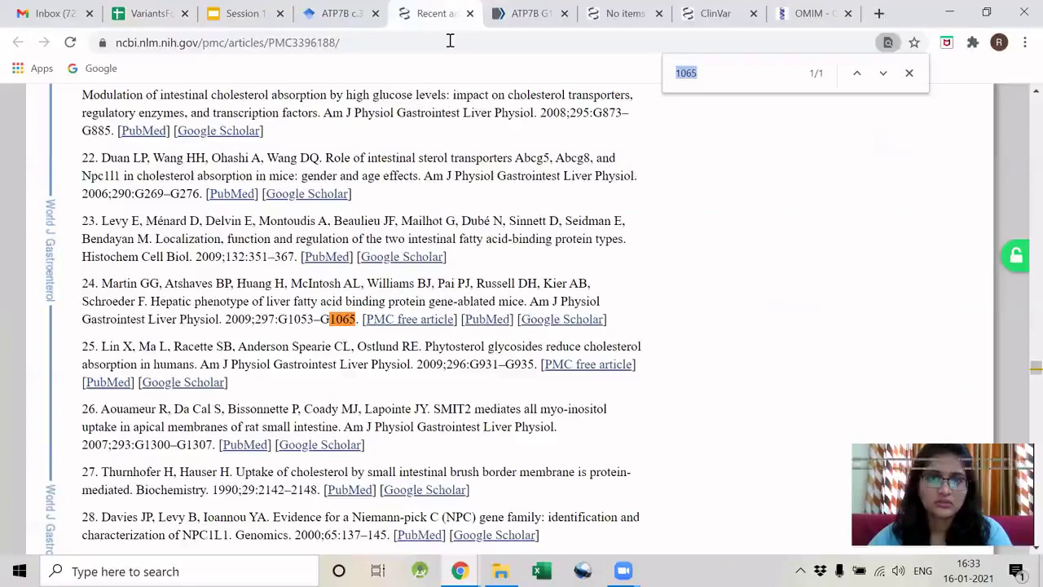
click(529, 13)
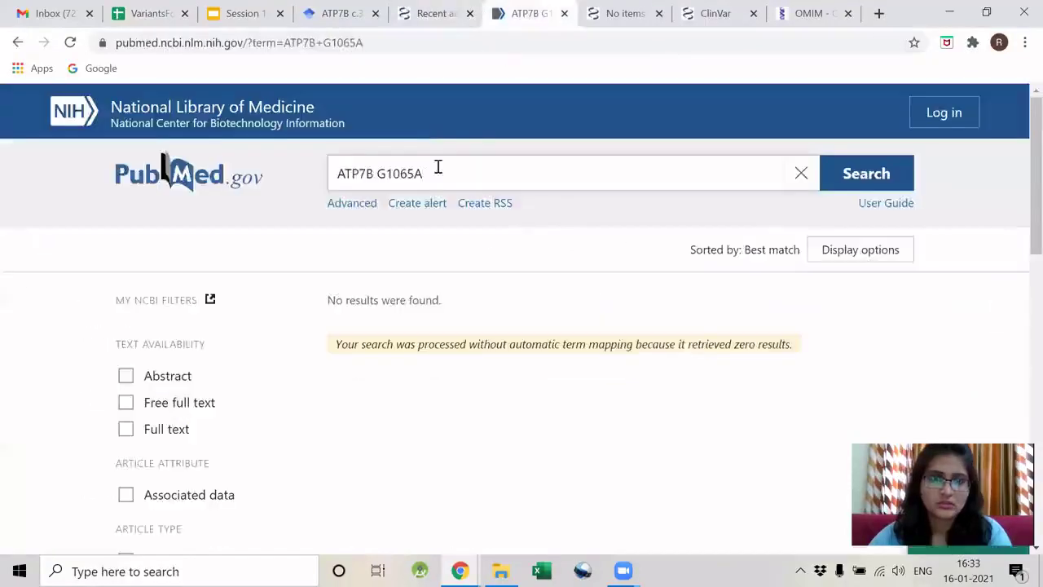
double_click(380, 171)
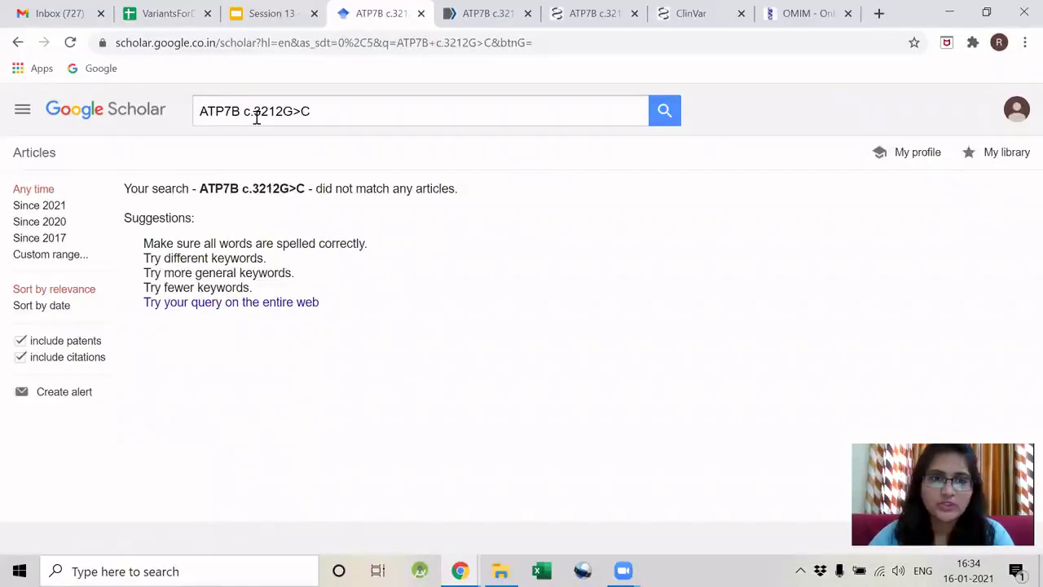
Check the PubMed and PMC search results for ATP7B c.3212G>C.
key(ctrl+Tab)
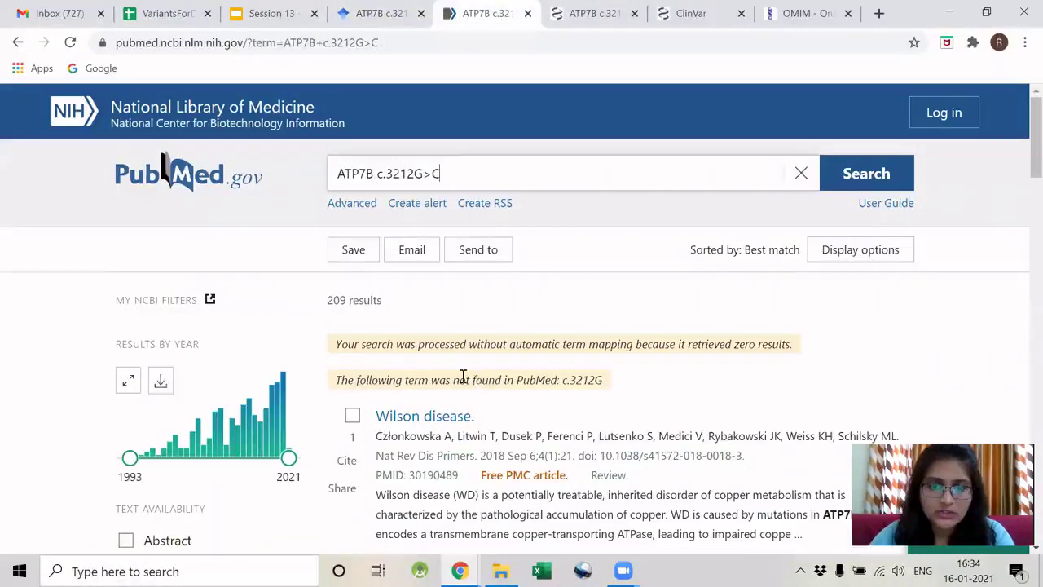
key(ctrl+Tab)
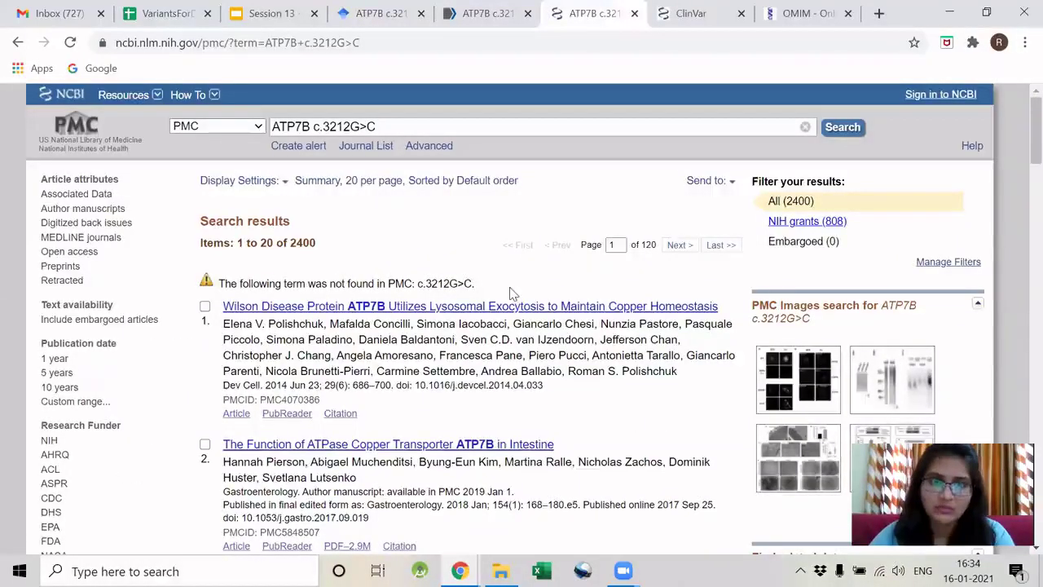
Copy G1071A from the NM_001330578.1 row of the hg38 sheet and search Google Scholar for ATP7B G1071A.
click(178, 13)
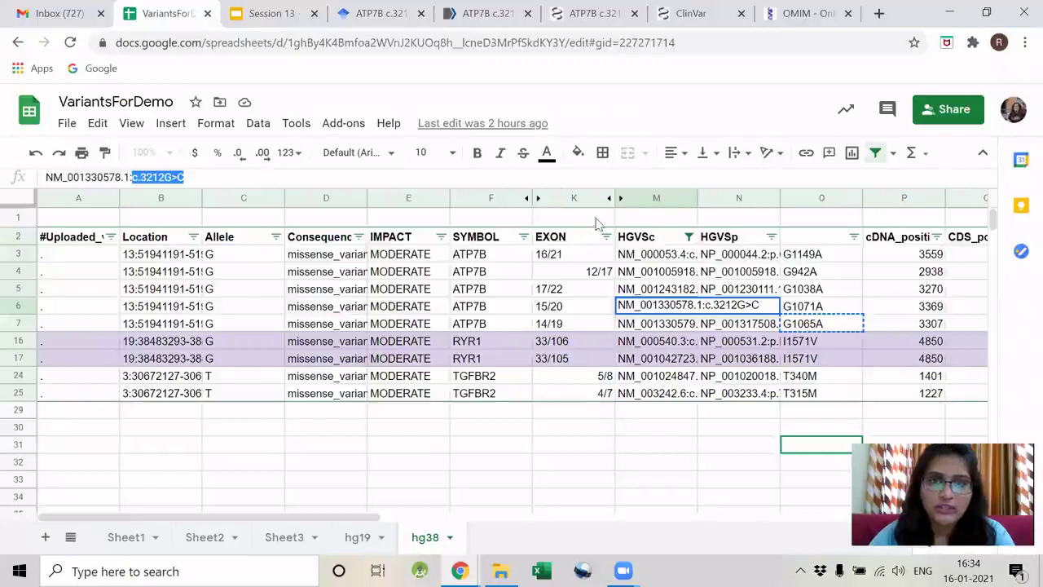
click(738, 340)
click(738, 307)
click(823, 307)
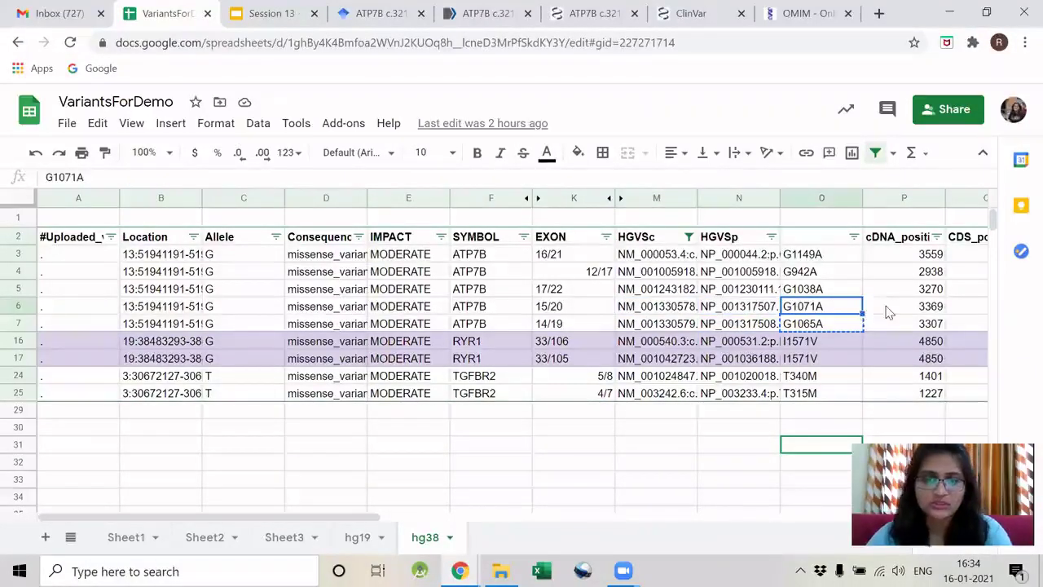
key(ctrl+c)
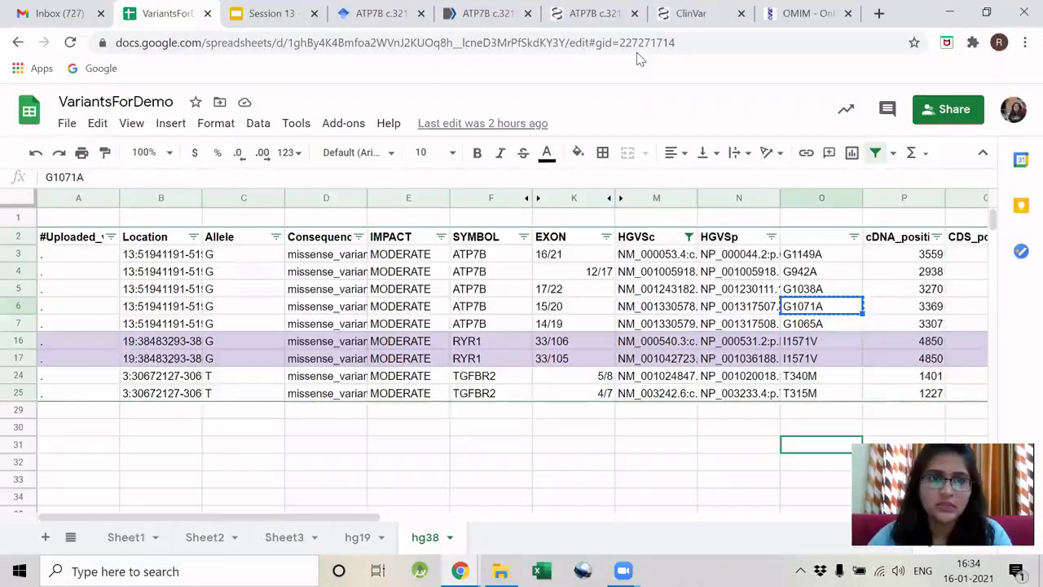
key(ctrl+4)
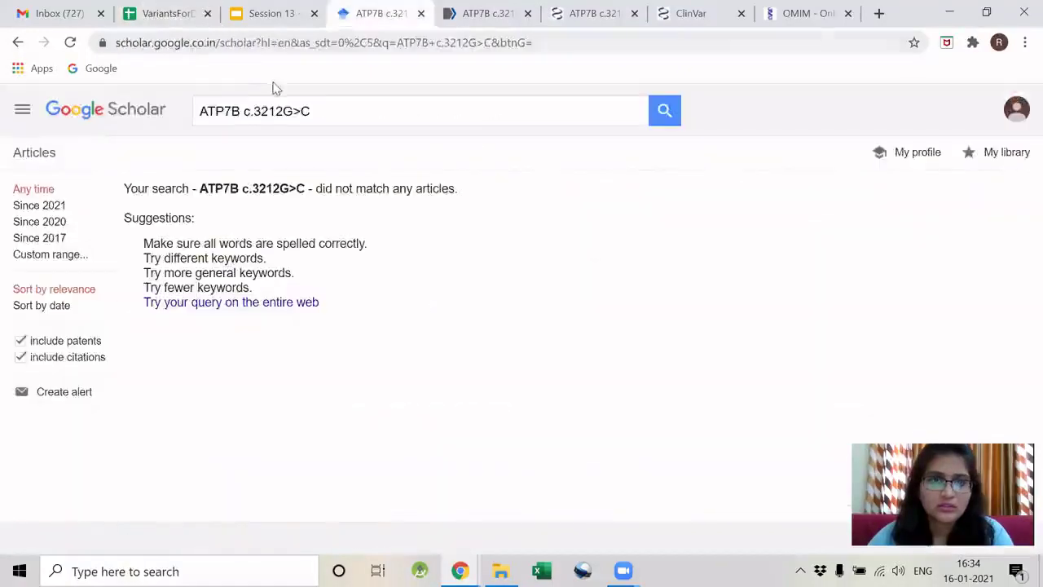
drag(310, 111, 246, 110)
key(ctrl+v)
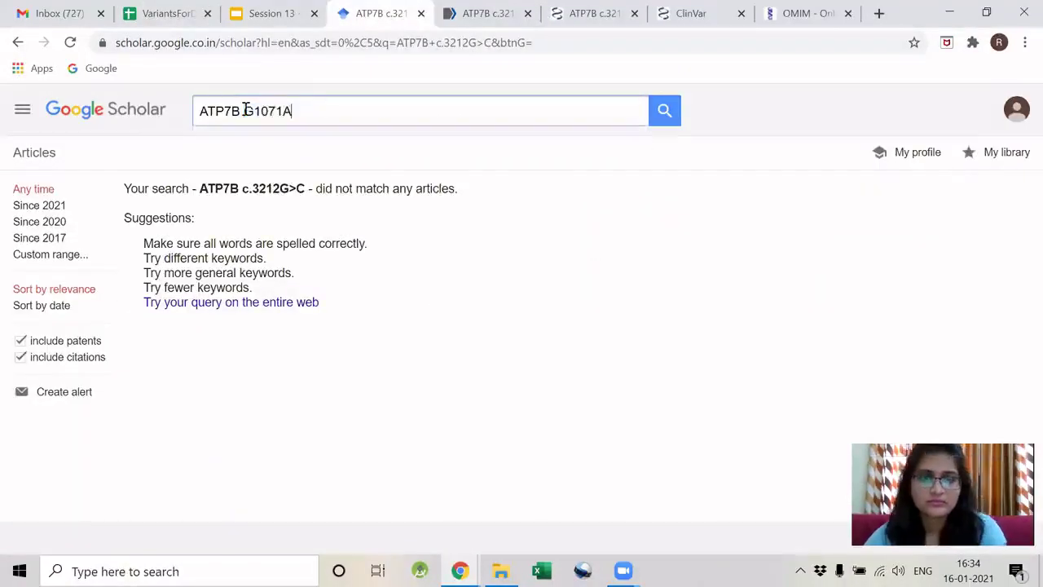
key(Return)
Search PubMed and PMC for ATP7B G1071A.
key(ctrl+Tab)
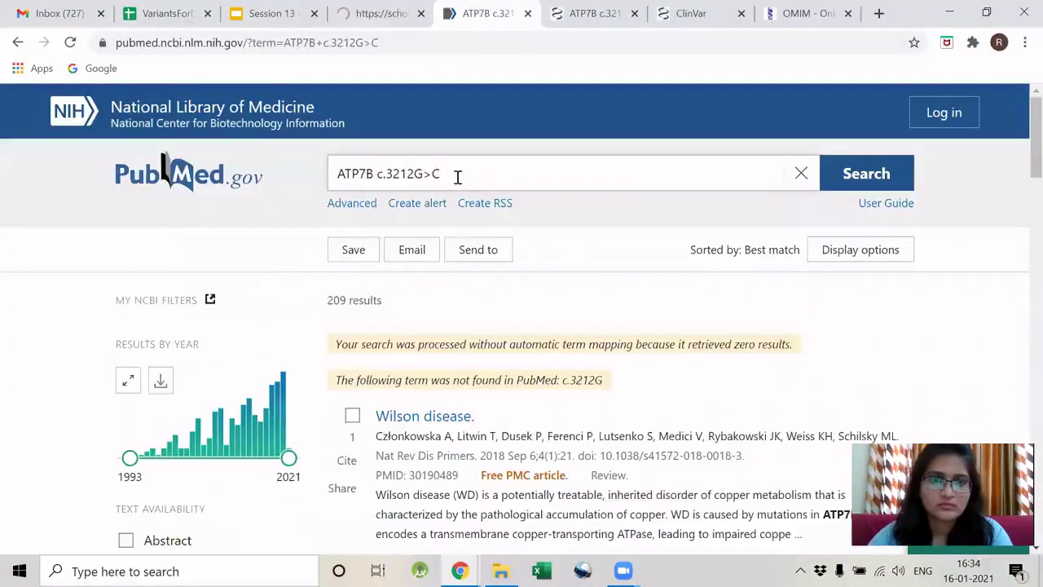
drag(457, 174, 379, 173)
key(ctrl+v)
key(Return)
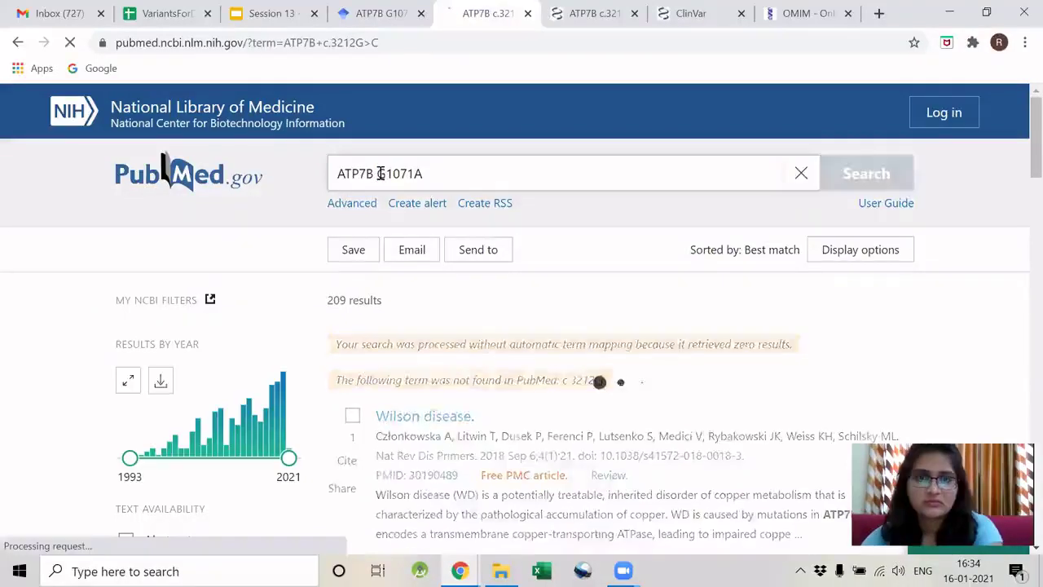
key(ctrl+Tab)
drag(379, 126, 311, 126)
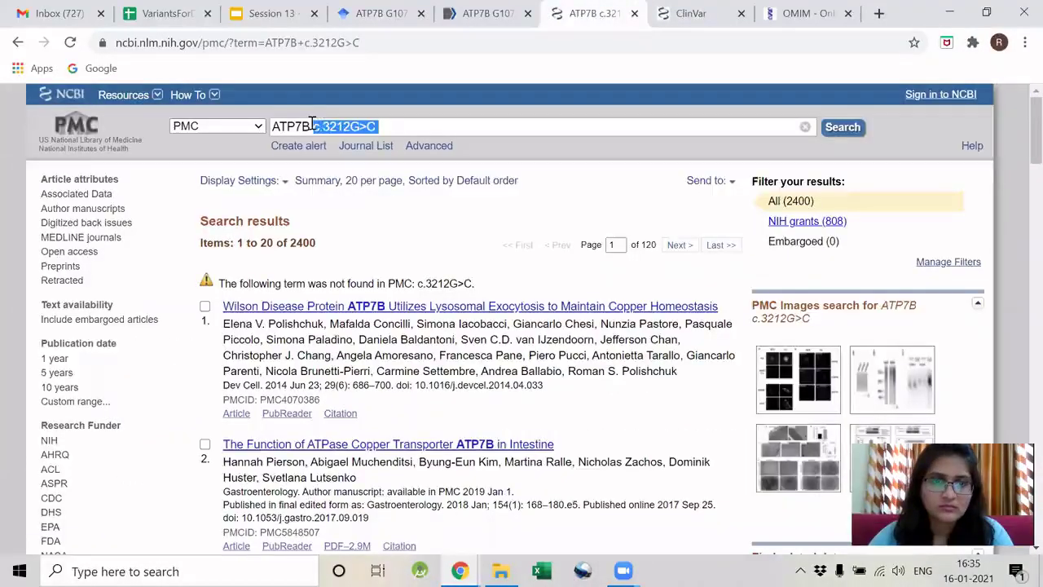
key(ctrl+v)
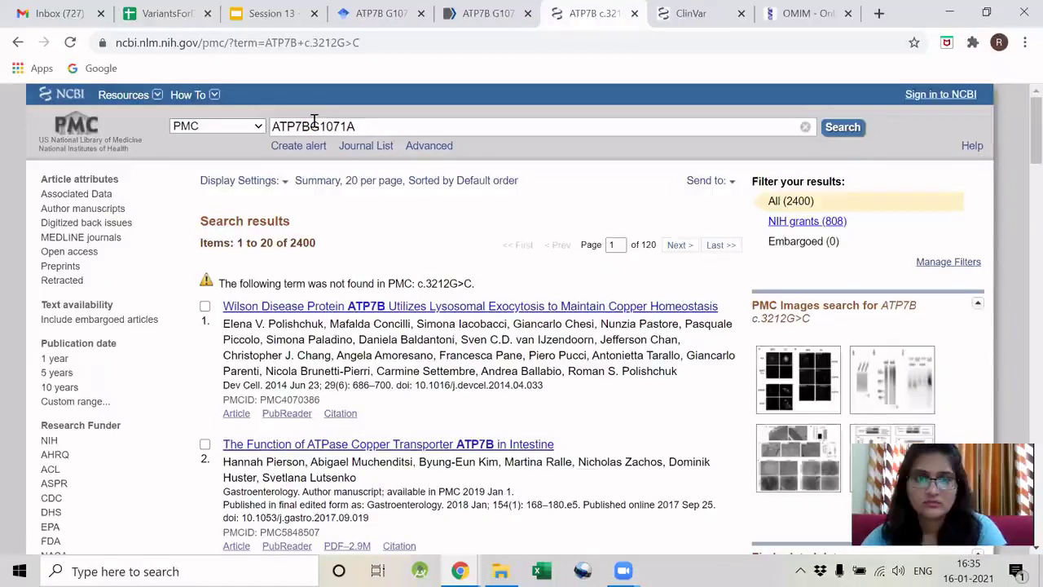
click(314, 125)
key(Return)
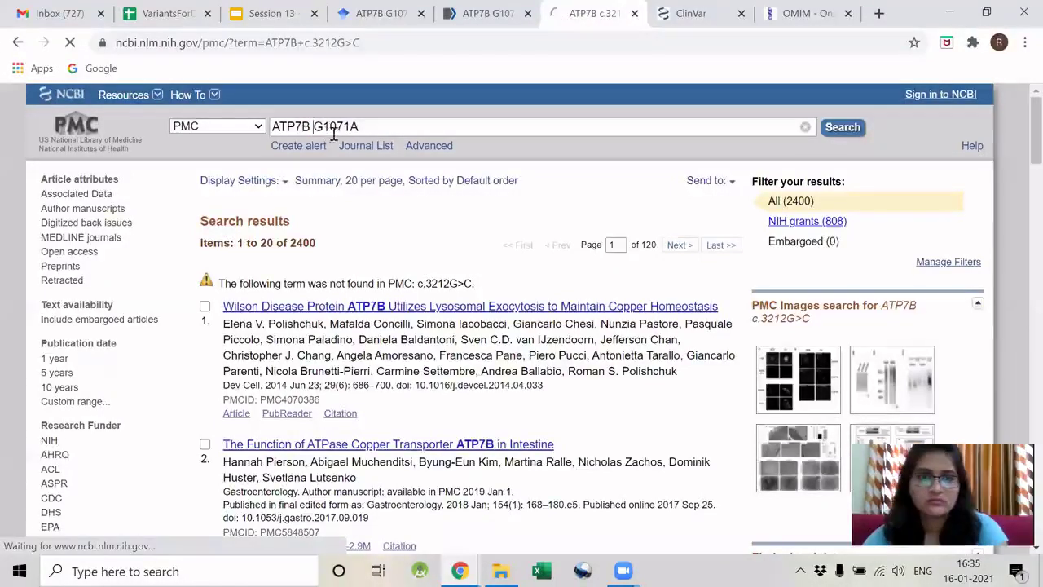
Check the Google Scholar, PubMed and PMC search results for ATP7B G1071A.
click(359, 15)
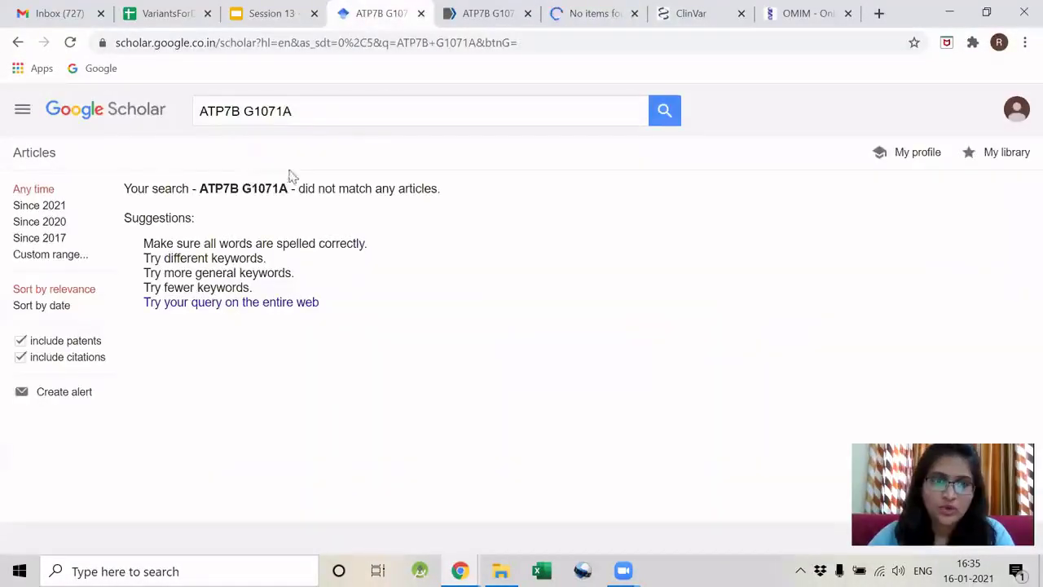
key(ctrl+Tab)
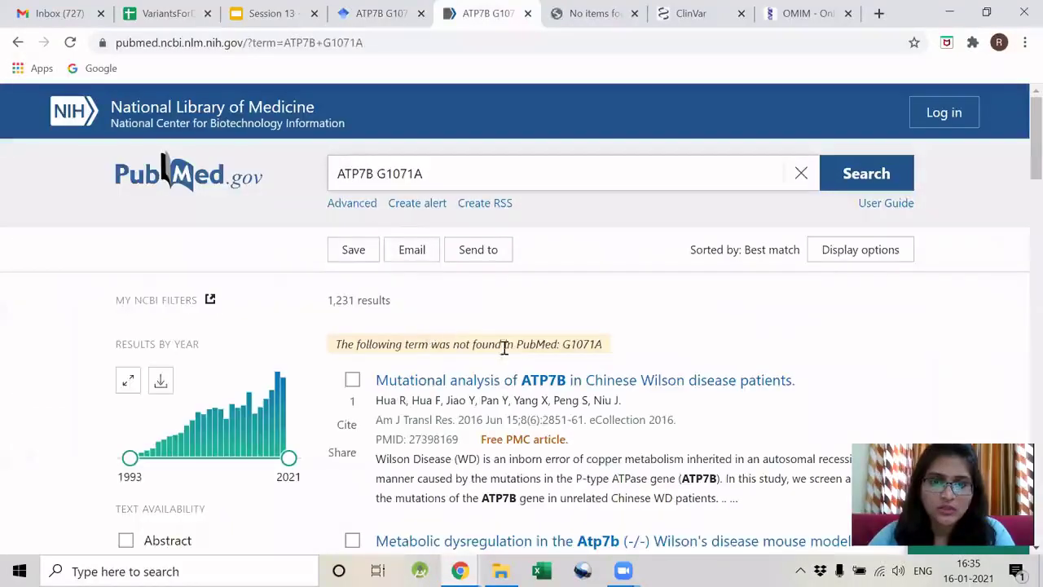
key(ctrl+Tab)
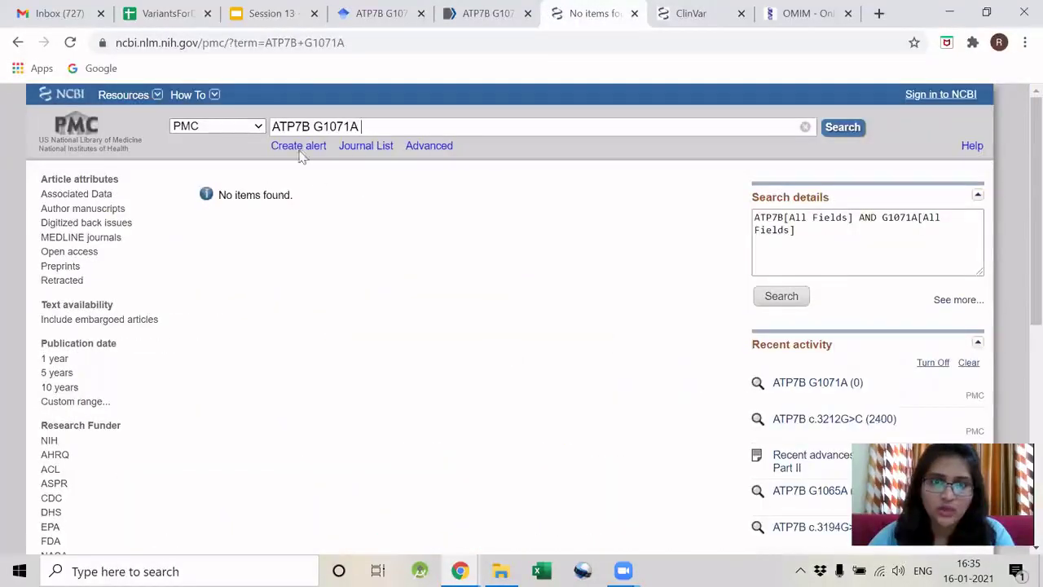
Copy c.3113G>C from the NM_001243182.1 row of the hg38 sheet and search Google Scholar for ATP7B c.3113G>C.
click(163, 13)
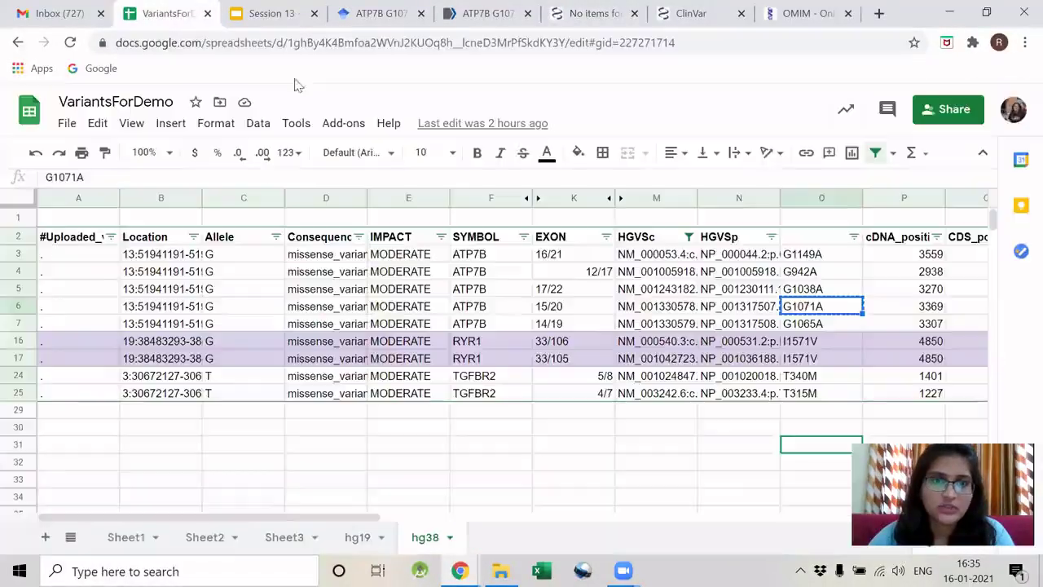
click(681, 291)
drag(189, 176, 130, 176)
key(ctrl+c)
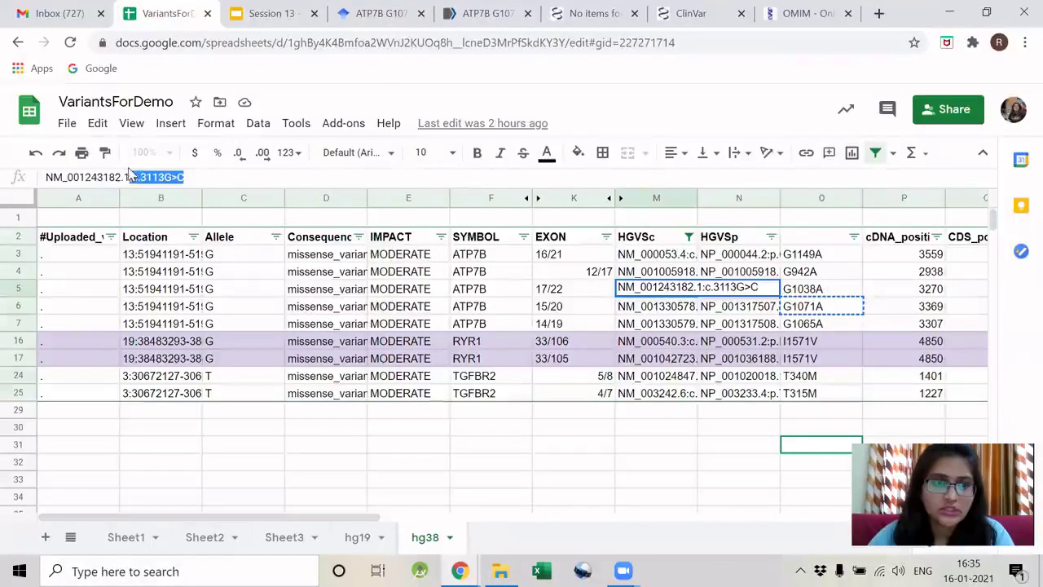
click(372, 16)
click(261, 110)
double_click(247, 111)
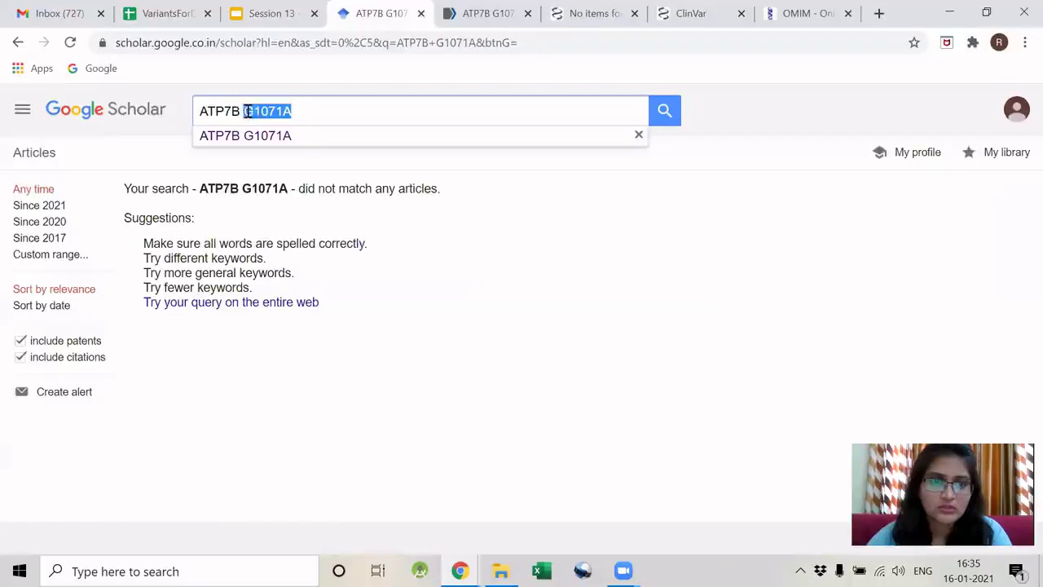
key(ctrl+v)
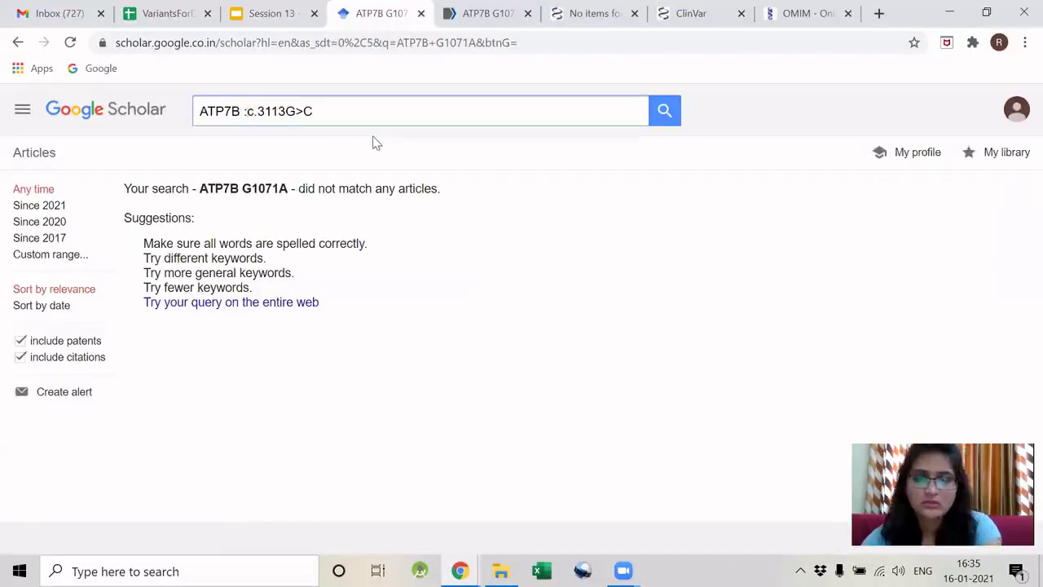
key(BackSpace)
key(ctrl+a)
key(ctrl+c)
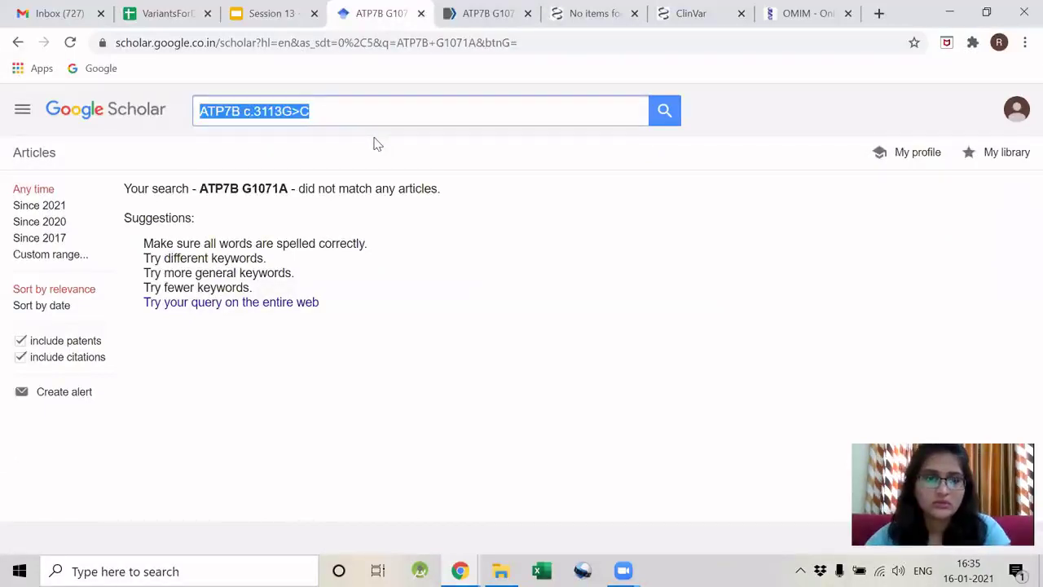
click(398, 112)
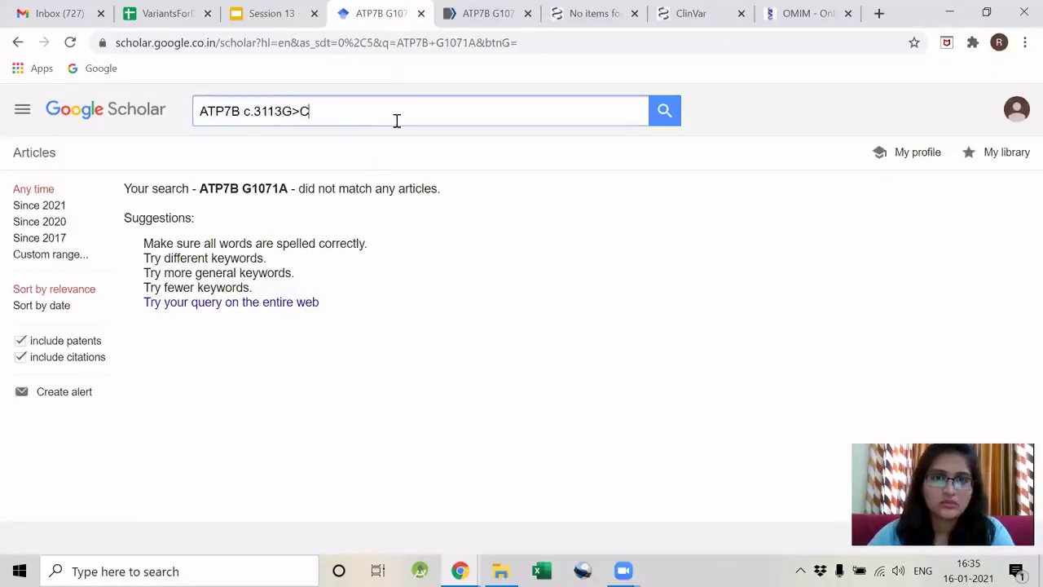
key(Return)
Search PubMed and PMC for ATP7B c.3113G>C.
key(ctrl+Tab)
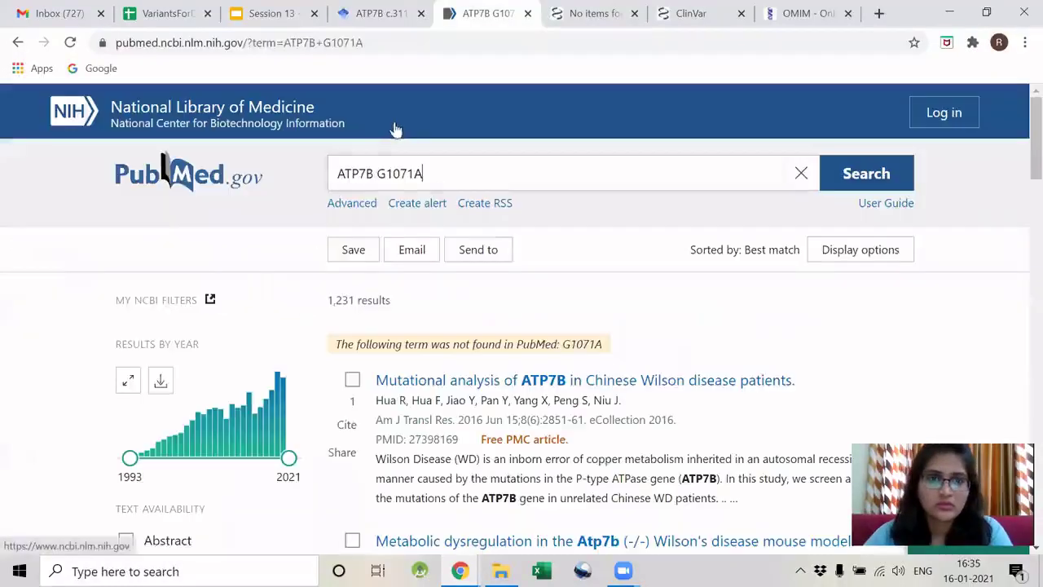
triple_click(426, 175)
key(ctrl+v)
key(Return)
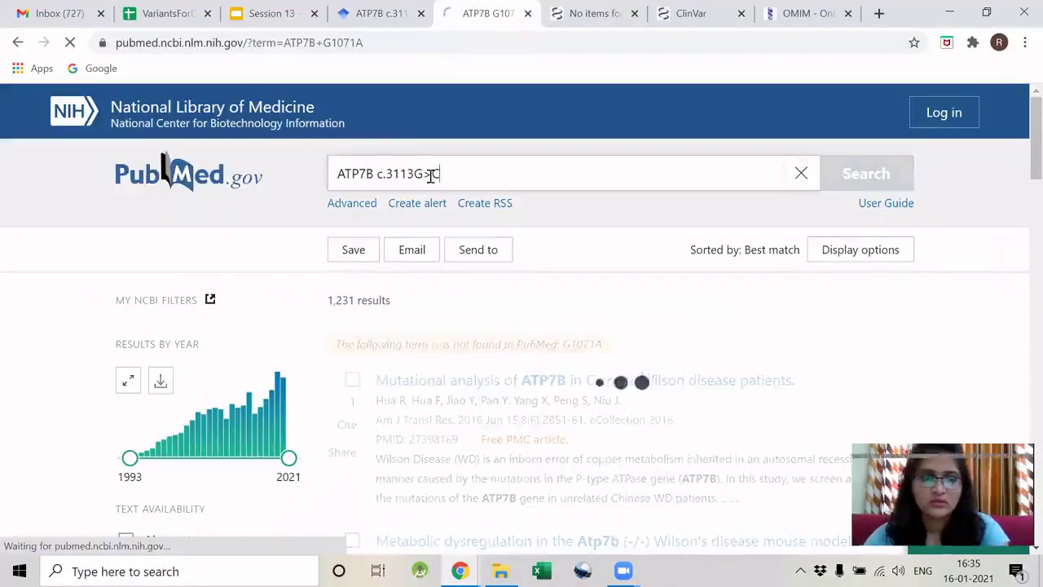
key(ctrl+Tab)
triple_click(379, 125)
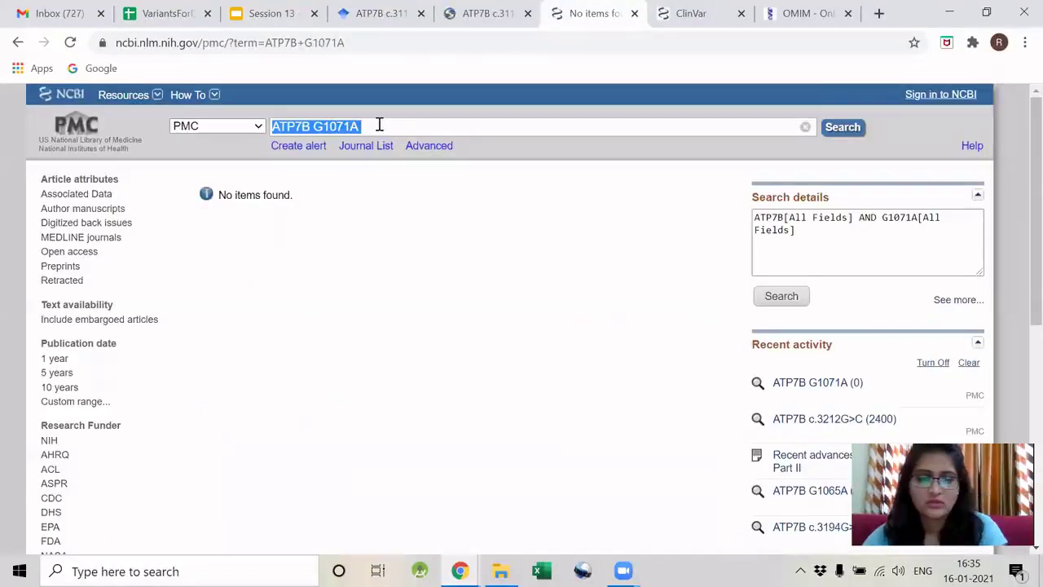
key(ctrl+v)
key(Return)
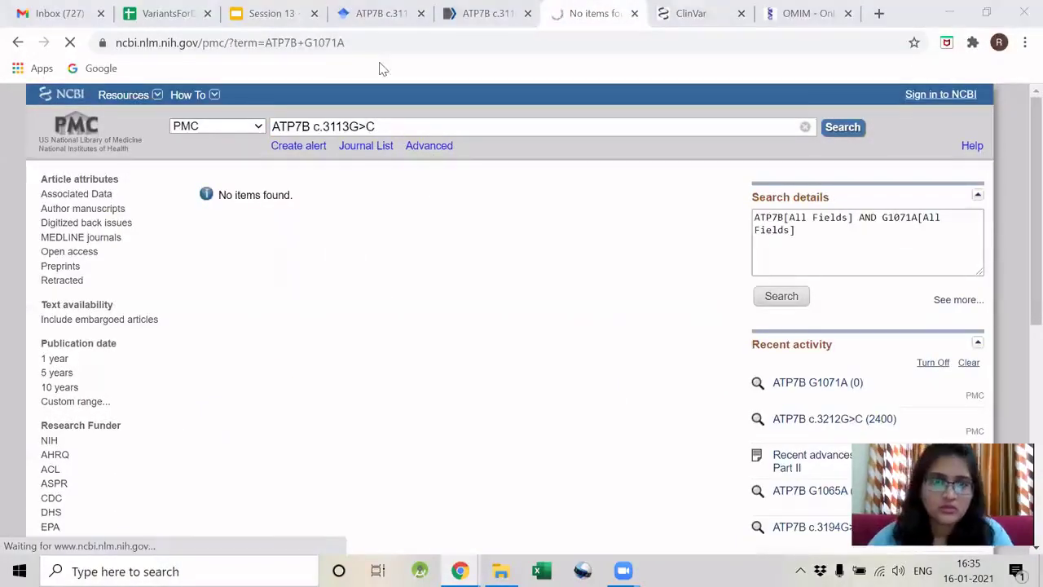
Check the Google Scholar, PubMed and PMC search results for ATP7B c.3113G>C.
key(ctrl+shift+Tab)
key(ctrl+shift+Tab)
key(ctrl+Tab)
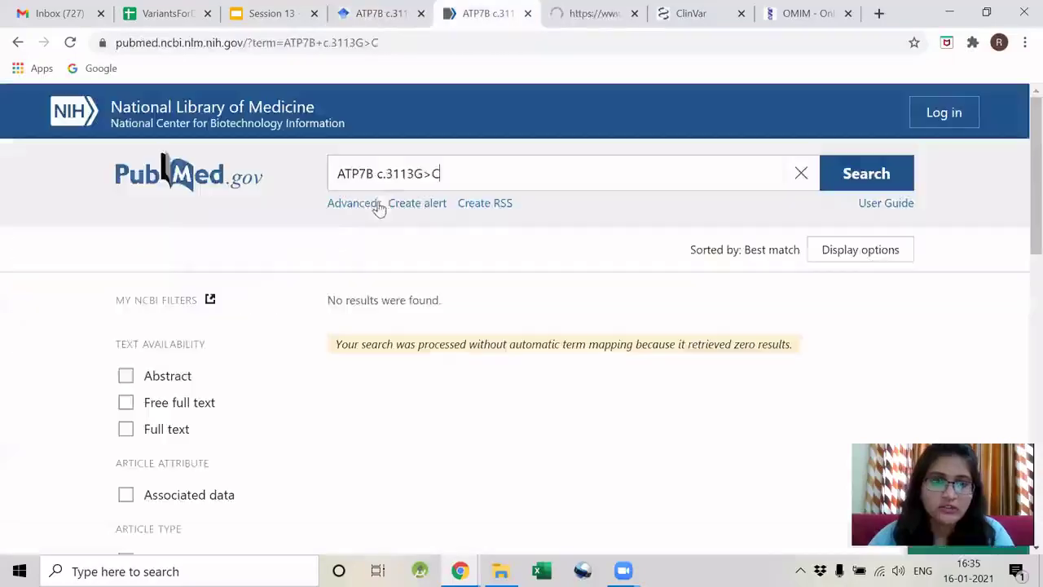
key(ctrl+Tab)
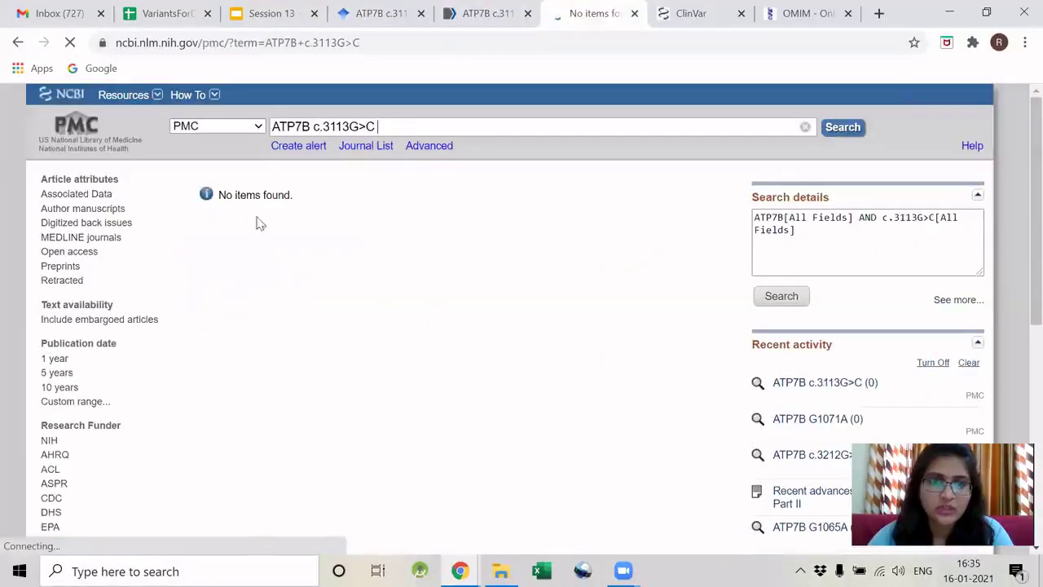
Copy G1038A from the NM_001243182.1 row of the hg38 sheet and search Google Scholar for ATP7B G1038A.
click(167, 13)
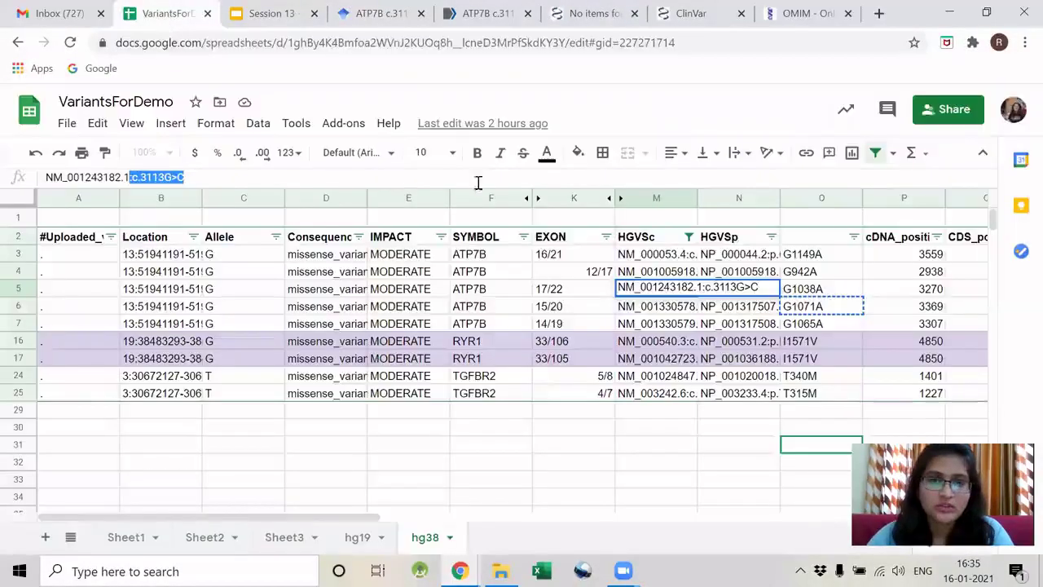
click(763, 323)
click(761, 290)
click(804, 291)
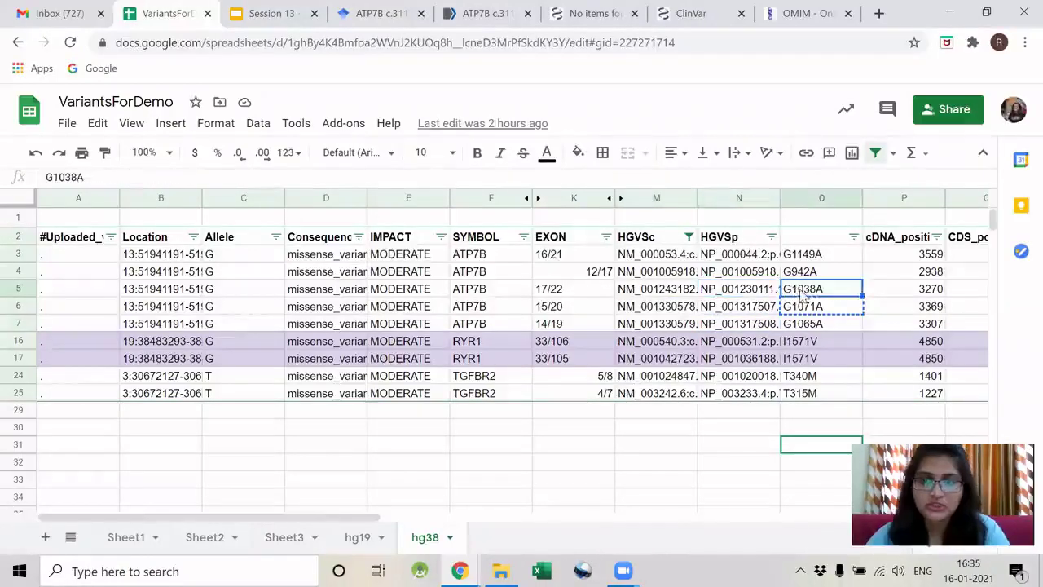
key(ctrl+c)
key(ctrl+4)
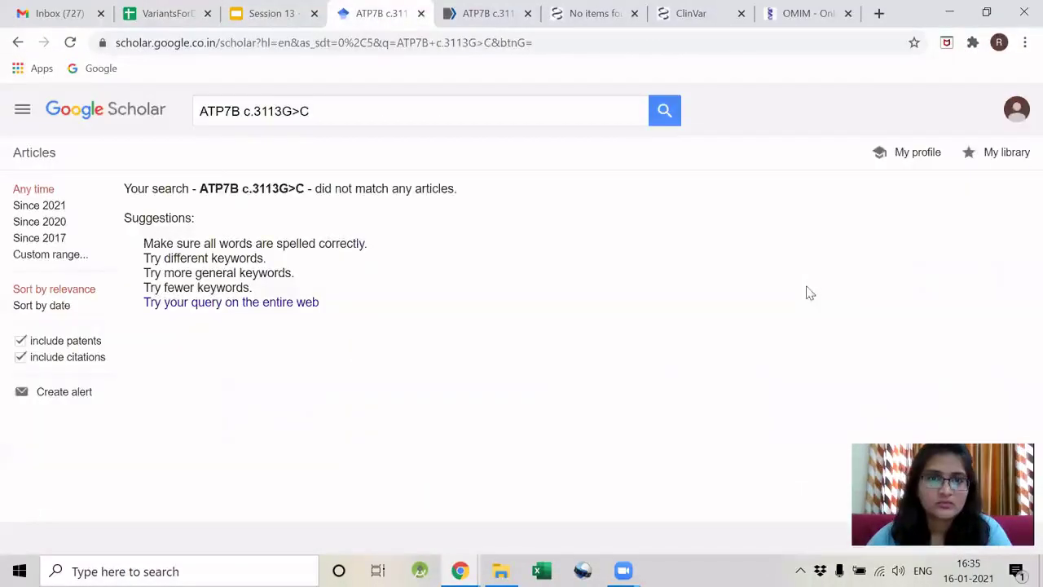
drag(317, 110, 246, 106)
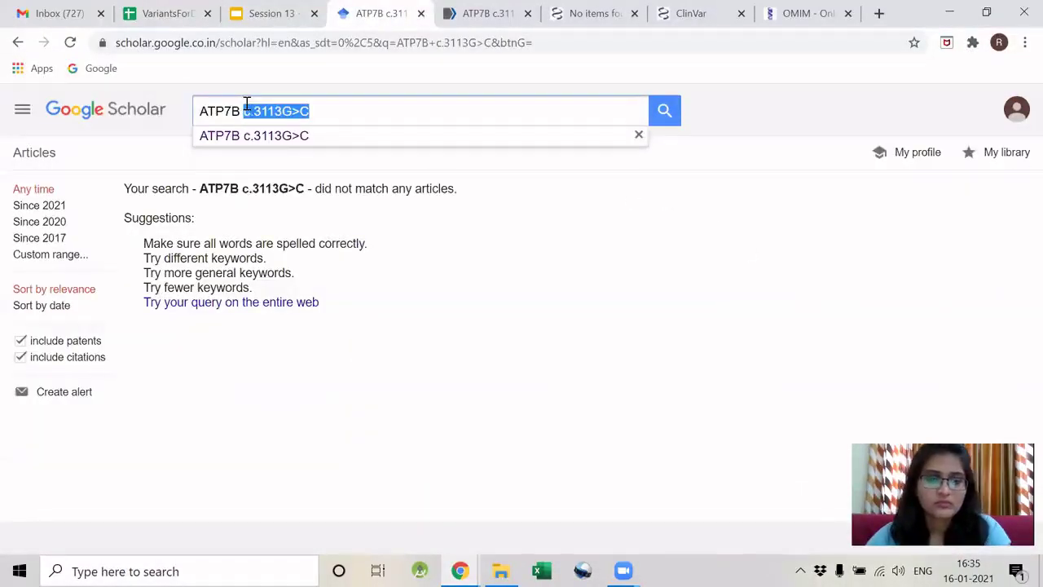
key(ctrl+v)
key(ctrl+a)
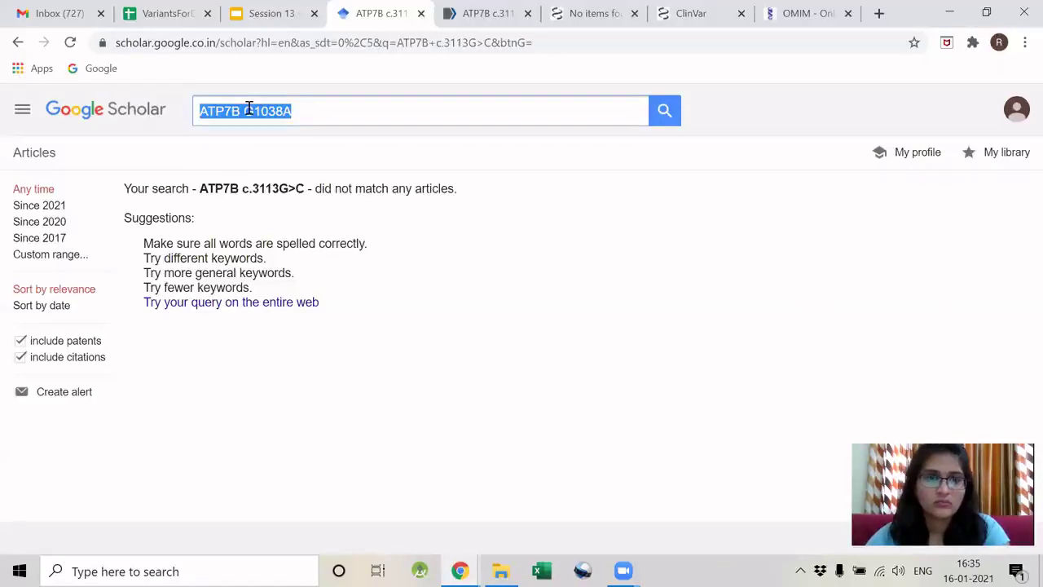
key(Return)
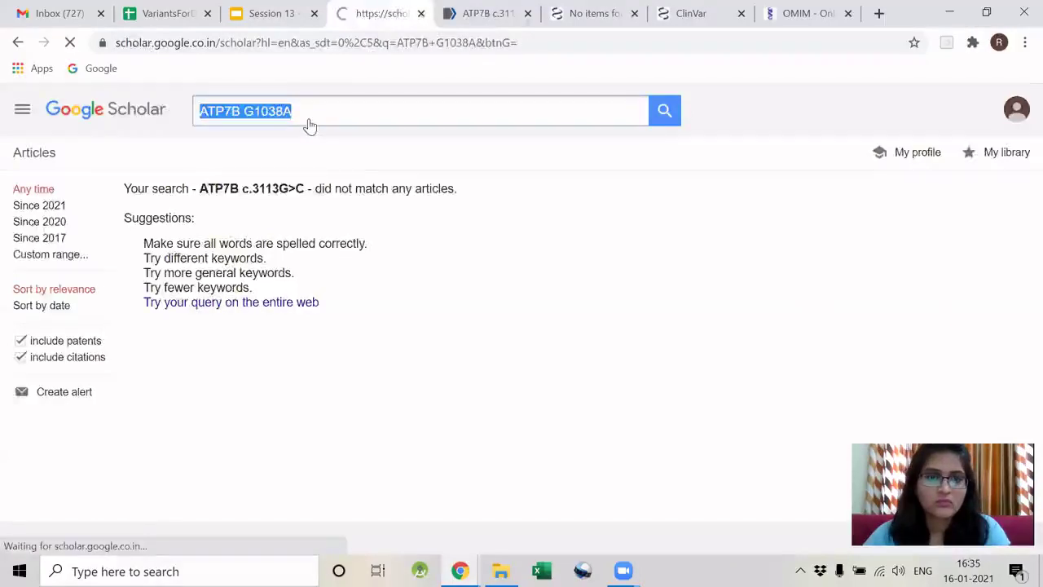
Search PubMed and PMC for ATP7B G1038A and check the Google Scholar and PubMed results.
key(ctrl+5)
key(ctrl+a)
key(ctrl+v)
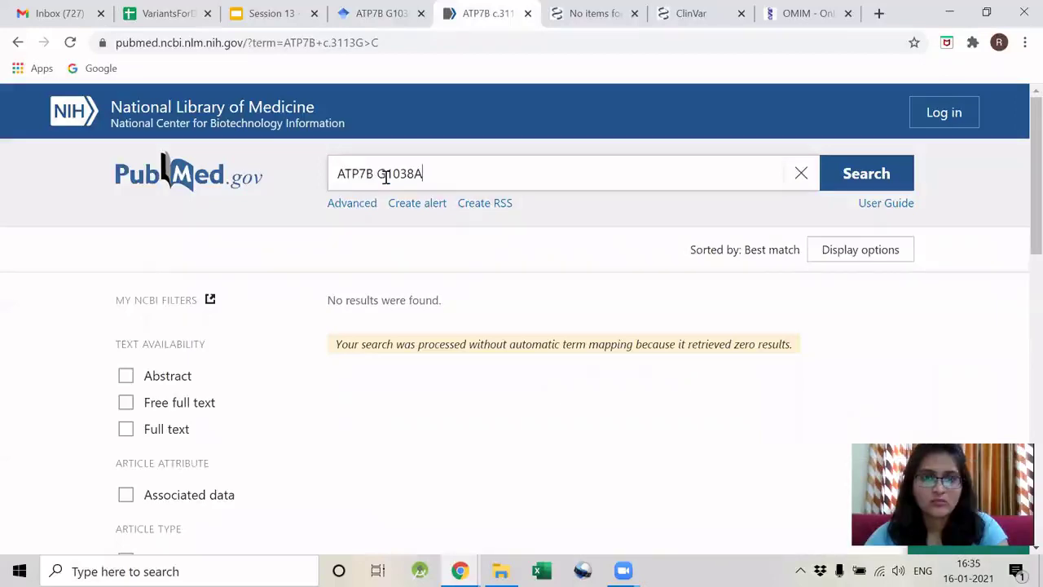
key(Return)
key(ctrl+6)
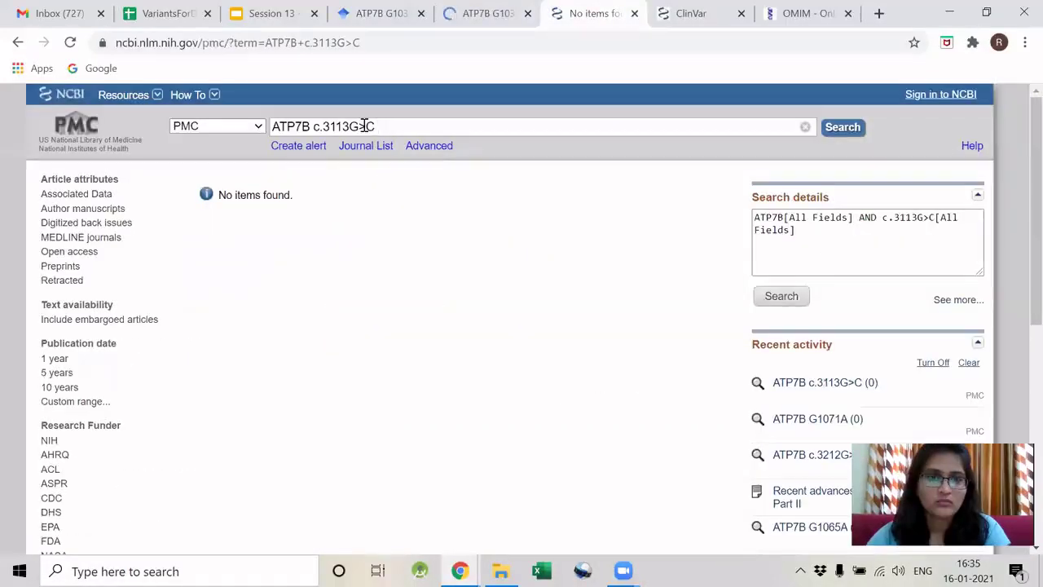
click(366, 126)
key(ctrl+a)
key(ctrl+v)
key(Return)
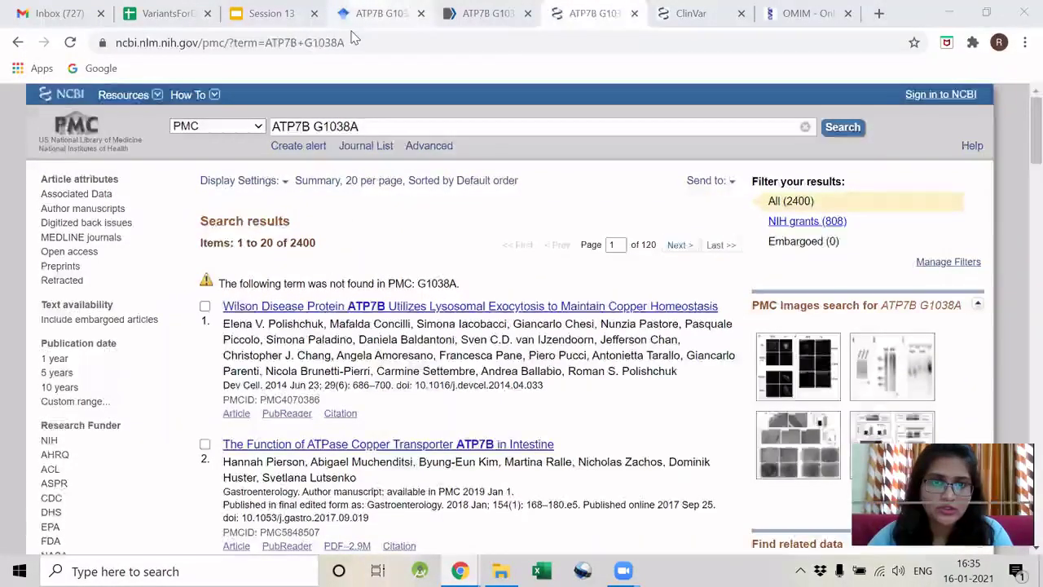
click(379, 13)
key(ctrl+Tab)
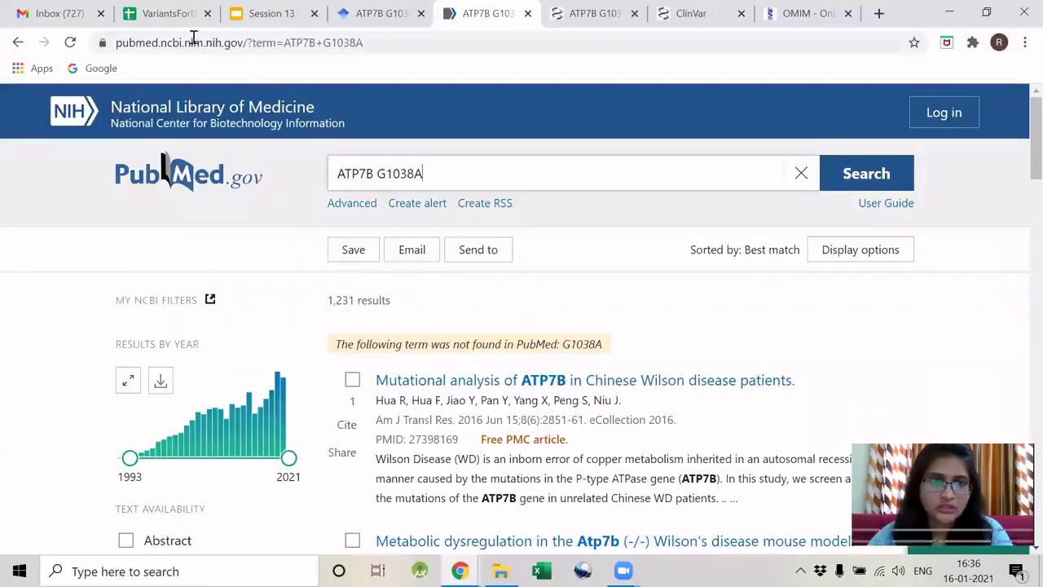
Copy c.2825G>C from the NM_001005918.3 row of the hg38 sheet and search Google Scholar for ATP7B c.2825G>C.
click(175, 13)
key(ctrl+c)
click(766, 277)
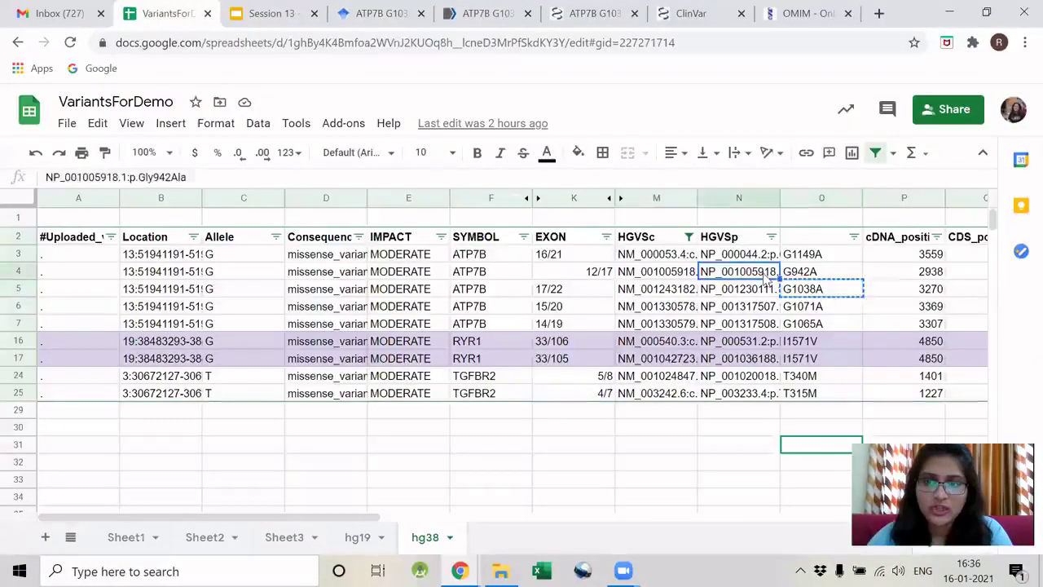
click(623, 274)
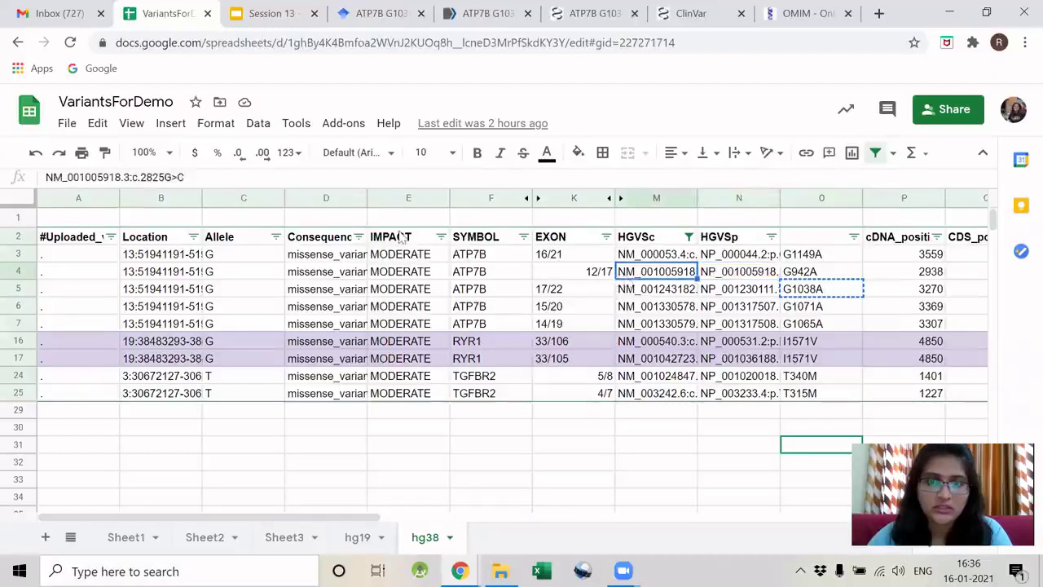
drag(186, 177, 131, 177)
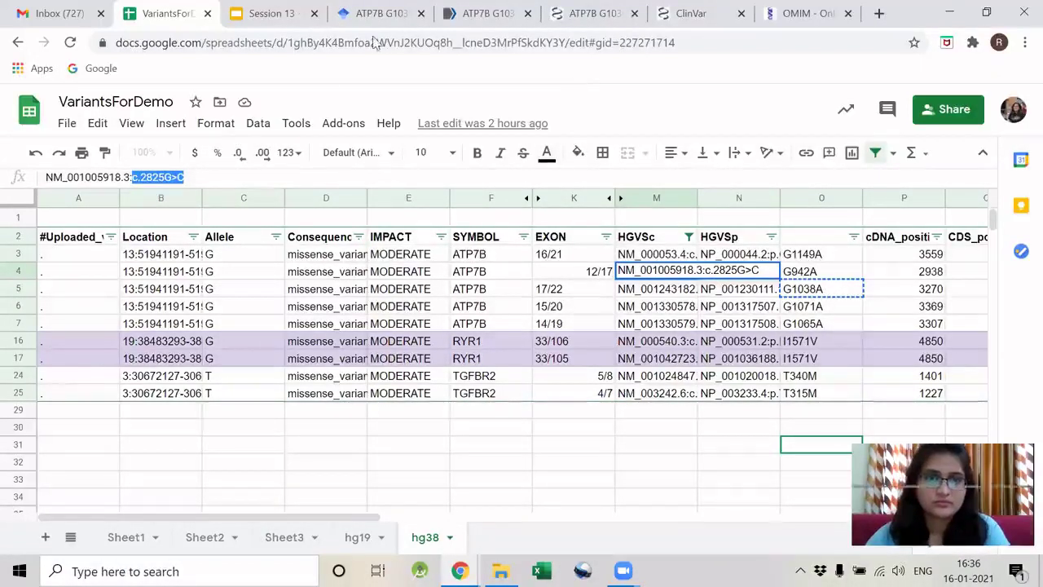
key(ctrl+Tab)
key(ctrl+Tab)
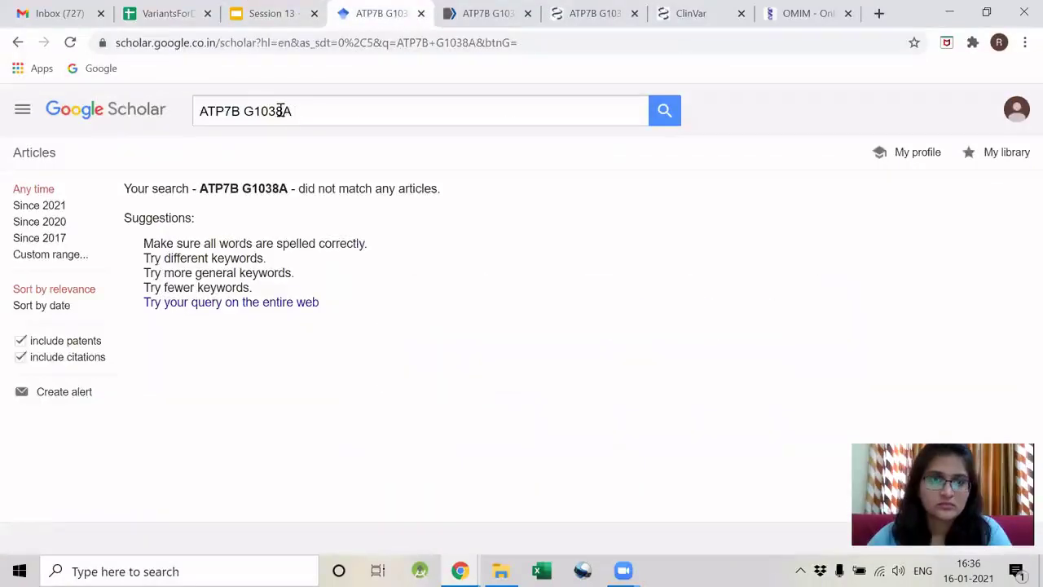
double_click(281, 110)
key(ctrl+v)
key(Return)
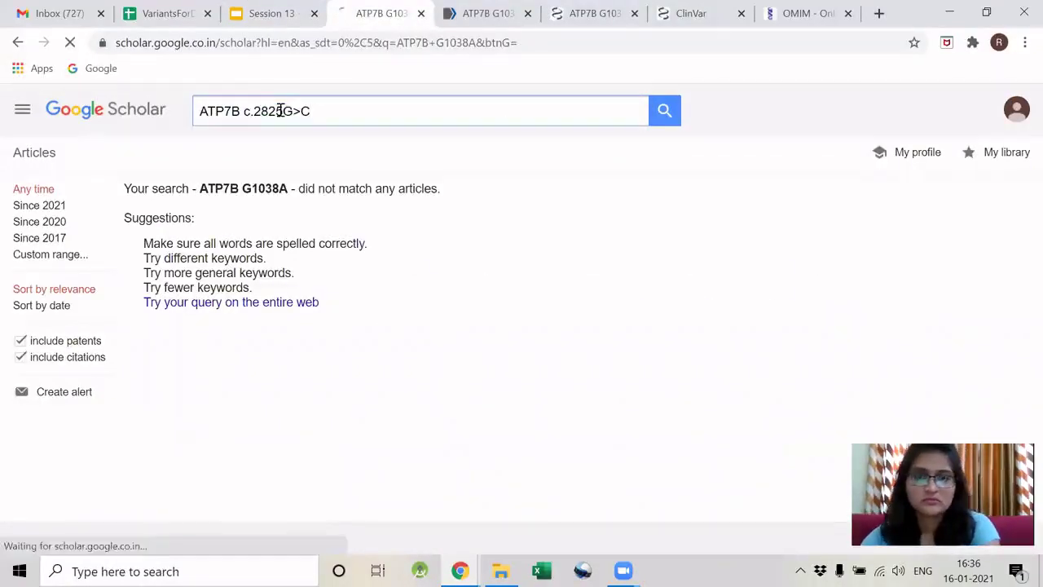
Search PubMed and PMC for ATP7B c.2825G>C.
key(ctrl+Tab)
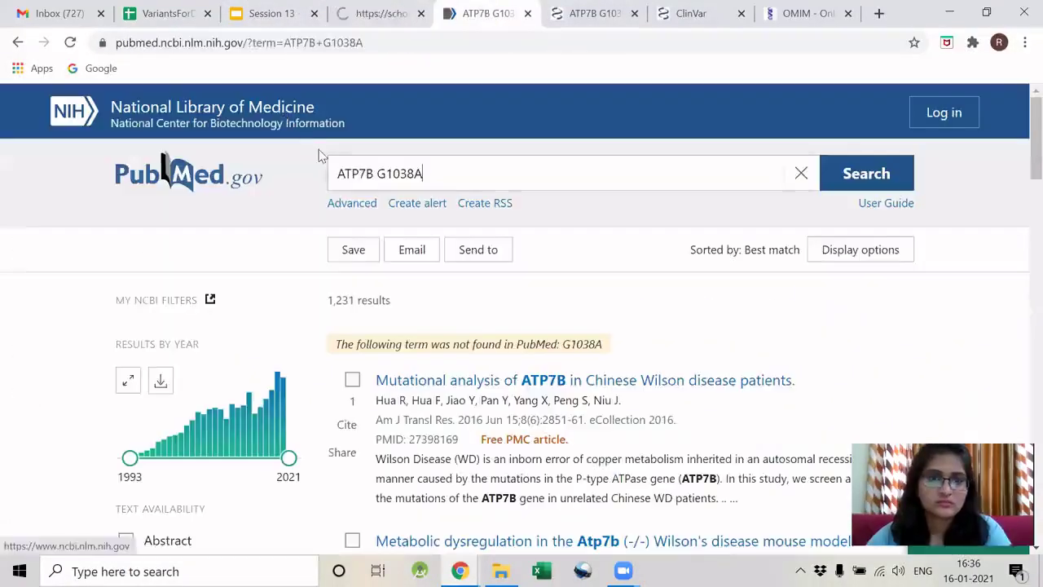
double_click(390, 178)
key(ctrl+v)
key(Return)
key(ctrl+Tab)
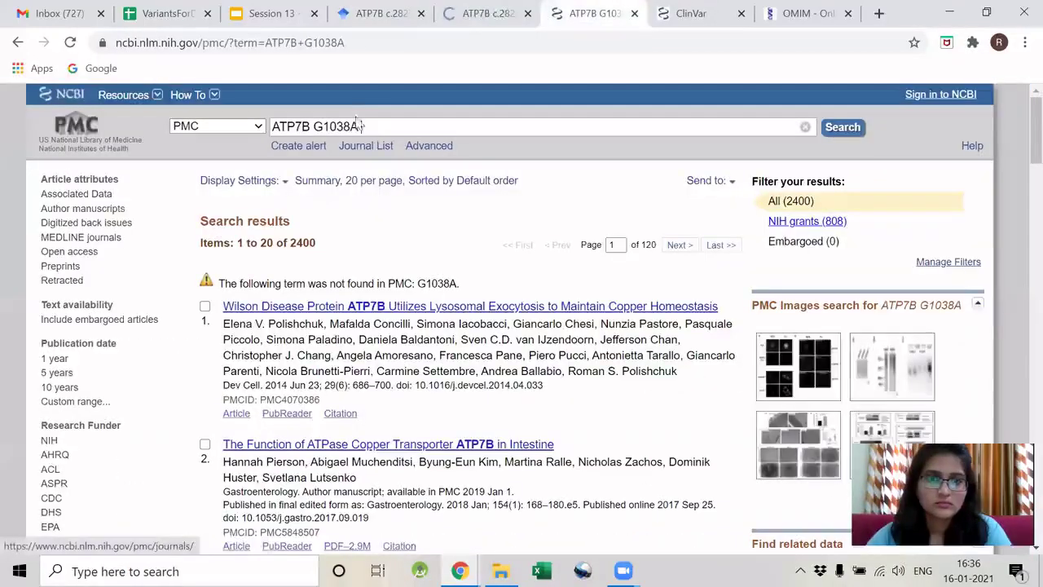
double_click(351, 126)
key(ctrl+v)
key(Return)
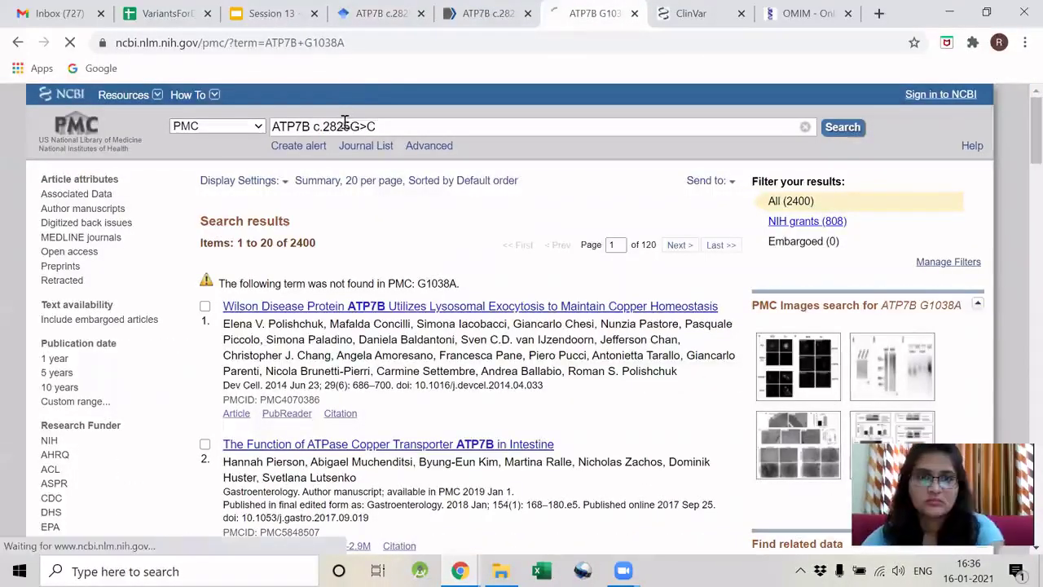
Check the Google Scholar, PubMed and PMC search results for ATP7B c.2825G>C.
key(ctrl+shift+Tab)
key(ctrl+shift+Tab)
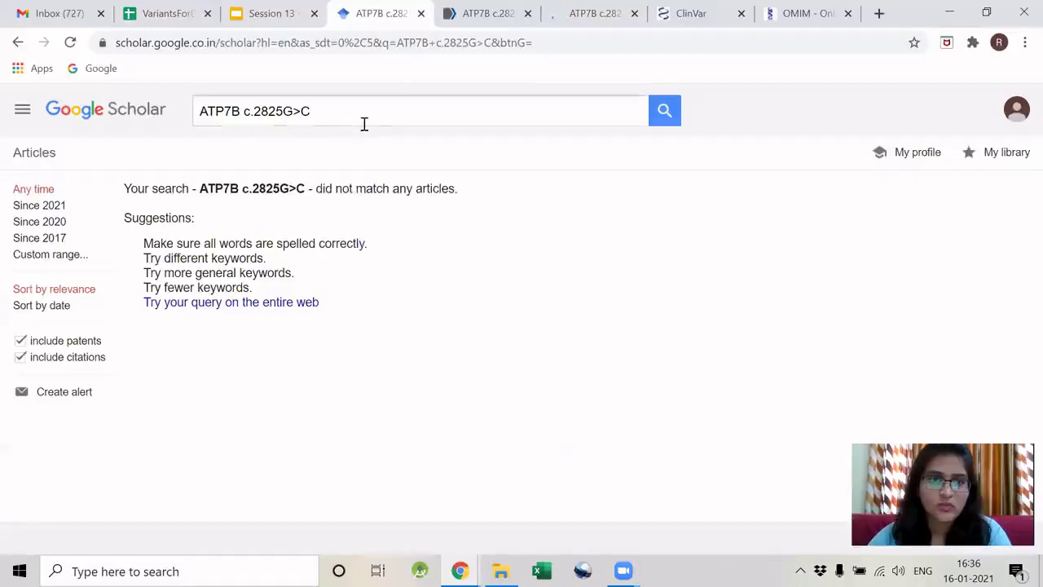
key(ctrl+Tab)
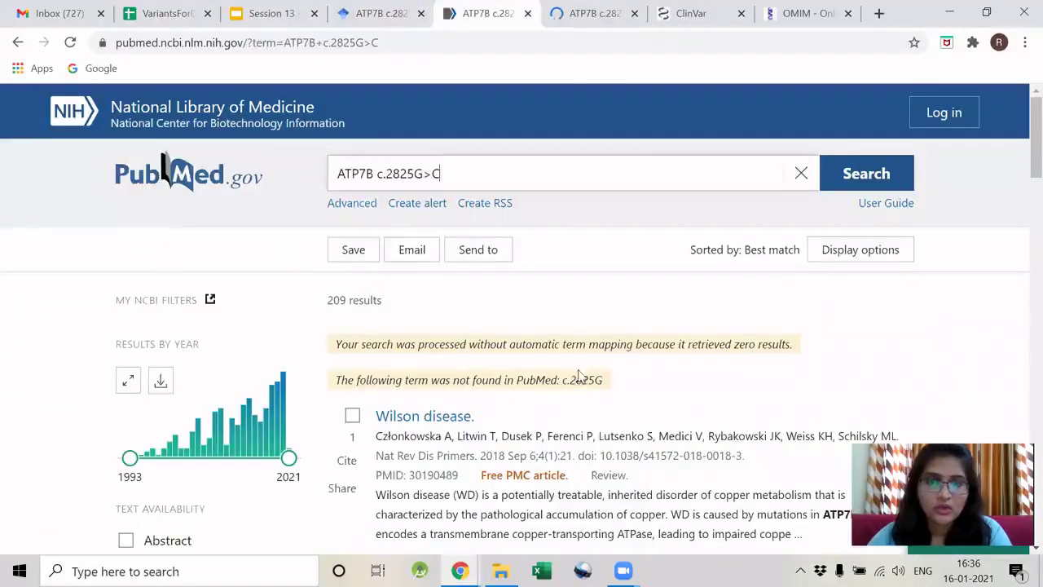
key(ctrl+Tab)
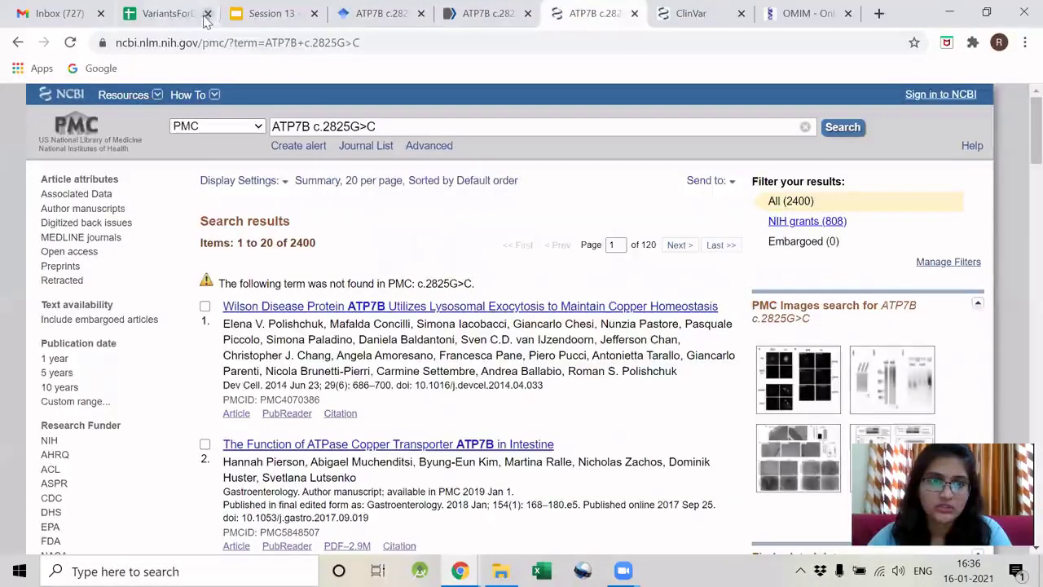
Copy G942A from the NM_001005918.3 row of the hg38 sheet and search Google Scholar for ATP7B G942A.
click(201, 18)
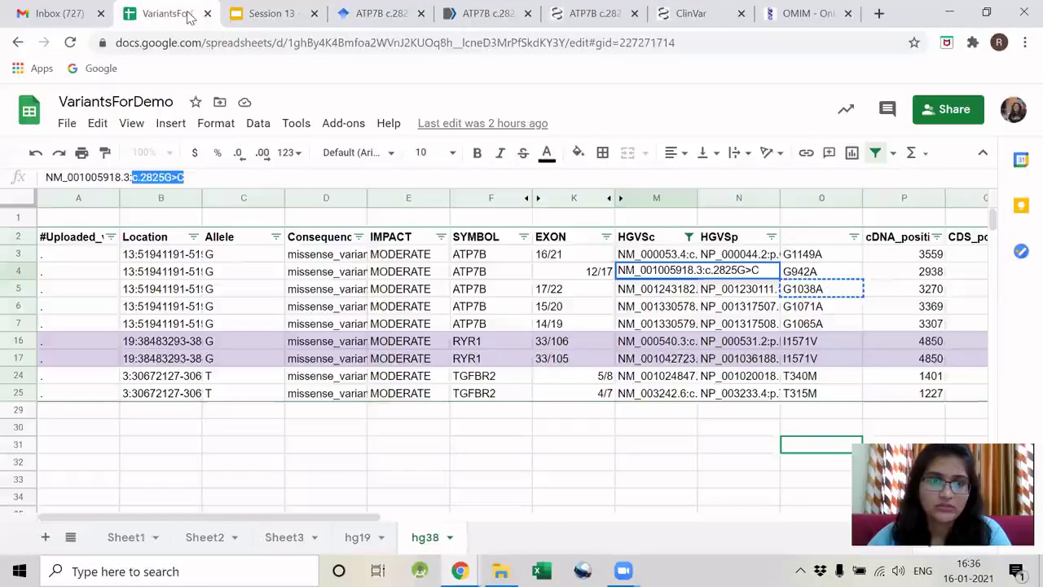
click(731, 326)
click(799, 273)
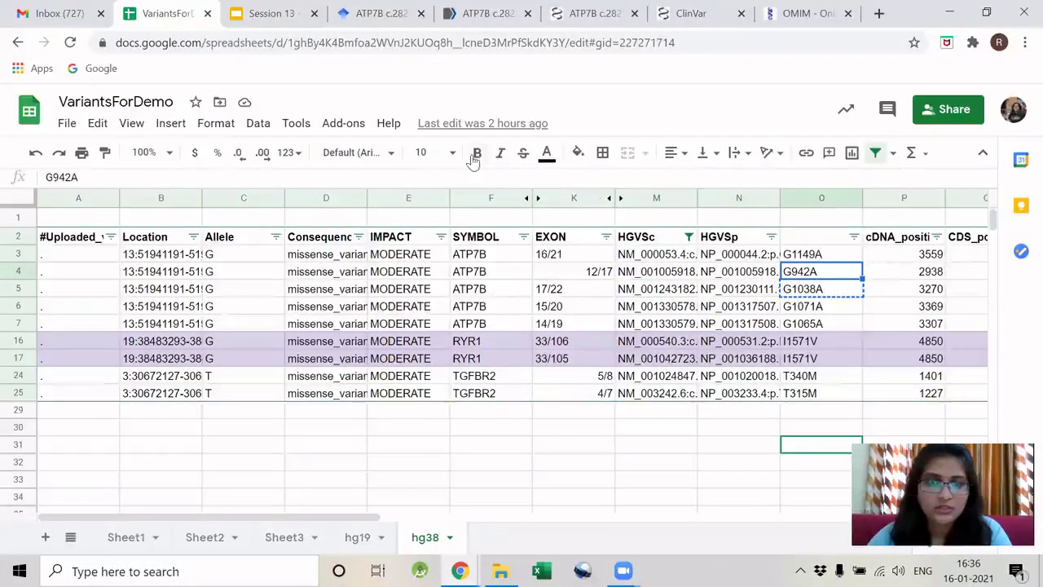
key(ctrl+c)
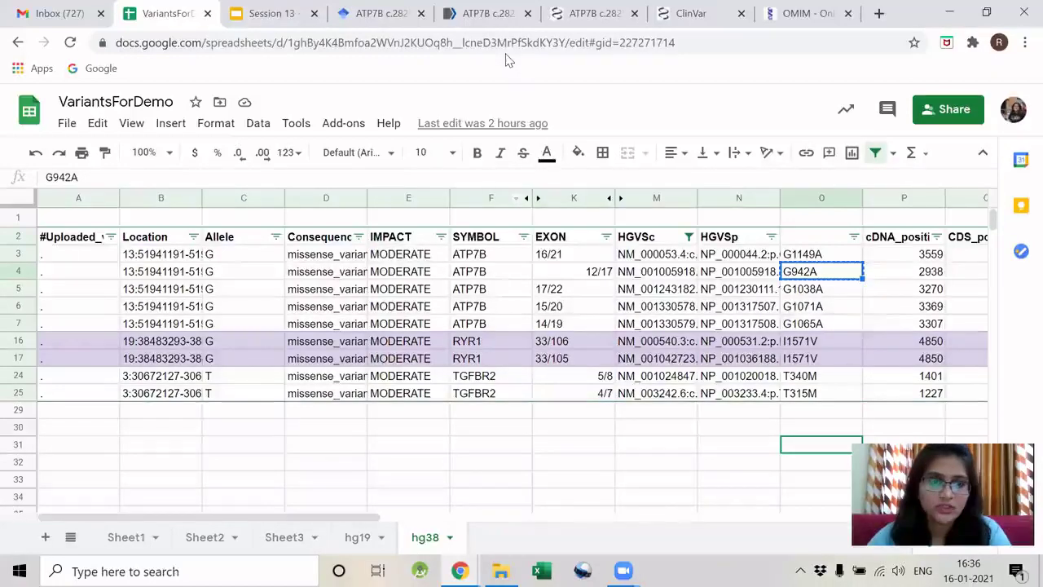
click(375, 13)
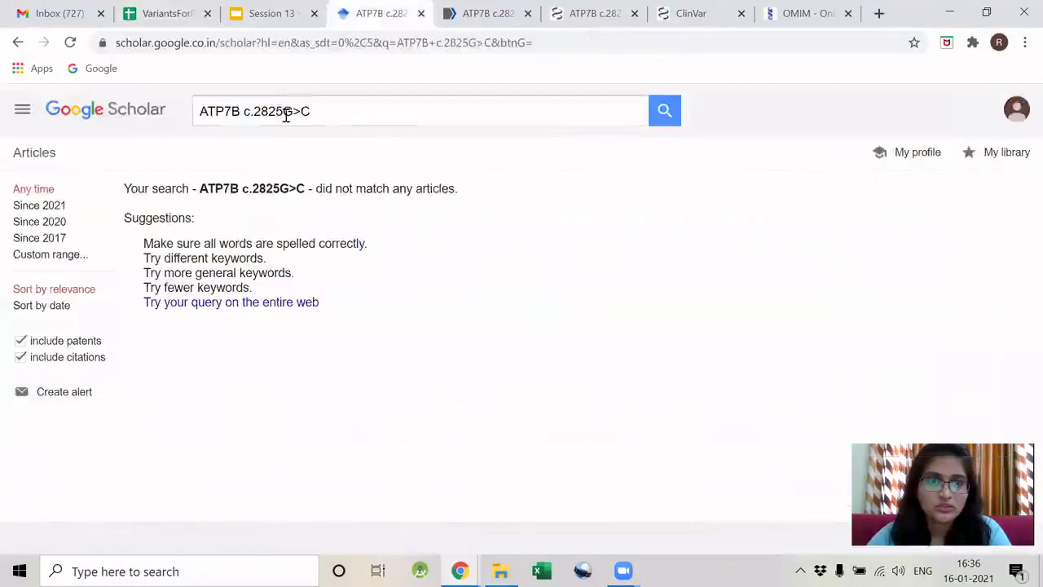
click(285, 111)
drag(311, 111, 246, 111)
key(ctrl+v)
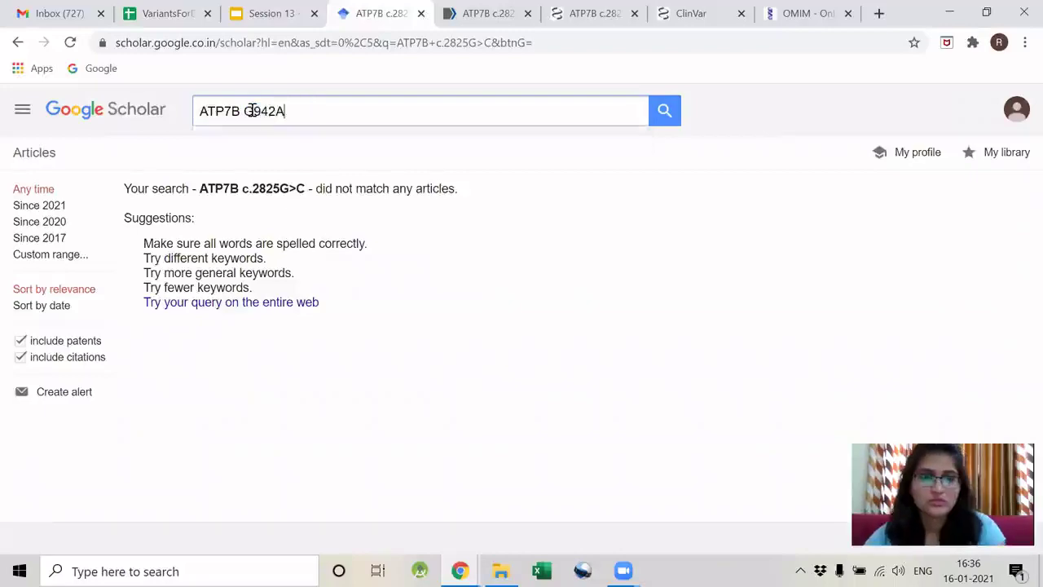
key(Return)
Search PubMed and PMC for ATP7B G942A.
key(ctrl+Tab)
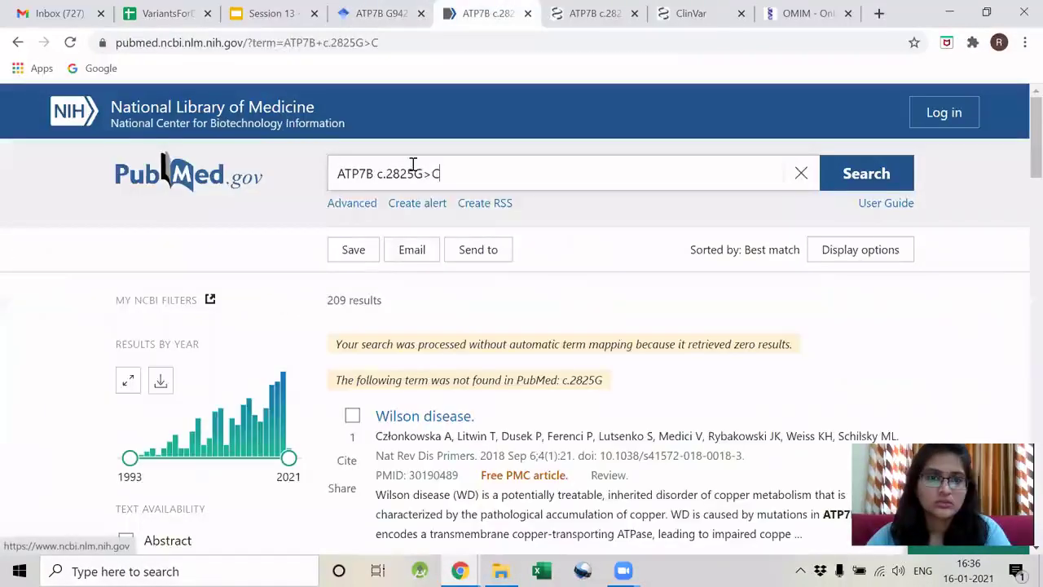
drag(443, 173, 377, 173)
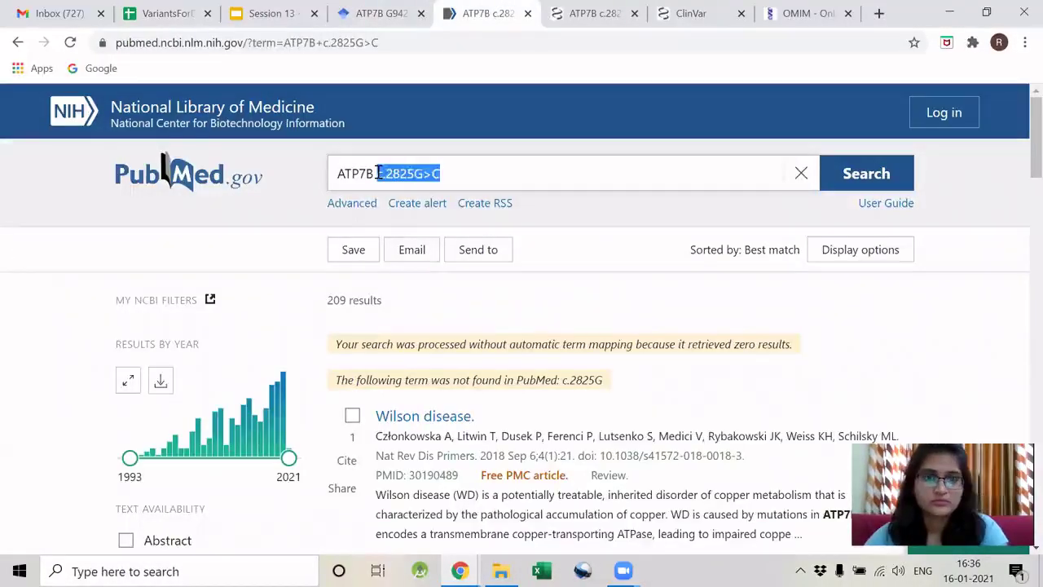
key(ctrl+v)
key(Return)
key(ctrl+Tab)
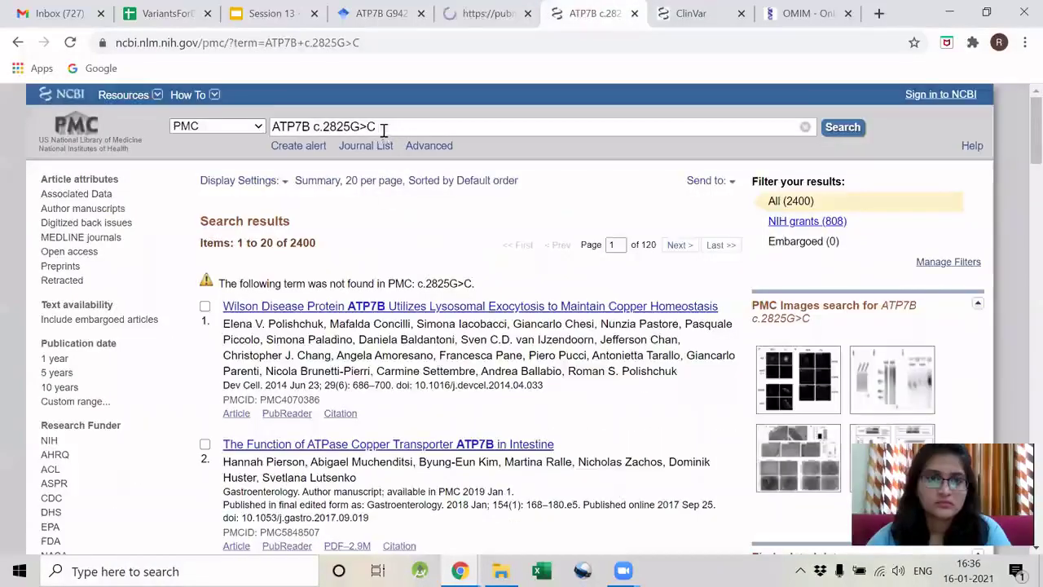
drag(384, 131, 319, 124)
key(Return)
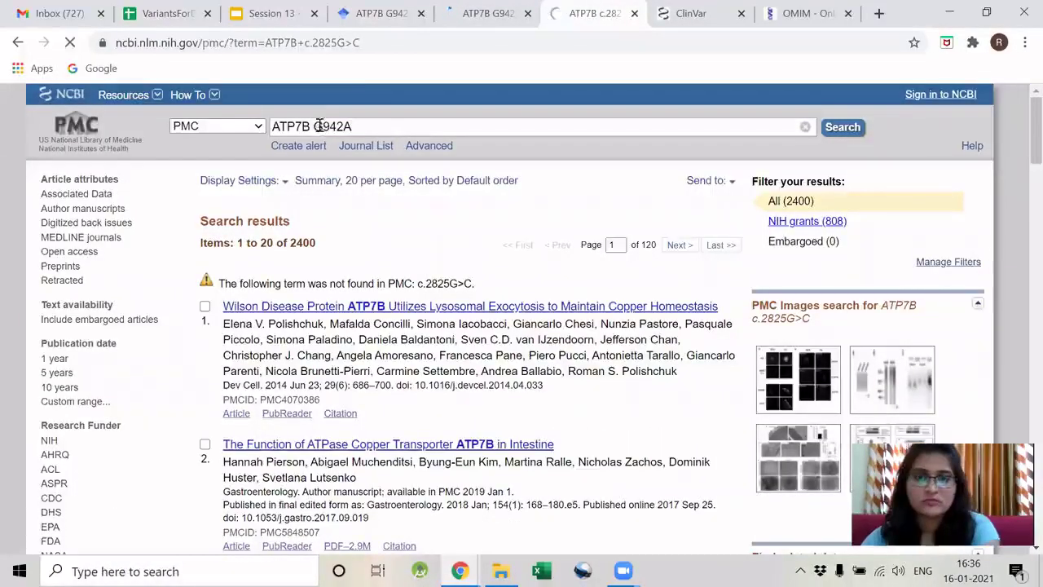
Check the Google Scholar, PubMed and PMC search results for ATP7B G942A.
click(379, 14)
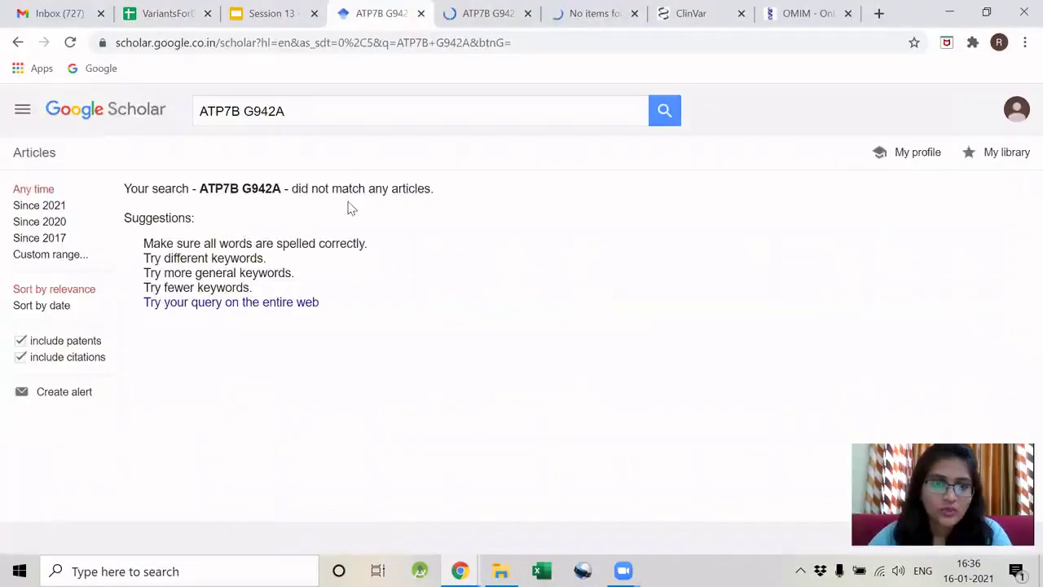
key(ctrl+Tab)
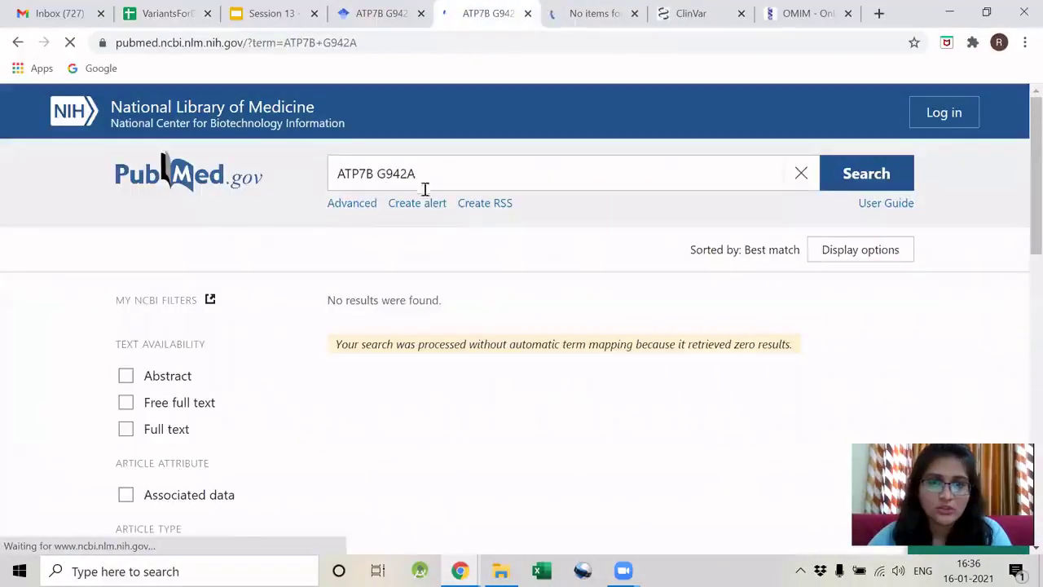
key(ctrl+Tab)
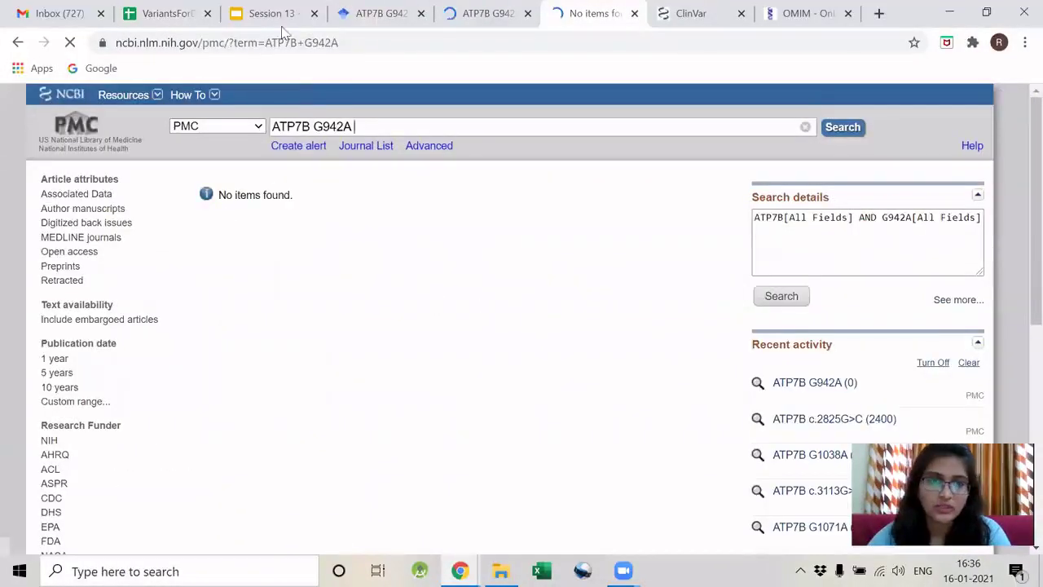
Copy c.3446G>C from the NM_000053.4 row of the hg38 sheet and search Google Scholar for ATP7B c.3446G>C.
click(175, 11)
click(742, 256)
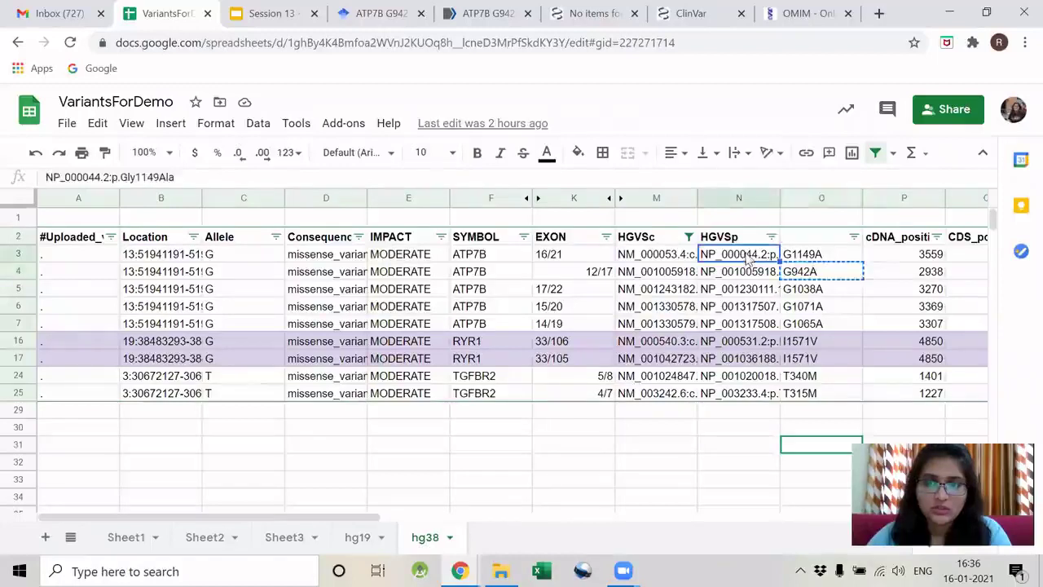
click(664, 256)
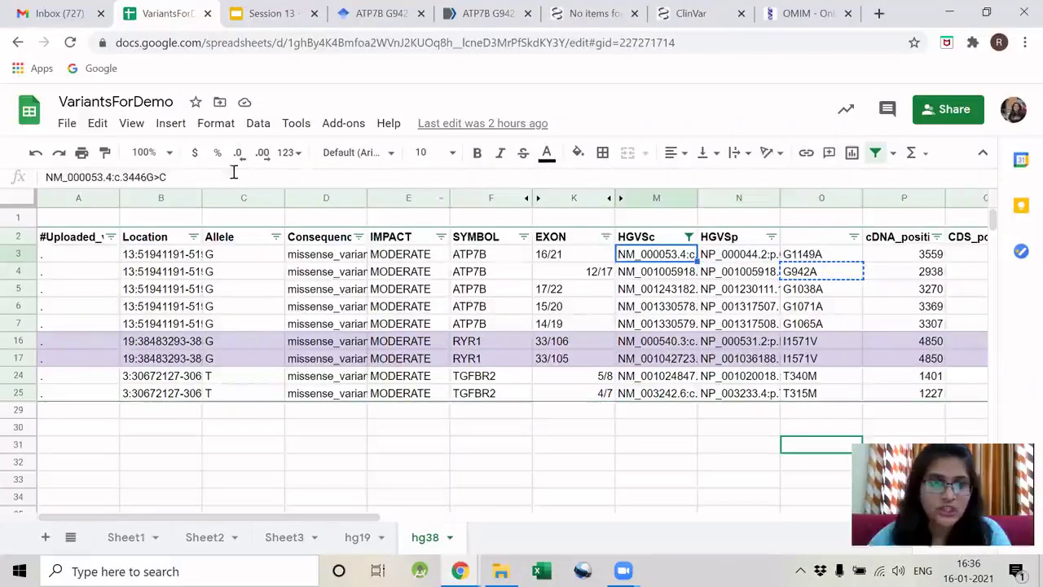
drag(171, 177, 114, 177)
key(ctrl+c)
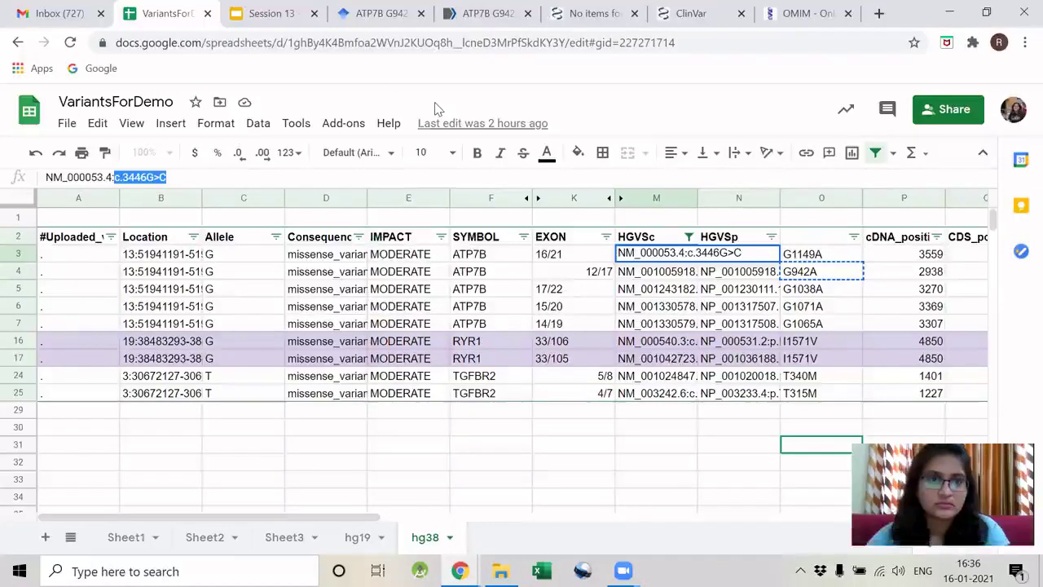
key(ctrl+Tab)
key(ctrl+Tab)
double_click(269, 111)
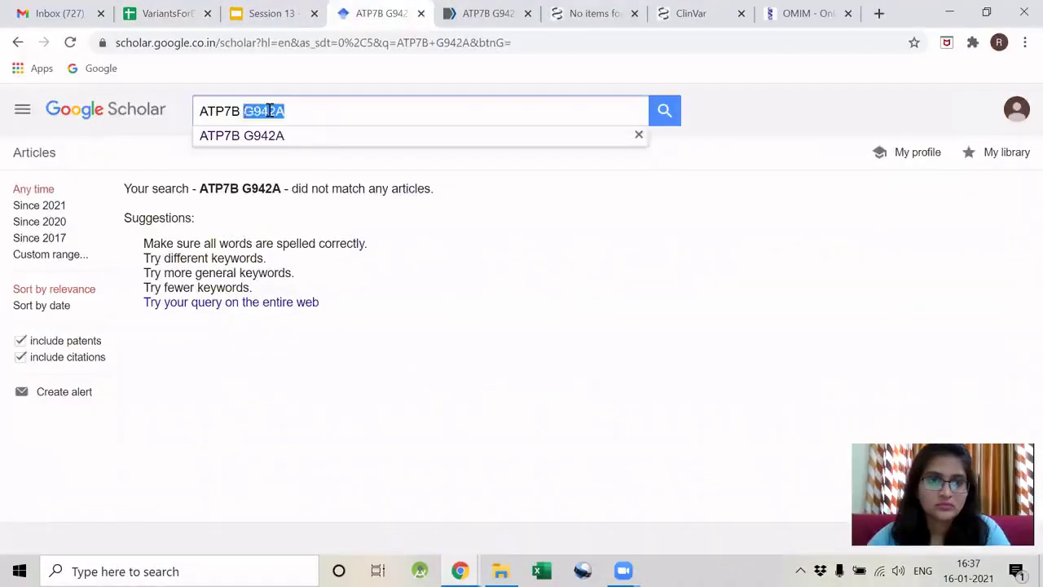
key(ctrl+v)
key(Return)
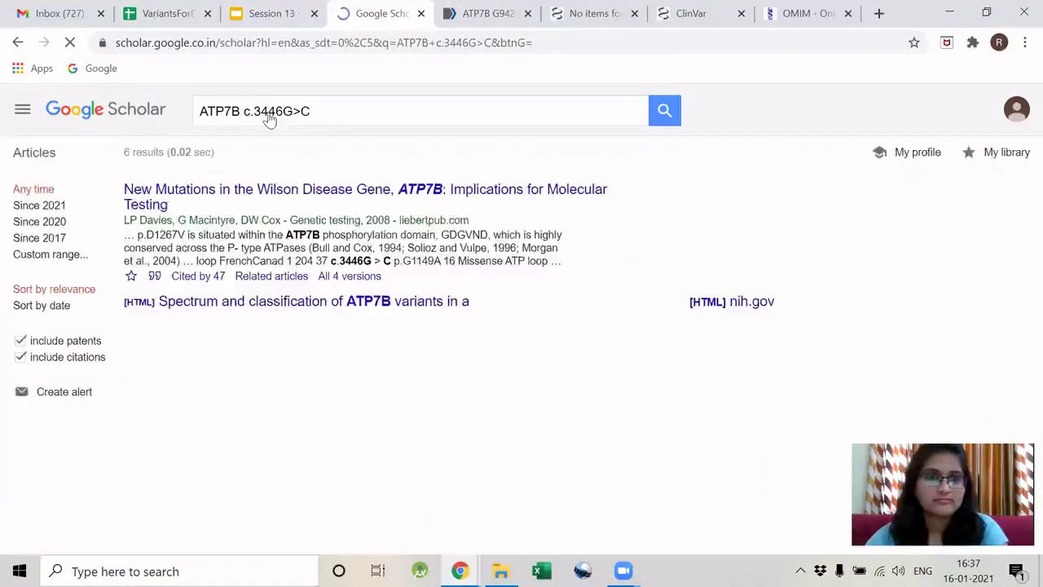
Search PubMed and PMC for ATP7B c.3446G>C.
key(ctrl+Tab)
double_click(387, 174)
key(ctrl+v)
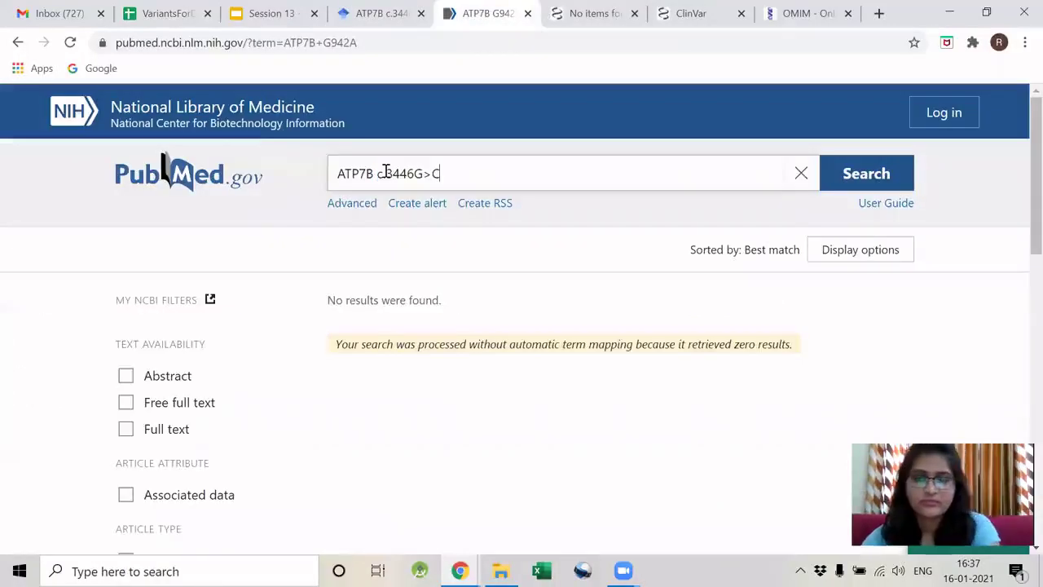
key(Return)
key(ctrl+Tab)
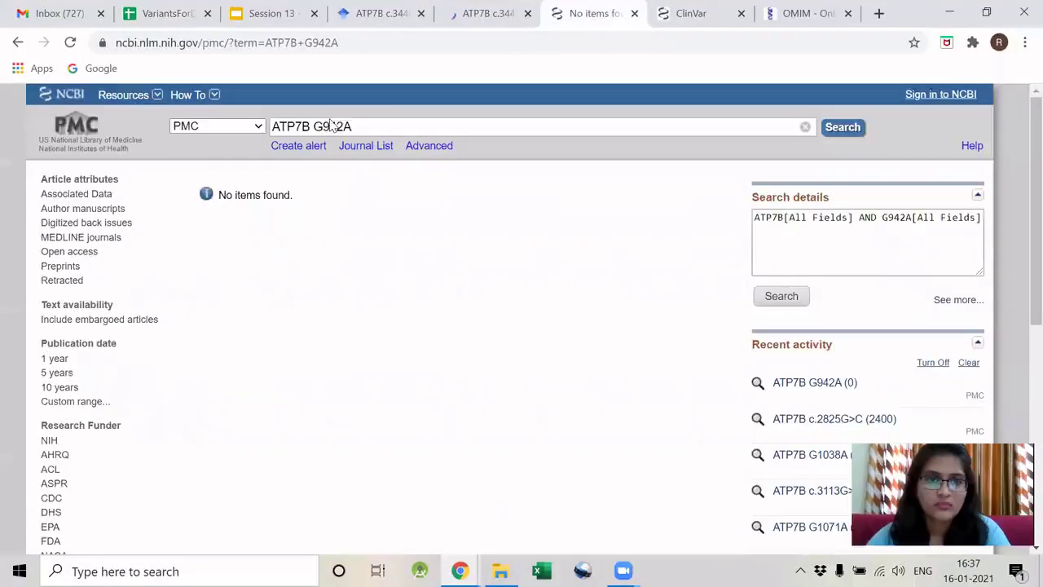
double_click(331, 127)
key(ctrl+v)
key(Return)
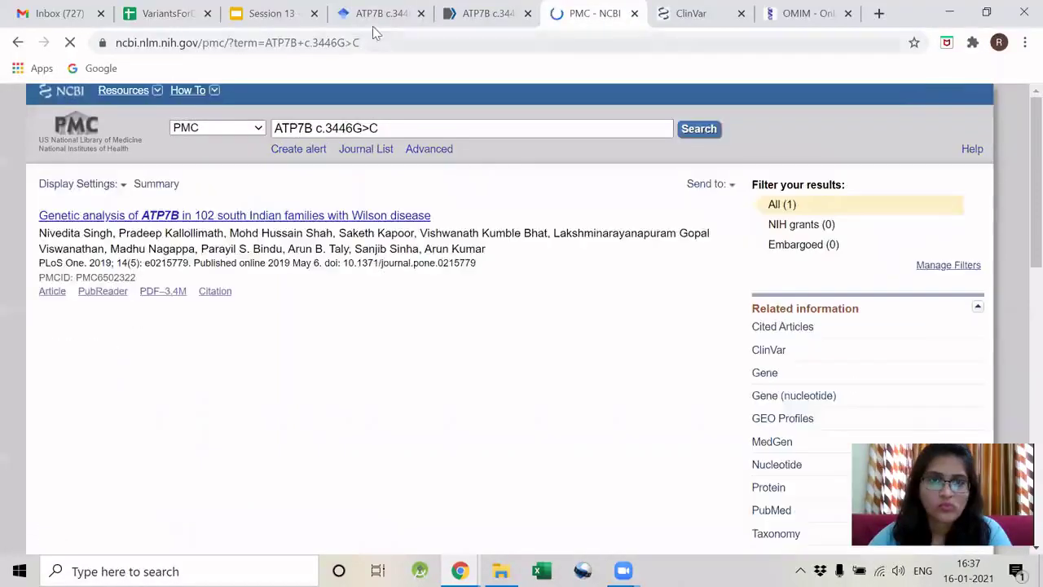
Open the PMC article "Genetic analysis of ATP7B in 102 south Indian families with Wilson disease" and find c.3446G>C in its text.
click(374, 24)
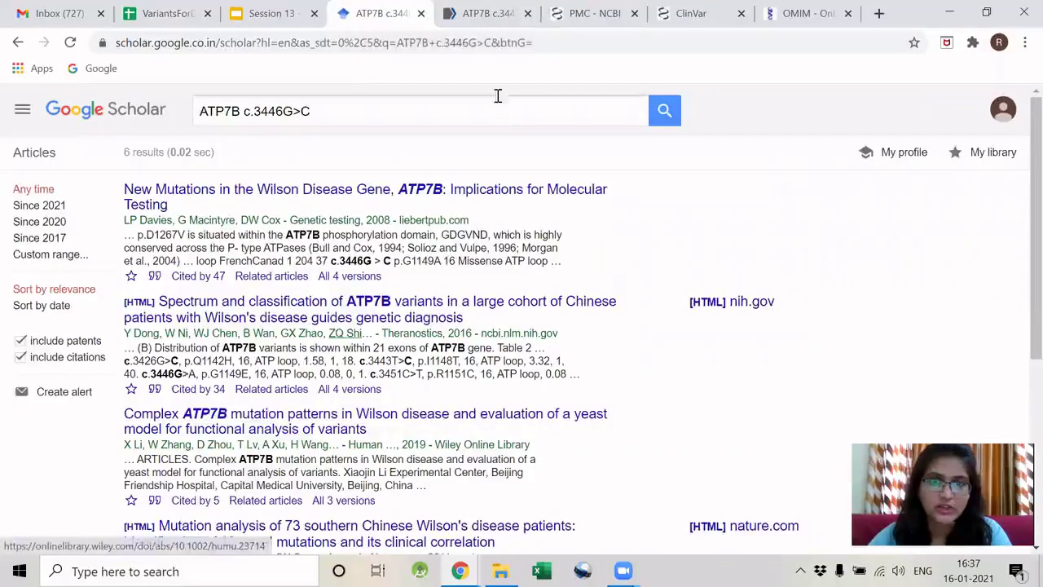
click(573, 24)
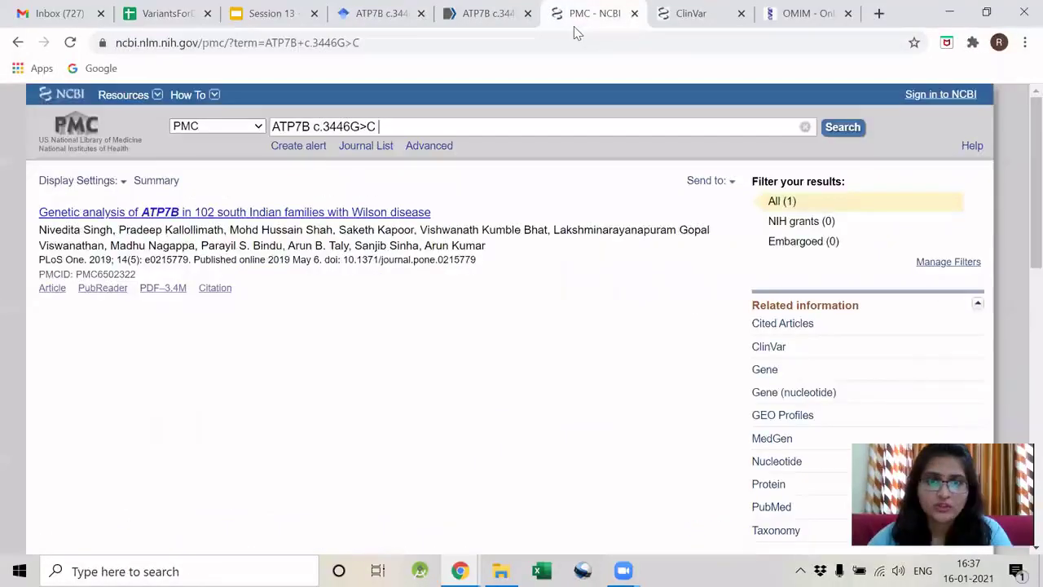
click(358, 210)
key(ctrl+f)
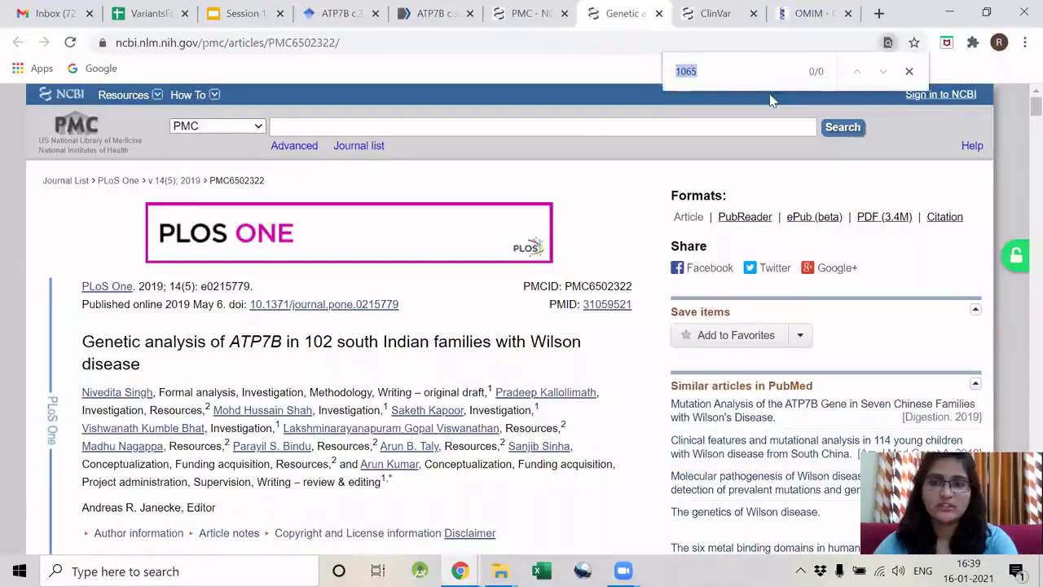
key(ctrl+v)
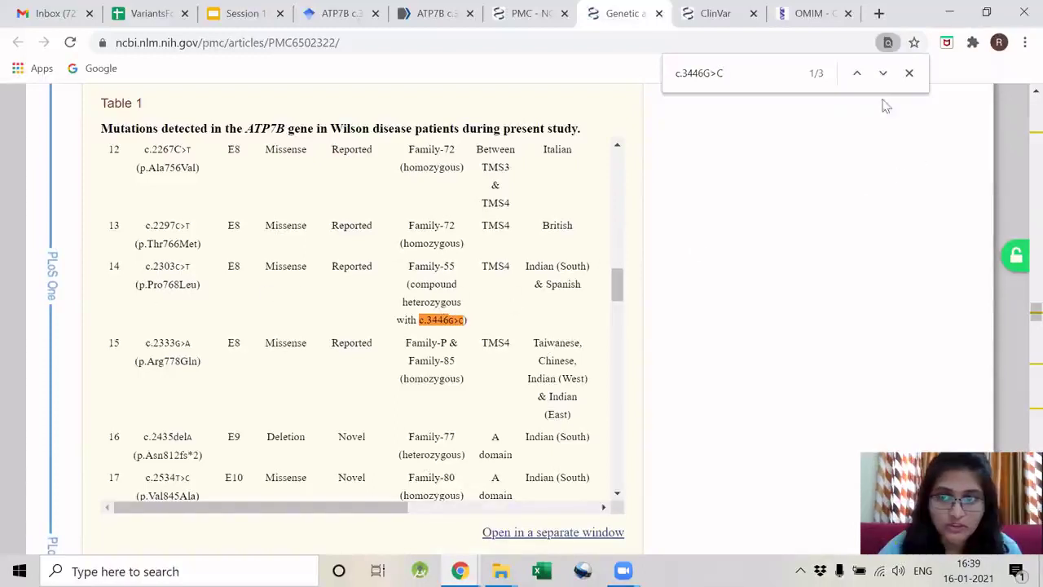
Examine the families and their zygosity listed for c.3446G>C in Table 1 of the article.
click(883, 73)
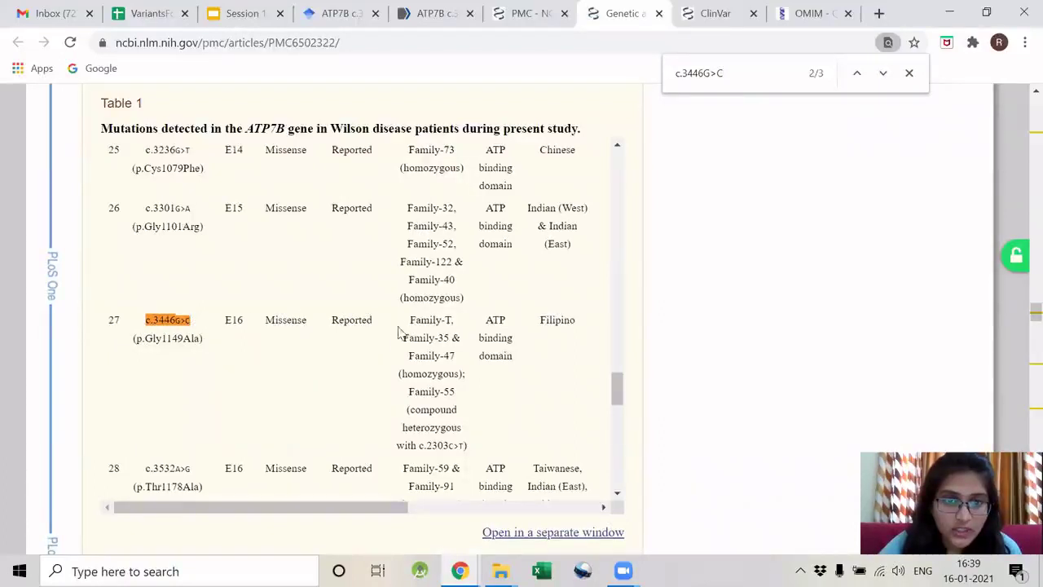
drag(405, 324, 461, 326)
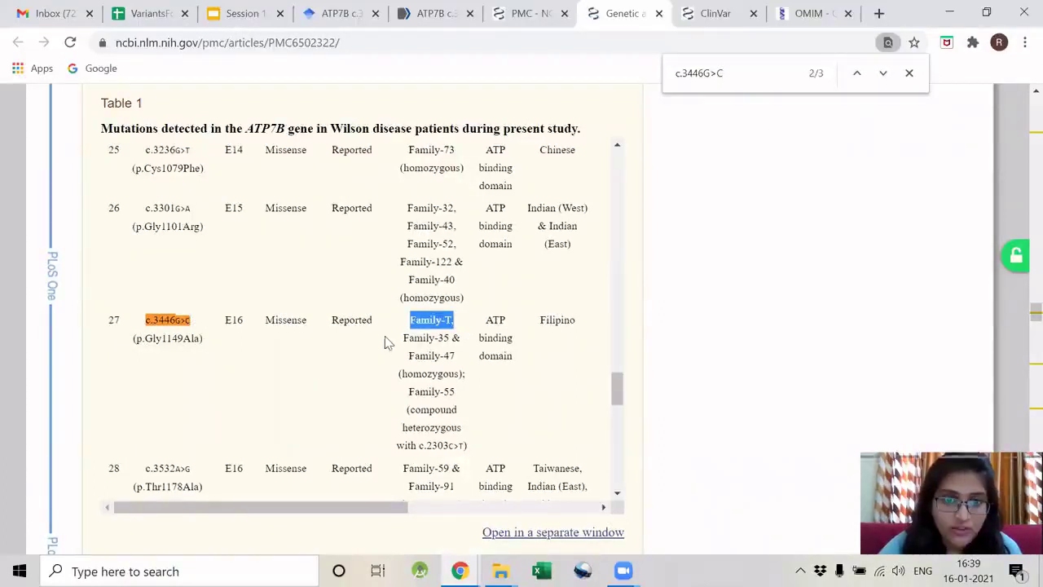
drag(388, 343, 454, 359)
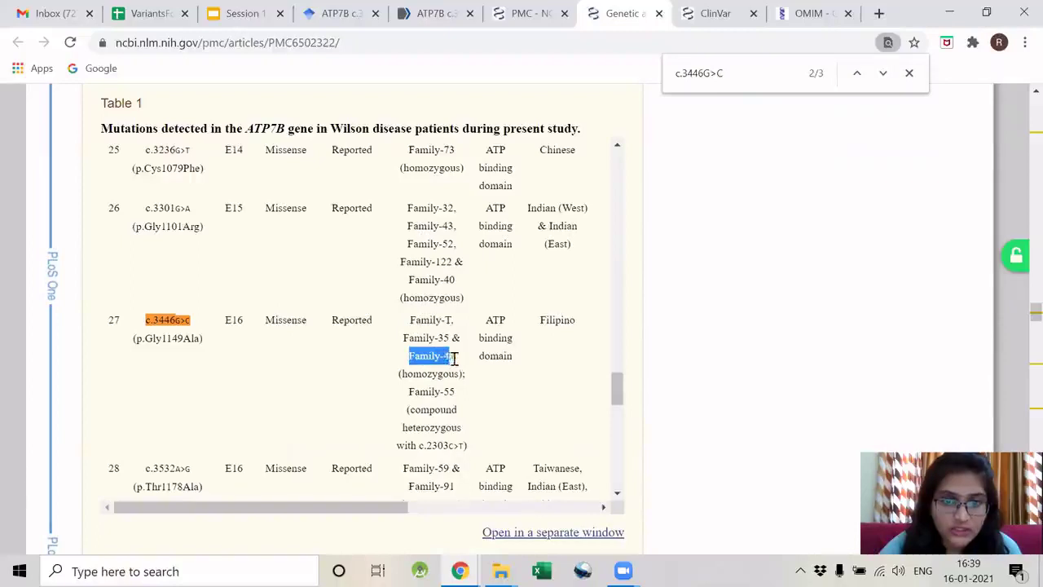
double_click(429, 376)
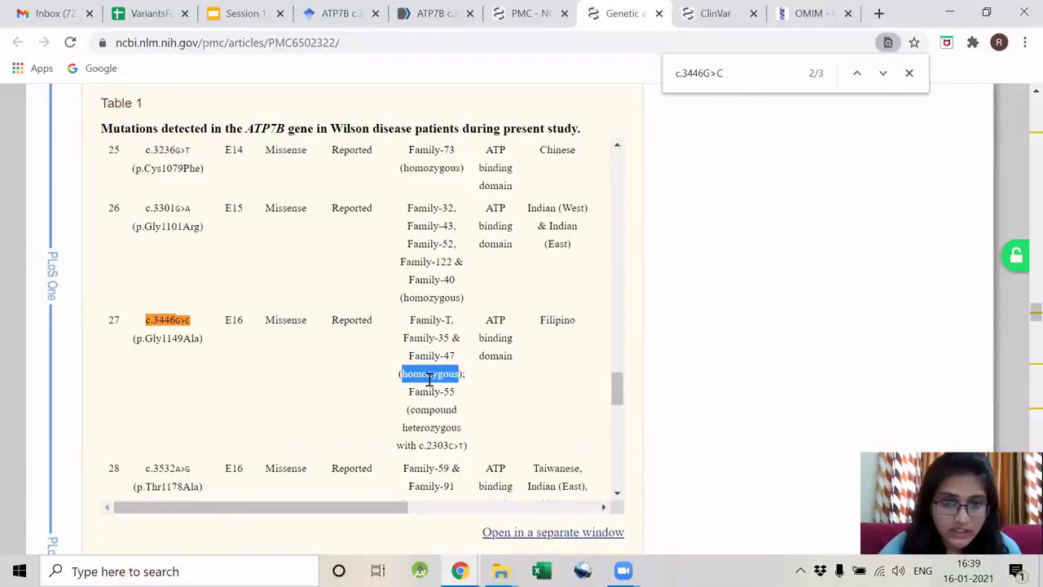
drag(406, 393, 466, 441)
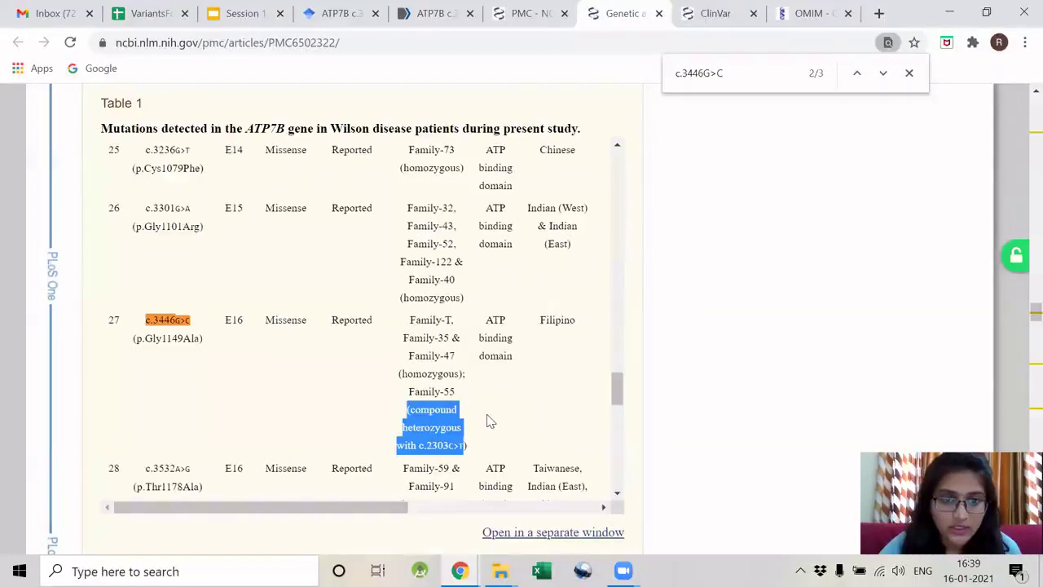
click(487, 420)
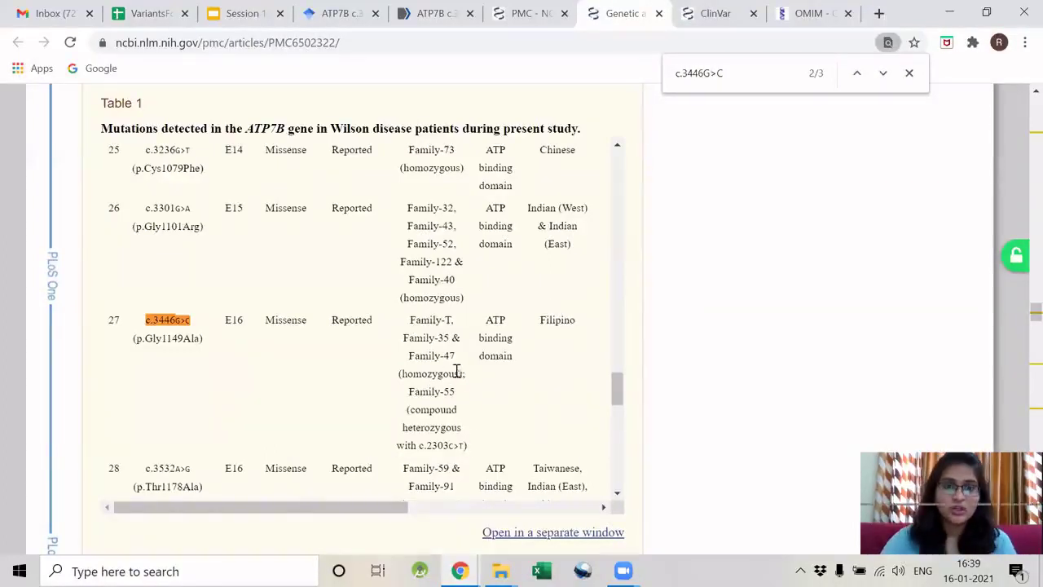
drag(411, 320, 460, 372)
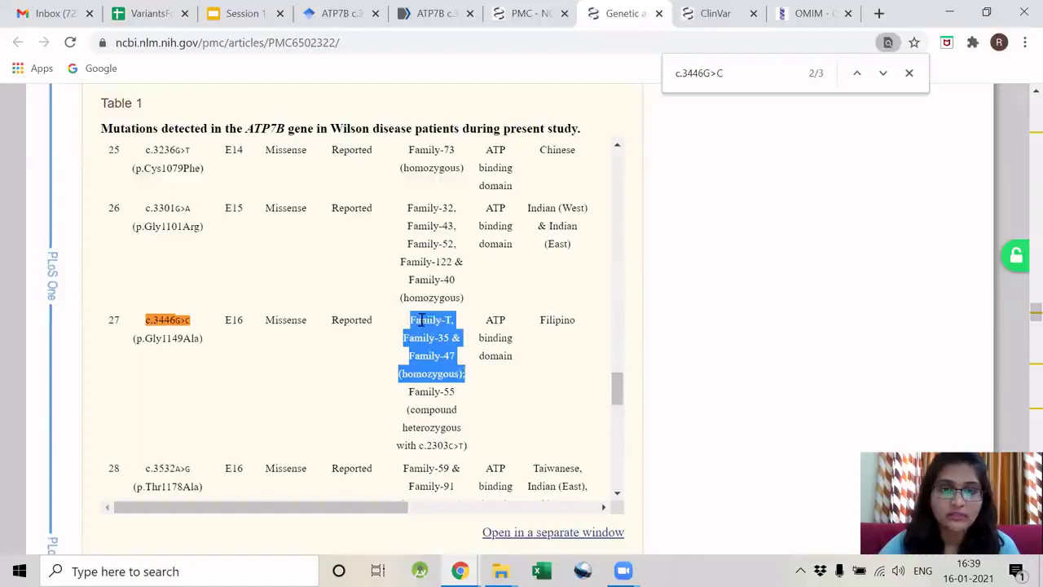
Check the remaining c.3446G>C matches in the article and open the S1 supporting figures and tables PDF.
click(884, 74)
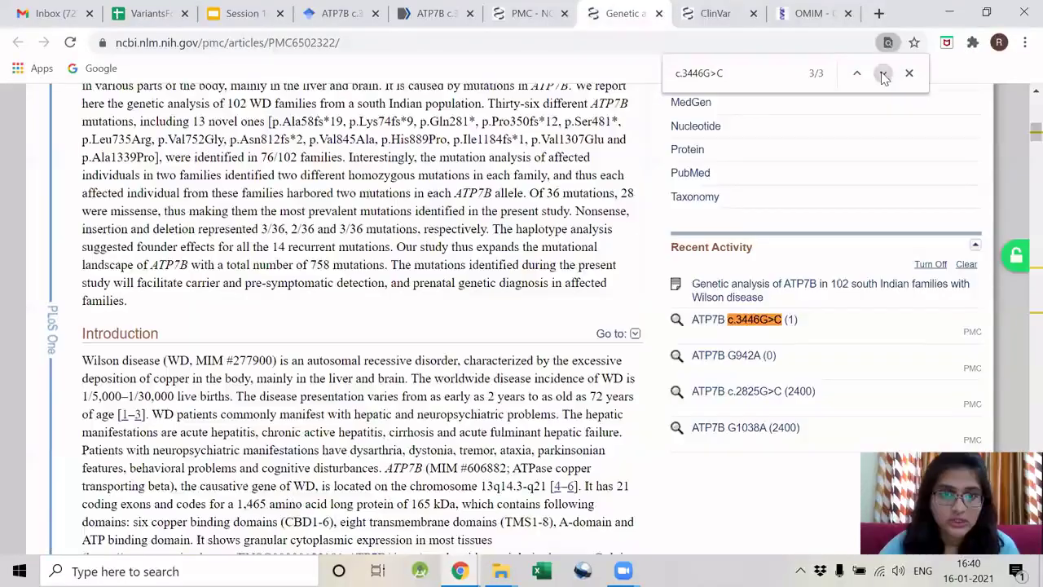
click(884, 74)
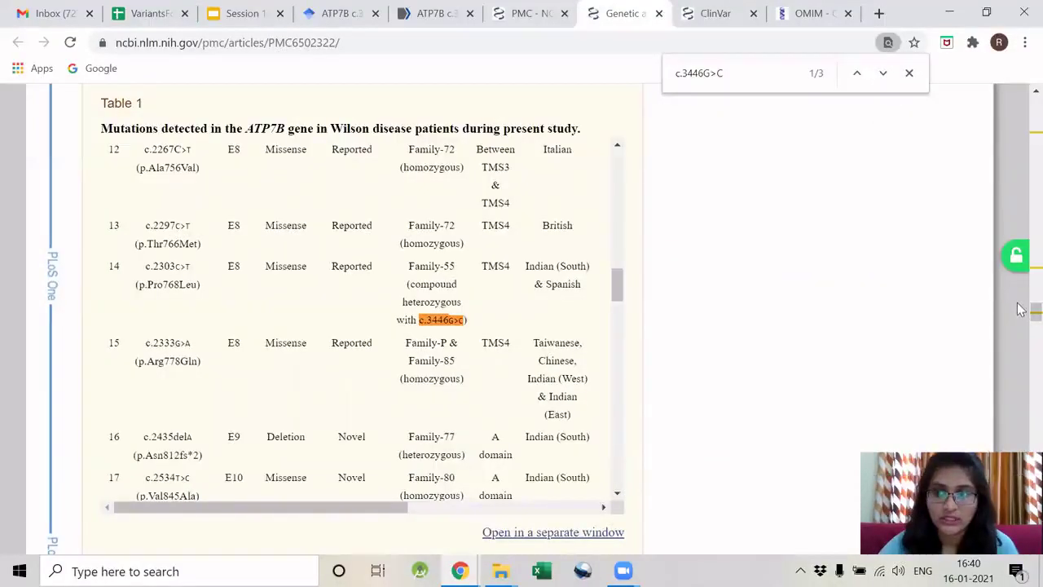
drag(1024, 315, 1019, 448)
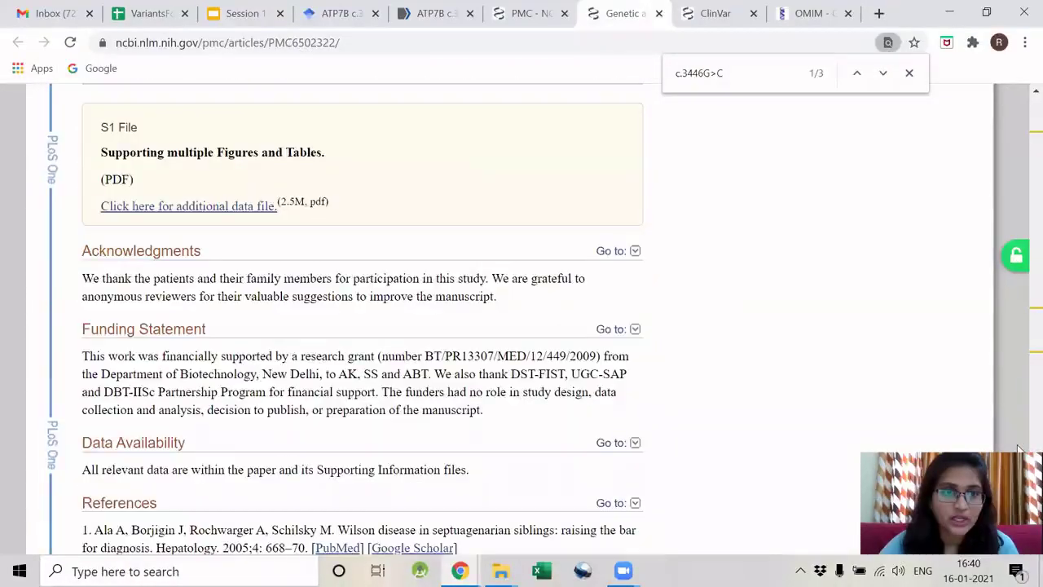
click(245, 205)
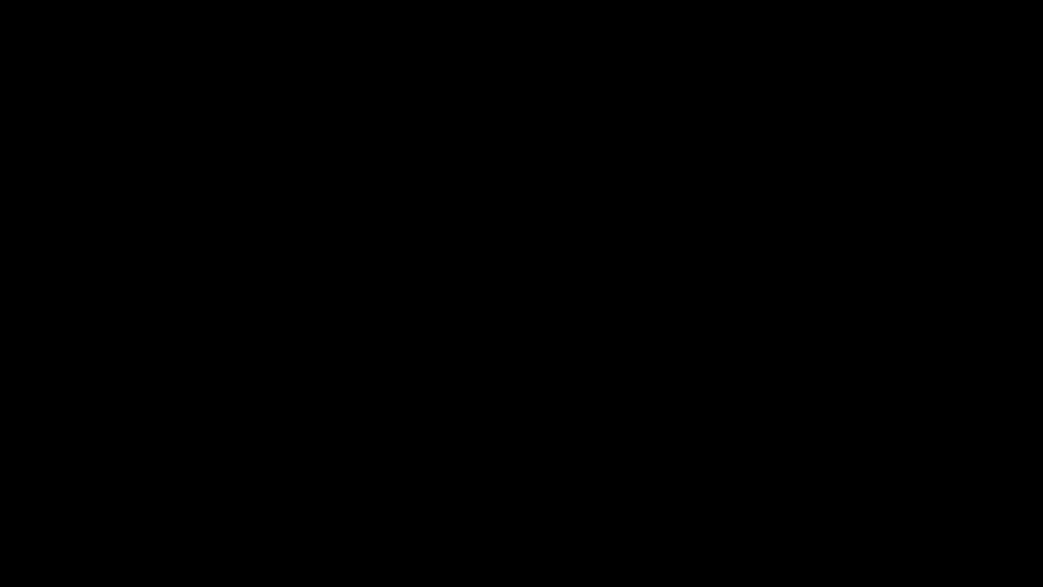
Find c.3446G>C in the supporting PDF and go through its matches up to the Family-47 row.
key(ctrl+f)
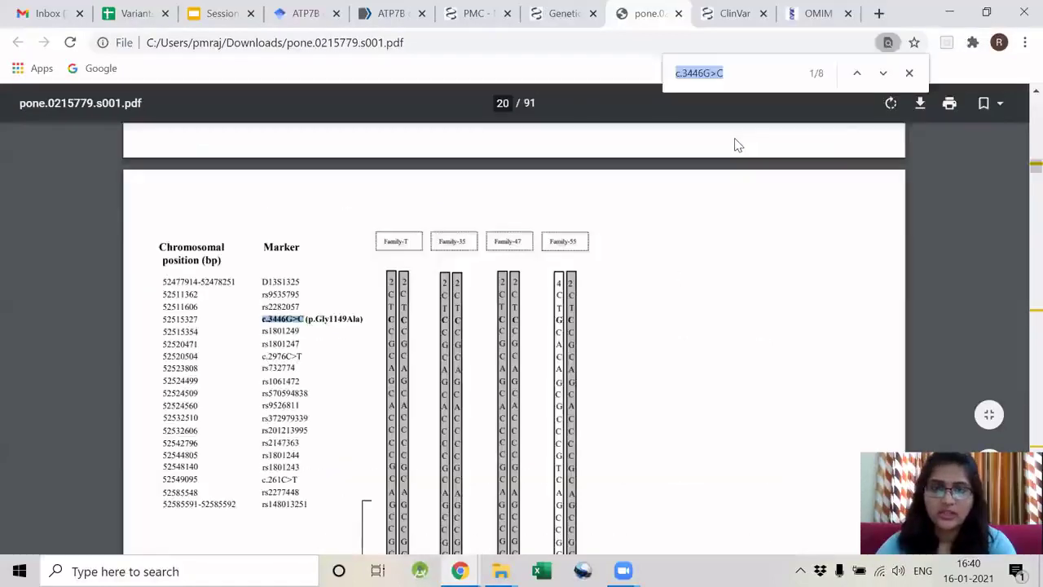
click(884, 75)
click(884, 76)
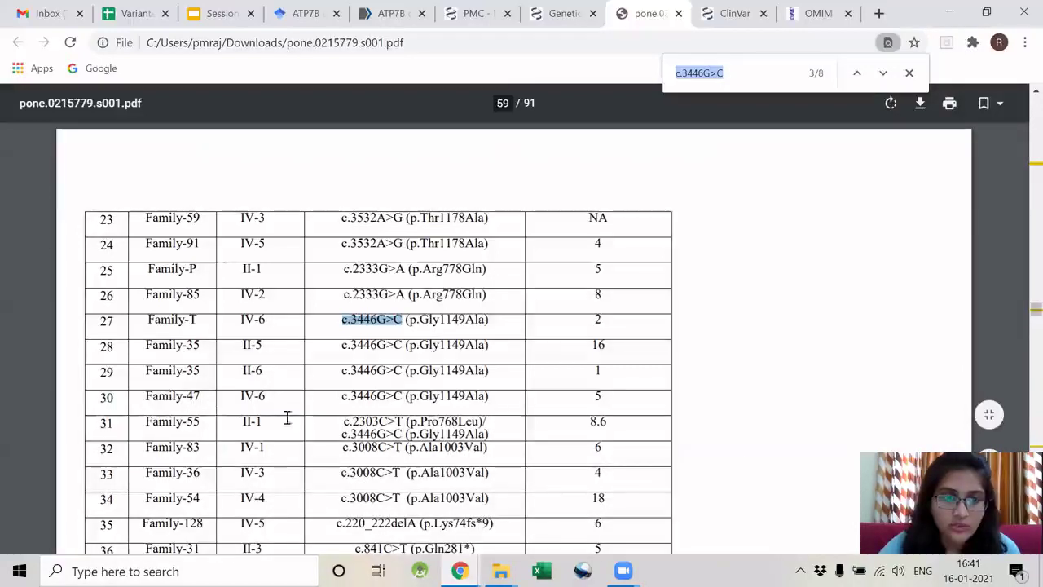
click(884, 74)
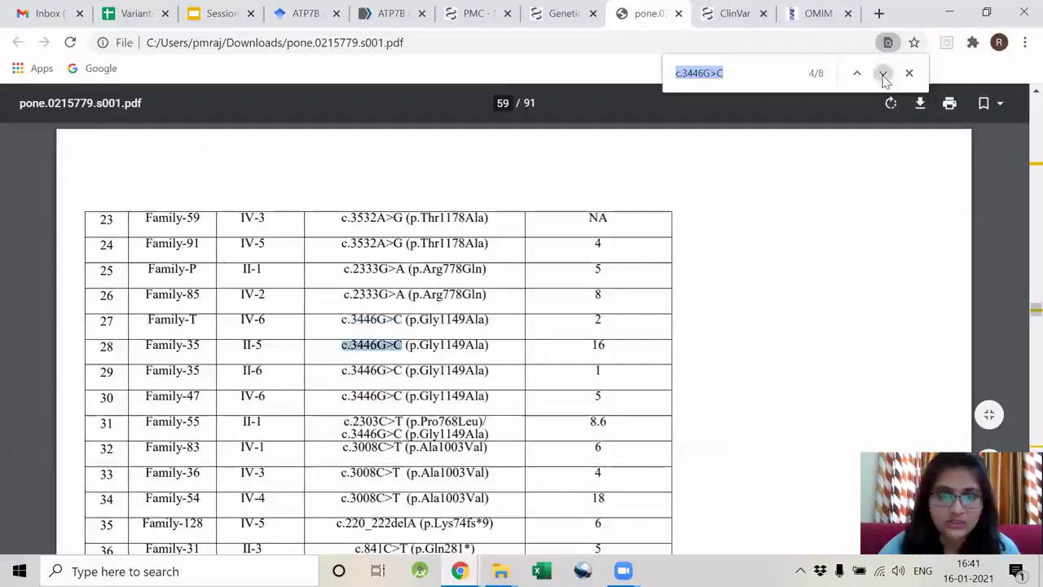
click(884, 74)
click(884, 74)
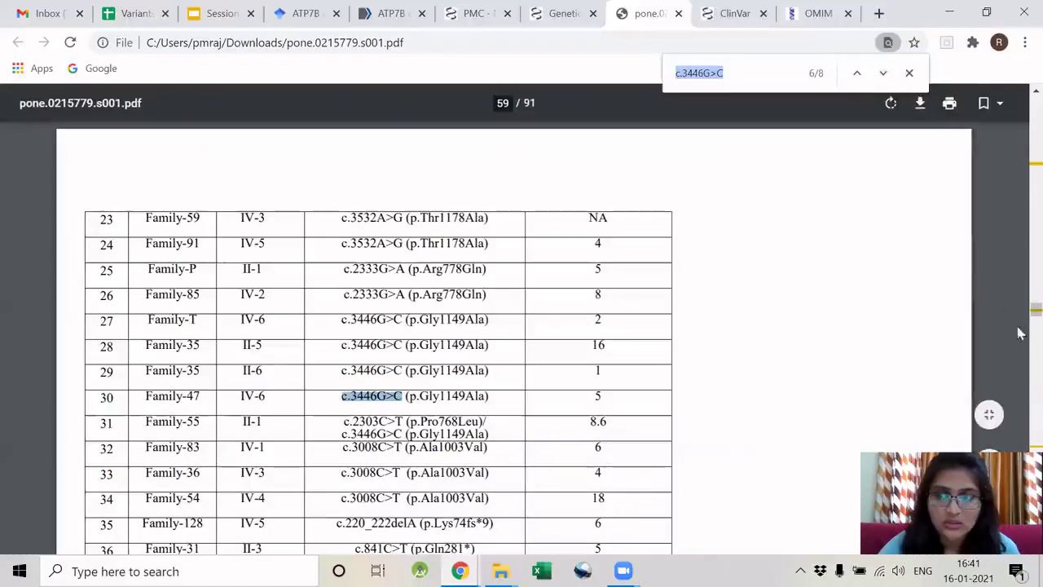
Examine the pedigrees of Family-T, Family-35, Family-47 and Family-55 in the supporting PDF.
drag(1035, 308, 1028, 122)
scroll(705, 349, up, 2)
scroll(705, 349, up, 6)
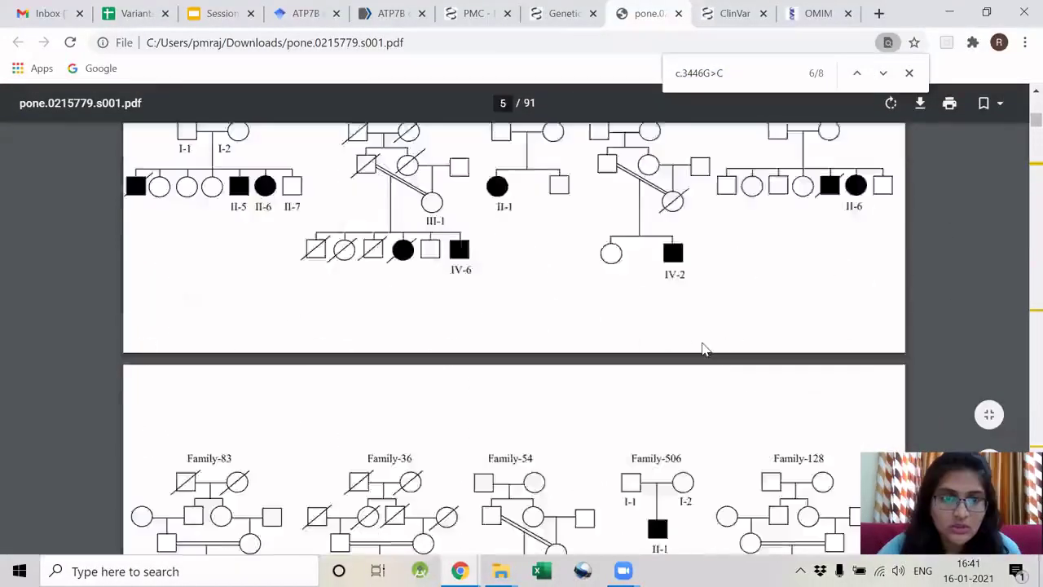
scroll(703, 350, up, 3)
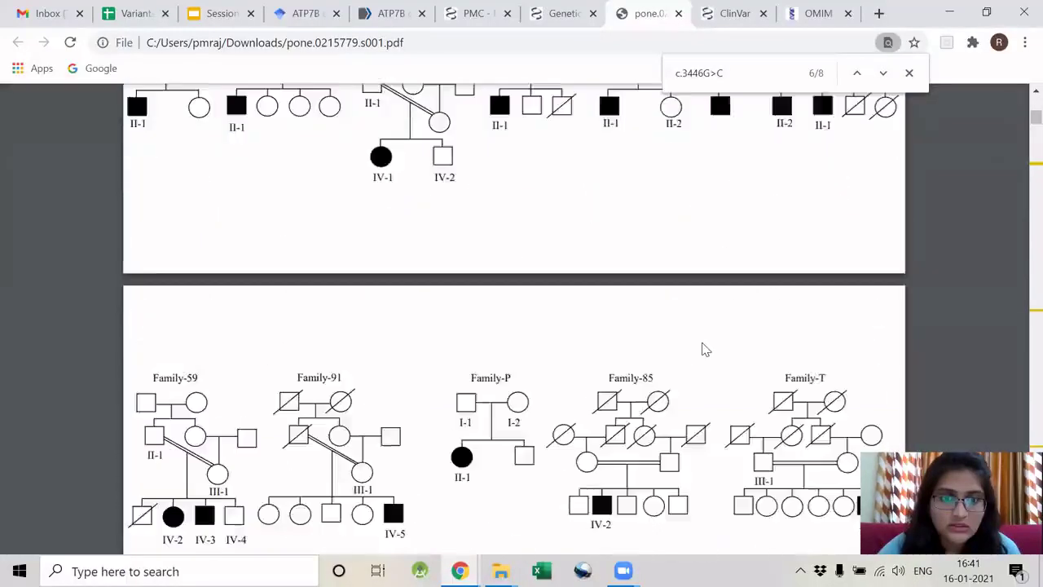
scroll(822, 273, down, 2)
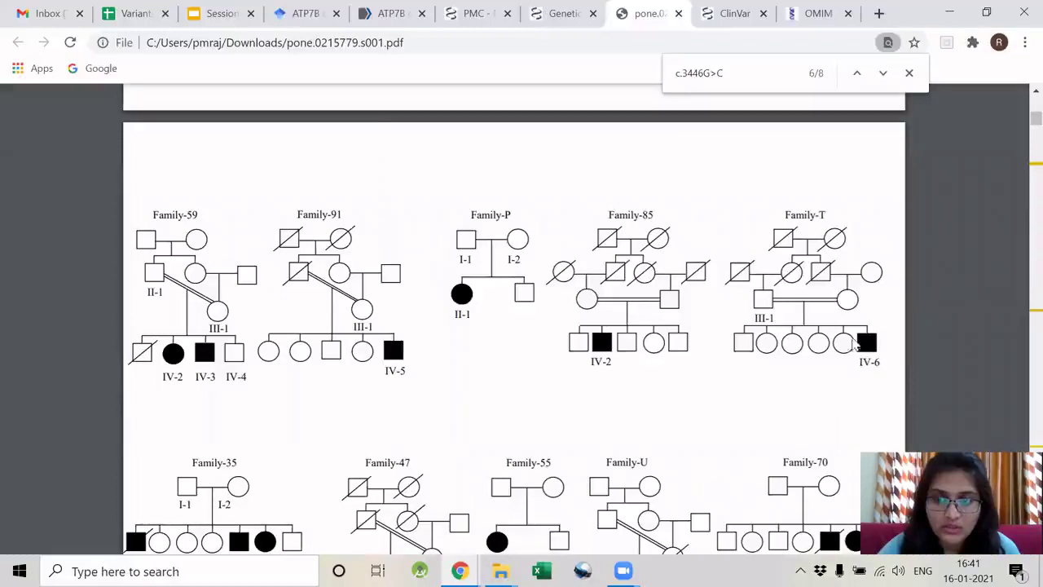
scroll(887, 340, down, 2)
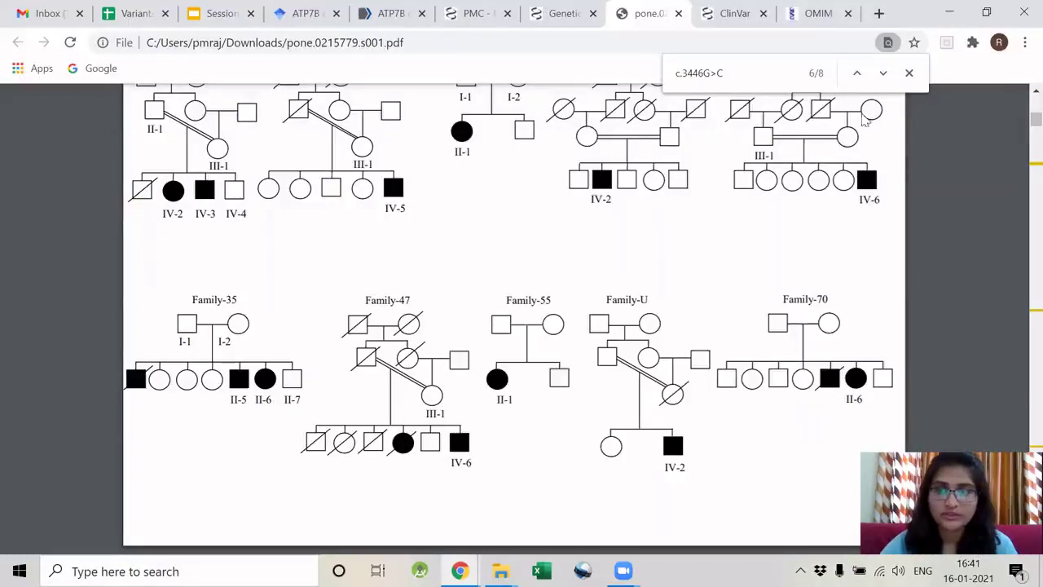
Check the last c.3446G>C matches in the supporting PDF, in the Family-55 row and in the table of reported ATP7B mutations.
click(882, 74)
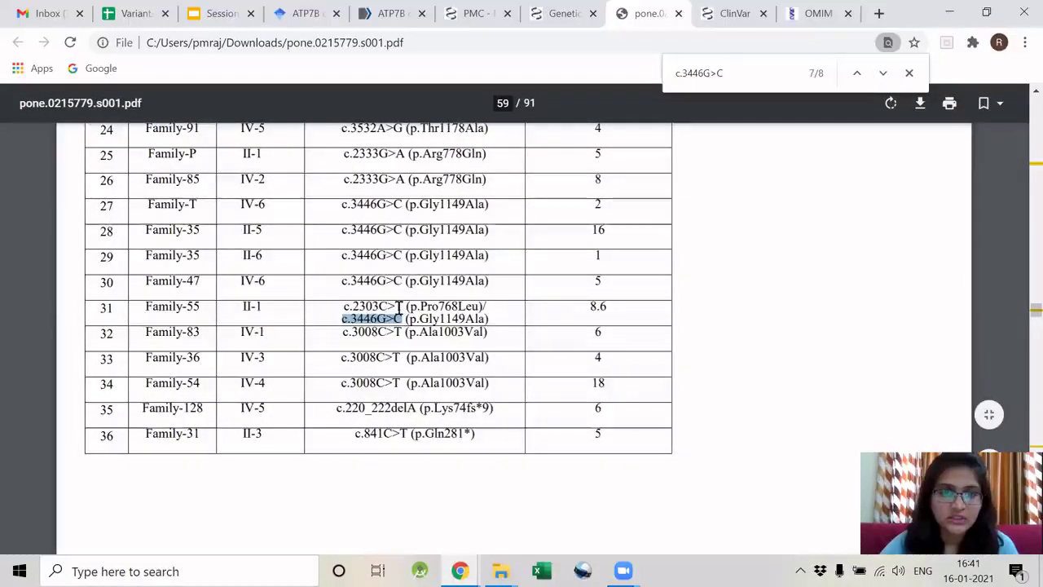
click(883, 74)
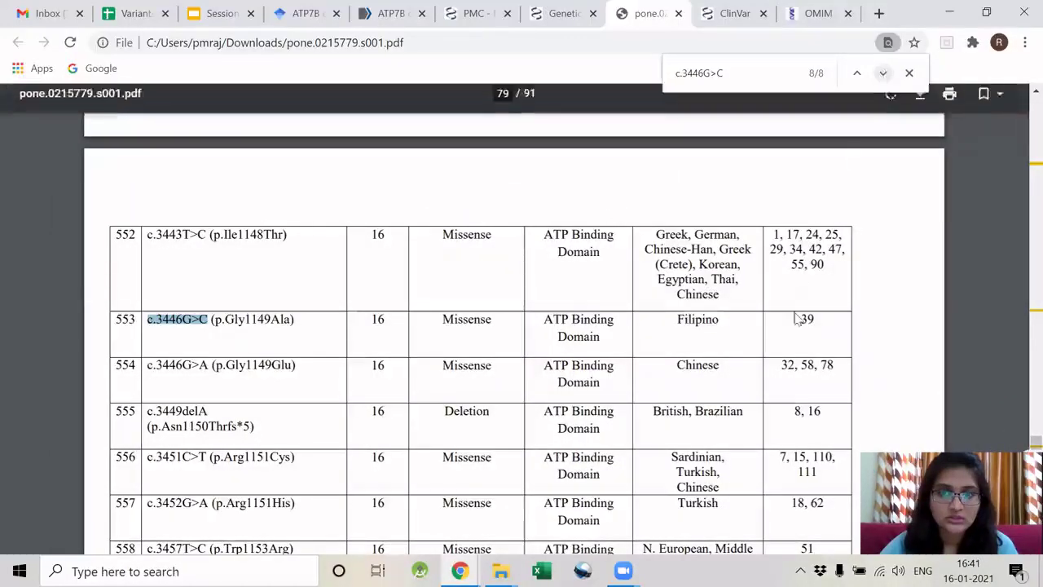
scroll(784, 361, up, 3)
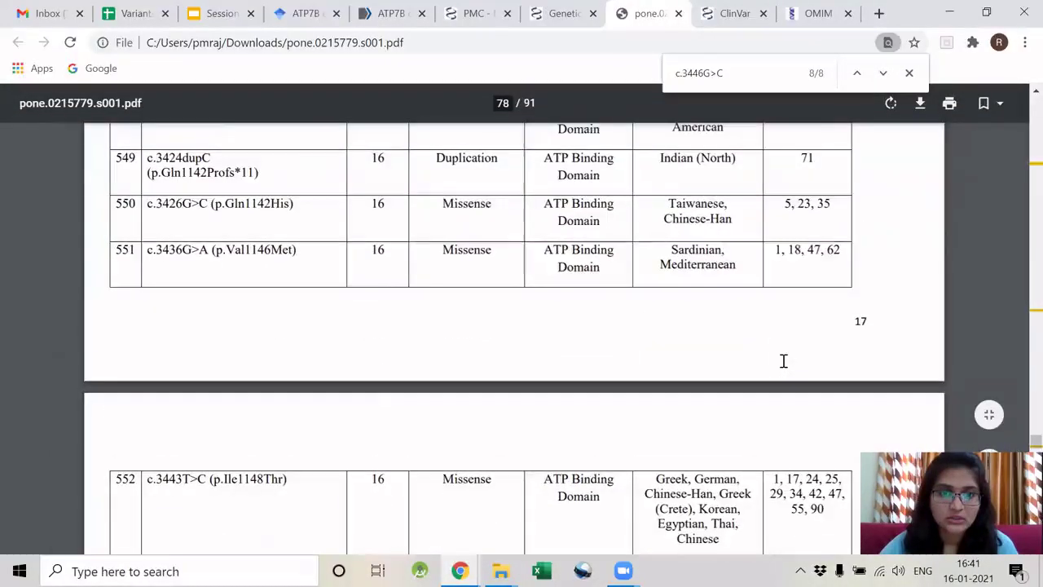
scroll(783, 361, down, 2)
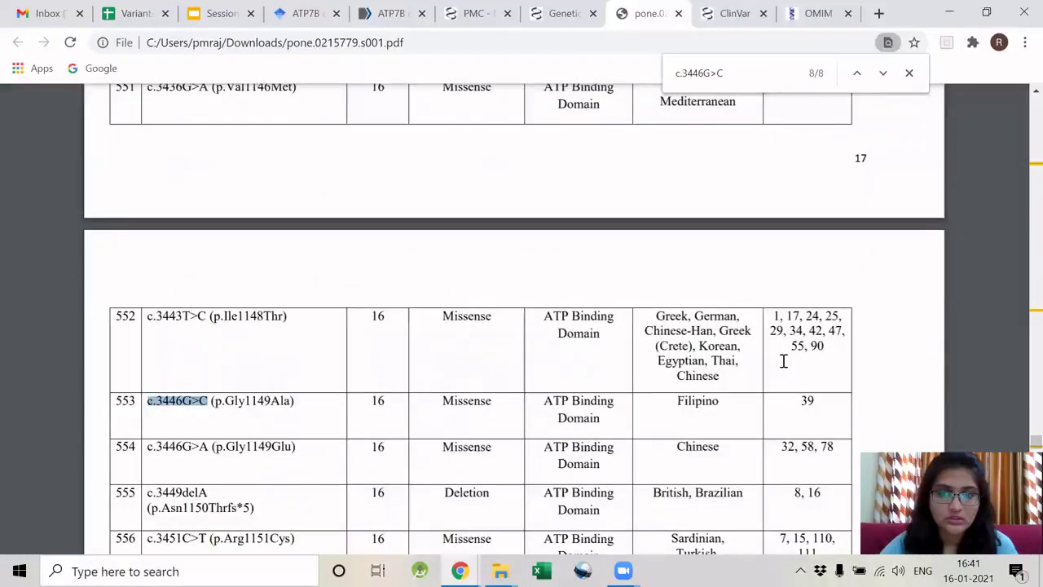
scroll(784, 362, down, 1)
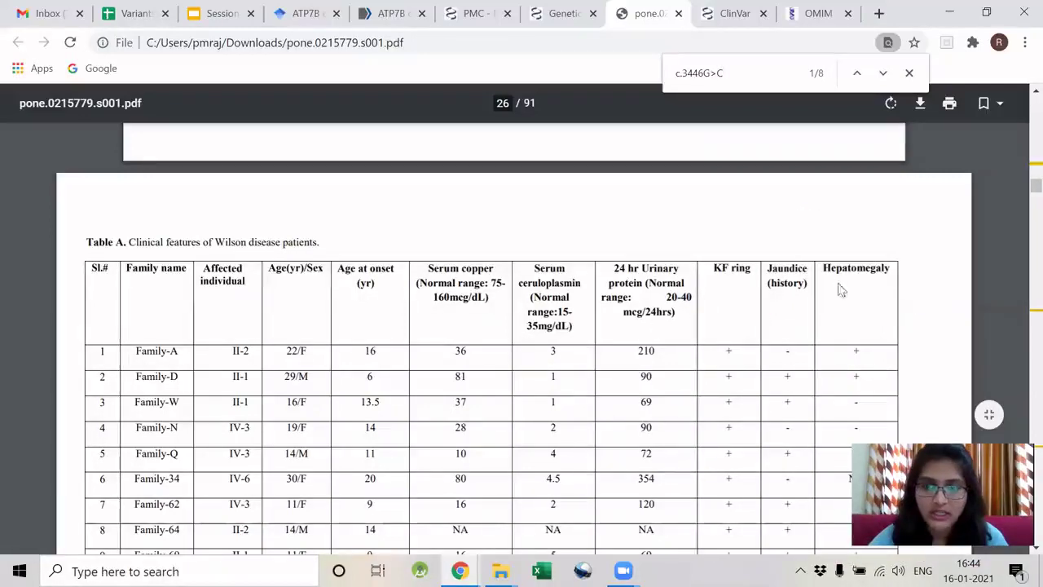
Review the clinical features in Table A for Family-T, Family-35, Family-47 and Family-55, highlighting their rows.
scroll(613, 355, down, 9)
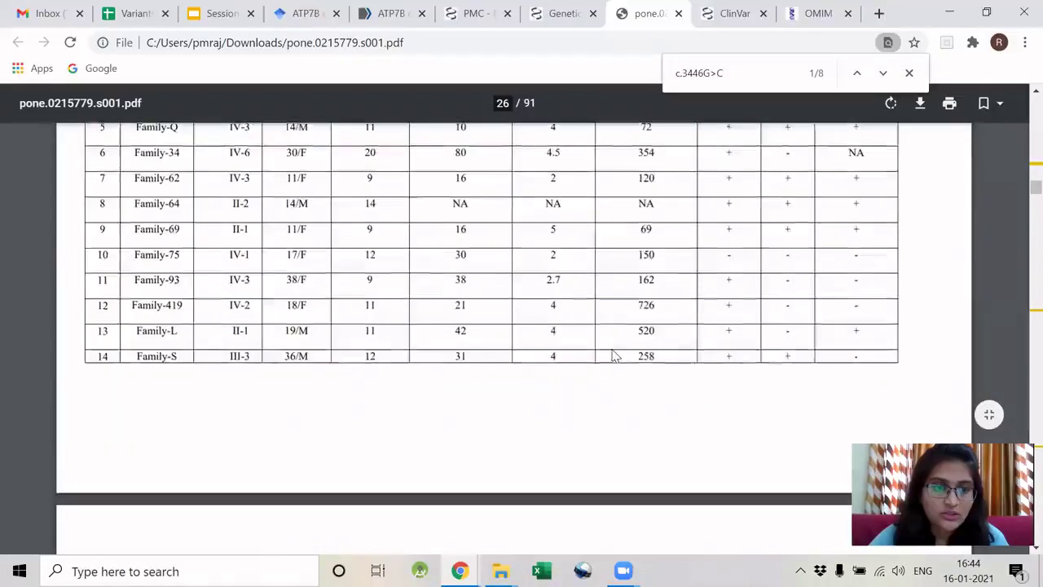
scroll(613, 355, down, 9)
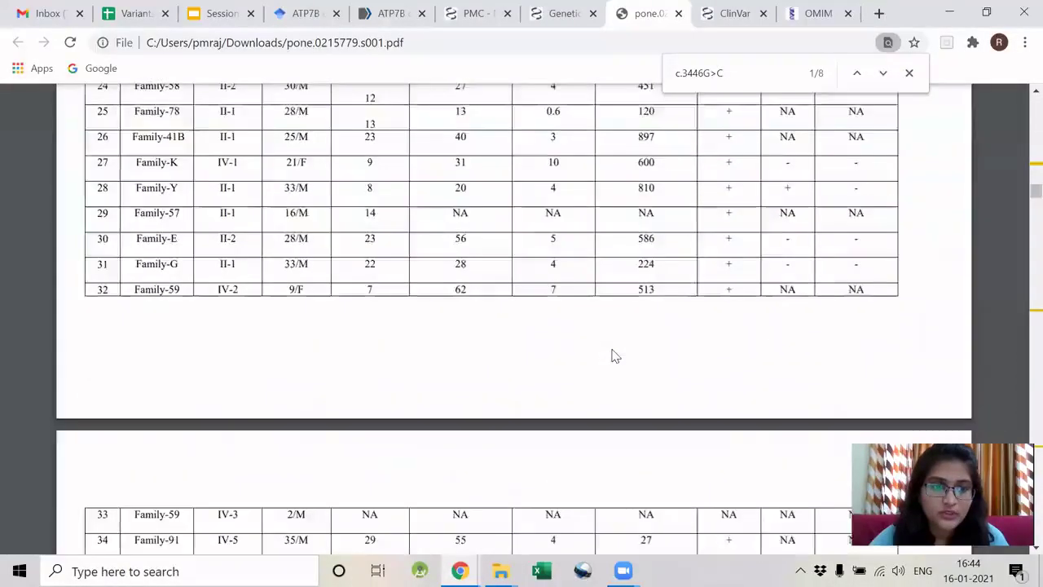
scroll(613, 354, down, 1)
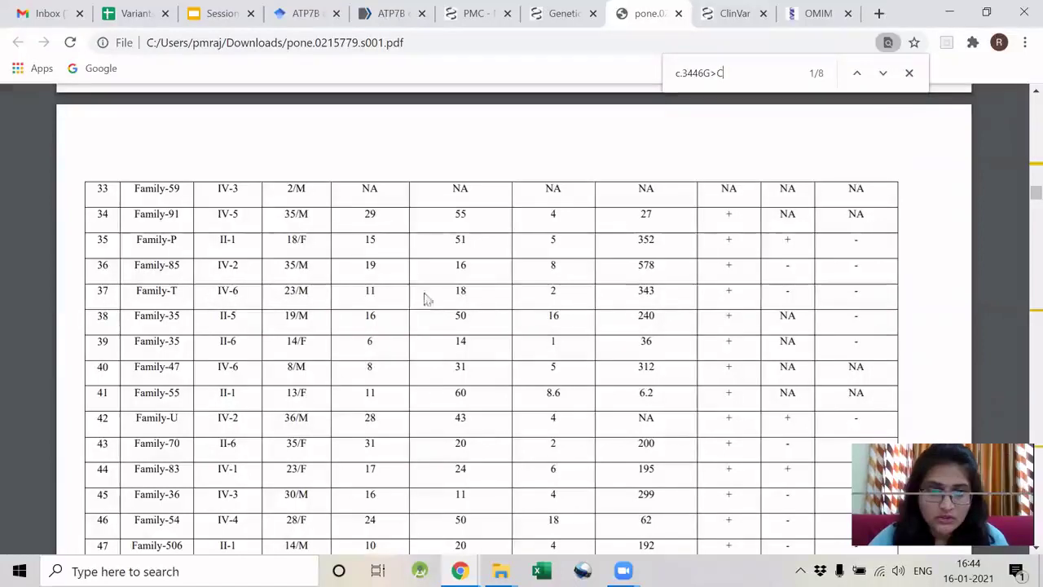
drag(136, 290, 879, 394)
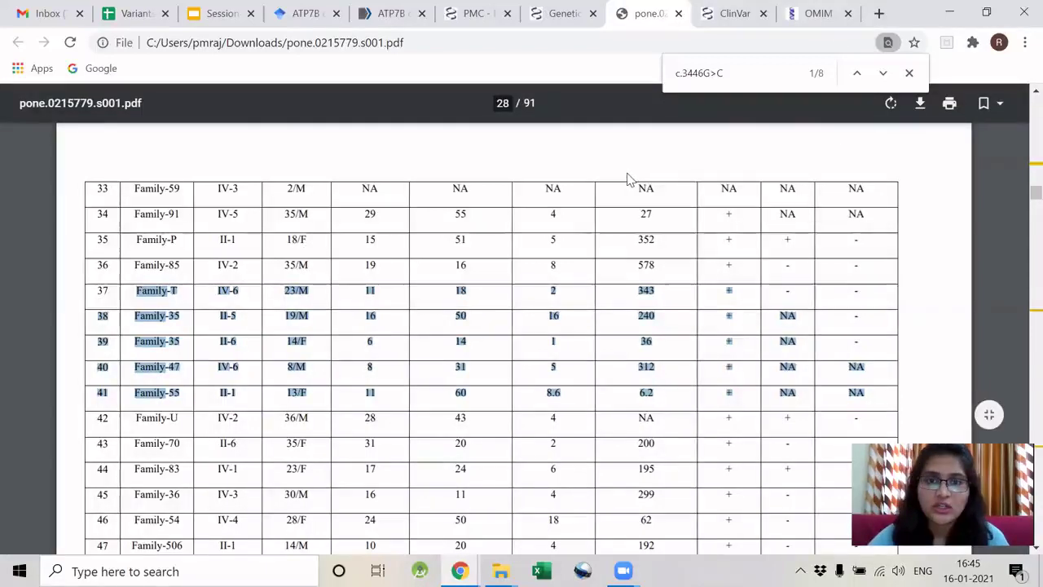
scroll(629, 174, up, 5)
scroll(635, 174, up, 2)
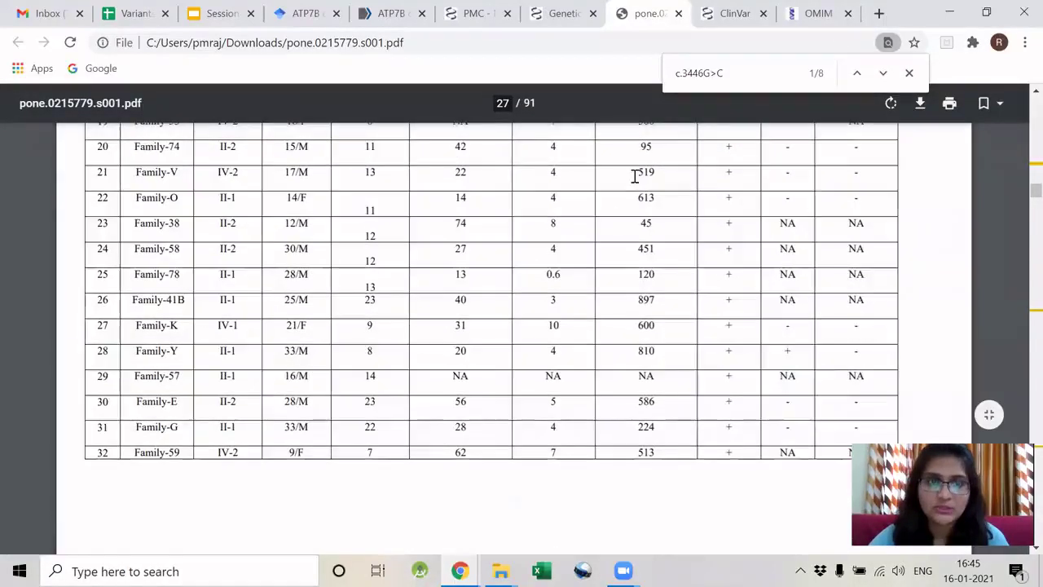
Copy the family and zygosity details of the c.3446G>C row from Table 1 of the PMC article.
click(562, 14)
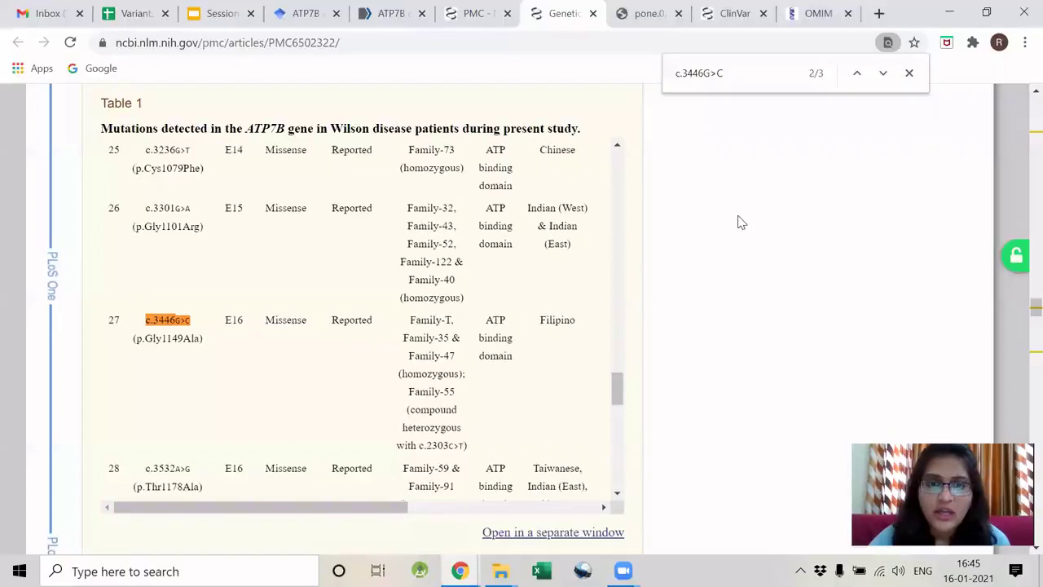
drag(410, 320, 468, 443)
key(ctrl+c)
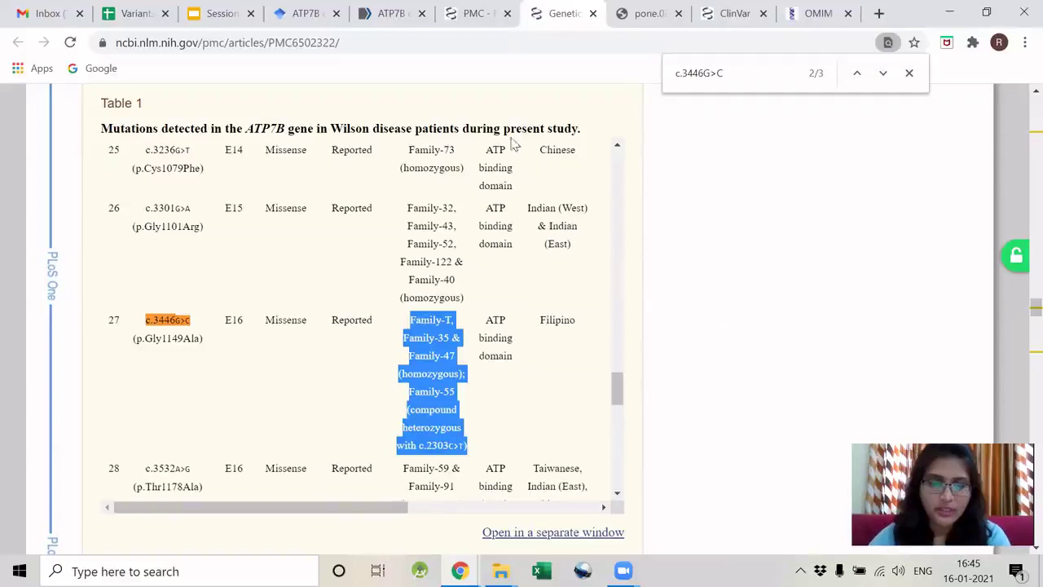
Paste the copied family and zygosity details into the PP4 cell of the first ATP7B variant (G1149A) in the VariantsForDemo hg38 sheet.
click(139, 12)
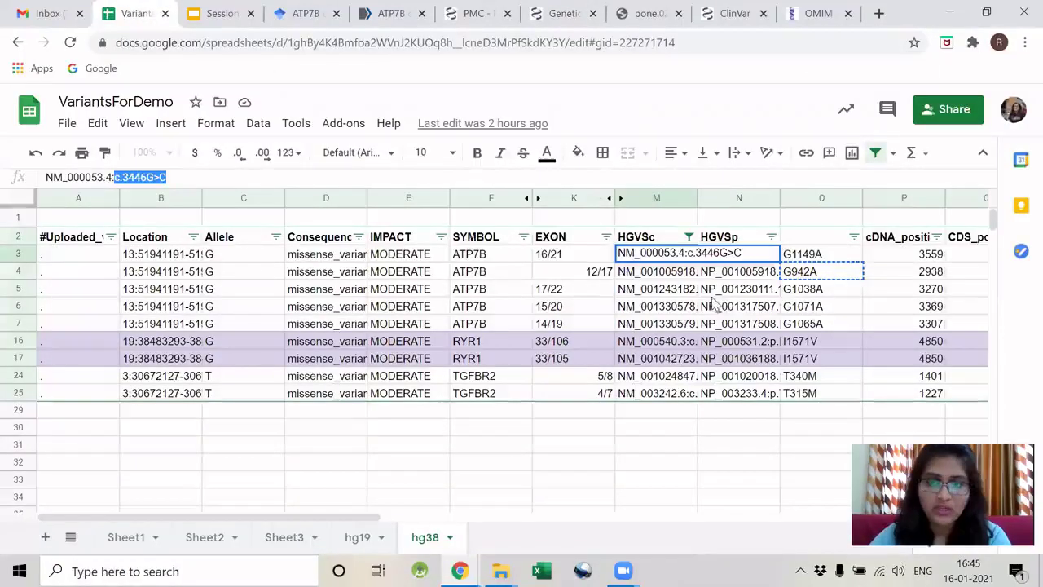
click(842, 258)
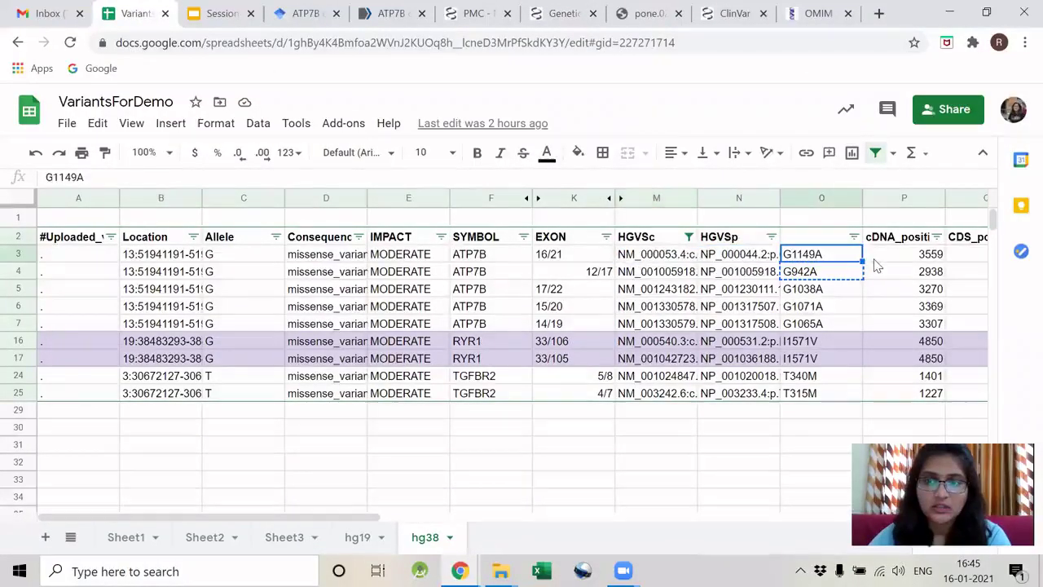
click(880, 261)
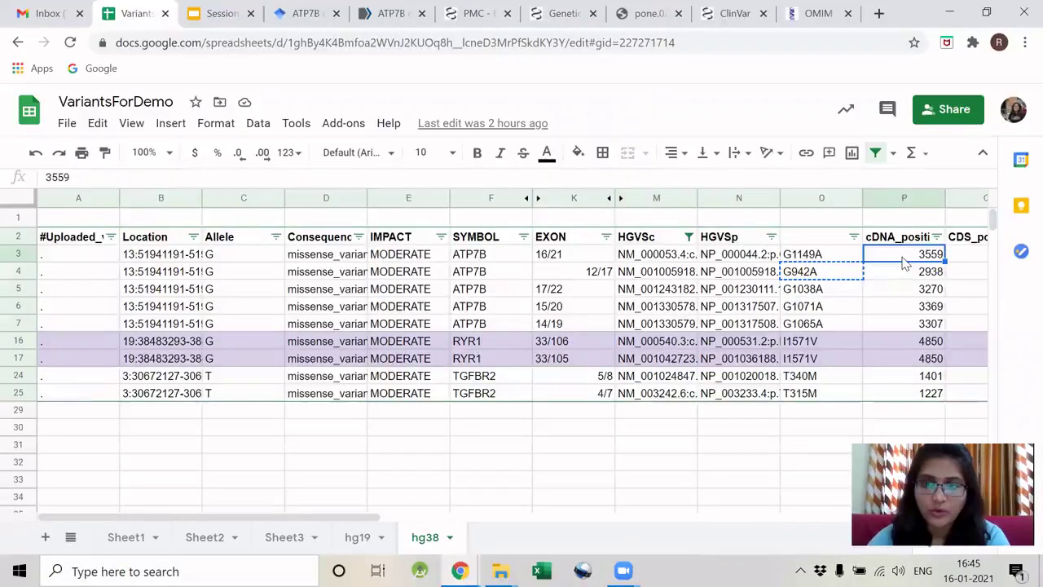
key(Right)
key(Right)
key(Right)
key(Right)
key(Right)
key(Right)
key(Right)
key(Right)
key(Right)
key(Right)
key(Right)
key(Right)
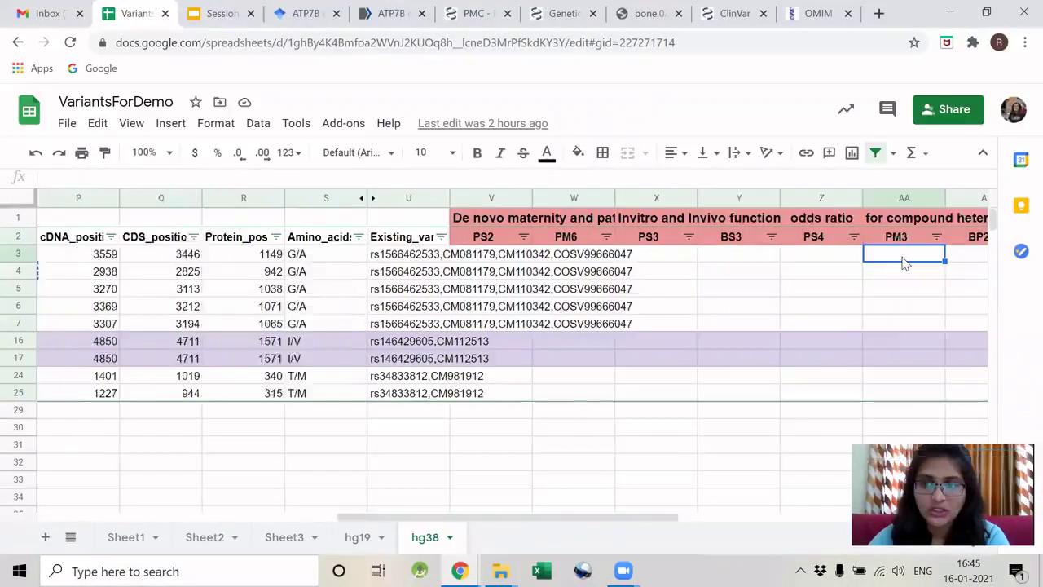
key(Right)
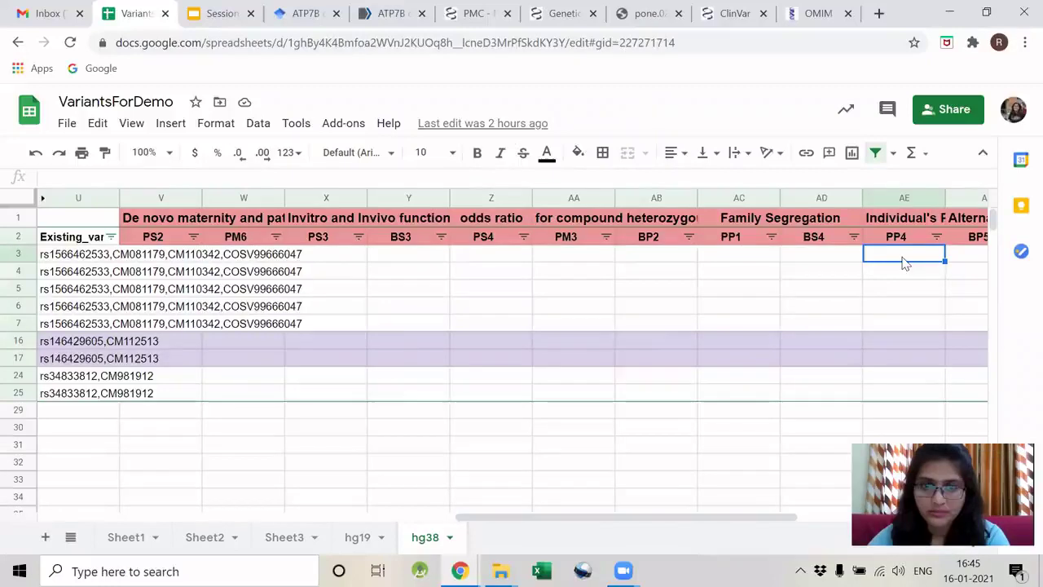
key(ctrl+v)
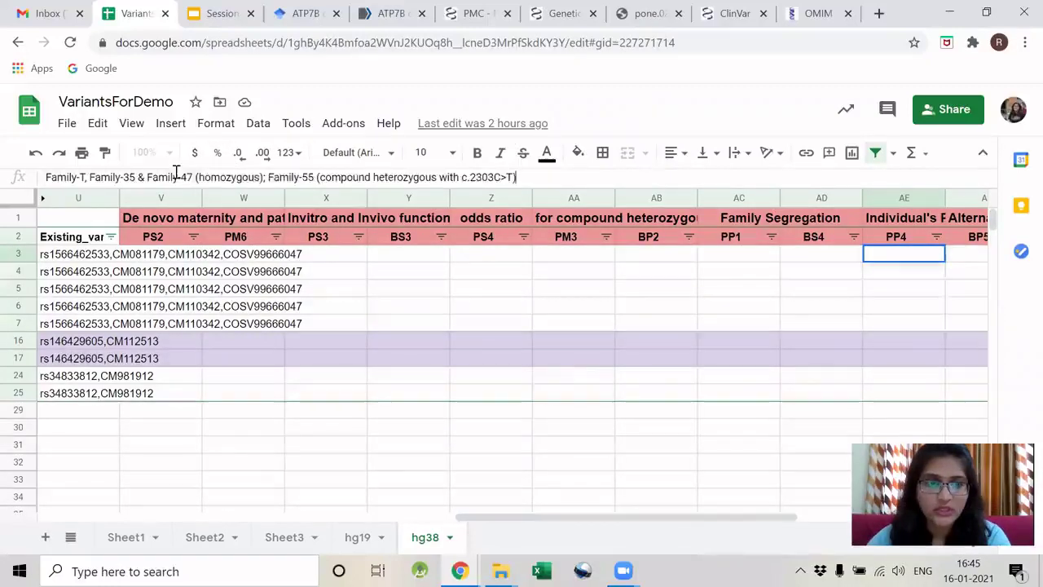
click(652, 410)
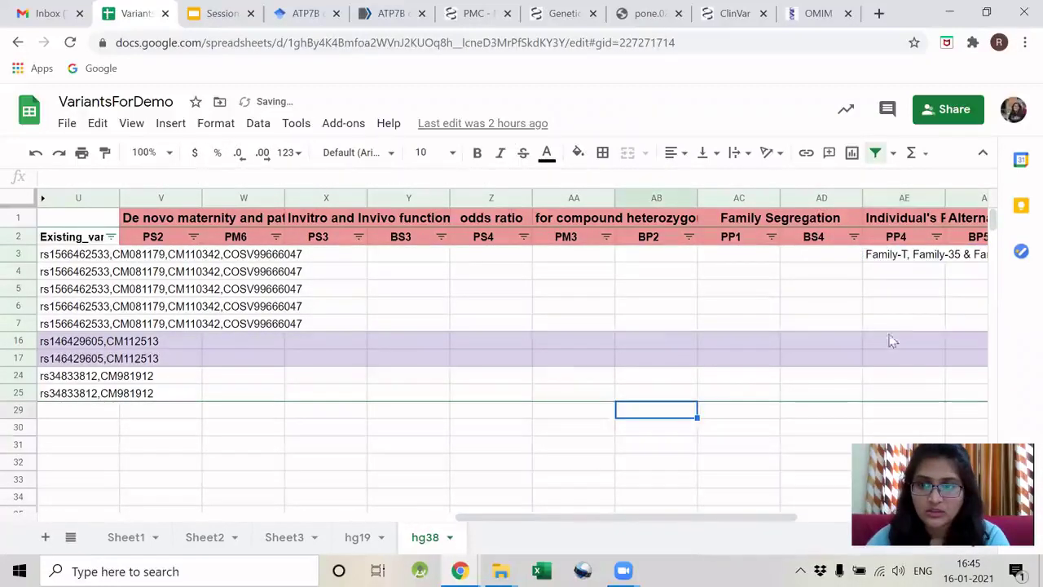
Record the same family and zygosity details in the PP1 family segregation cell of the G1149A variant.
click(929, 256)
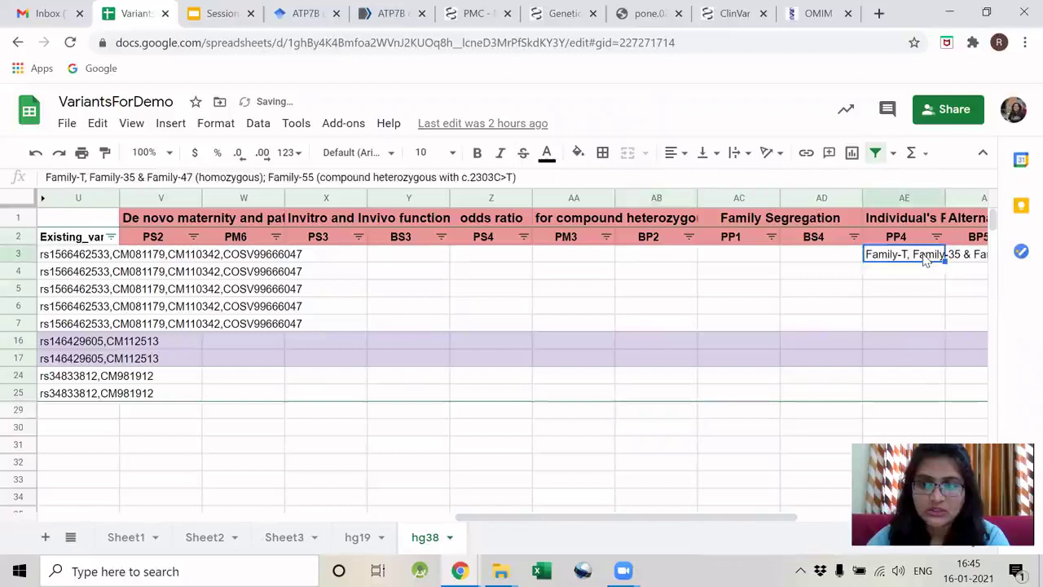
click(755, 257)
key(ctrl+v)
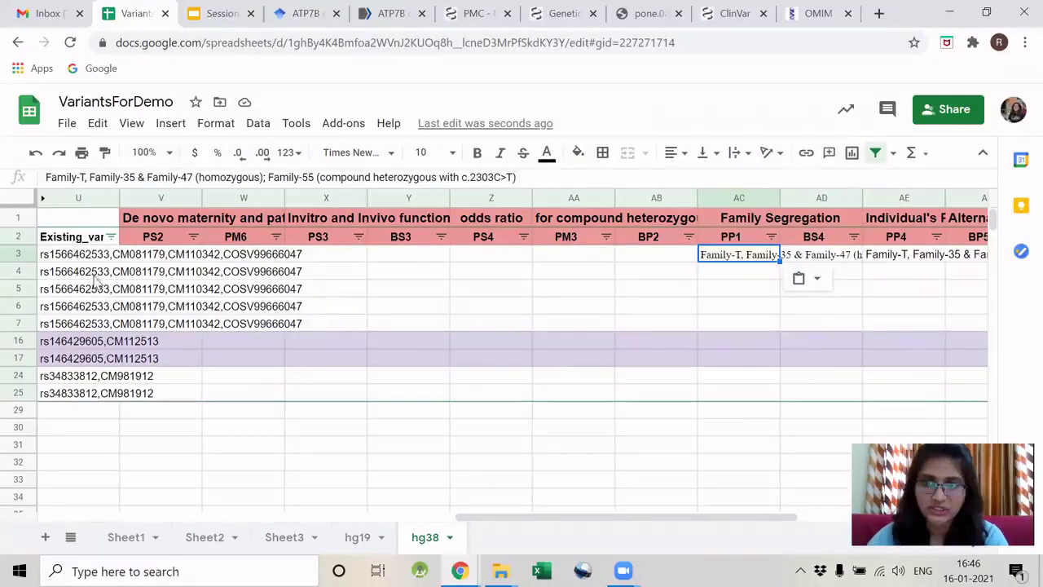
Search the web for "ATP7B gene" and open the MedlinePlus Genetics and GeneCards results in separate tabs.
click(879, 13)
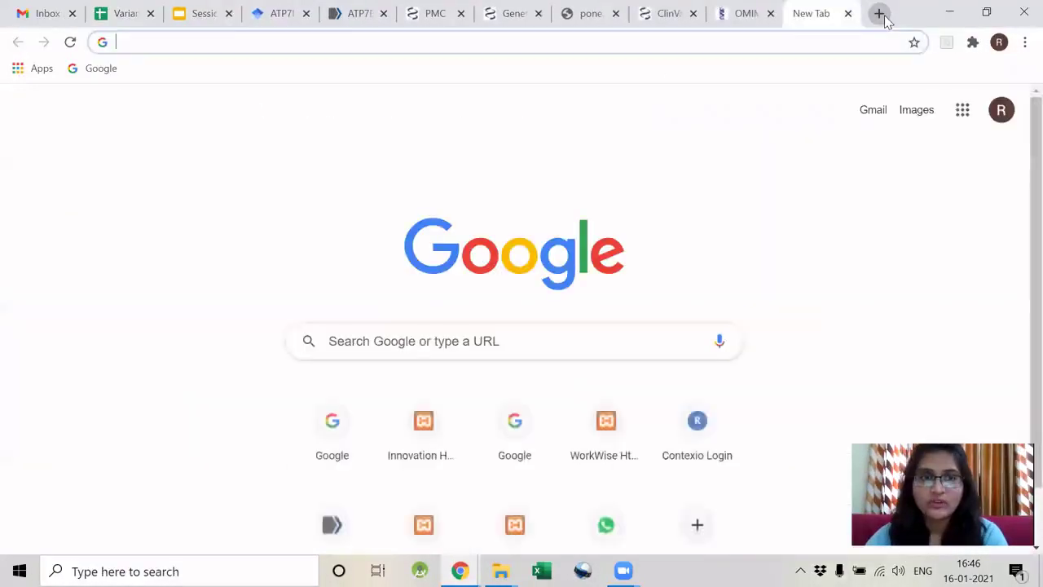
text(ATP7B)
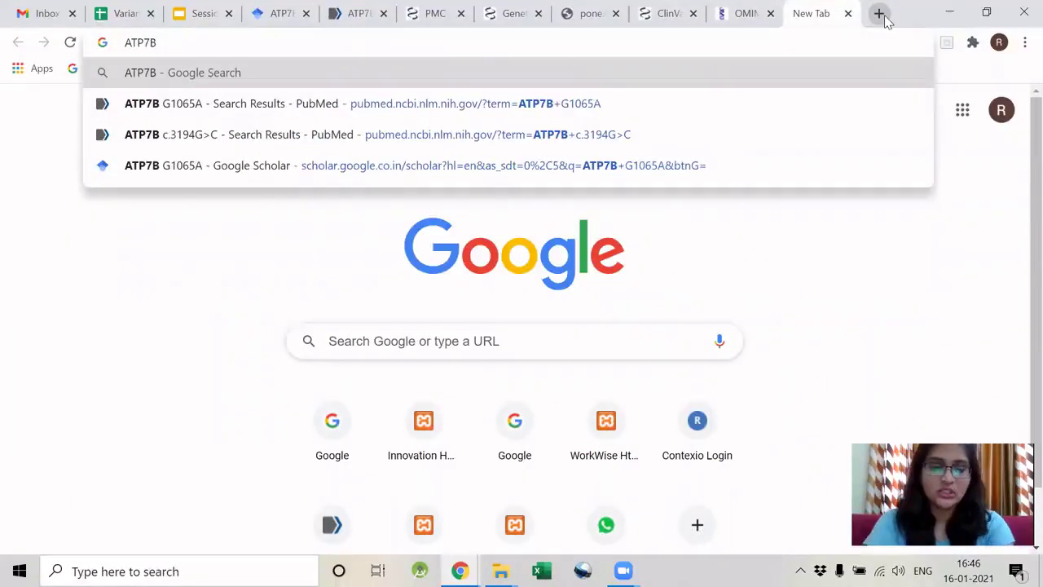
text( gene)
key(Return)
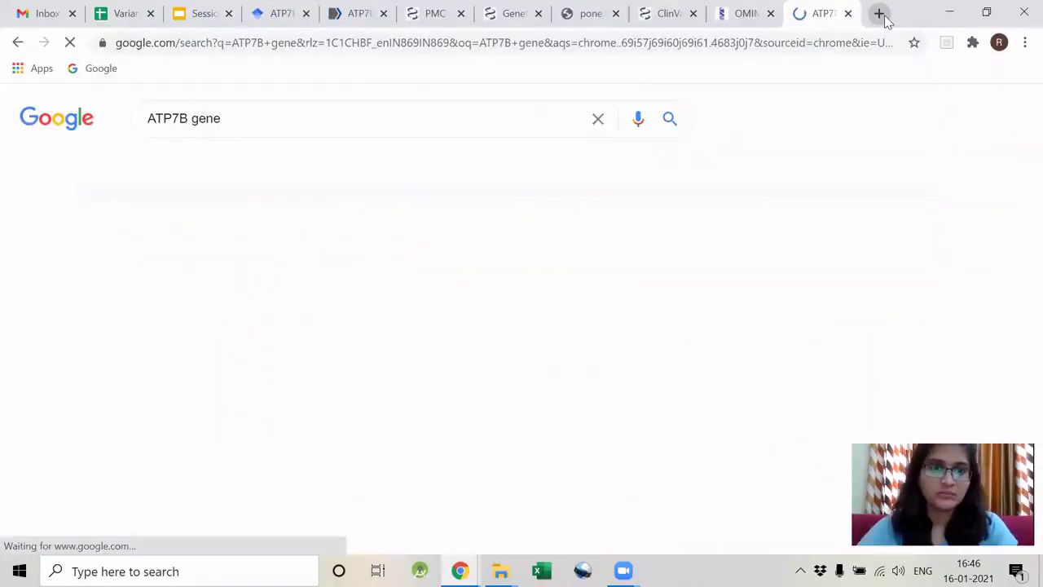
middle_click(308, 256)
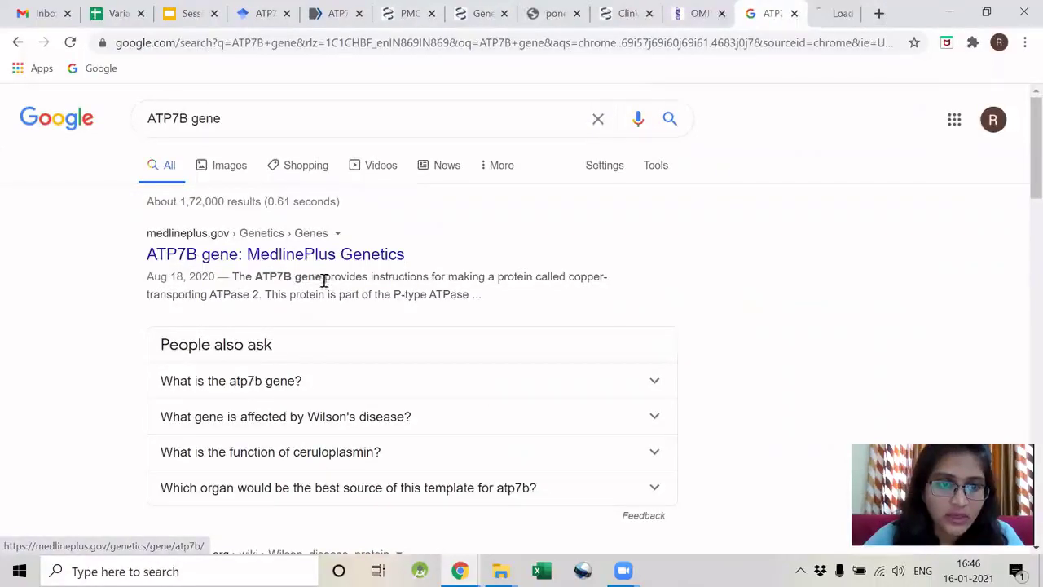
scroll(323, 283, down, 4)
scroll(285, 375, down, 1)
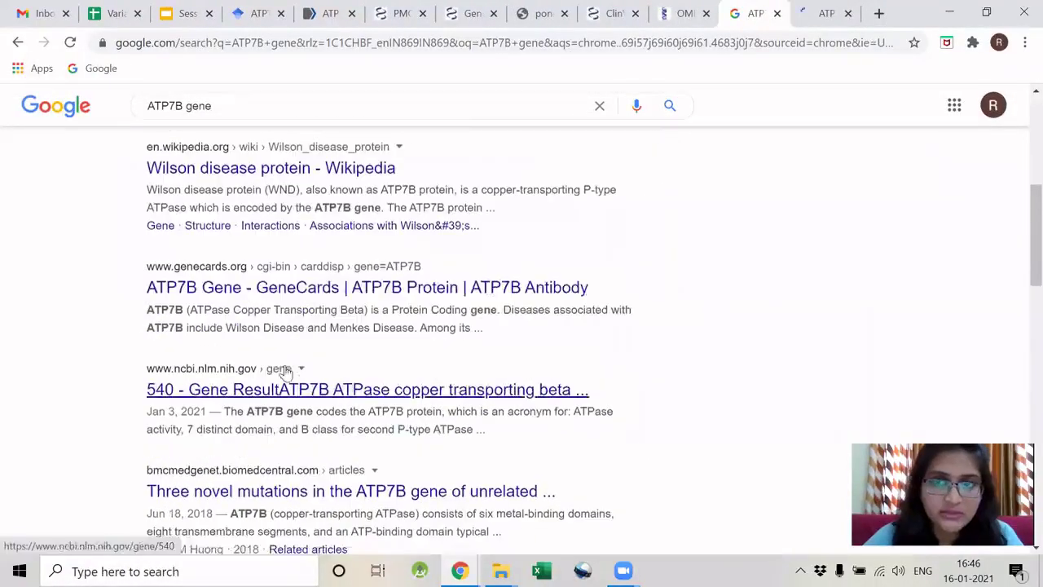
middle_click(416, 295)
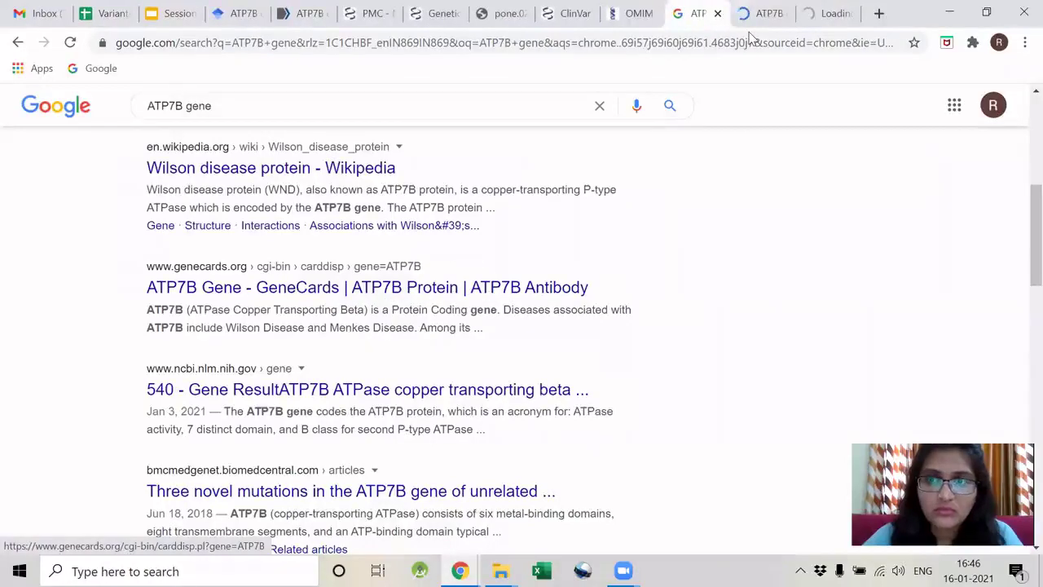
Review the MedlinePlus page for ATP7B, expanding the health conditions related to its genetic changes.
click(756, 14)
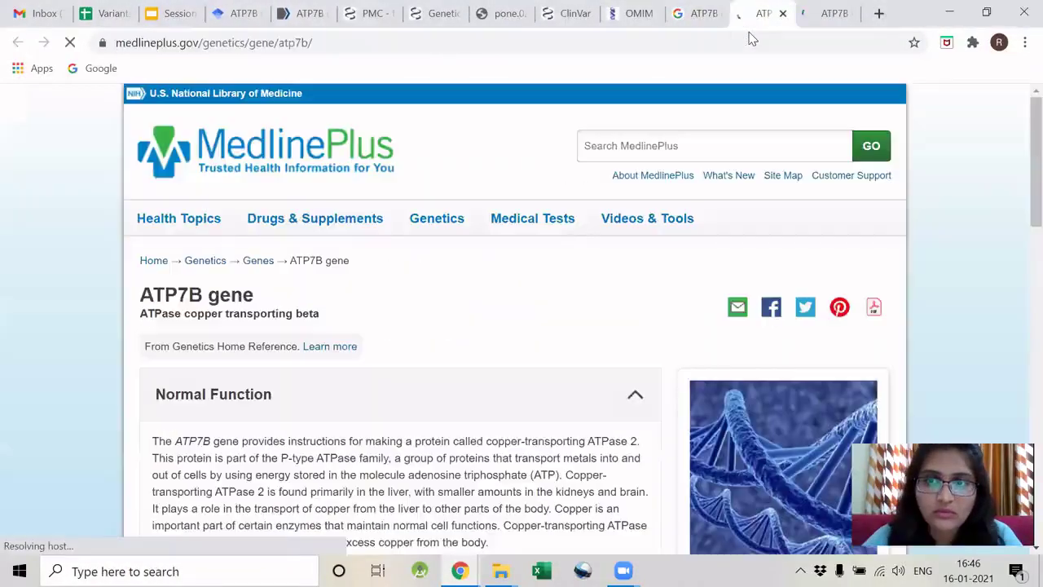
scroll(383, 281, down, 2)
scroll(386, 286, down, 2)
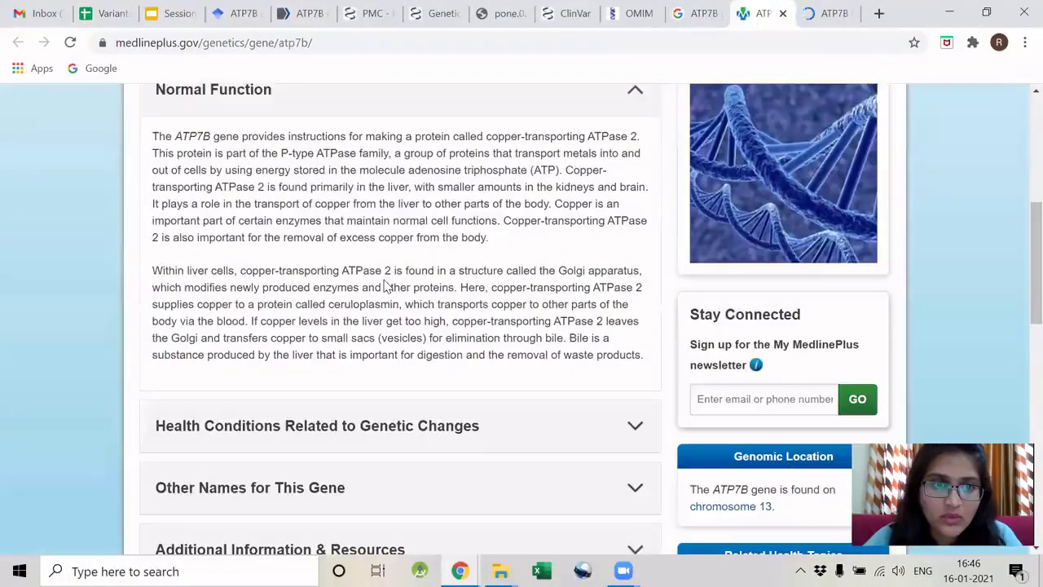
scroll(387, 286, down, 2)
click(384, 277)
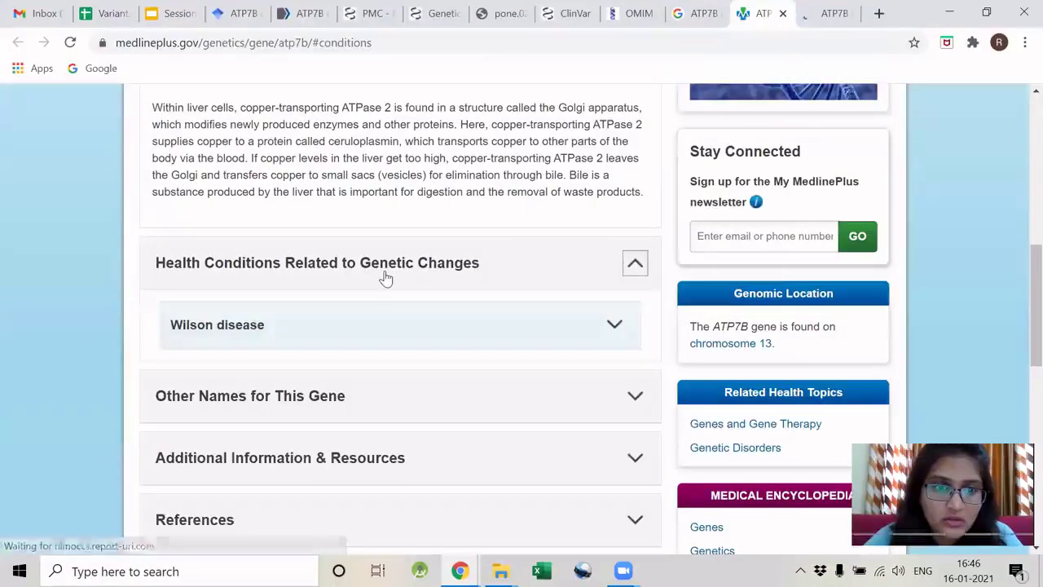
scroll(278, 232, down, 1)
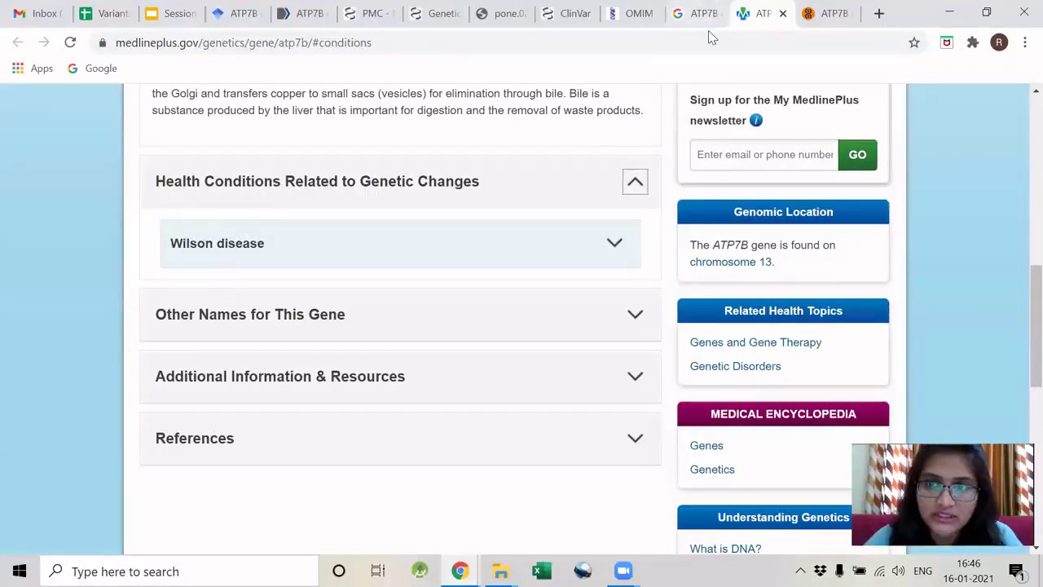
Check the ATP7B aliases and summaries on the GeneCards page, finding the mentions of "wilson".
key(ctrl+Tab)
scroll(420, 314, down, 4)
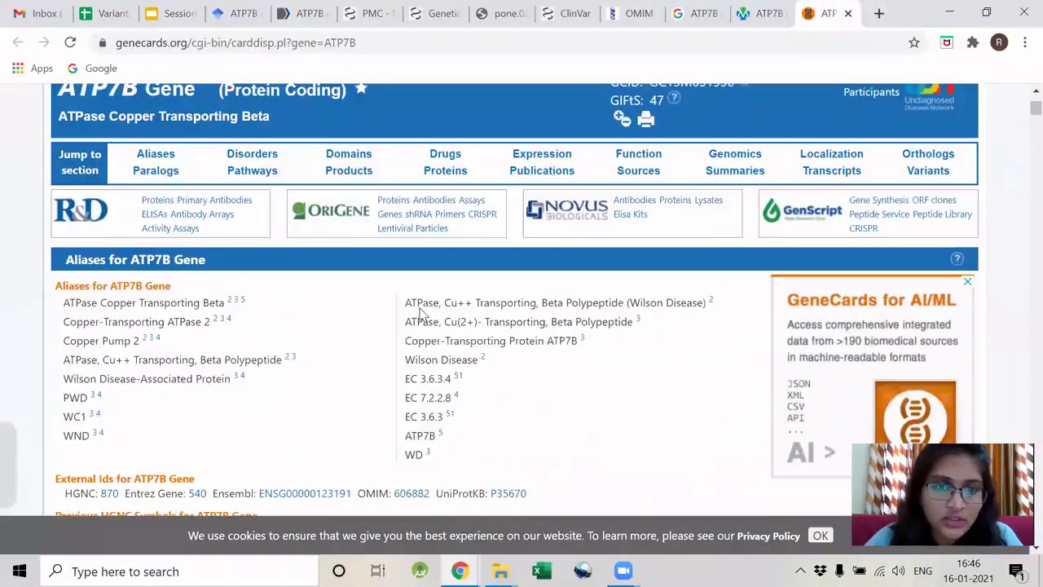
scroll(420, 314, down, 15)
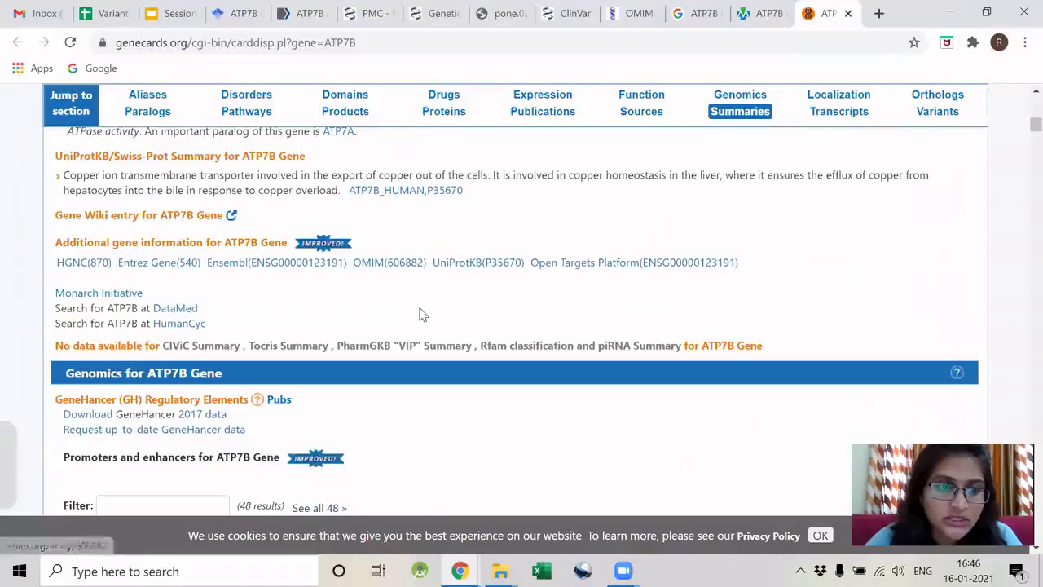
scroll(421, 313, up, 14)
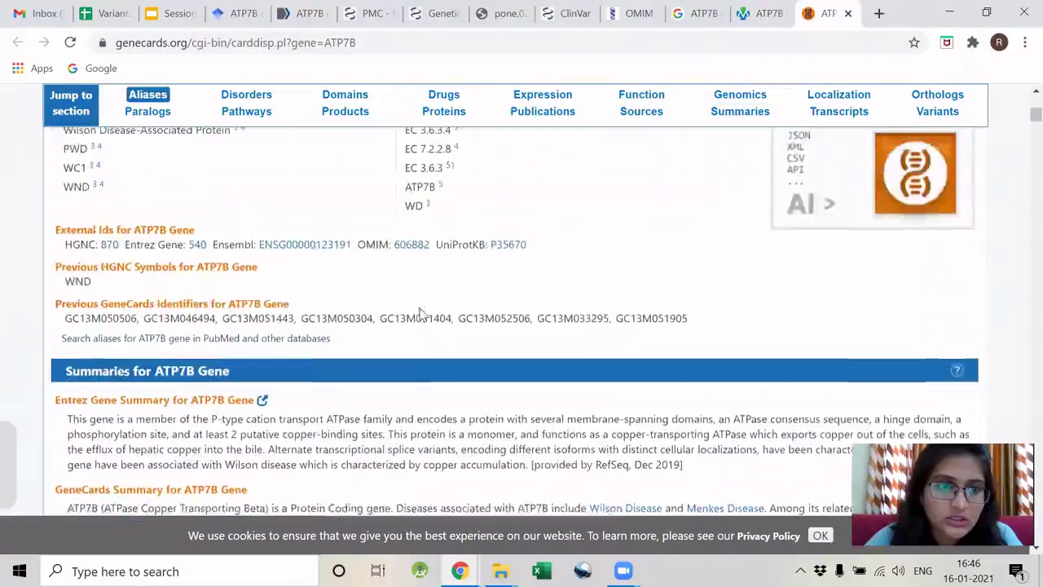
key(ctrl+f)
text(wilson)
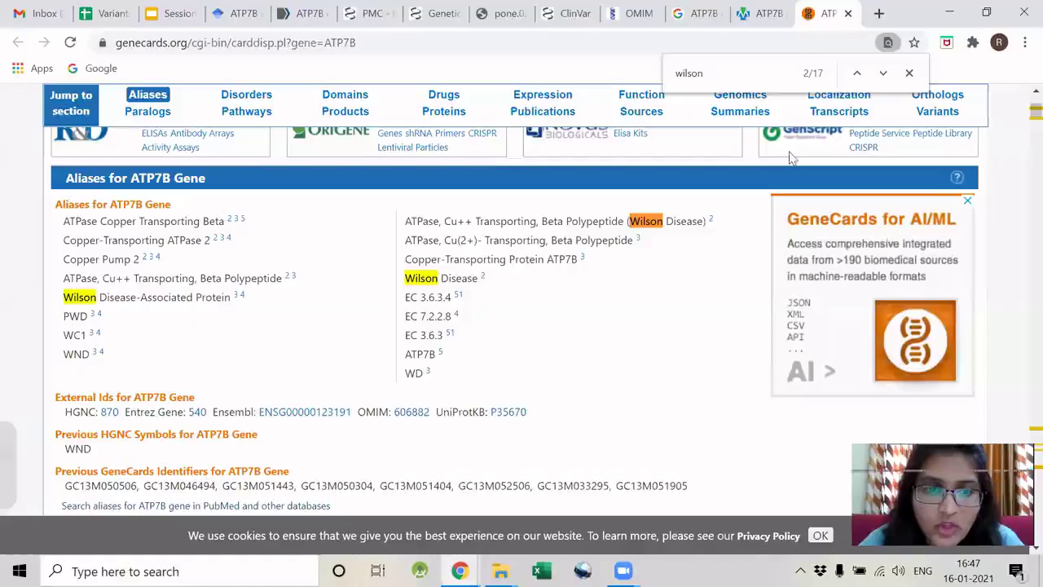
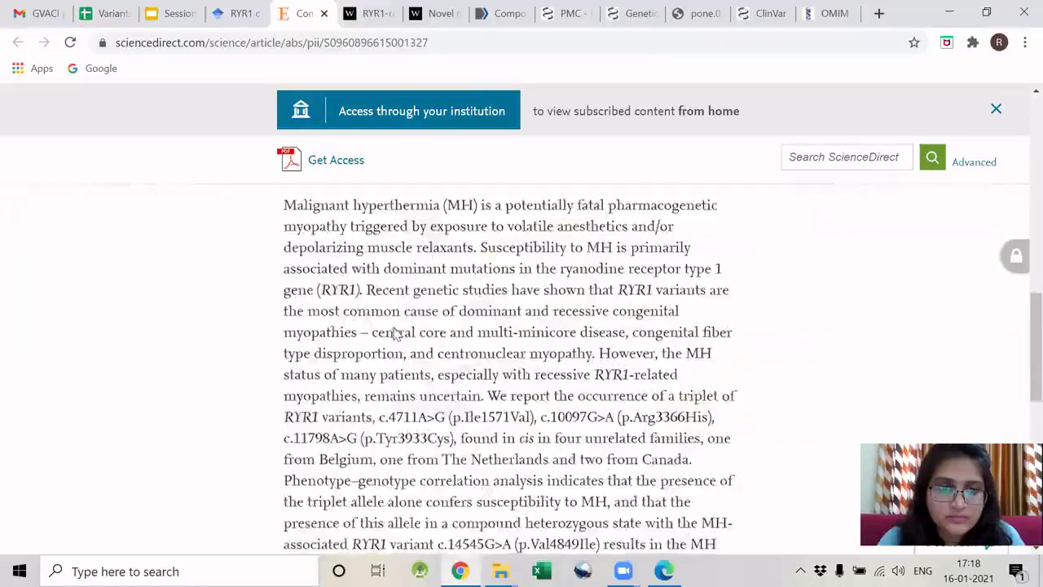
Read the ScienceDirect abstract on the triplet of RYR1 variants, highlighting Ile1571Val, and check the article's keywords and header details.
scroll(395, 332, up, 4)
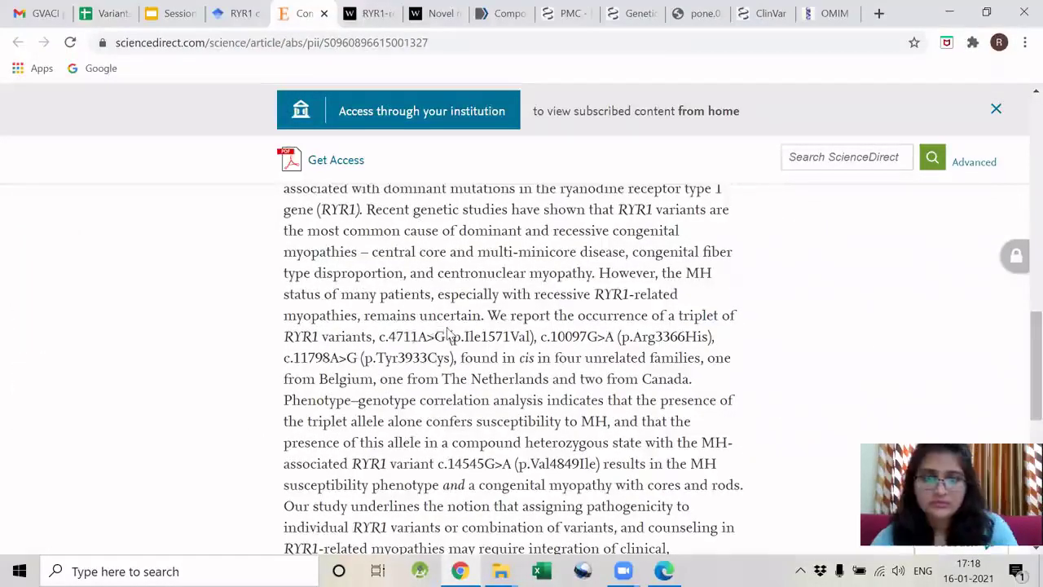
double_click(481, 337)
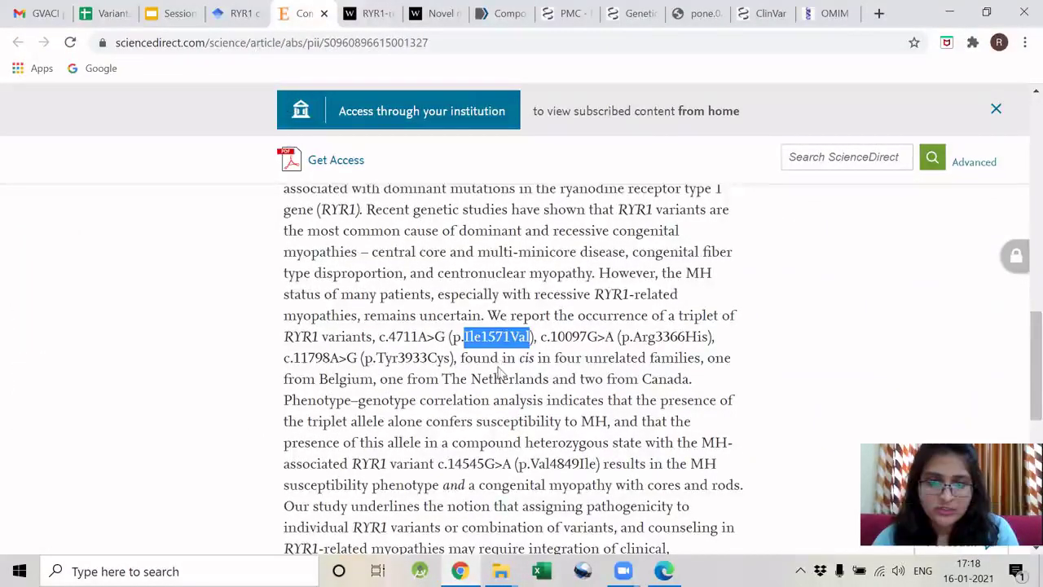
scroll(426, 390, down, 4)
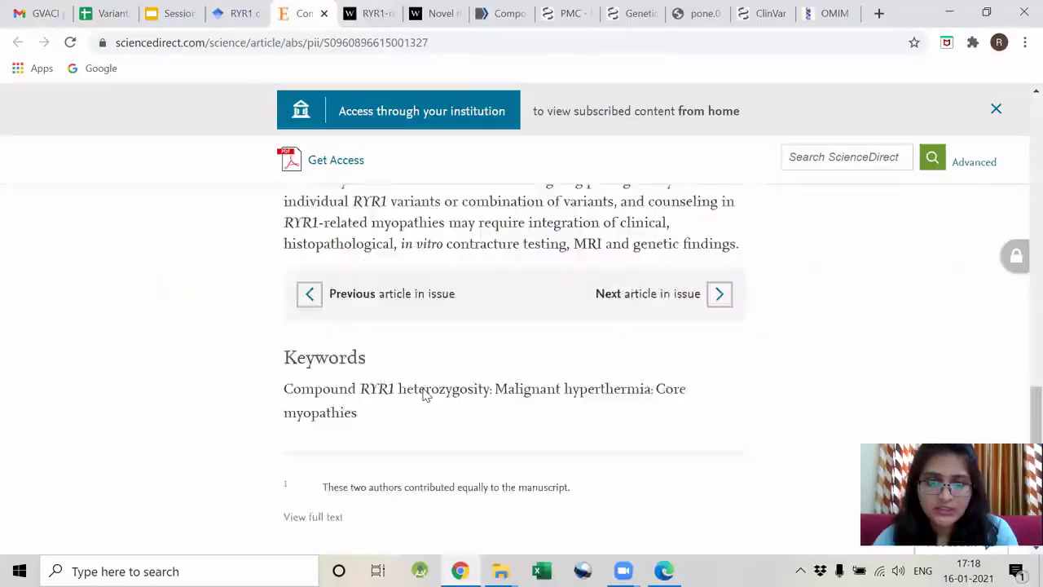
scroll(427, 391, up, 9)
scroll(424, 395, up, 2)
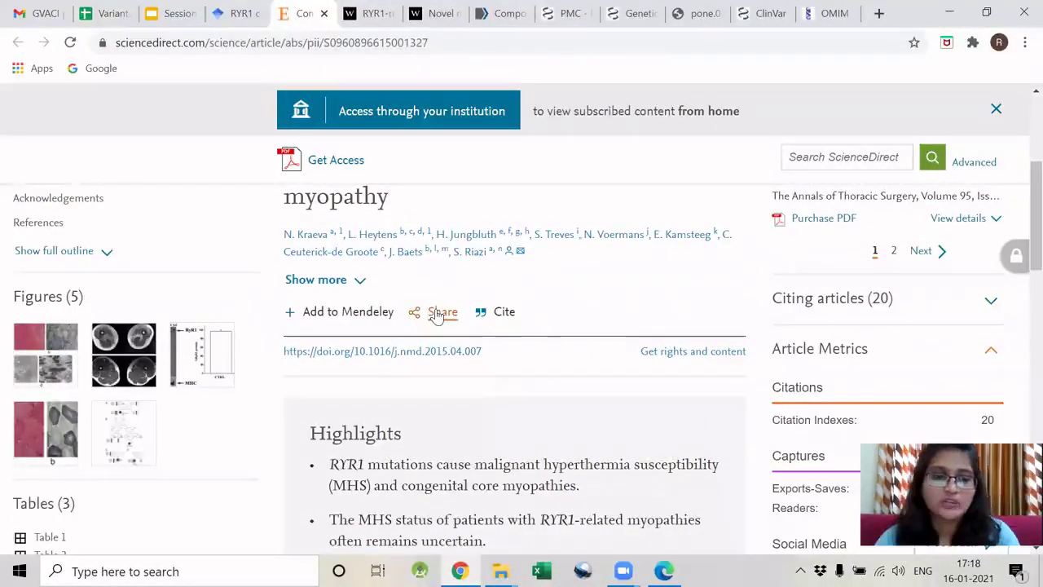
Look over the Wiley article page on RYR1-related myopathies and their wide spectrum of phenotypes throughout life.
key(ctrl+Tab)
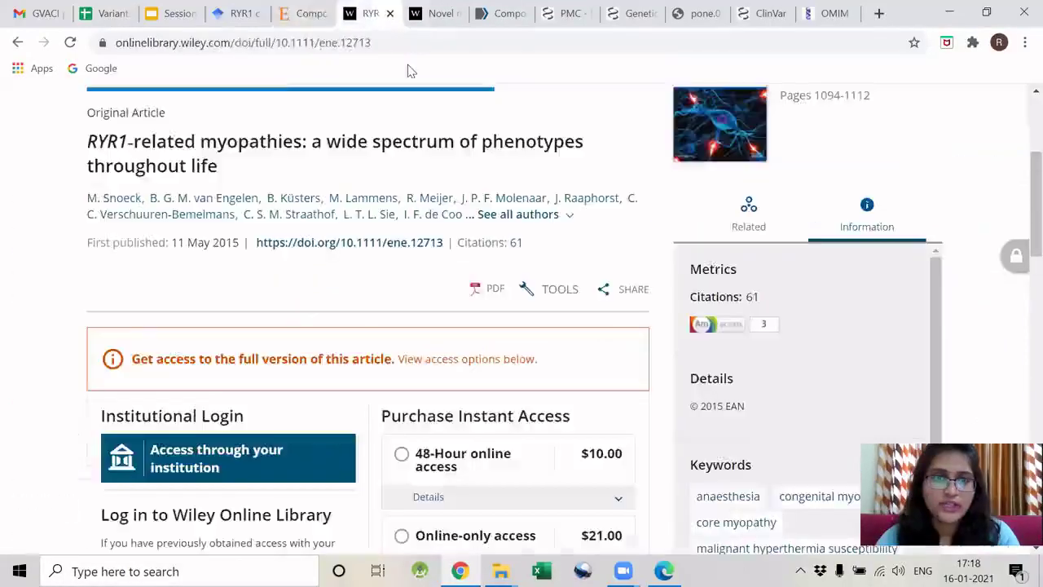
scroll(444, 313, up, 1)
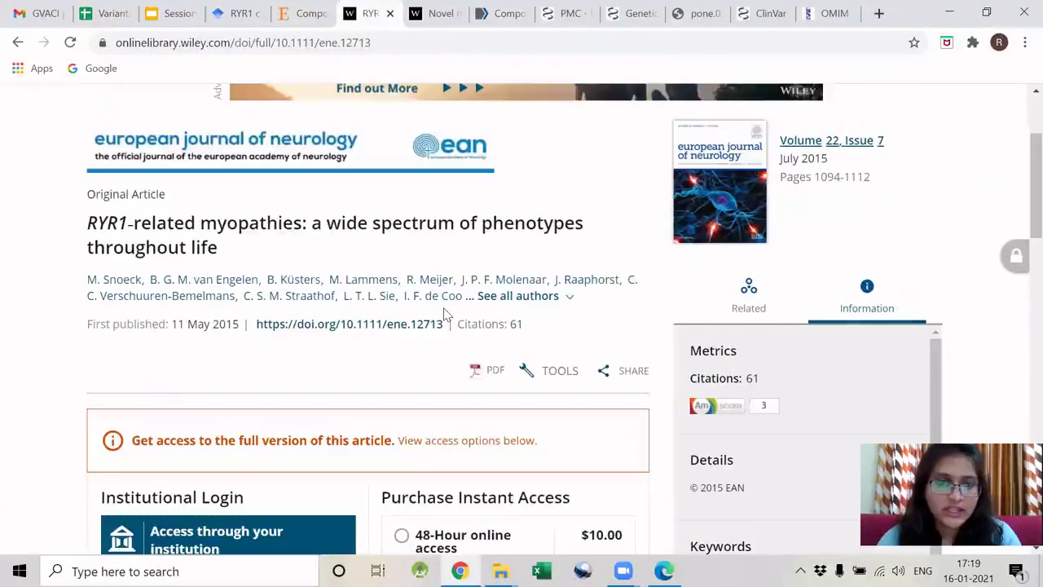
scroll(444, 313, down, 4)
scroll(444, 314, up, 5)
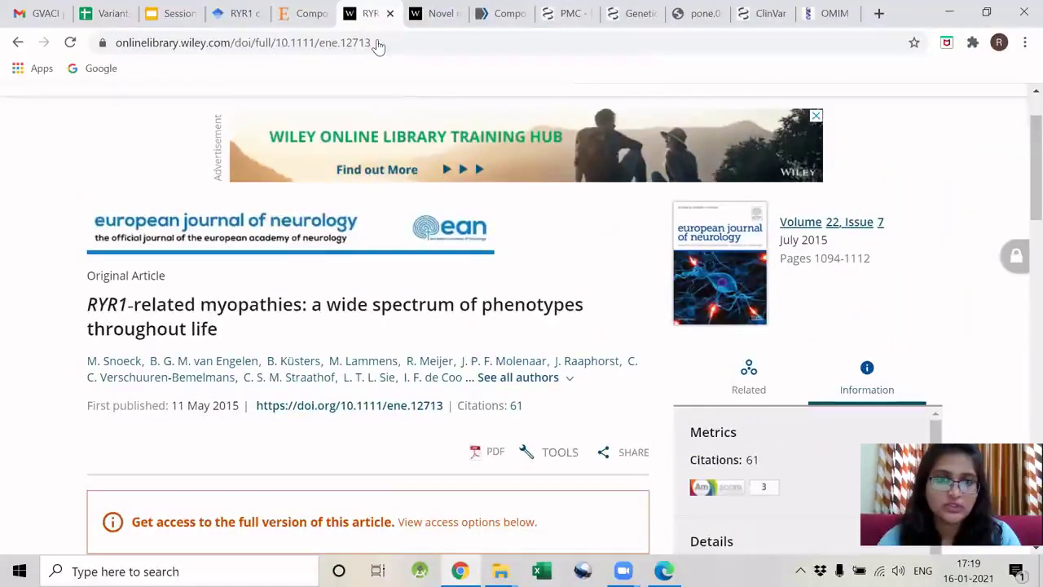
Review the abstract of the Clinical Genetics article on novel RYR1 missense mutations in 75 malignant hyperthermia families.
key(ctrl+Tab)
scroll(392, 281, up, 1)
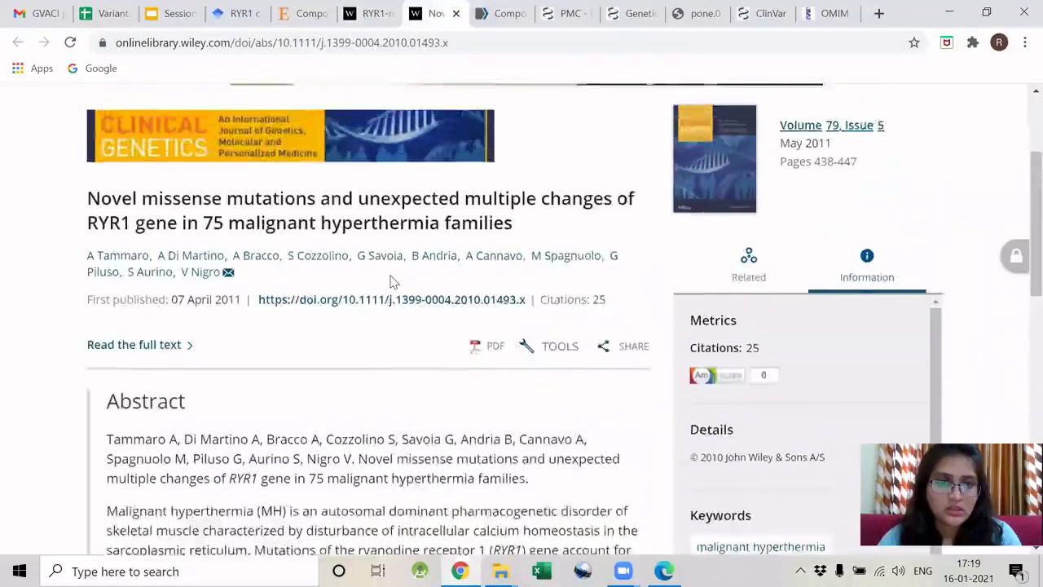
scroll(392, 280, down, 6)
scroll(392, 277, up, 5)
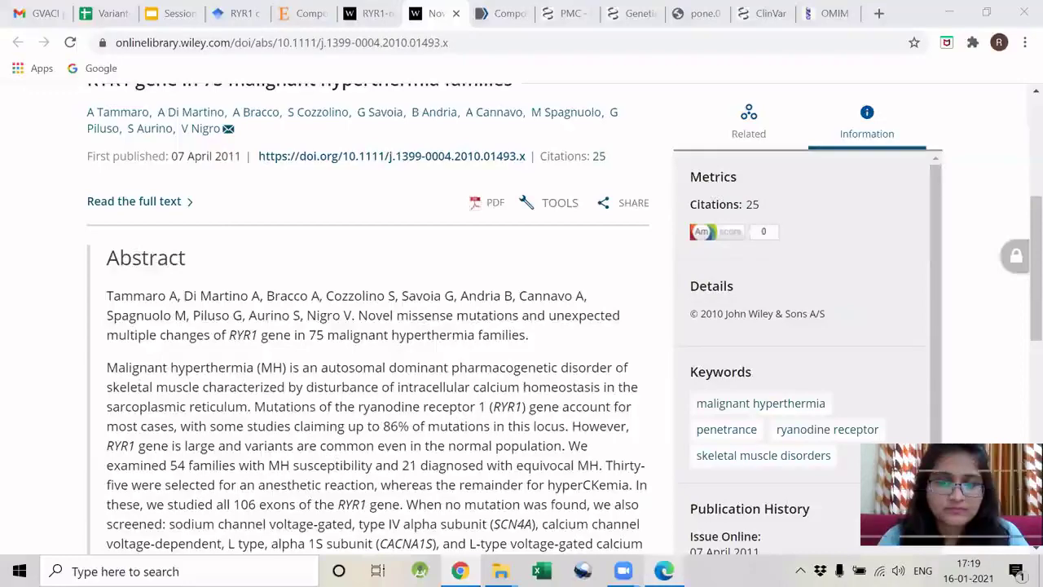
Switch to kraeva2015.pdf in Edge and read the abstract around c.4711A>G, marking the word "cis" in the variant triplet sentence.
click(664, 571)
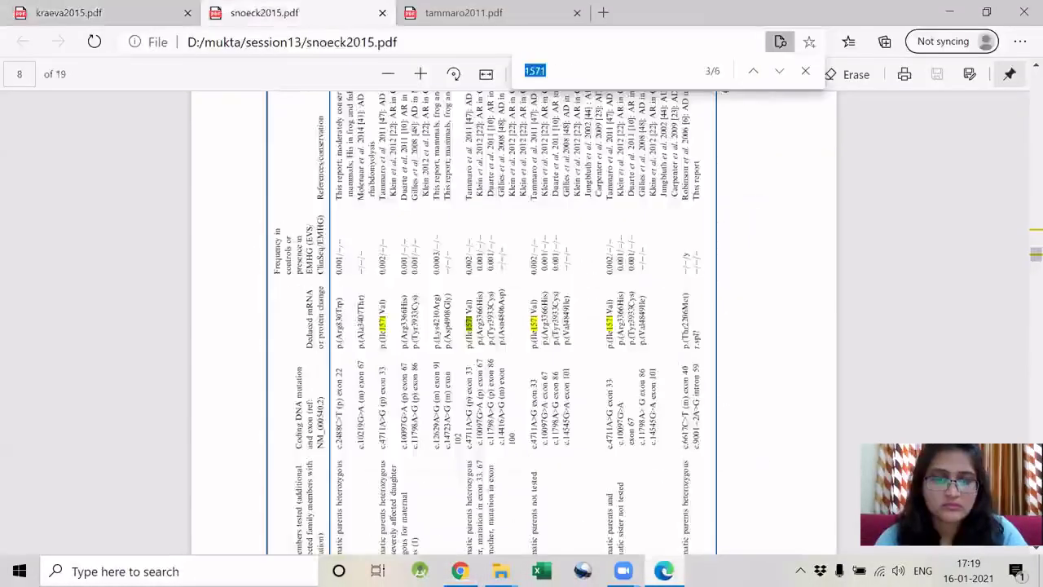
click(114, 10)
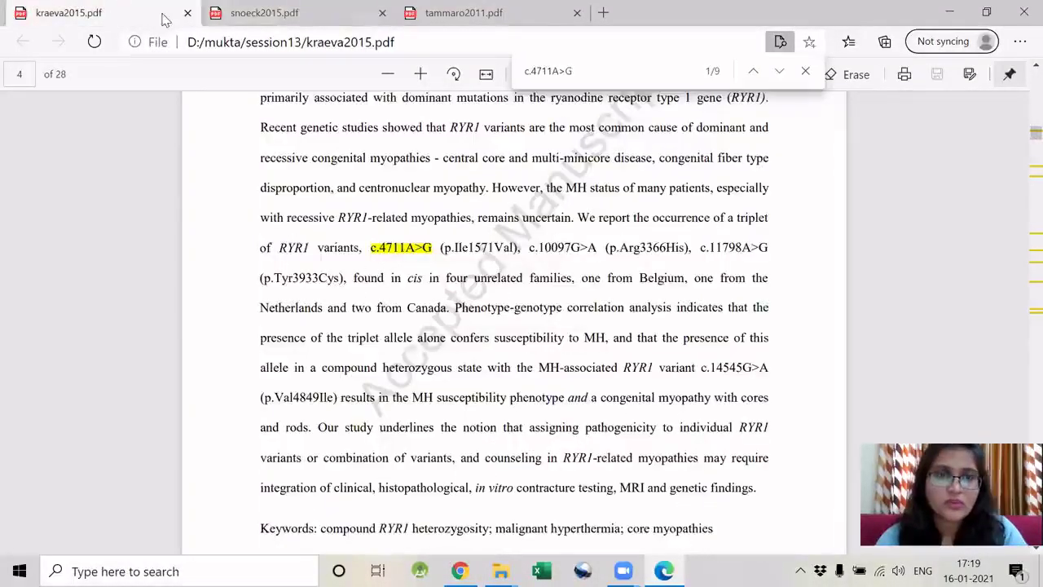
scroll(340, 343, up, 10)
scroll(340, 342, up, 3)
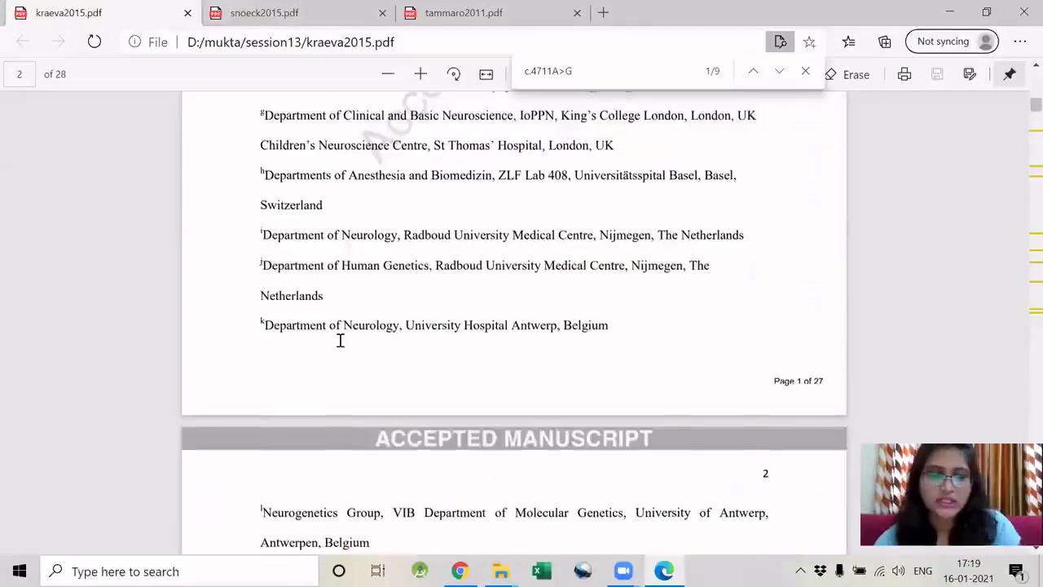
key(ctrl+f)
click(778, 75)
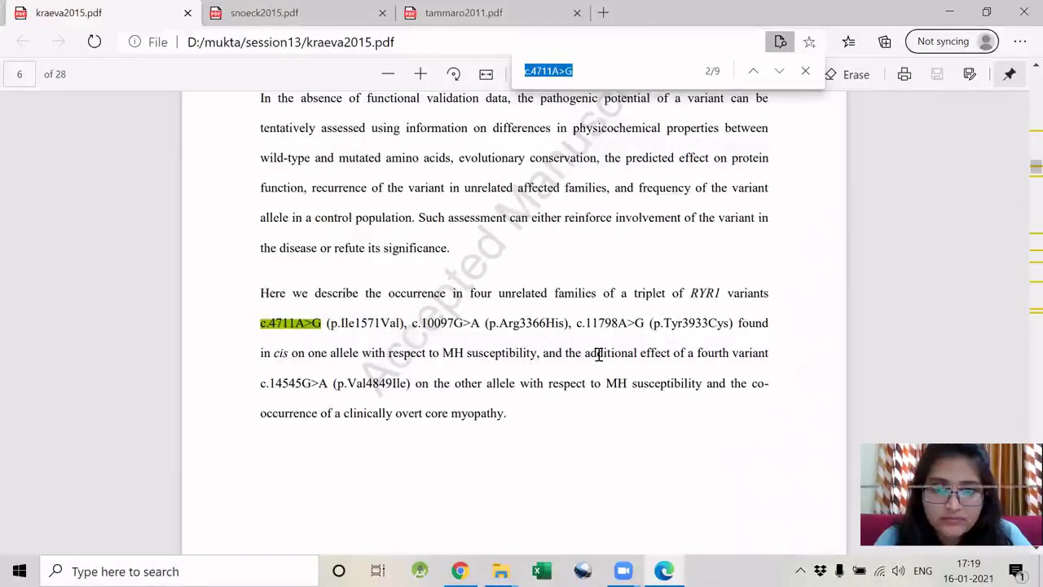
drag(1020, 165, 1019, 127)
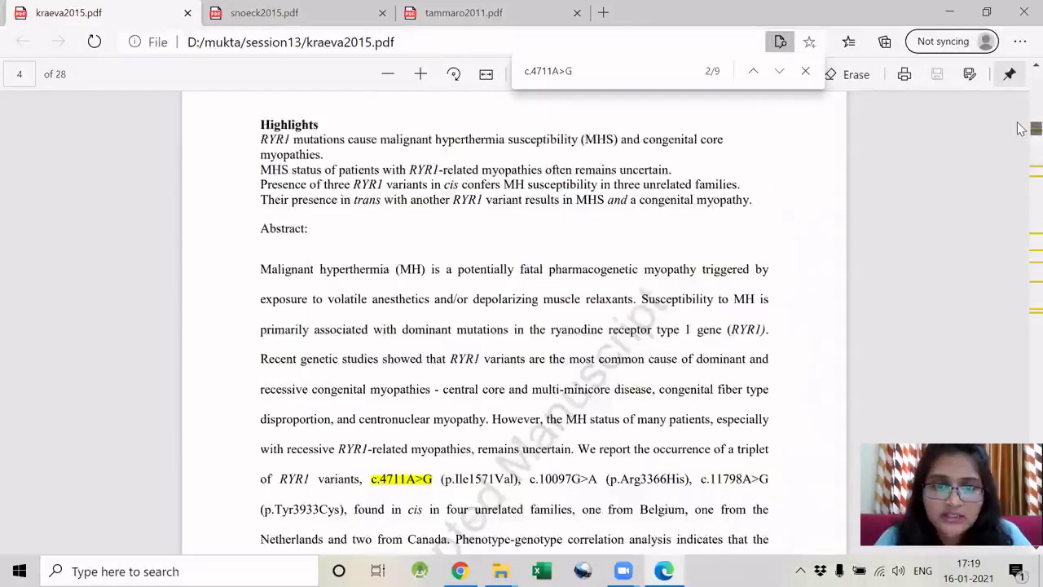
scroll(641, 399, up, 2)
scroll(606, 410, down, 3)
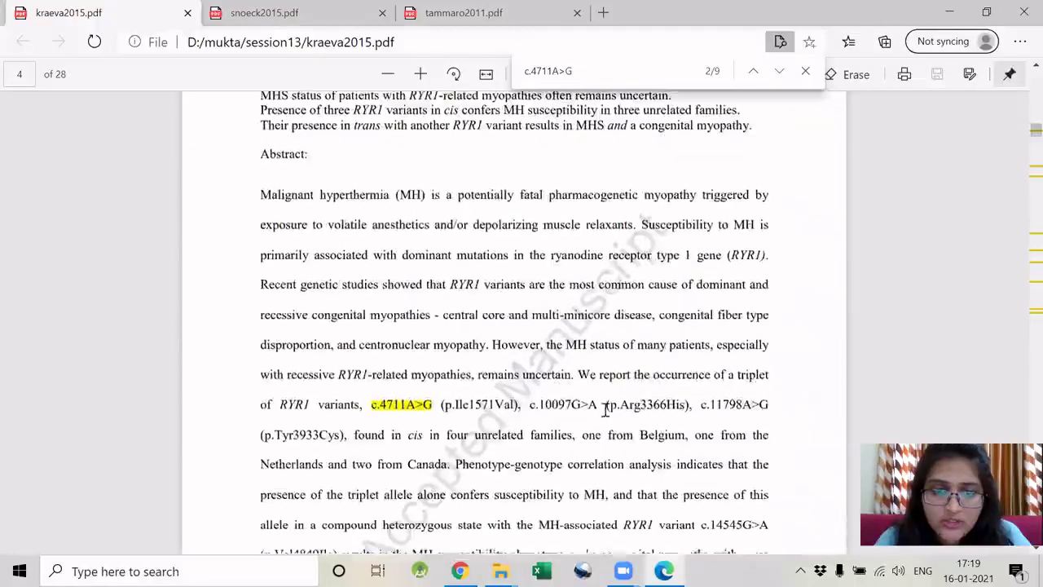
double_click(415, 434)
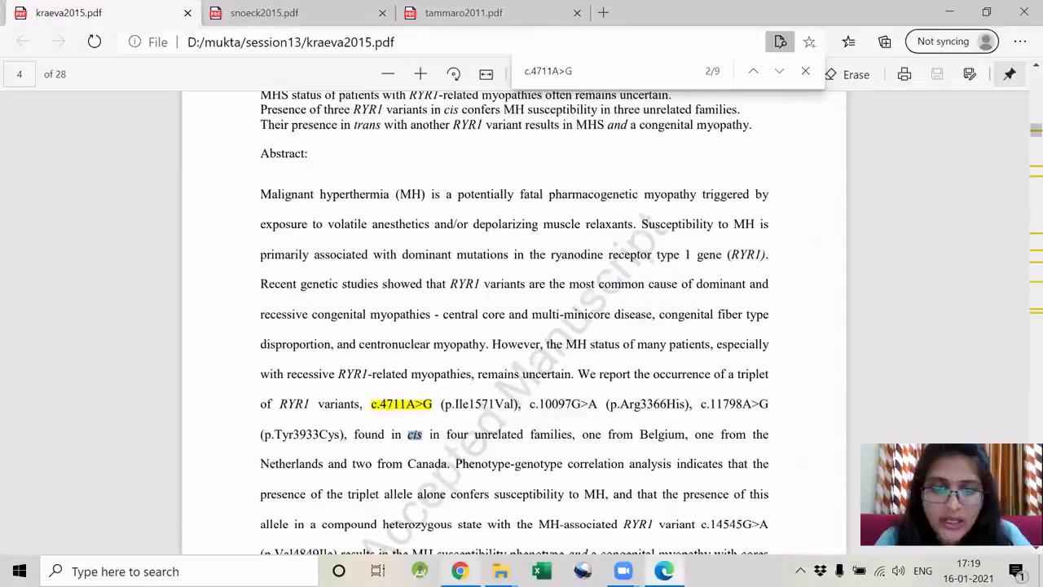
Switch to the VariantsForDemo sheet in Chrome and check the BP2 evidence entered for the RYR1 c.4711A>G row on hg38.
key(alt+Tab)
click(108, 14)
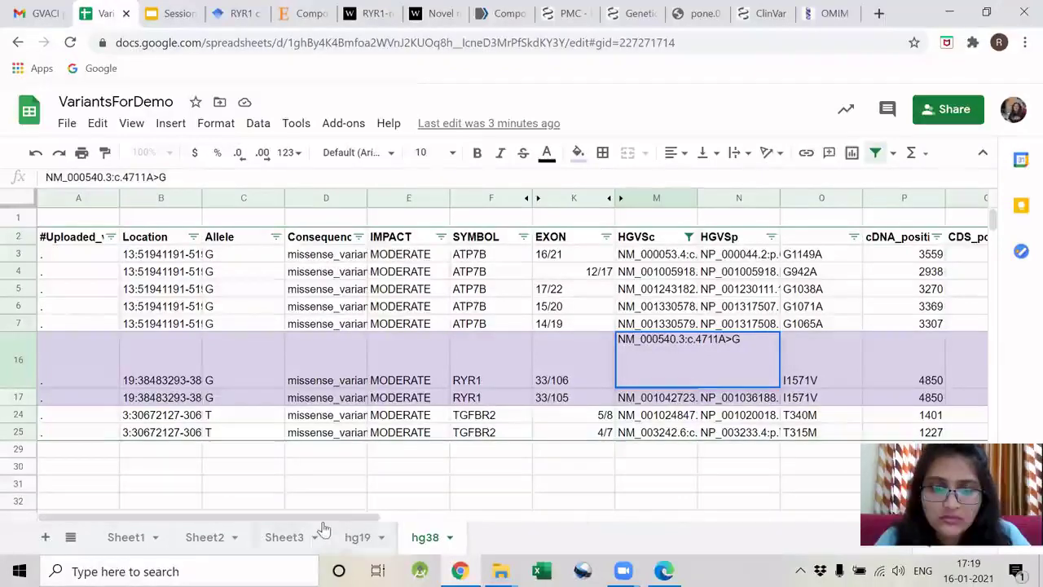
drag(326, 519, 730, 533)
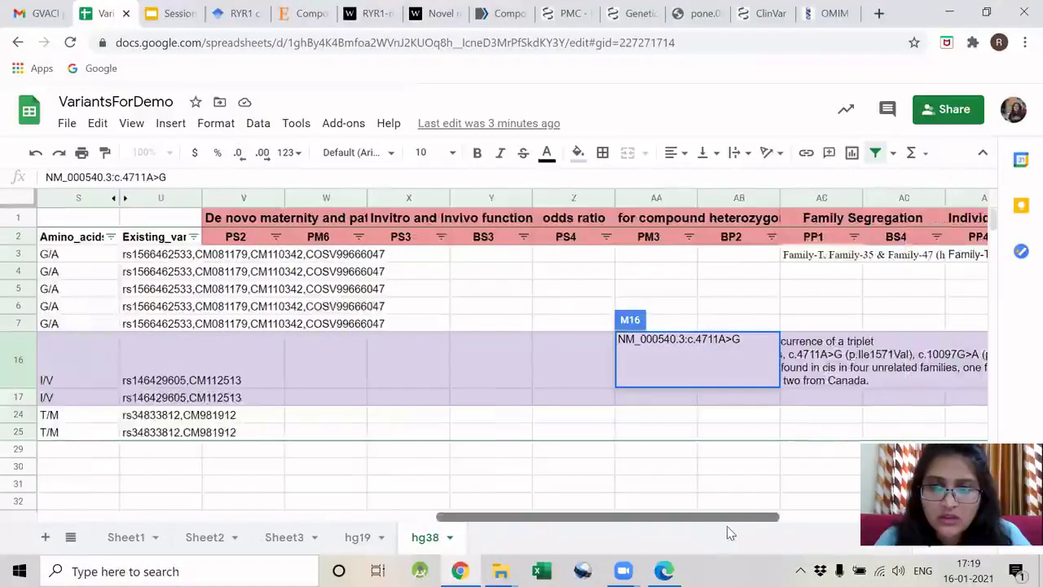
click(739, 243)
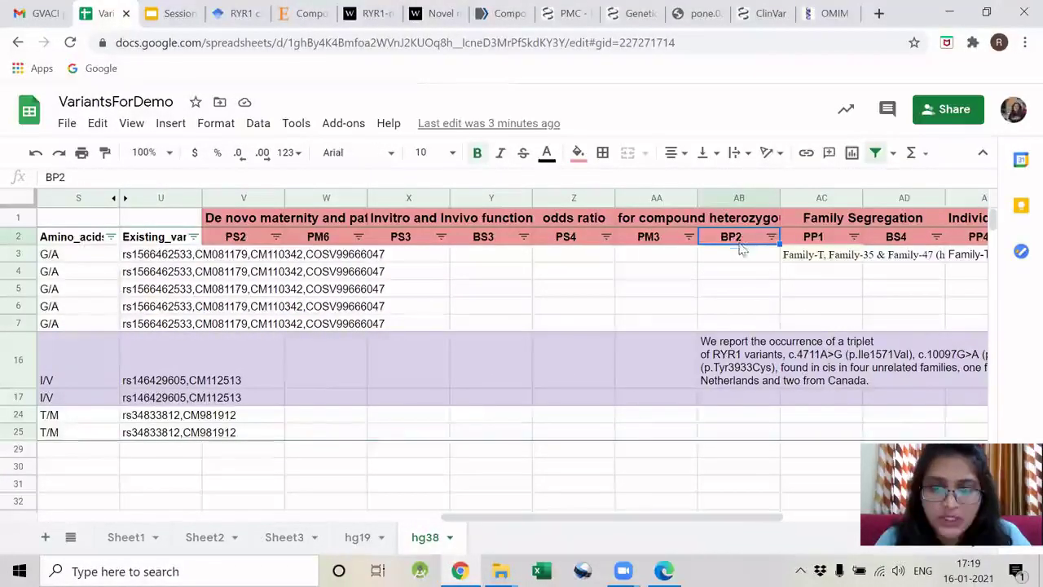
click(766, 375)
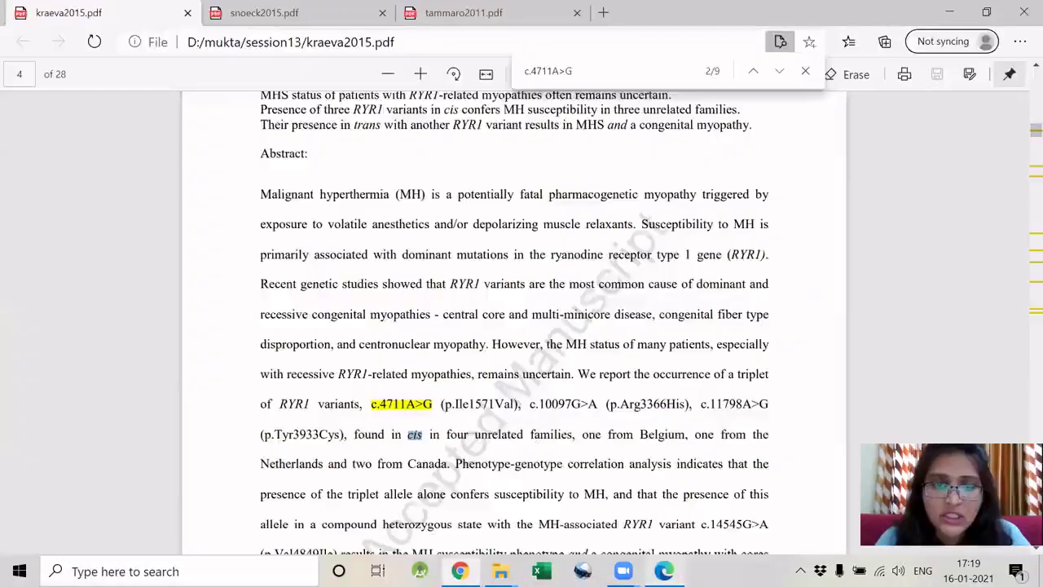
Return to kraeva2015.pdf and go through the next c.4711A>G matches, from the Patients section to the family's RYR1 sequencing results.
click(664, 572)
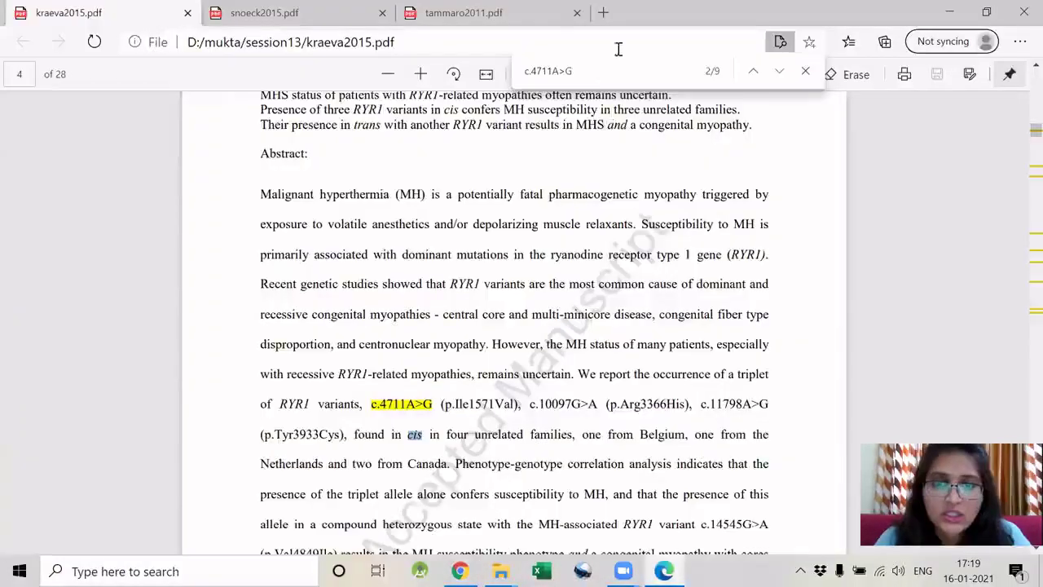
click(780, 74)
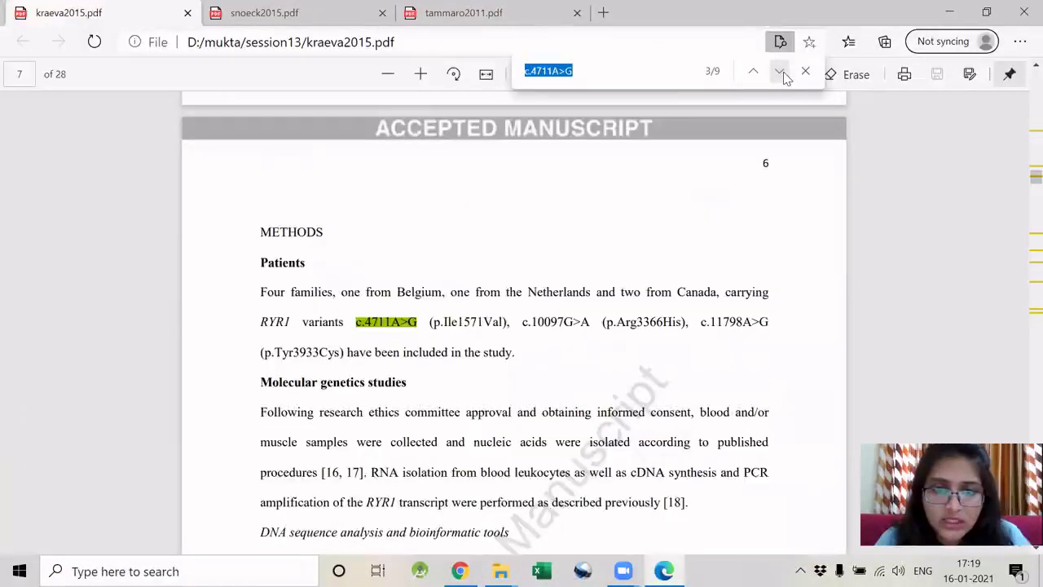
click(781, 73)
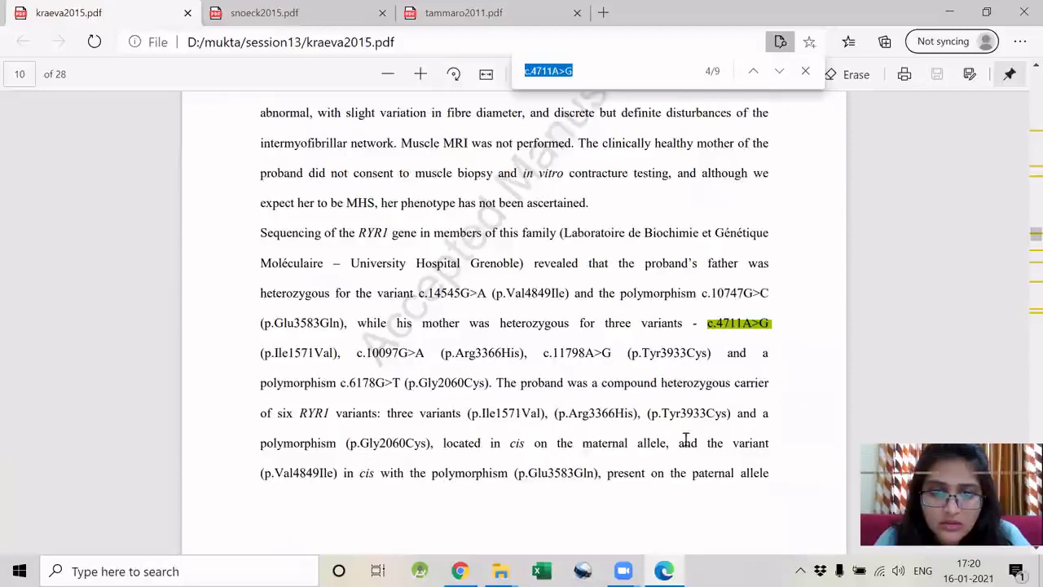
scroll(730, 463, down, 5)
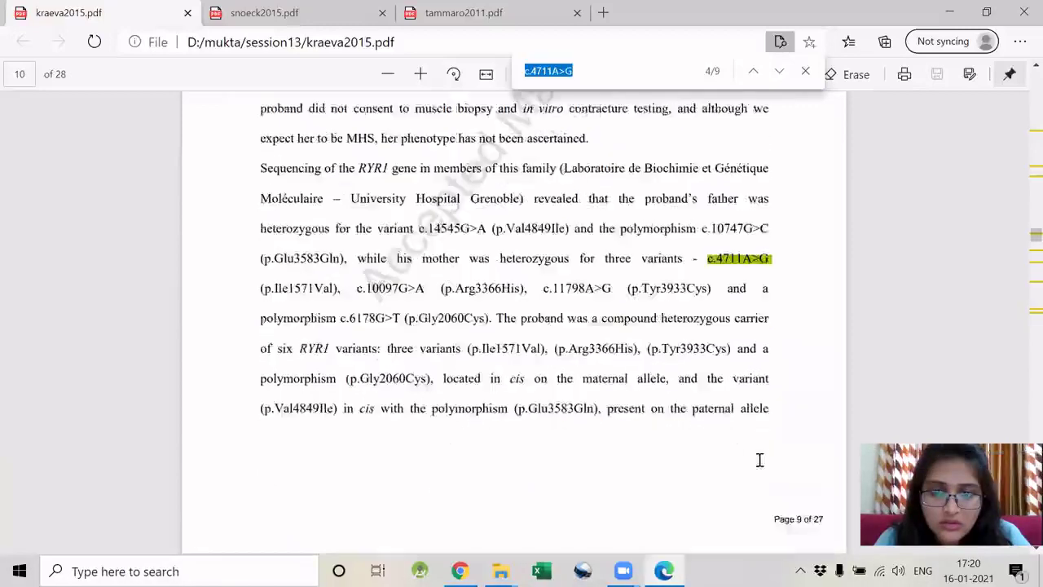
scroll(754, 456, down, 1)
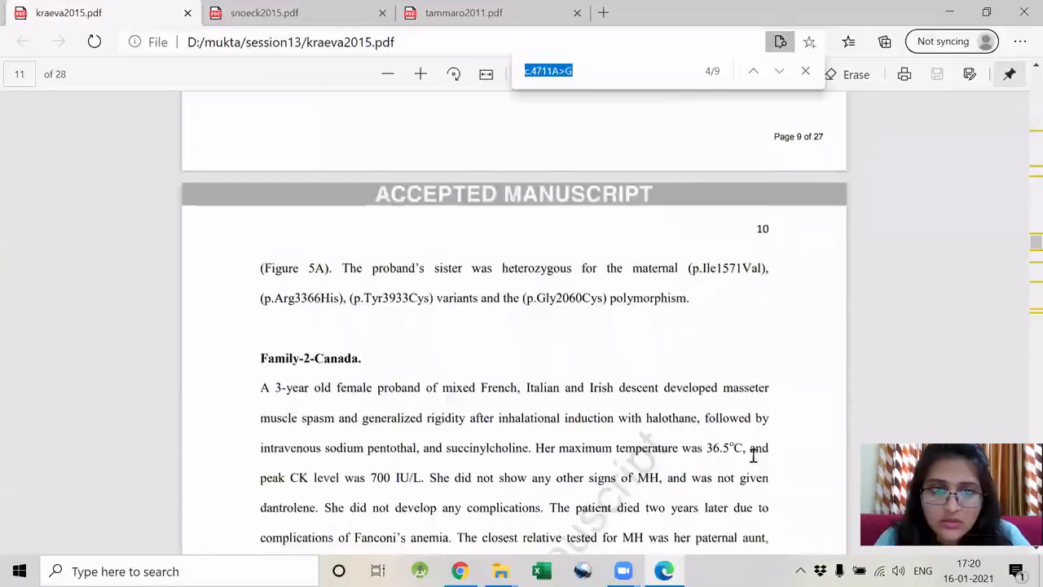
Highlight the text on the proband's sister's variants above Family-2-Canada and compare it with the parents' and proband's RYR1 variants.
drag(695, 303, 296, 240)
scroll(521, 391, up, 1)
scroll(512, 350, up, 3)
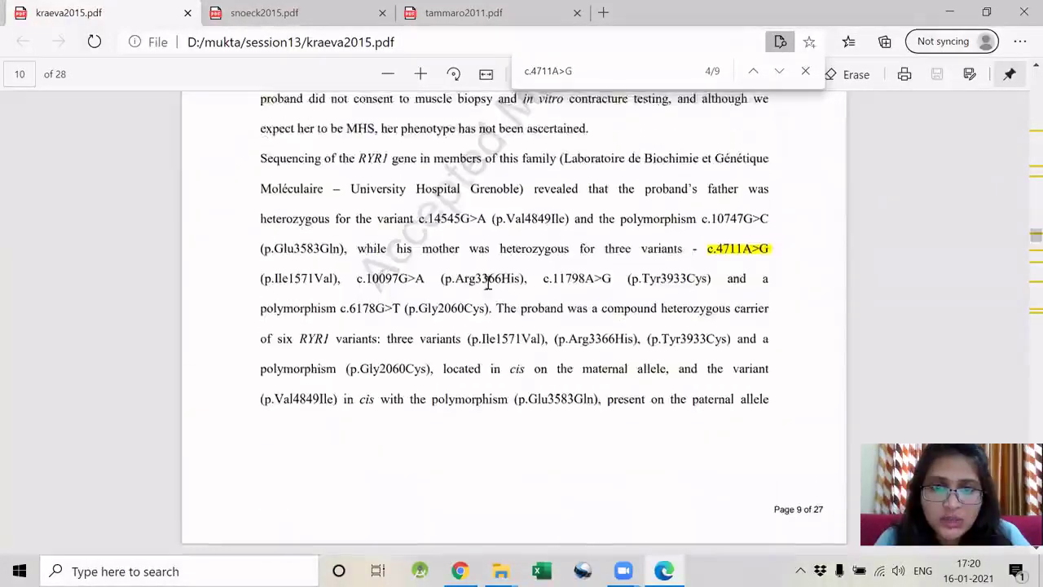
scroll(505, 346, down, 2)
scroll(506, 347, down, 1)
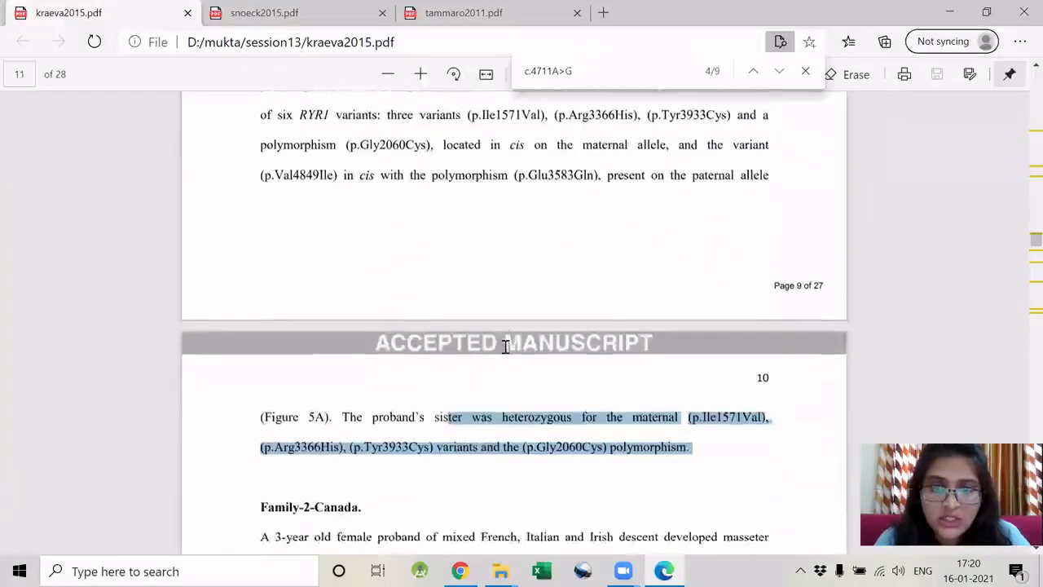
scroll(506, 334, up, 1)
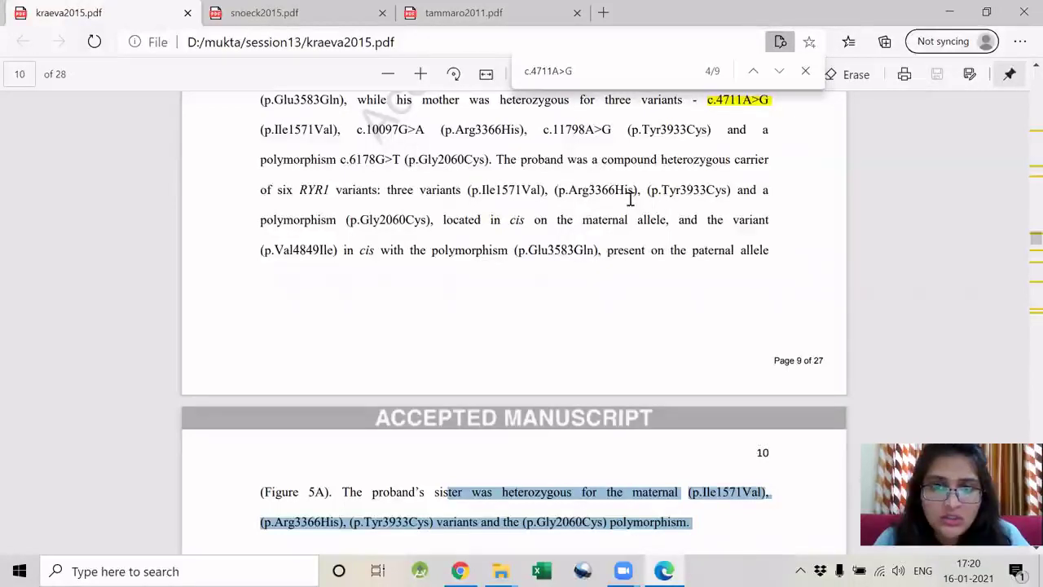
scroll(630, 199, down, 3)
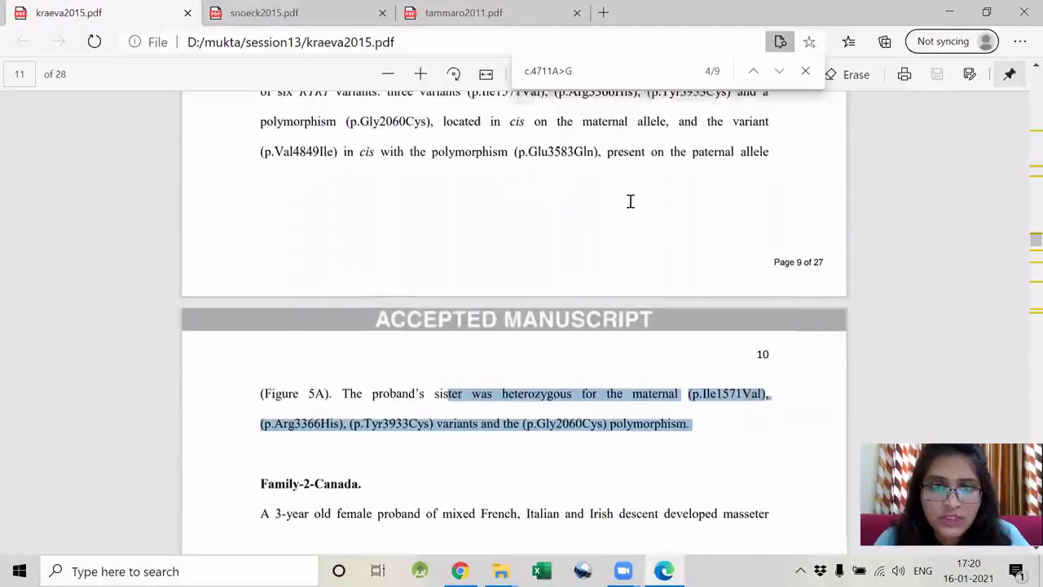
Review the c.4711A>G matches in kraeva2015.pdf from the Family-2-Canada case through to the Discussion section.
scroll(630, 199, down, 4)
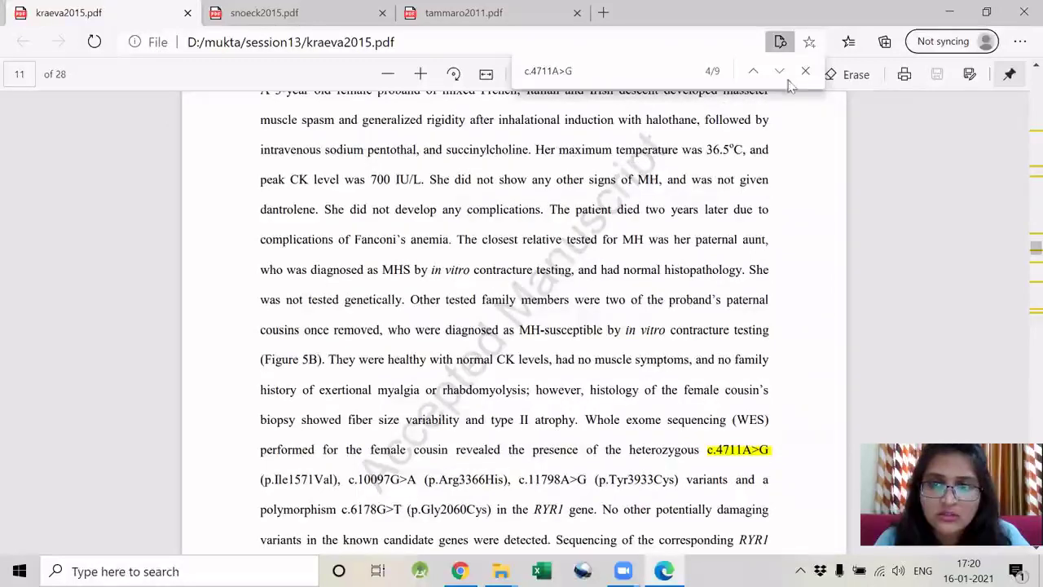
click(783, 73)
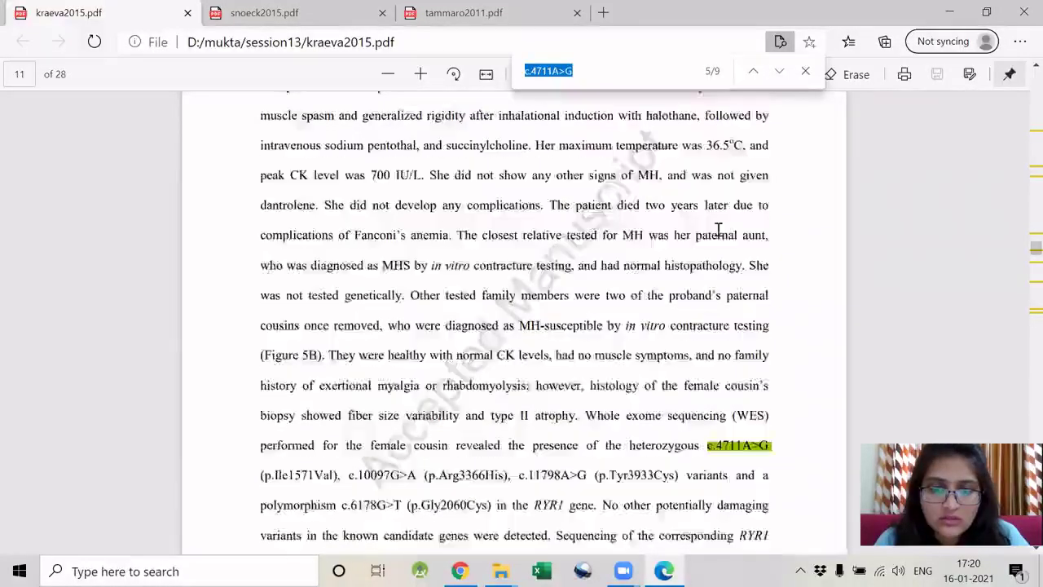
scroll(717, 233, down, 2)
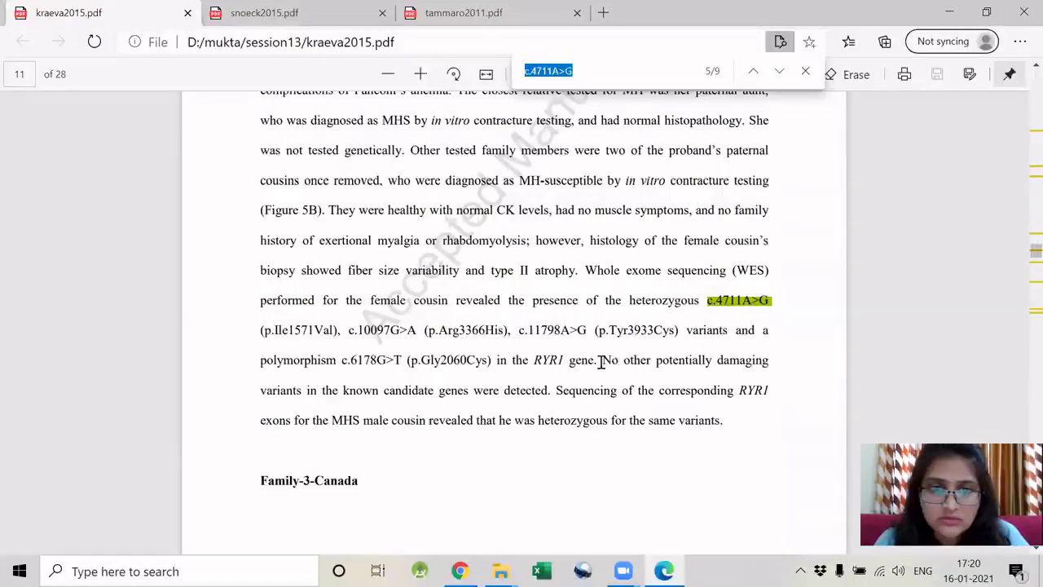
click(779, 72)
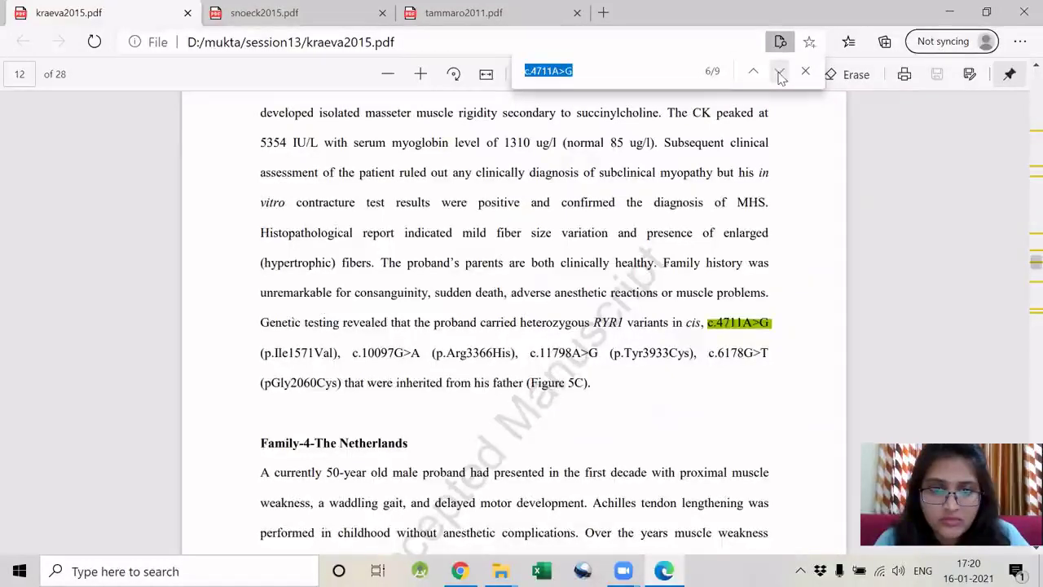
click(779, 73)
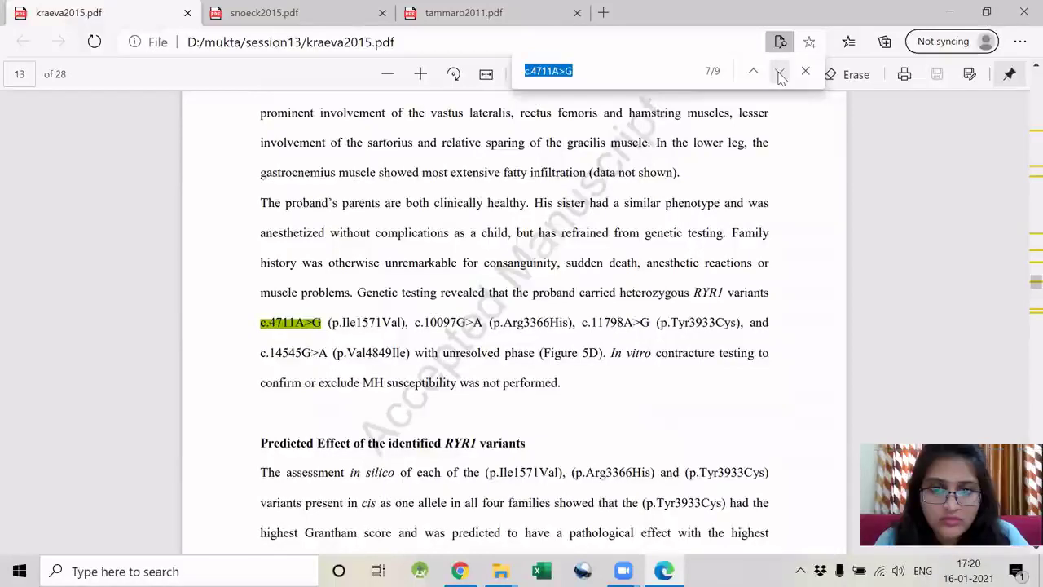
click(779, 72)
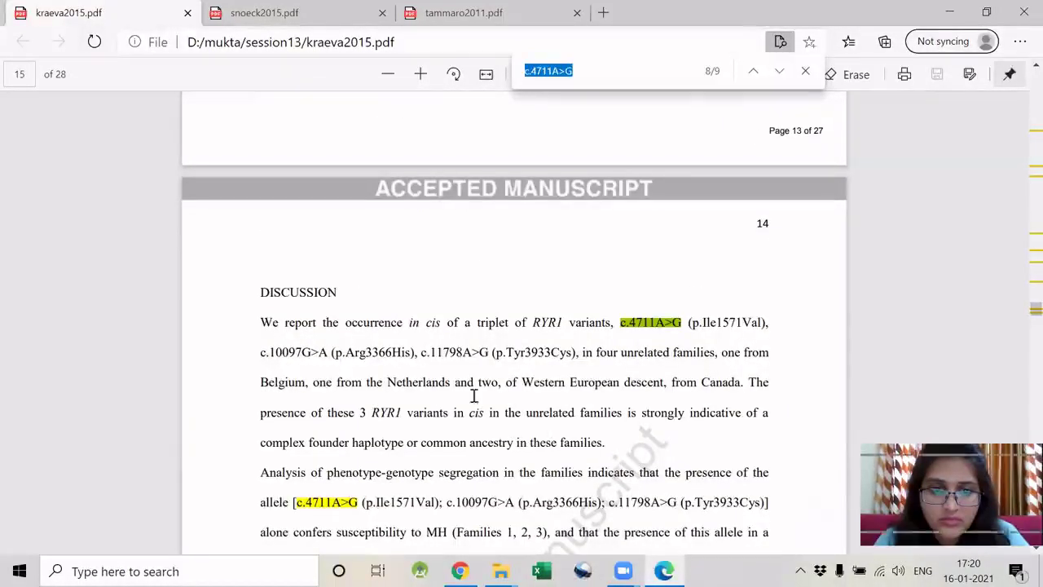
Select the Discussion text on the three RYR1 variants in cis, read the following paragraphs, and mark the word "cis".
drag(447, 416, 775, 417)
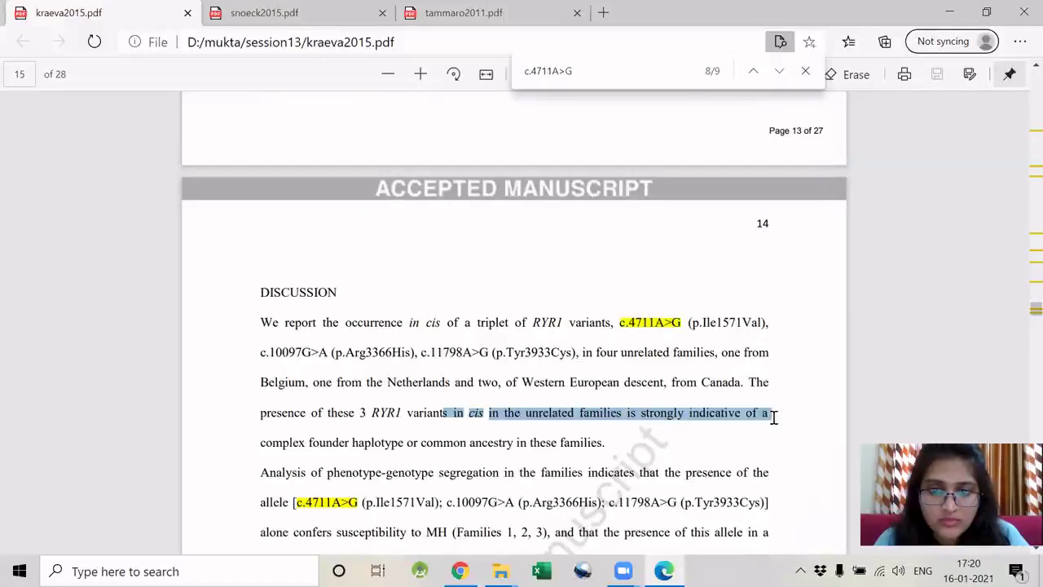
scroll(555, 395, down, 4)
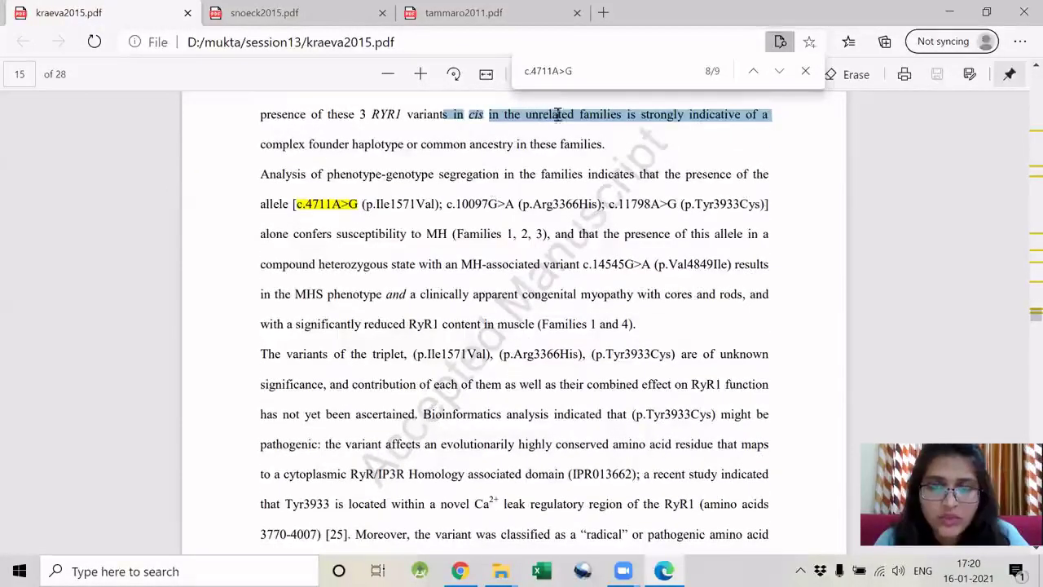
scroll(474, 185, up, 1)
double_click(476, 190)
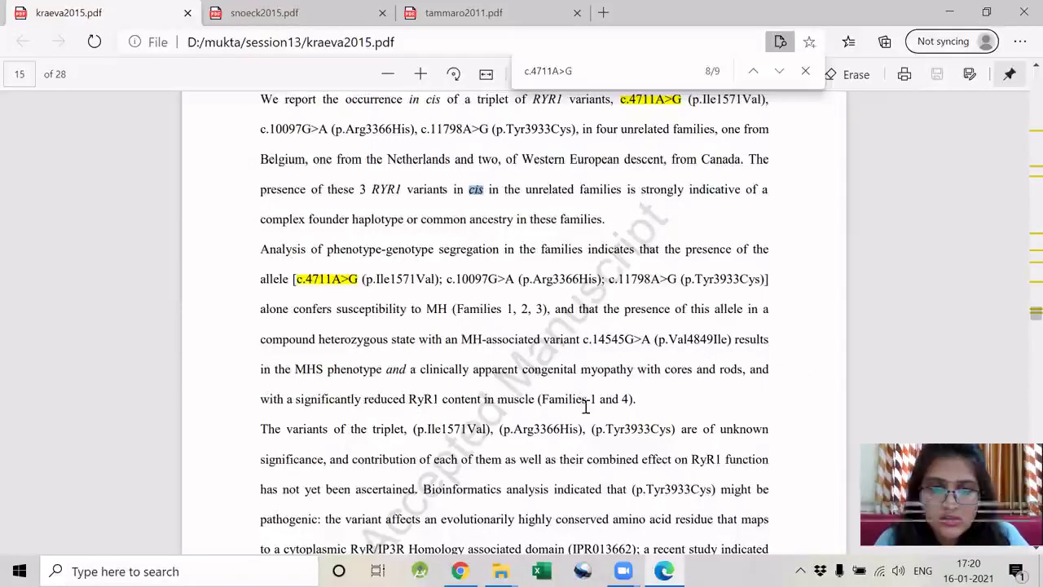
Go to the last c.4711A>G match and skim the rest of the Discussion on the RYR1 variants.
click(779, 72)
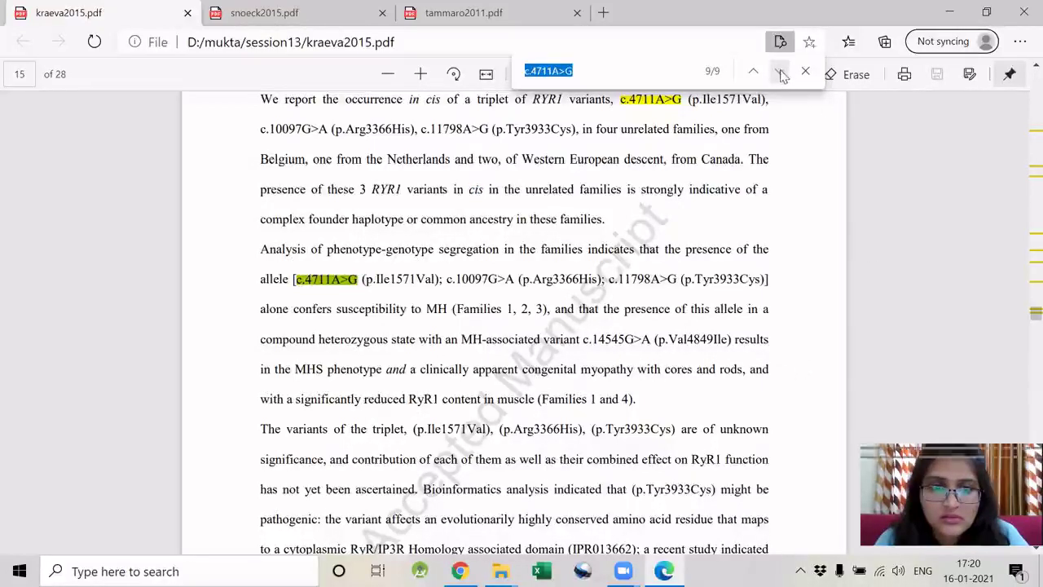
scroll(657, 371, down, 8)
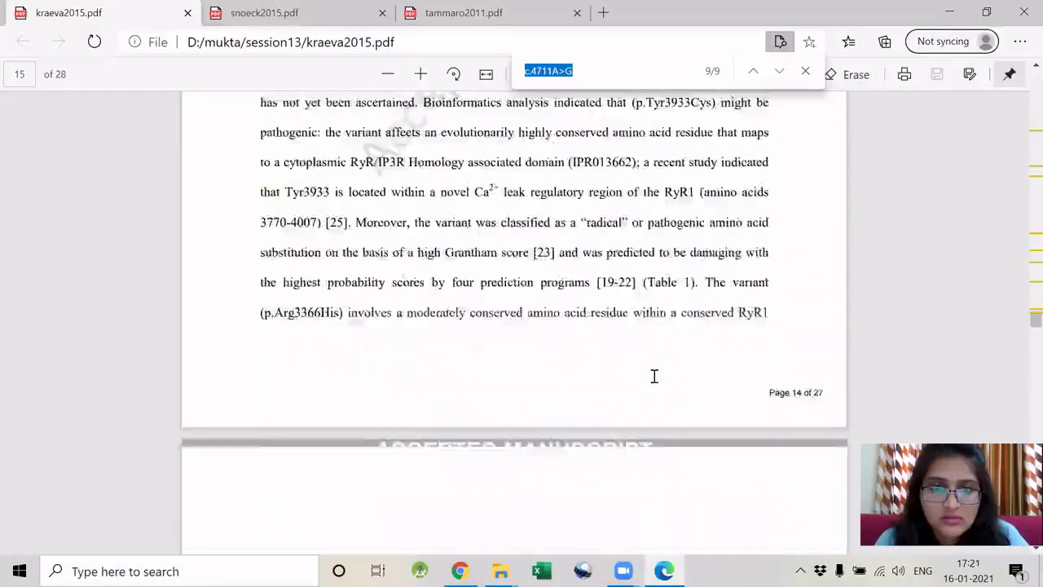
scroll(654, 375, down, 12)
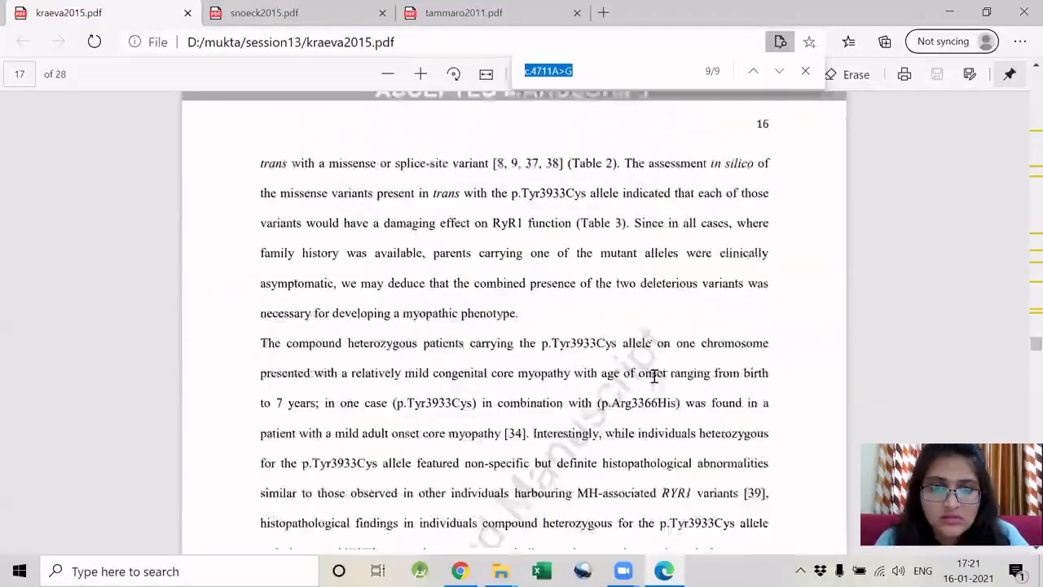
scroll(654, 375, down, 4)
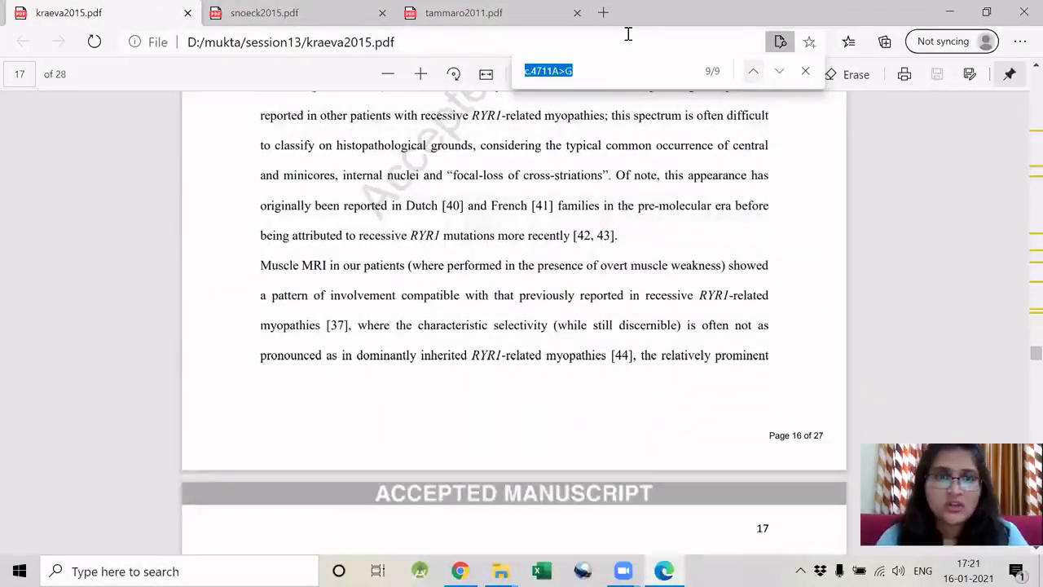
Switch to snoeck2015.pdf and step through the 1571 matches, examining the mutation tables and the "Inheritance and molecular aspects" section.
click(211, 13)
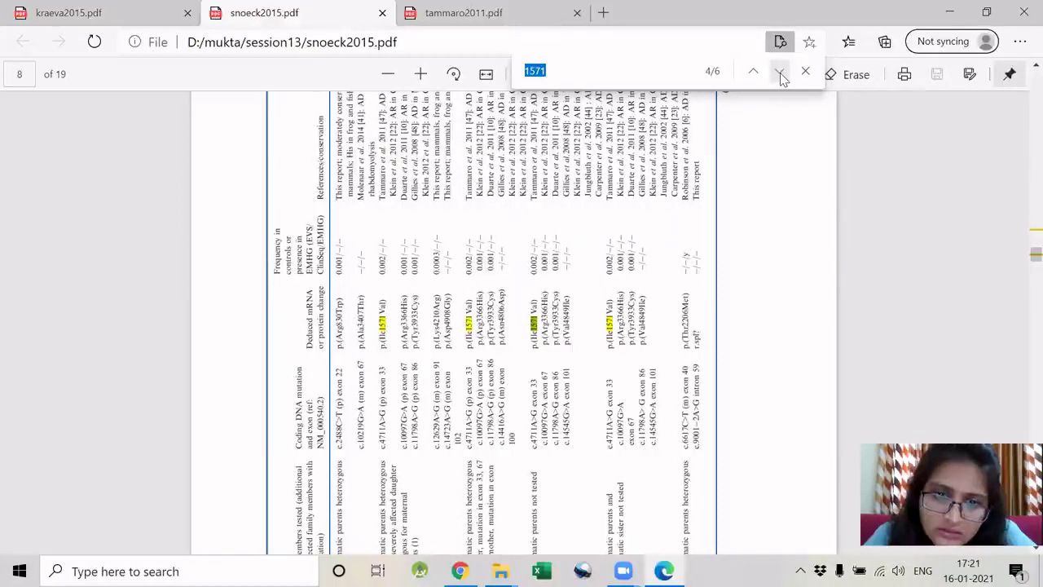
click(781, 73)
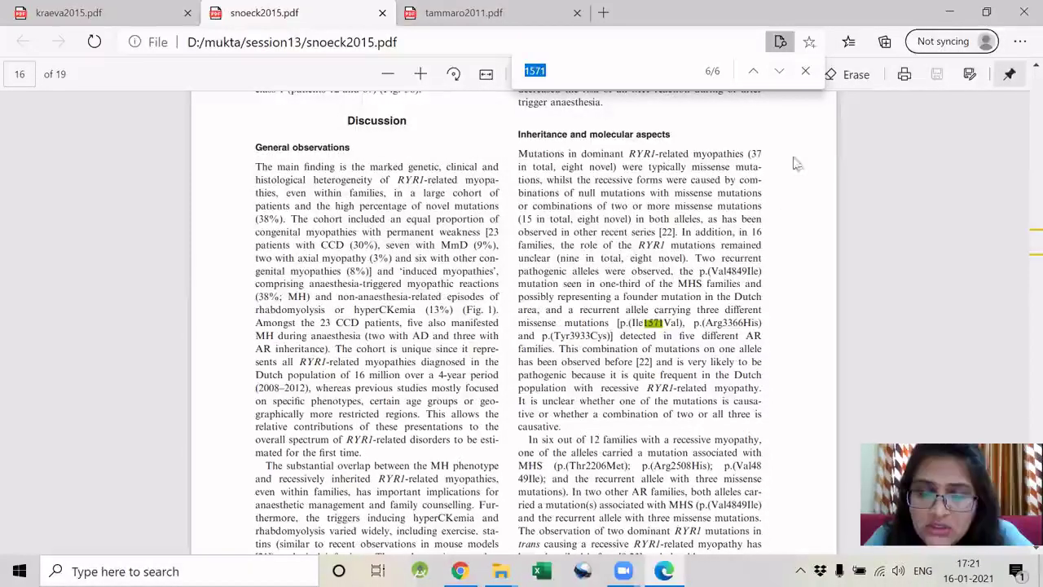
click(785, 76)
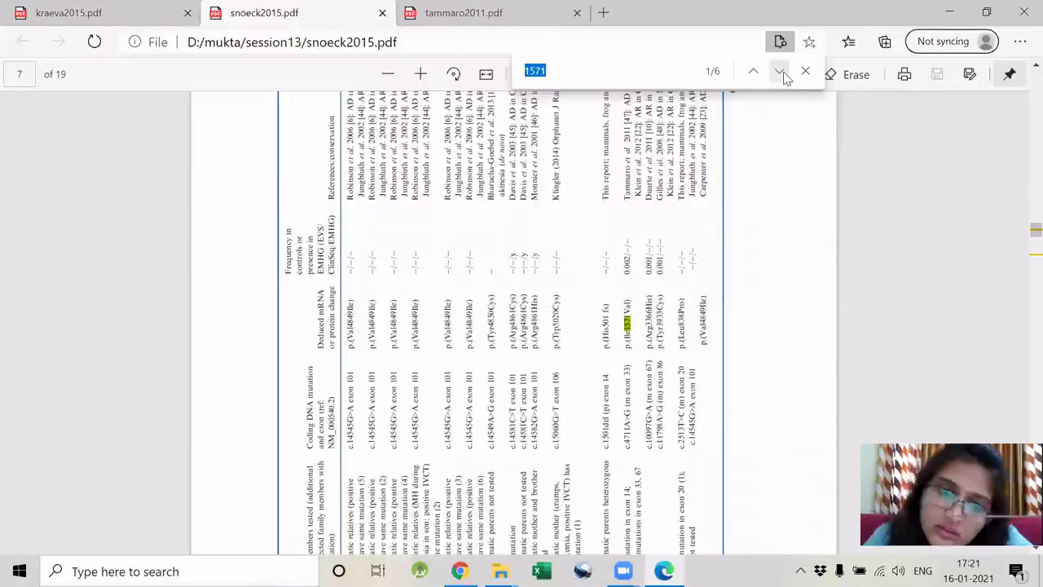
click(785, 76)
click(785, 76)
click(782, 76)
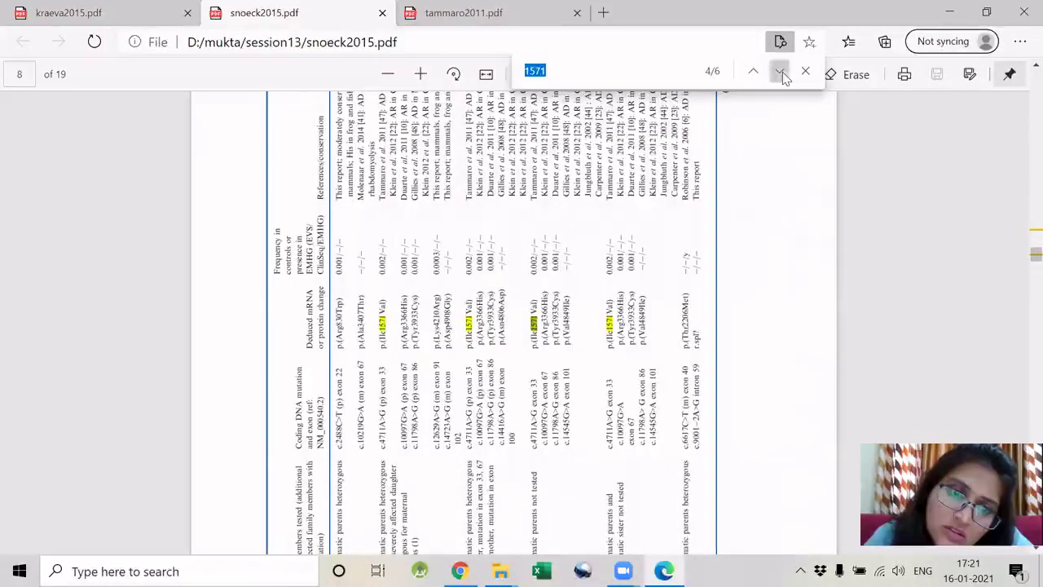
click(783, 75)
click(782, 76)
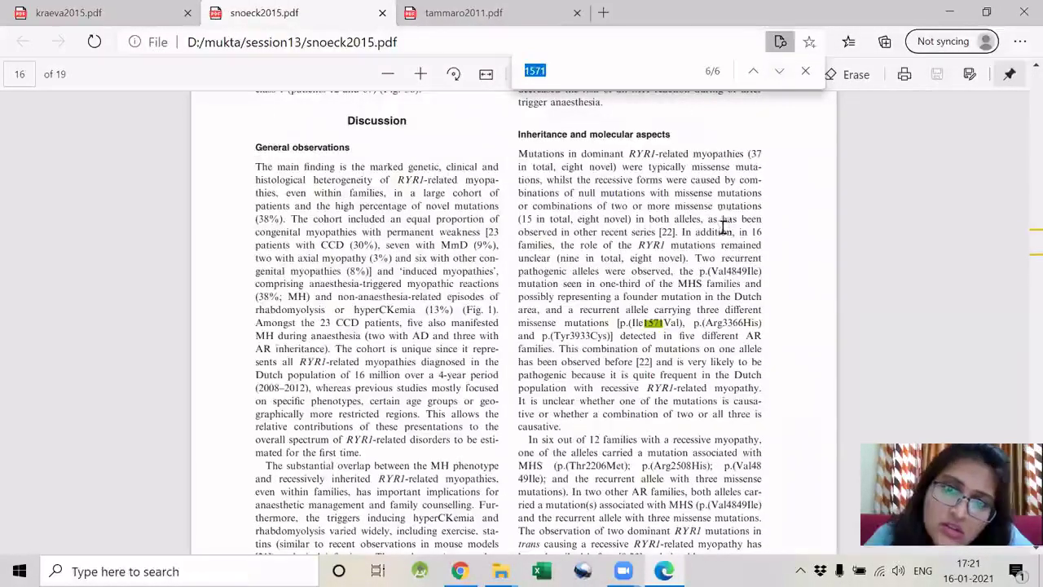
scroll(729, 224, up, 3)
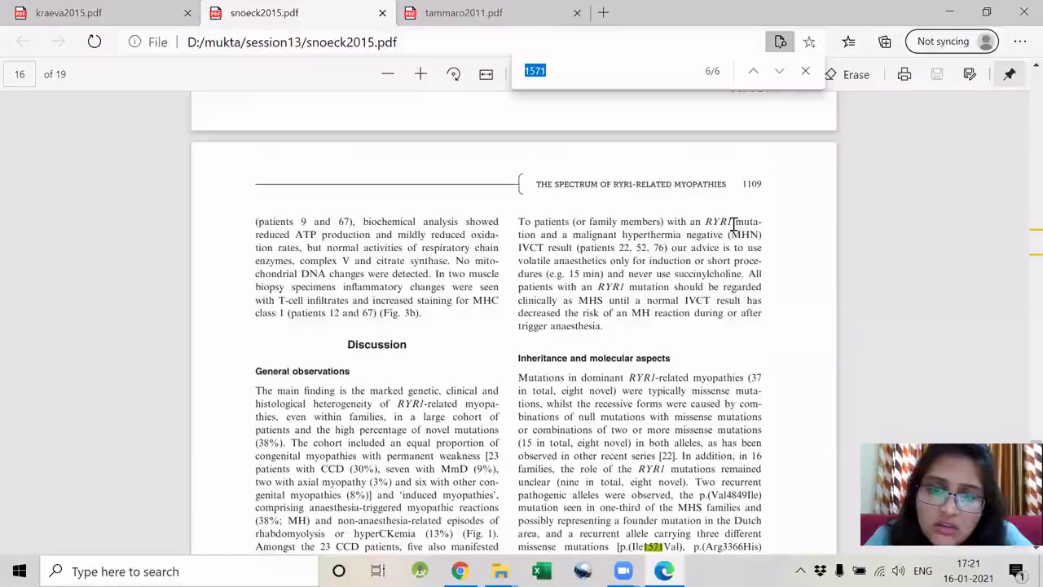
scroll(730, 220, down, 2)
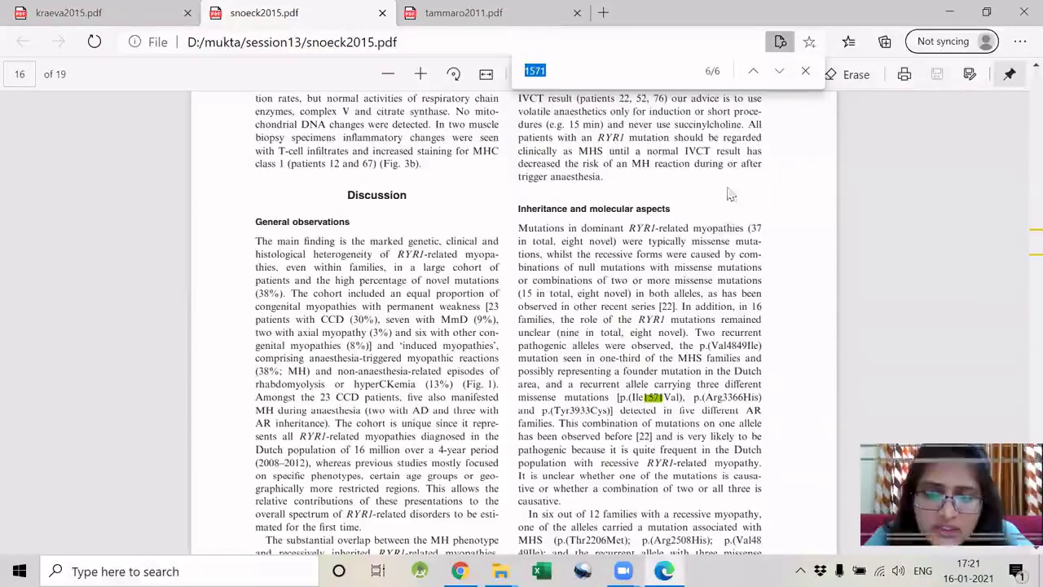
Switch to tammaro2011.pdf, view its title page, and browse back and forth through the matches for 1571.
key(ctrl+Tab)
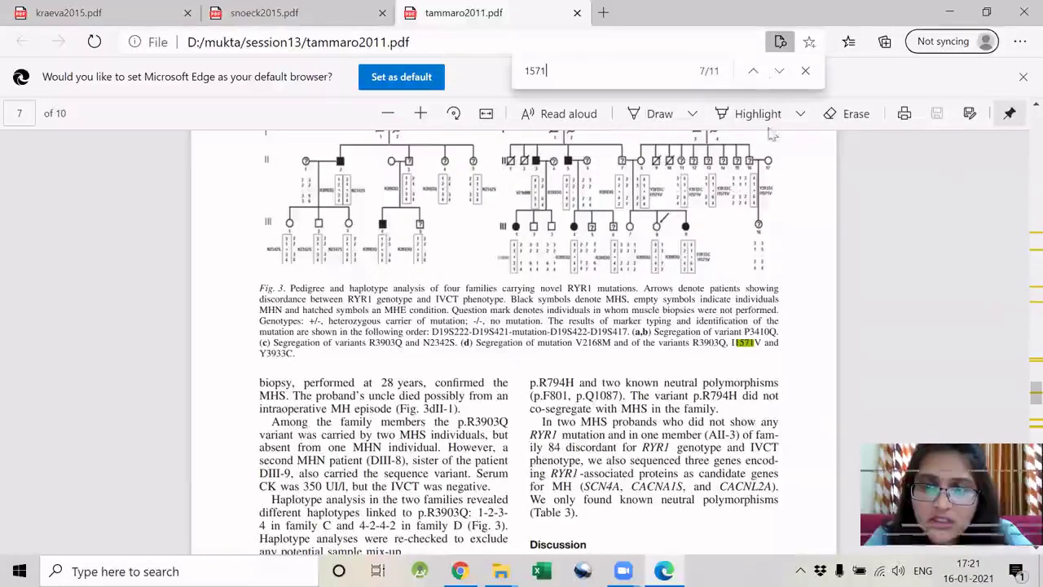
drag(1021, 396, 1029, 122)
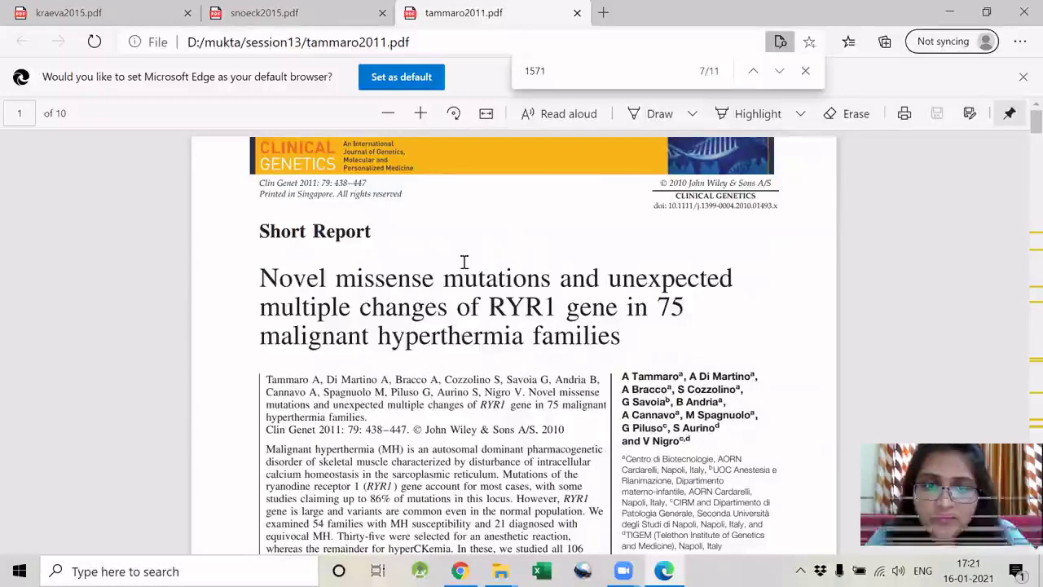
click(779, 72)
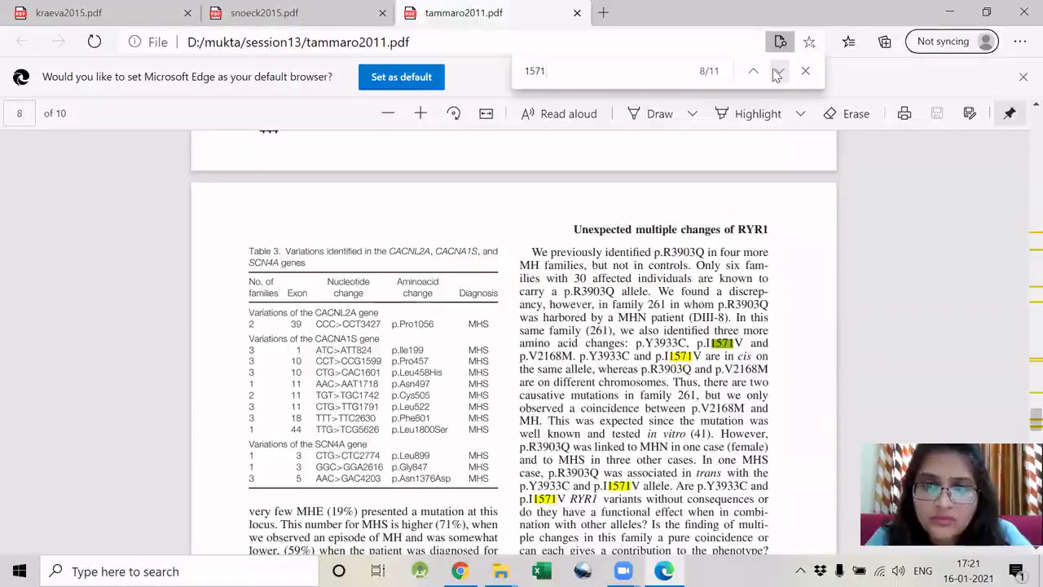
click(752, 72)
click(752, 72)
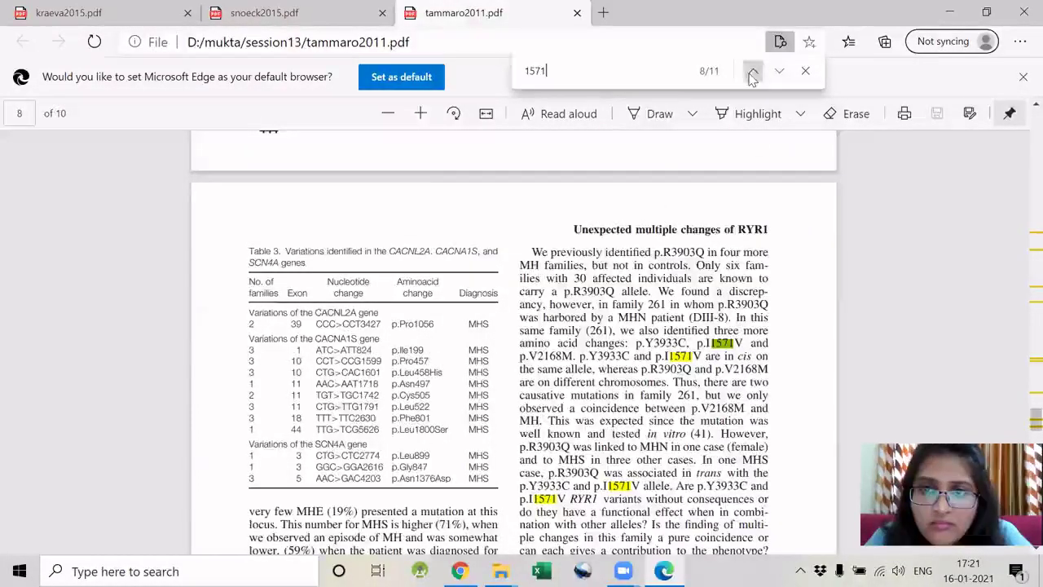
click(752, 71)
click(753, 72)
click(753, 74)
click(752, 73)
click(752, 73)
click(753, 74)
click(752, 74)
click(752, 73)
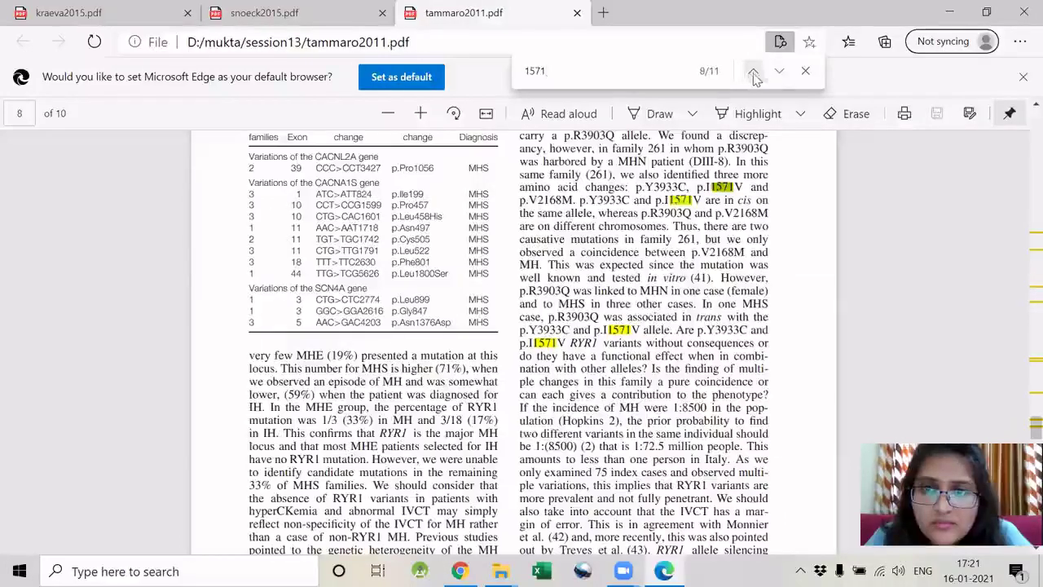
click(777, 74)
click(777, 74)
click(777, 73)
click(777, 73)
click(776, 73)
click(777, 74)
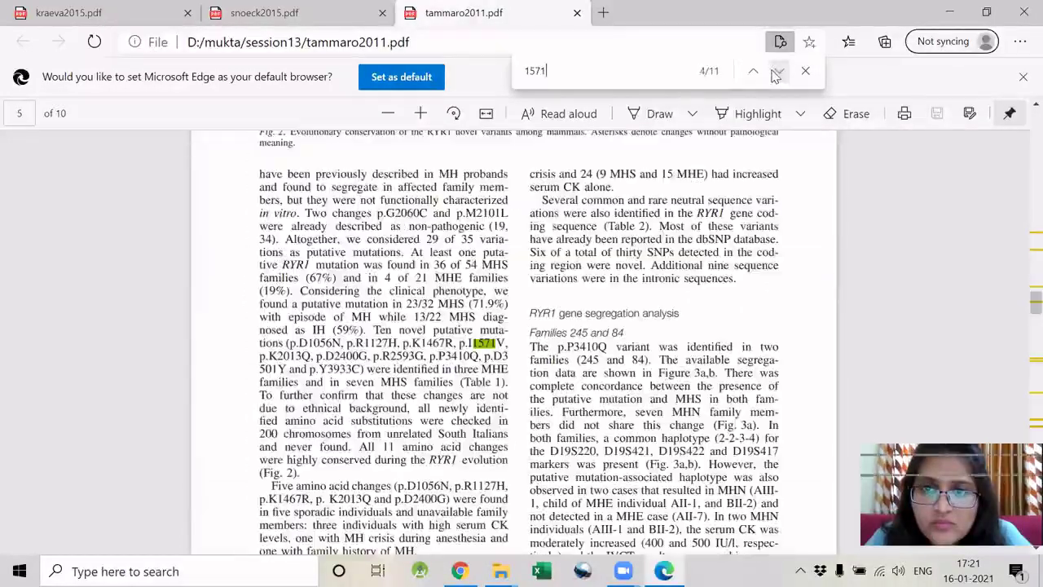
click(776, 74)
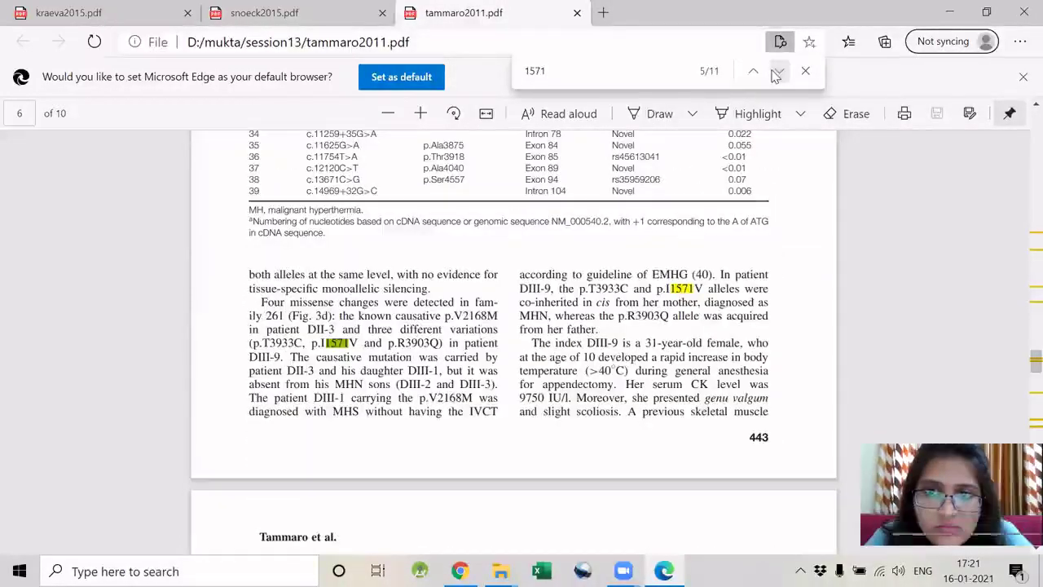
Return to the first match for 1571, in the Figure 1 map of amino acid changes along the RYR1 gene.
click(754, 71)
click(754, 71)
click(754, 72)
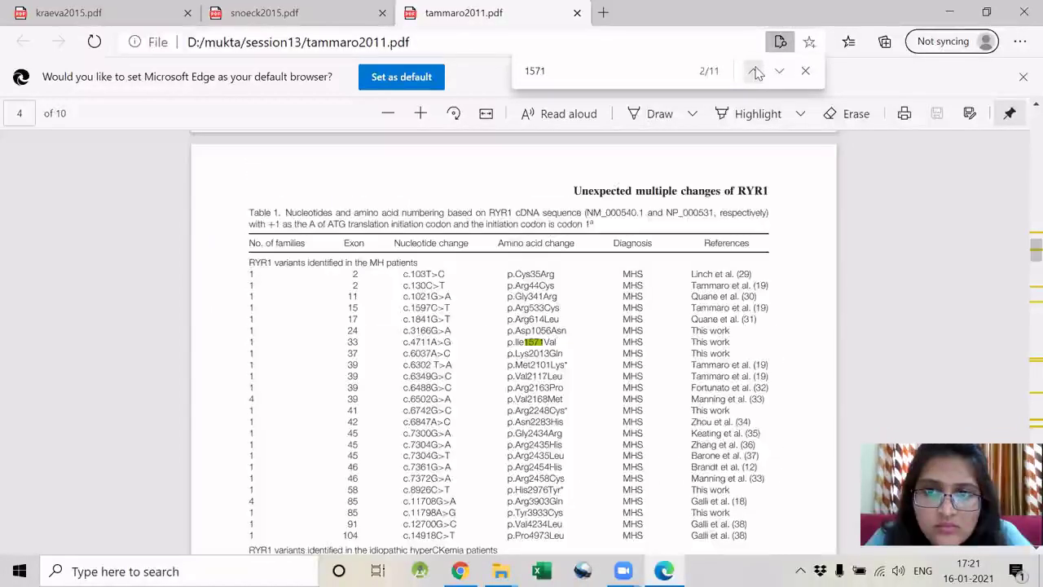
click(754, 72)
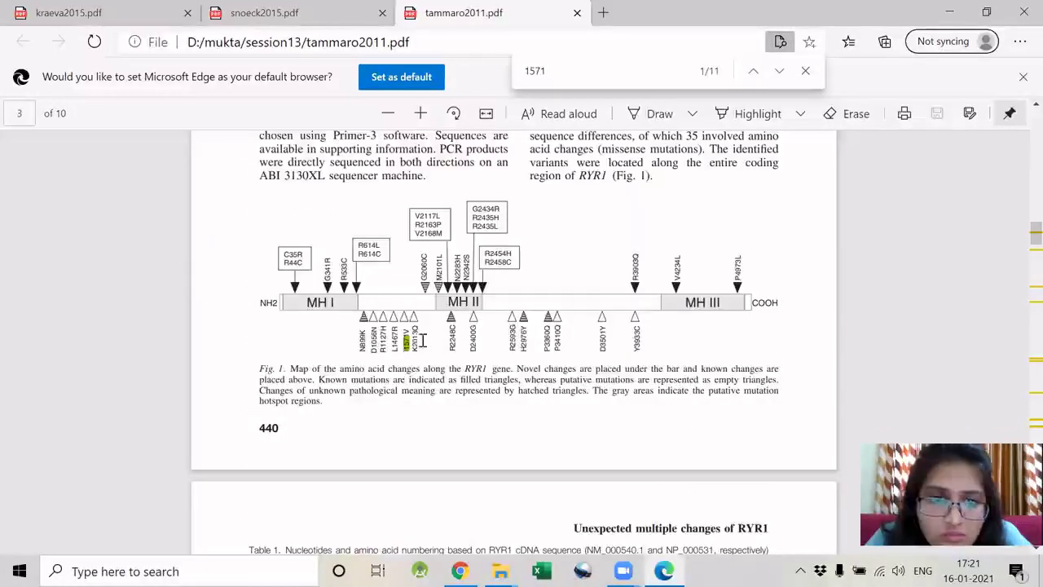
Check the 1571 matches in Table 1 and Figure 2, and select the sentence about ten novel putative mutations.
click(780, 72)
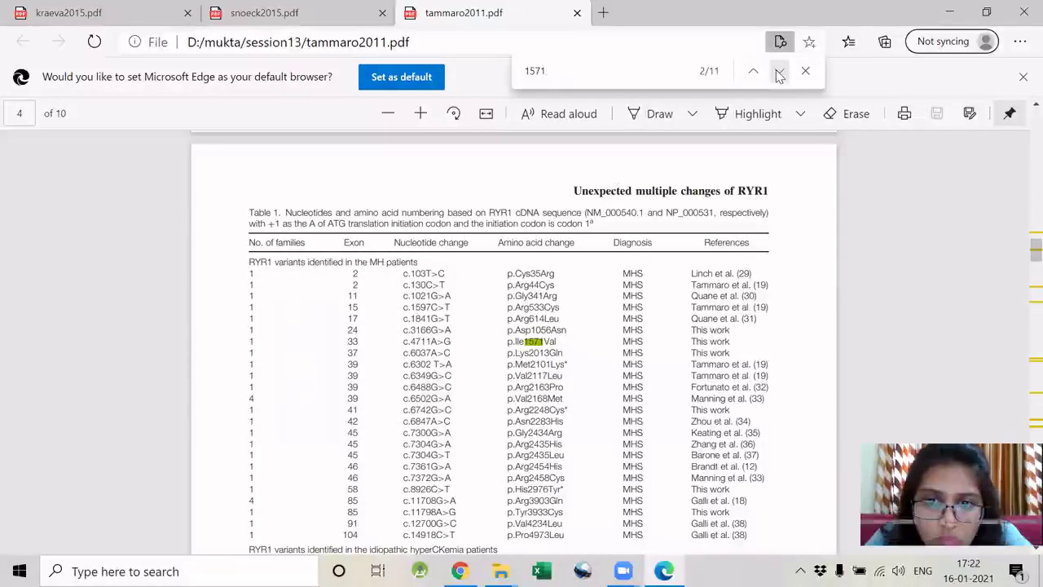
click(780, 71)
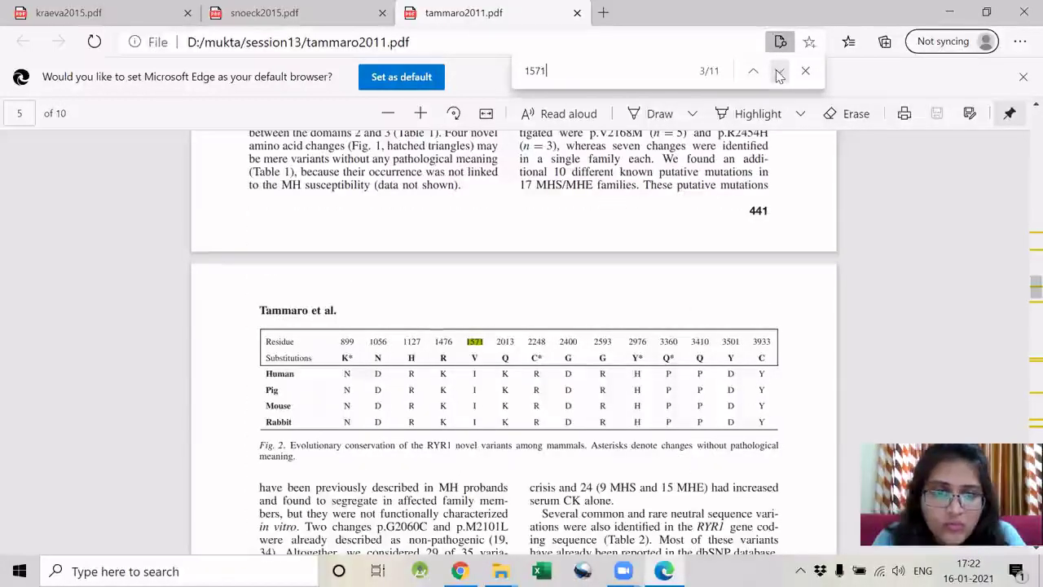
click(779, 72)
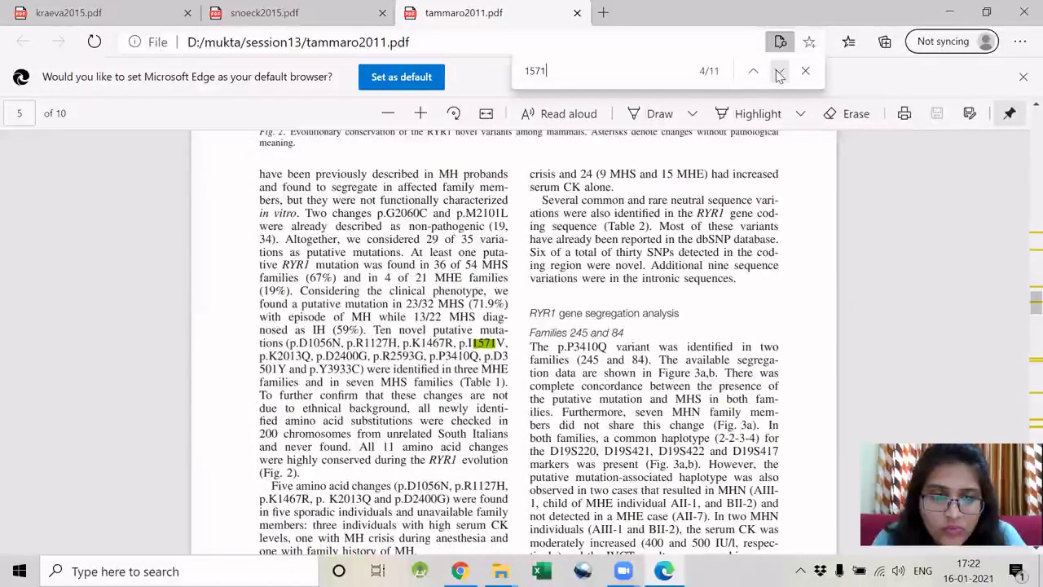
drag(375, 330, 454, 382)
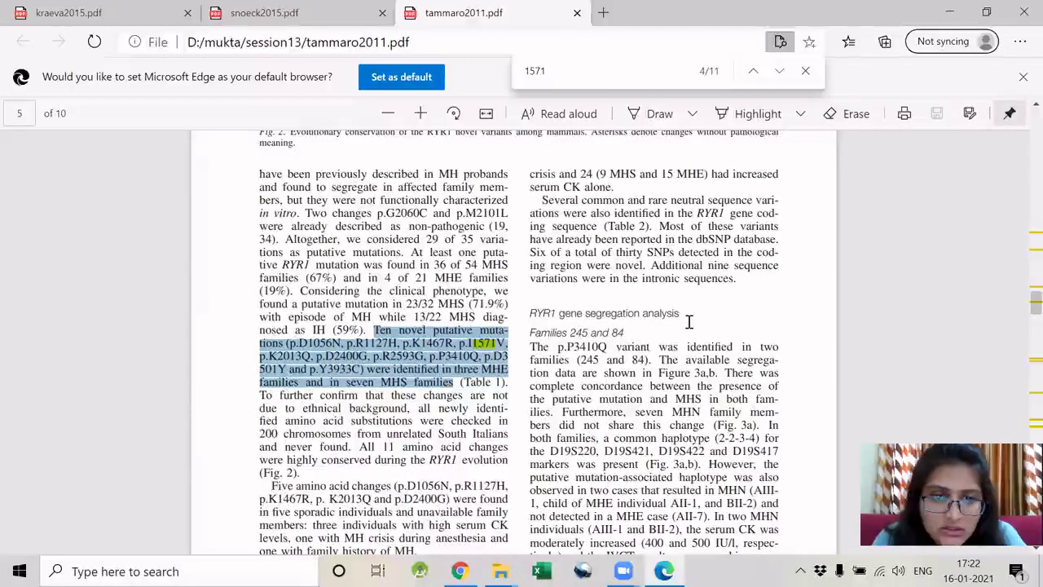
Go to the next 1571 match and select the passage about the alleles patient DIII-9 inherited from her parents.
click(781, 72)
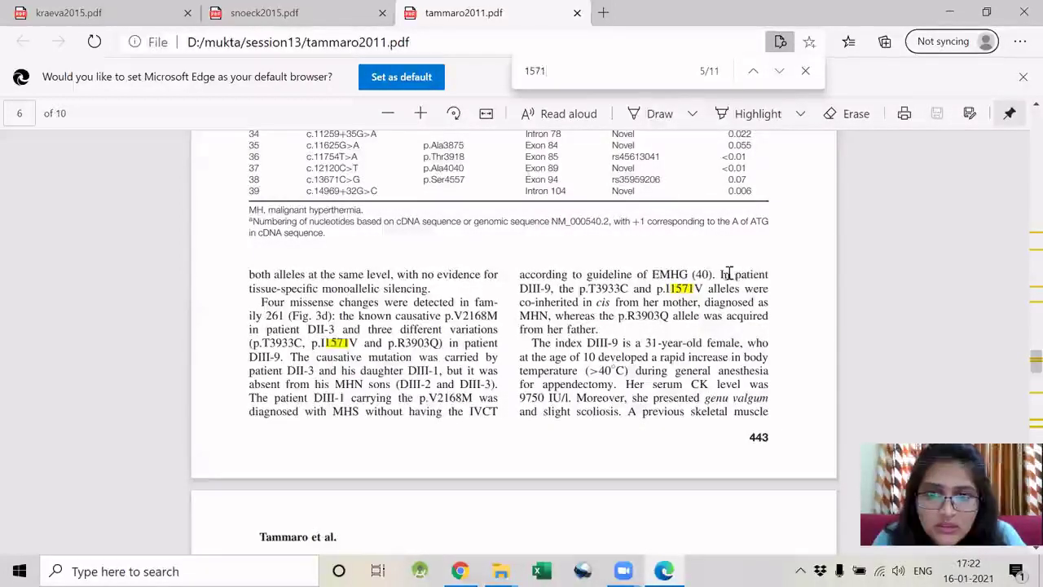
drag(758, 302, 765, 320)
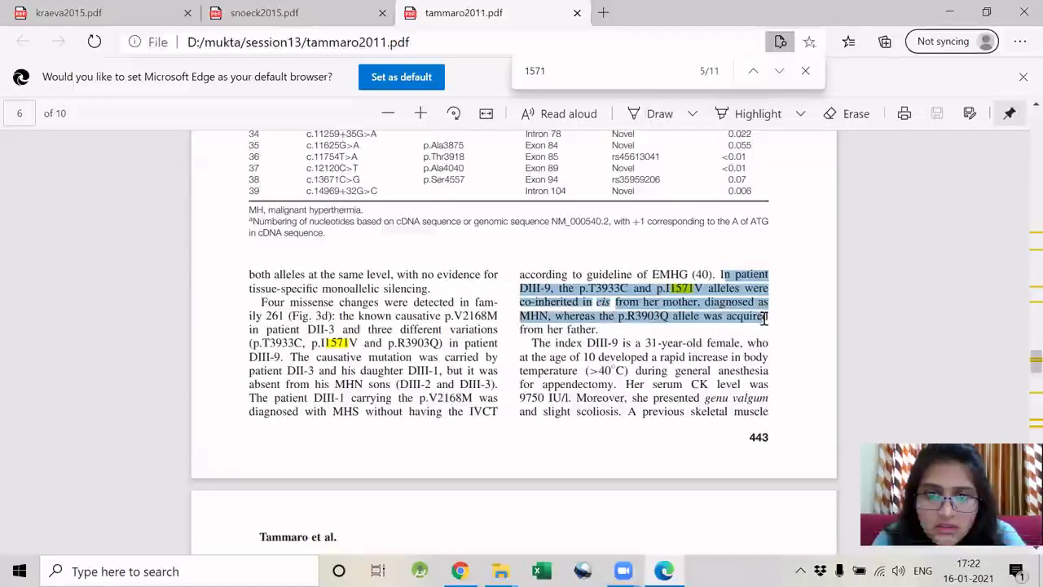
Copy the tammaro2011.pdf passage about p.T3933C and p.I1571V being co-inherited in cis from DIII-9's mother into row 17's BP2 cell in VariantsForDemo.
click(676, 287)
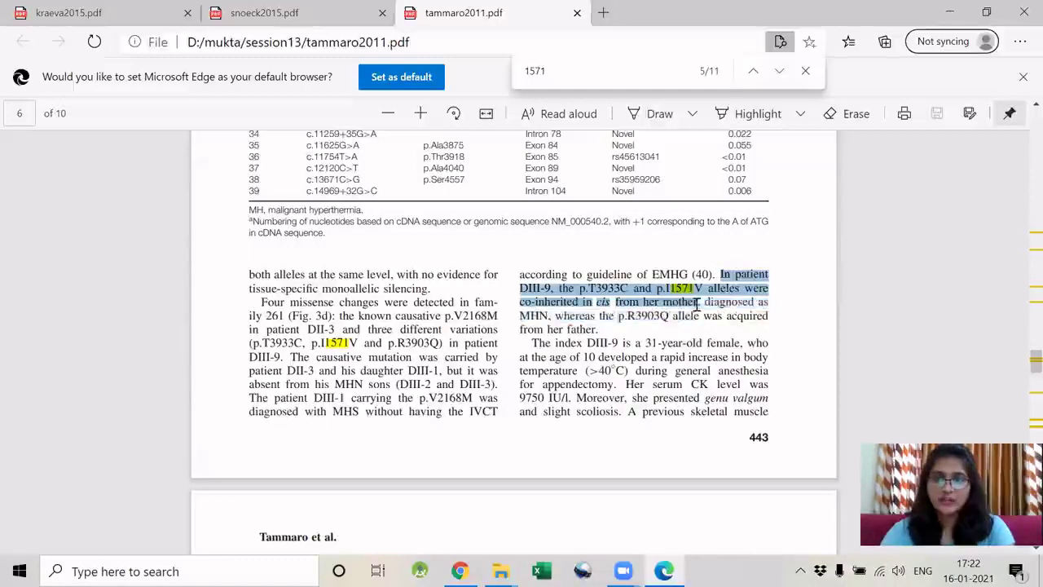
drag(697, 304, 703, 304)
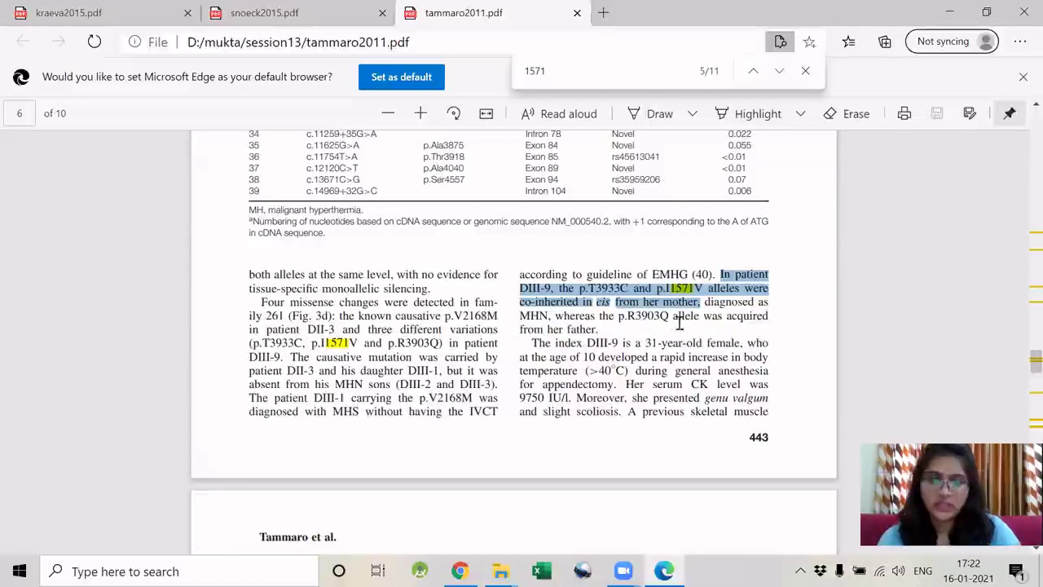
click(460, 571)
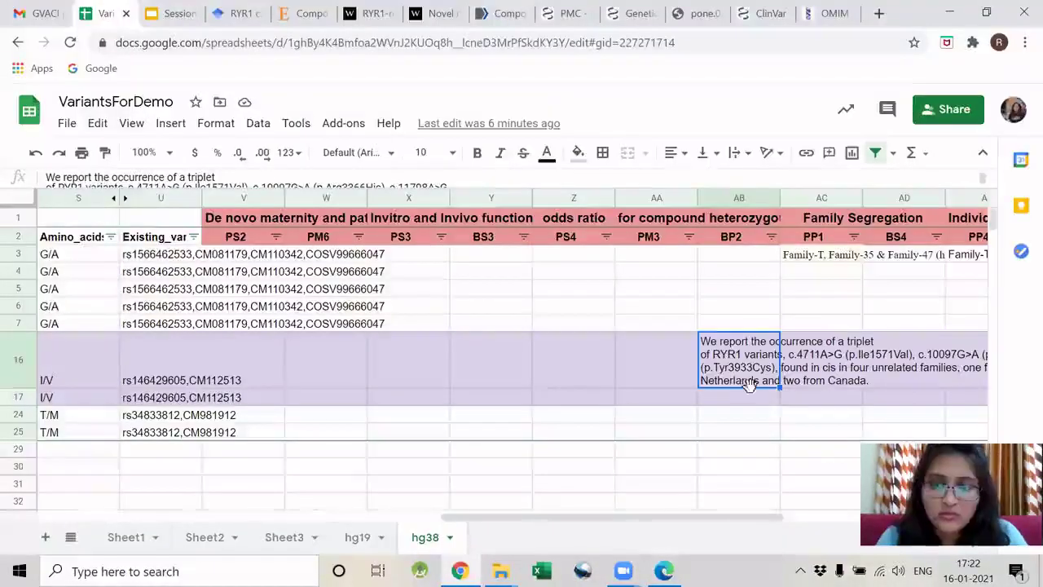
click(734, 400)
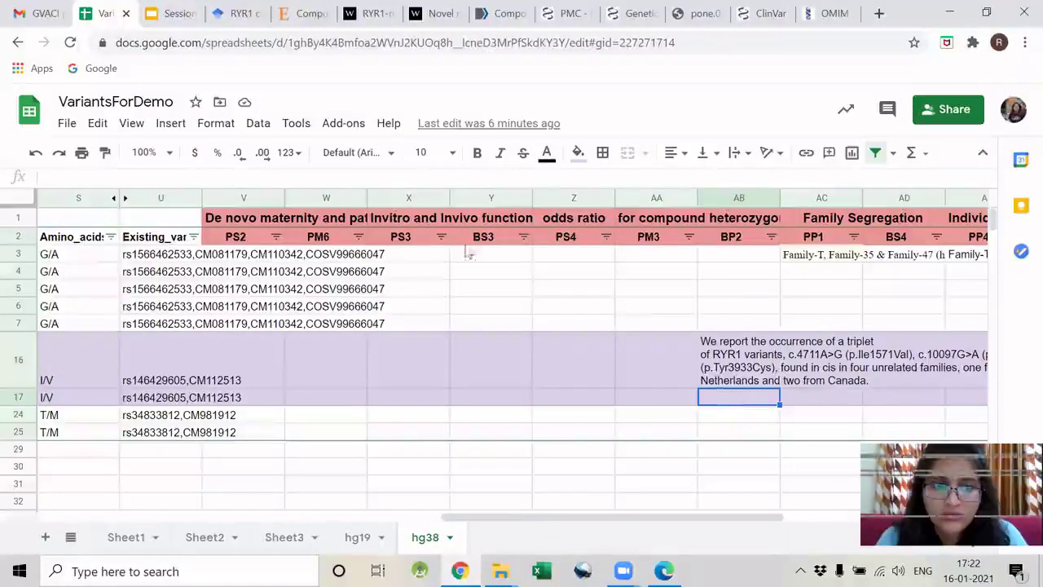
text(In patient DIII-9, the p.T3933C and p.I1571V alleles were co-inherited in cis from her mother,)
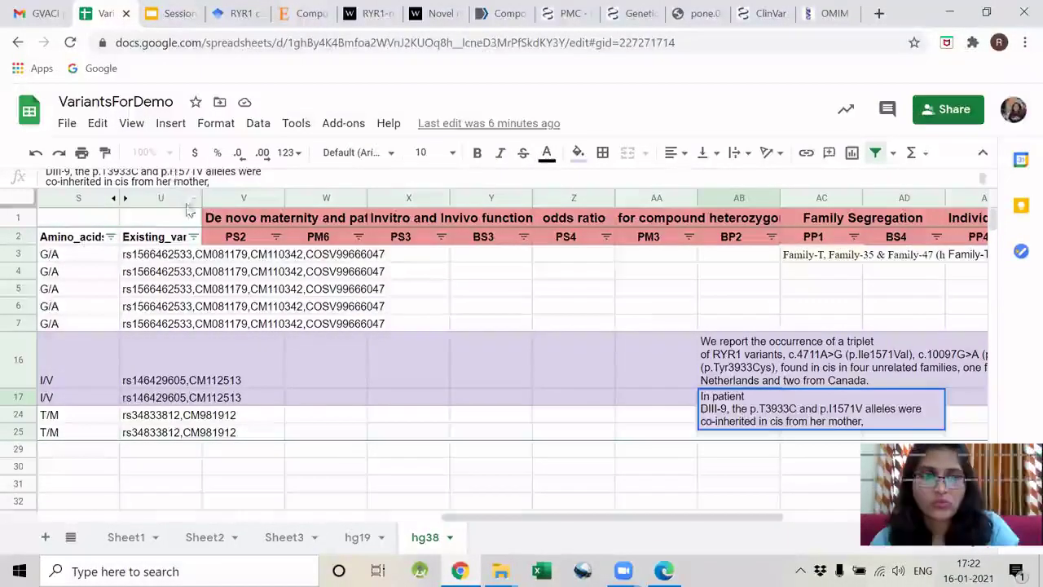
Return to tammaro2011.pdf, advance to the 1571 matches on page 8, and select the sentence about p.R3903Q associated in trans.
key(alt+Tab)
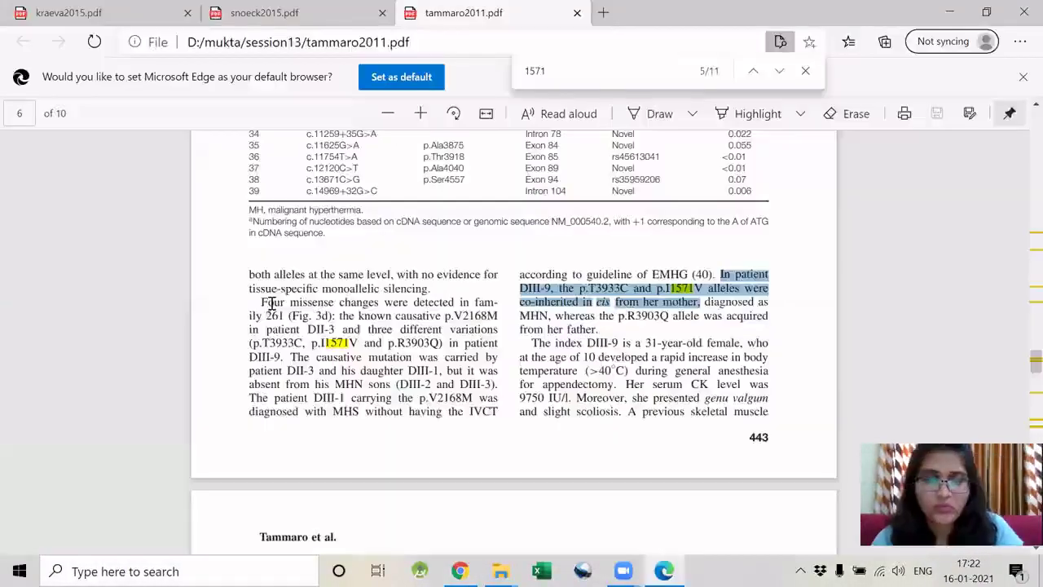
click(780, 71)
click(780, 71)
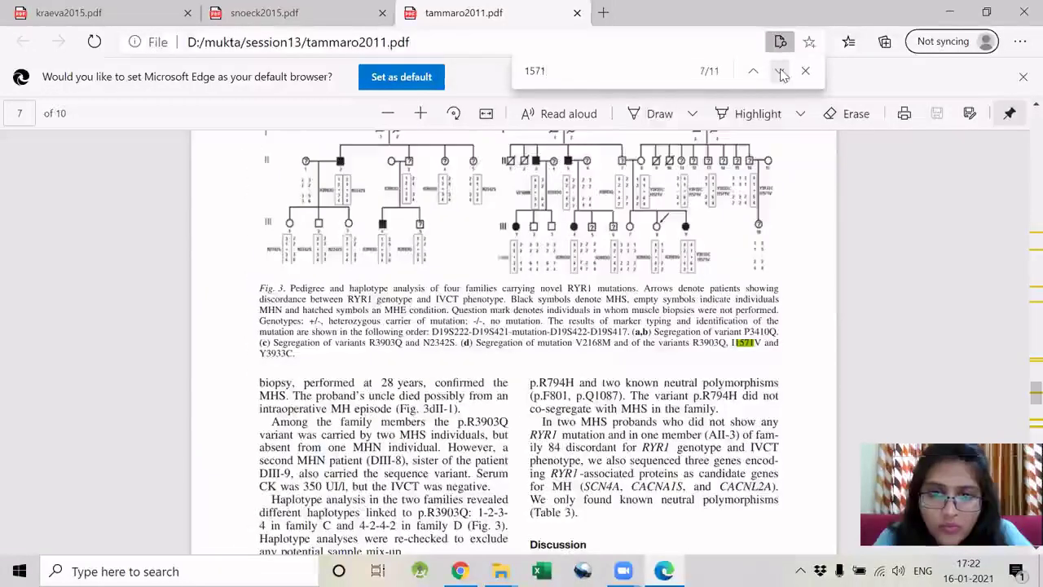
click(780, 71)
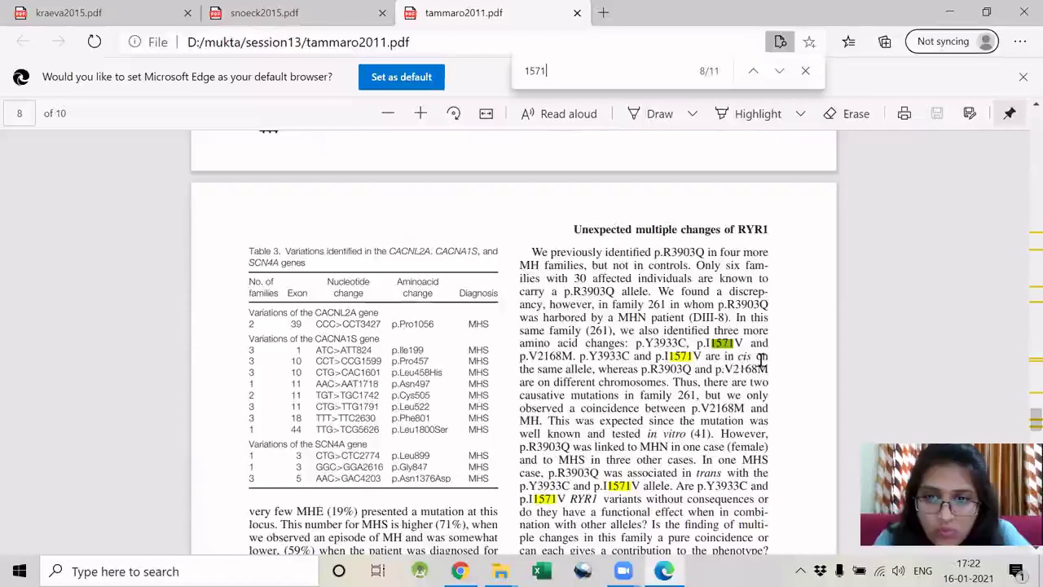
scroll(680, 376, down, 1)
scroll(681, 376, up, 2)
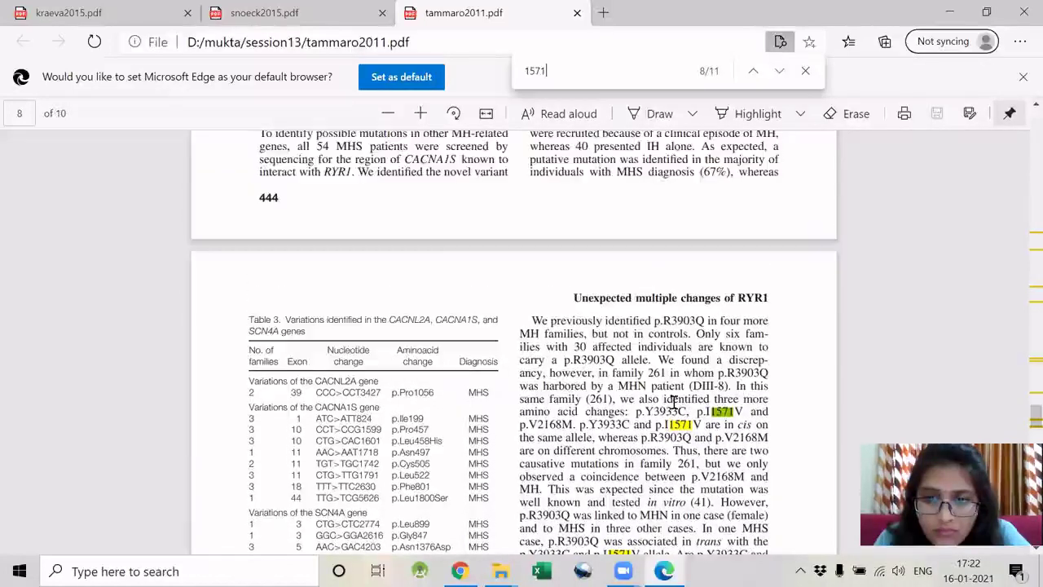
scroll(676, 391, down, 2)
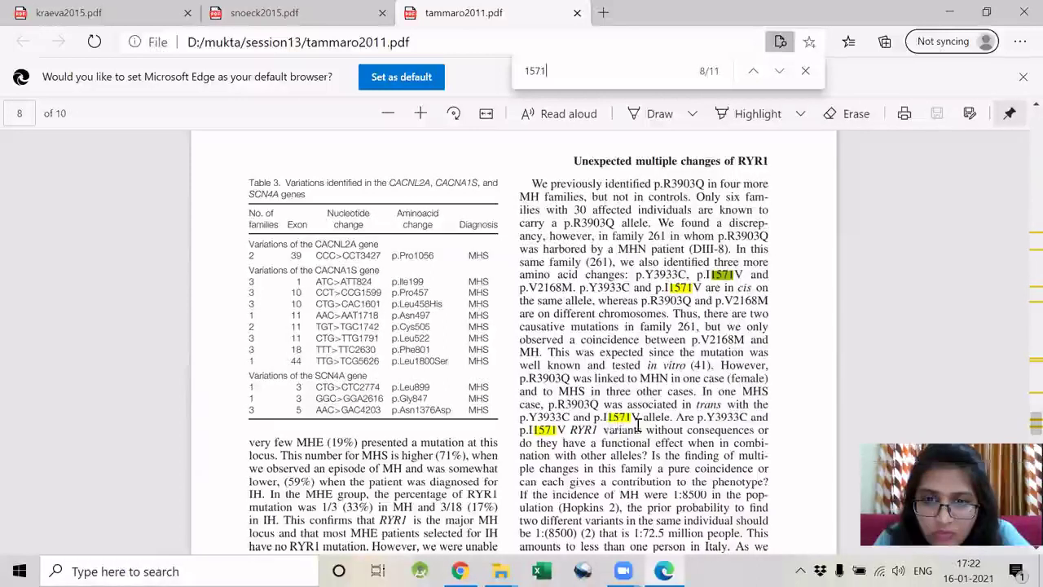
drag(706, 392, 675, 418)
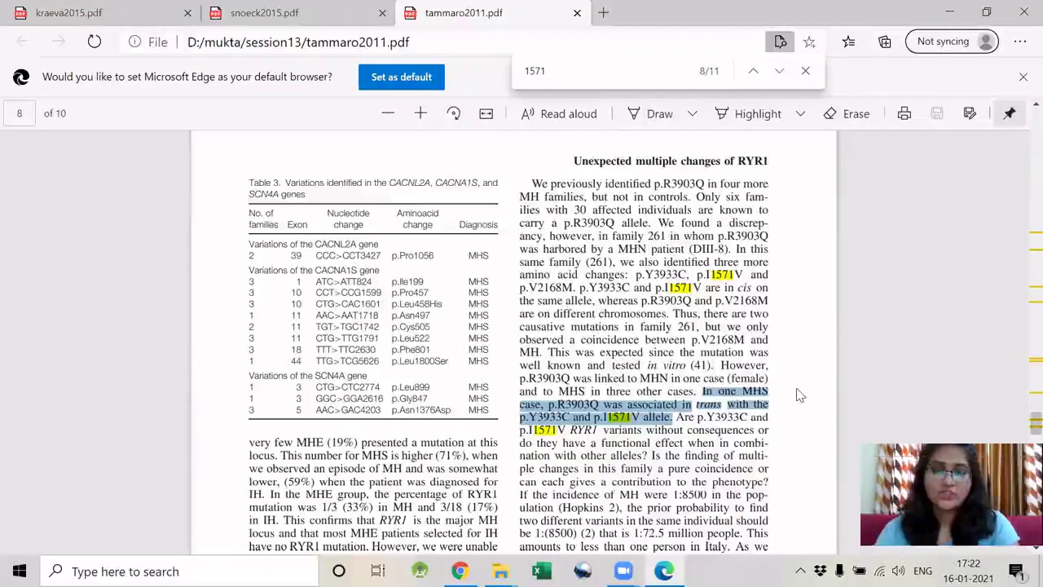
Paste the sentence about p.R3903Q in trans with the p.Y3933C and p.I1571V allele into row 17's PM3 cell in VariantsForDemo.
click(460, 571)
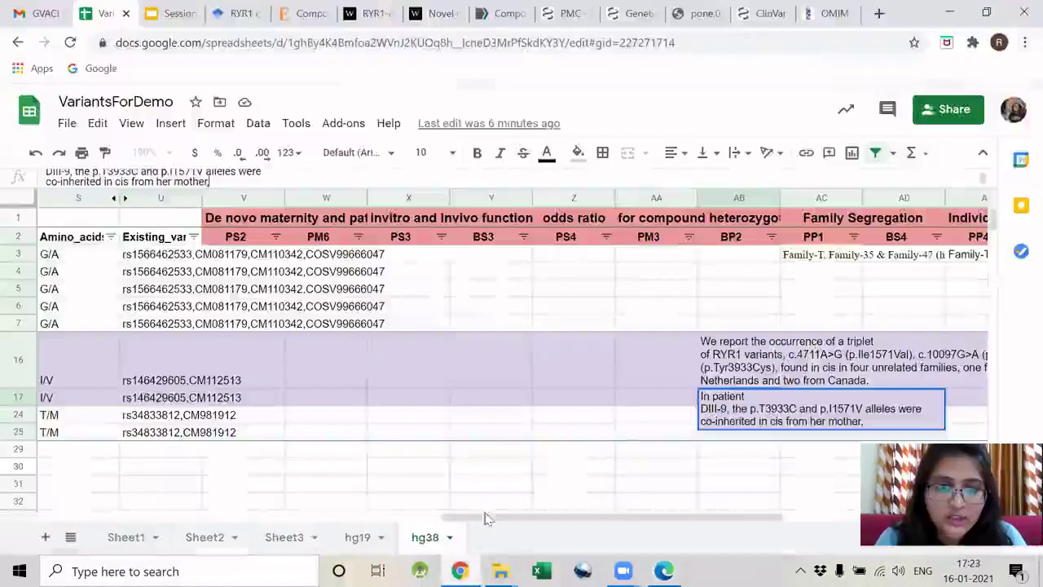
click(657, 400)
click(658, 364)
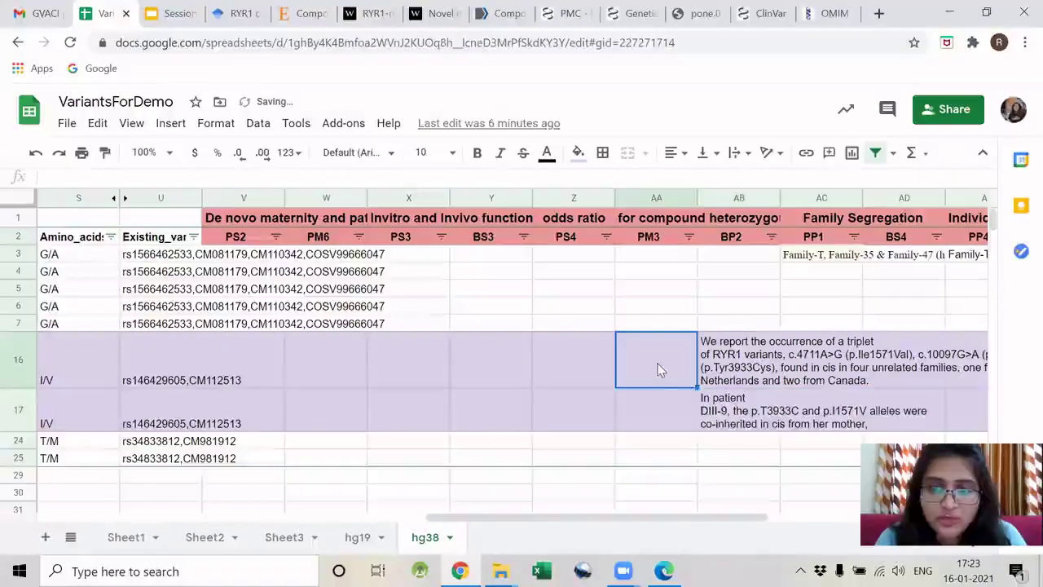
click(657, 401)
key(Return)
text(In one MHS case, p.R3903Q was associated in trans with the p.Y3933C and p.I1571V alleles.)
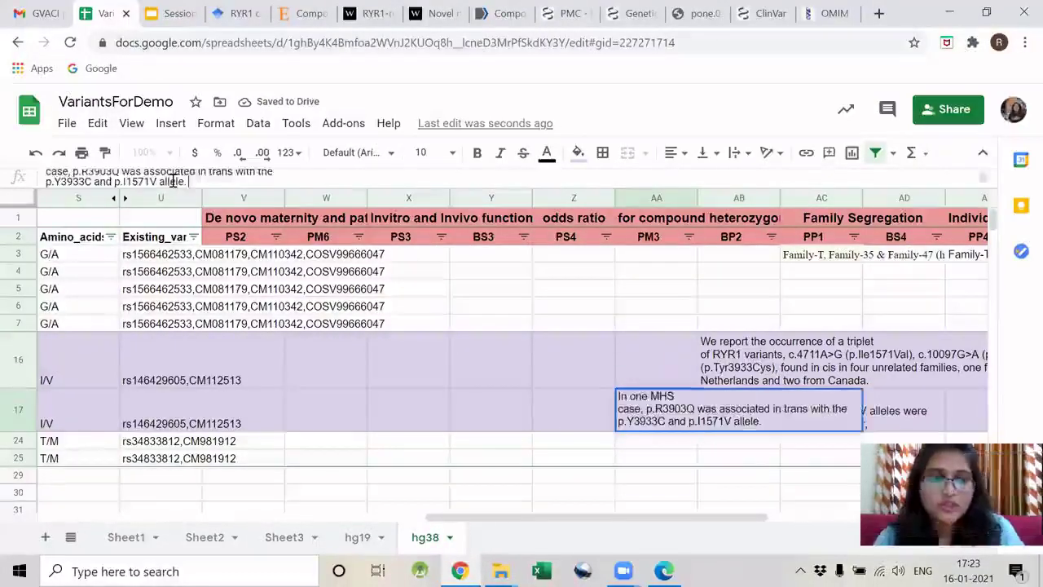
click(387, 310)
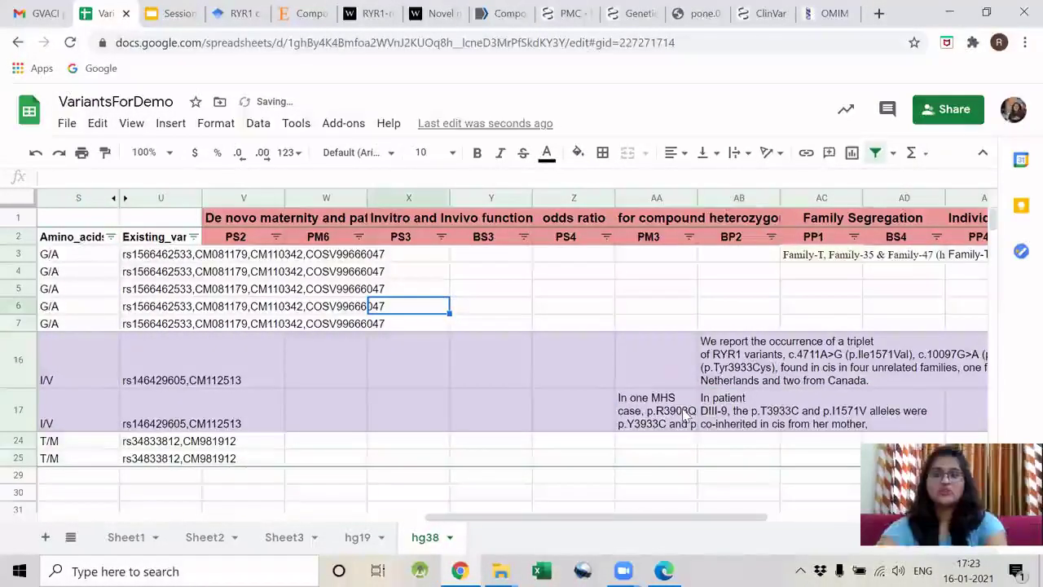
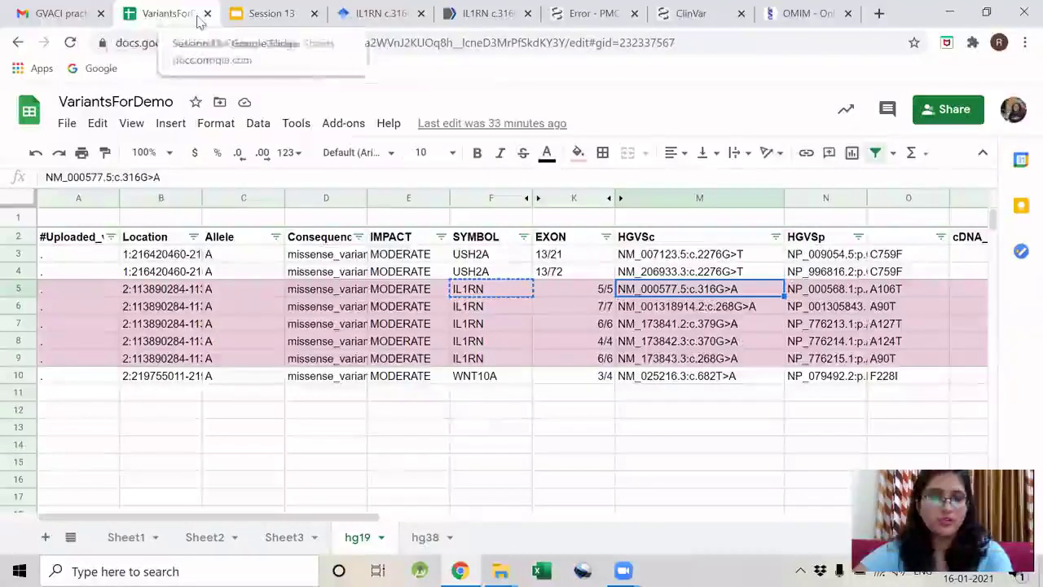
Review the search results for IL1RN c.316G>A in Google Scholar, PubMed and PMC.
key(ctrl+Tab)
key(ctrl+Tab)
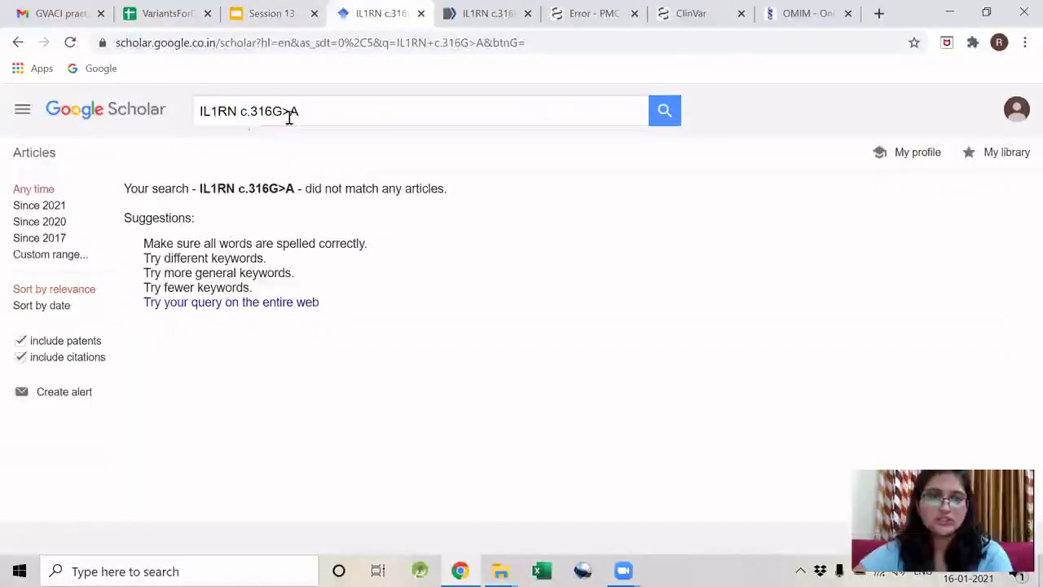
key(ctrl+Tab)
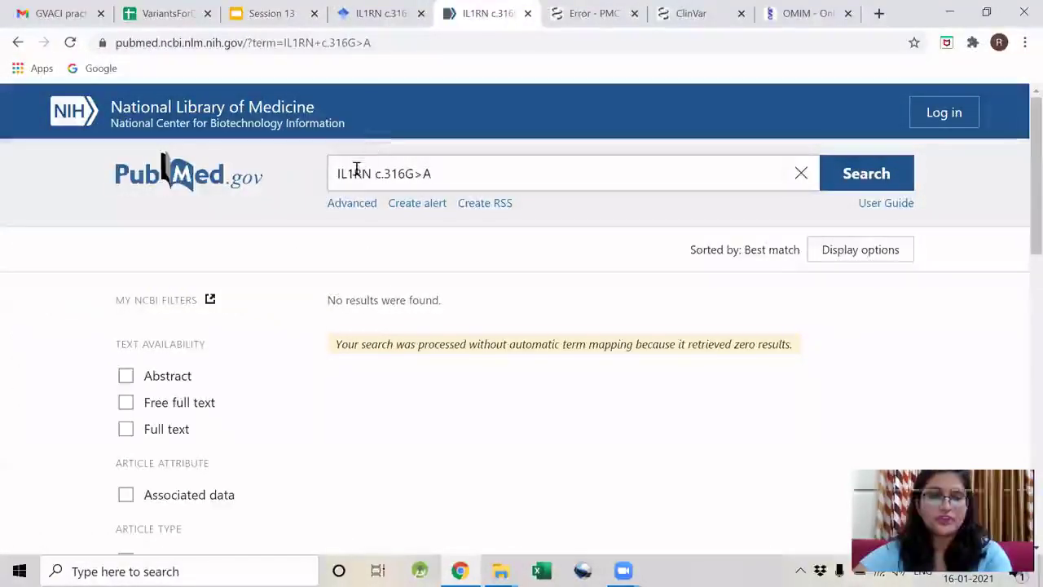
key(ctrl+Tab)
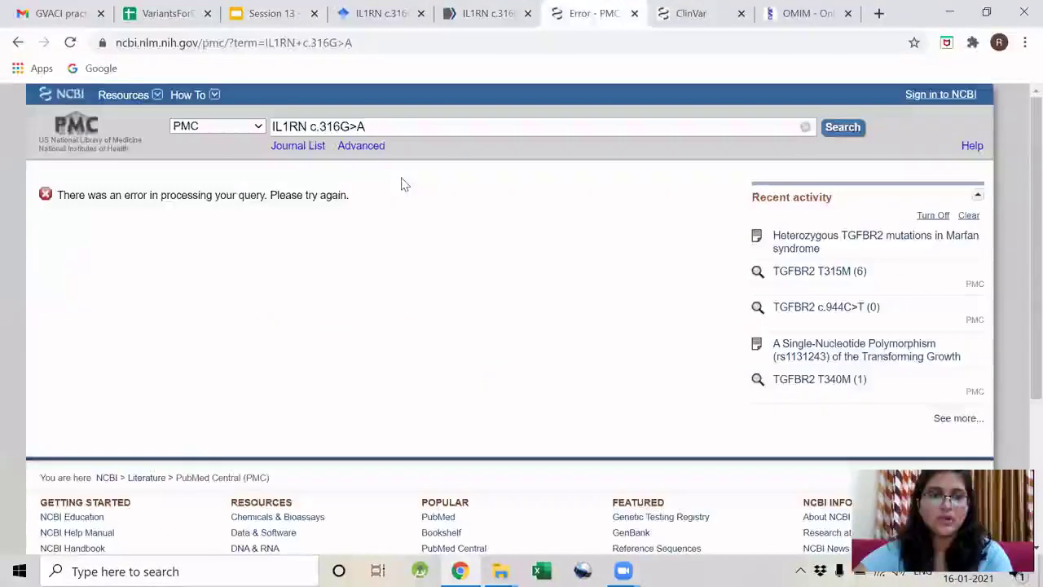
Copy the IL1RN amino acid change A106T from row 5 of the hg19 sheet in VariantsForDemo.
click(163, 13)
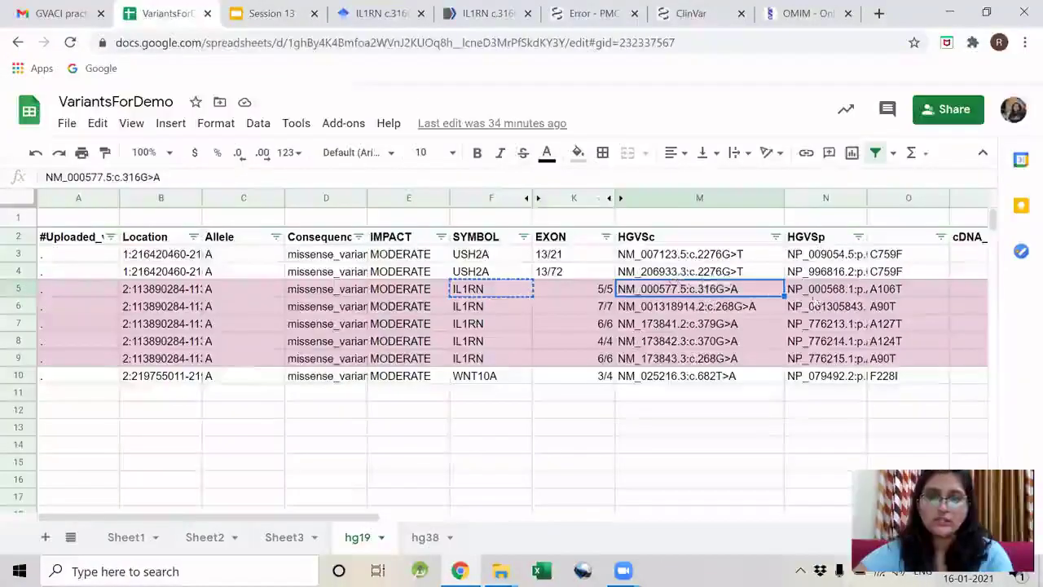
click(824, 289)
click(878, 295)
click(74, 177)
double_click(75, 177)
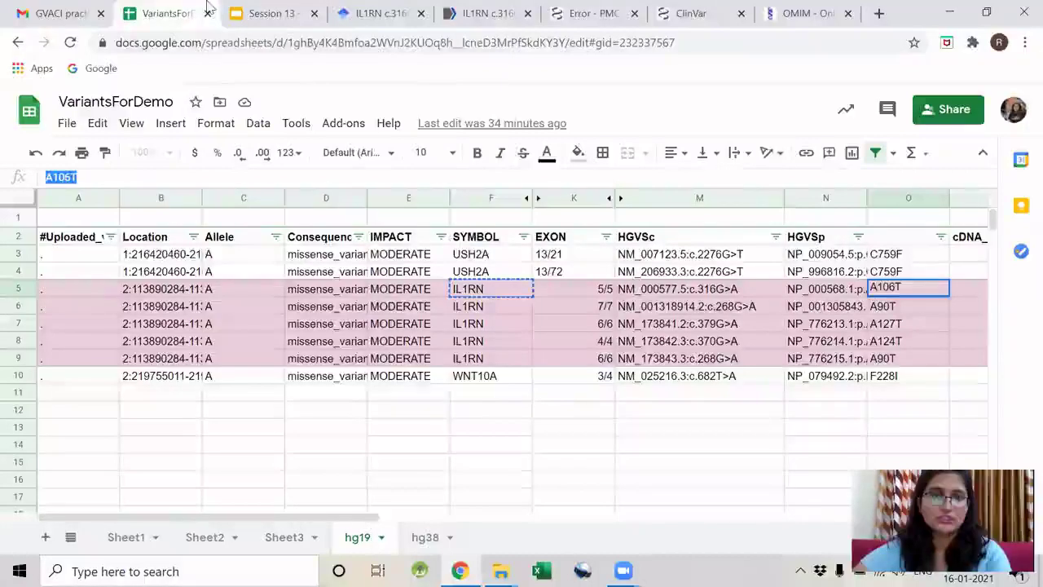
Search Google Scholar for IL1RN A106T and select the query text for reuse.
click(380, 13)
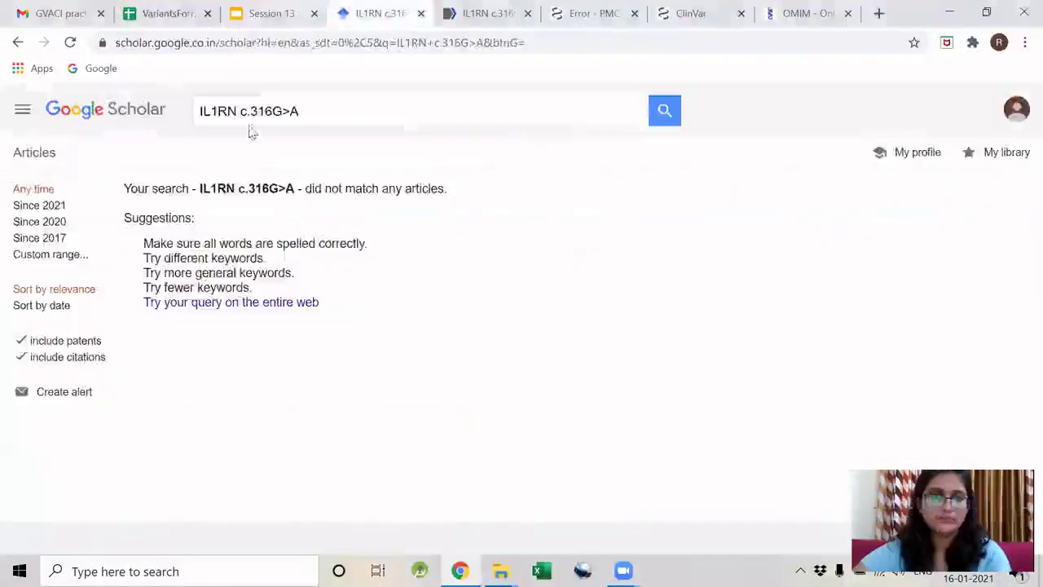
drag(326, 112, 330, 112)
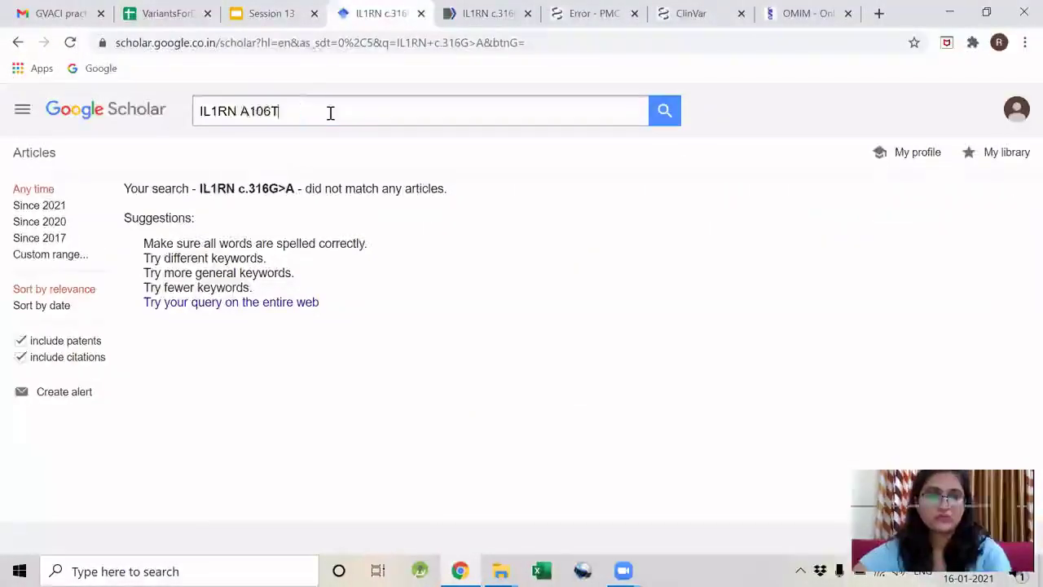
key(Return)
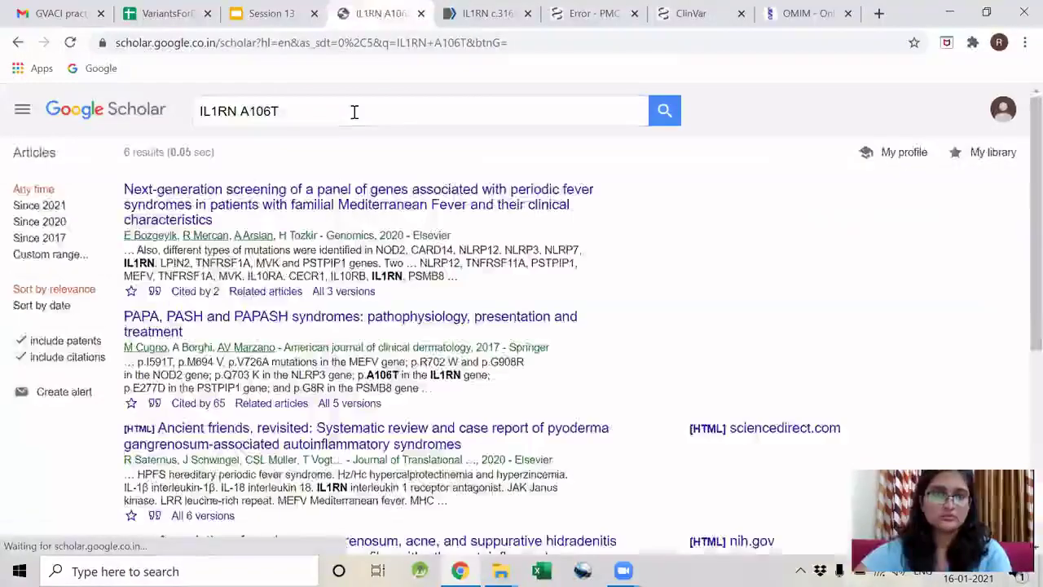
triple_click(355, 111)
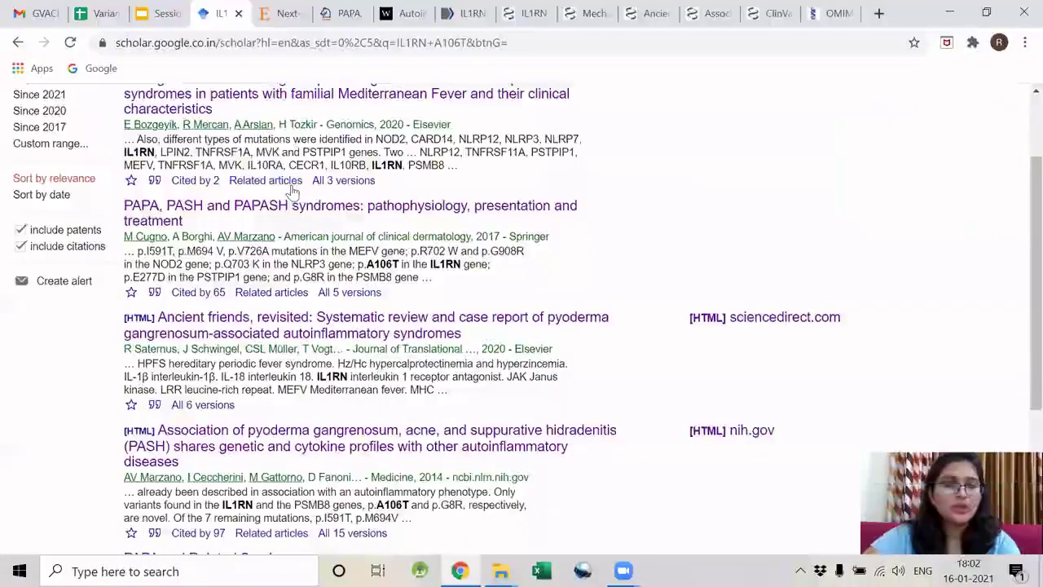
Look through the Google Scholar results for IL1RN A106T to see which articles mention the variant.
scroll(303, 228, up, 5)
scroll(302, 226, down, 4)
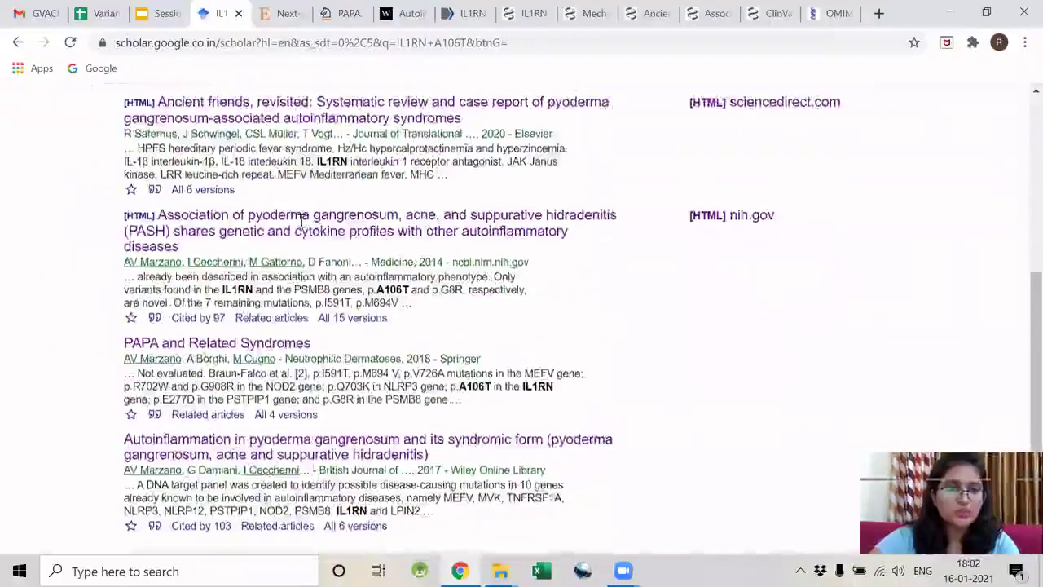
scroll(303, 226, up, 1)
scroll(303, 226, up, 1)
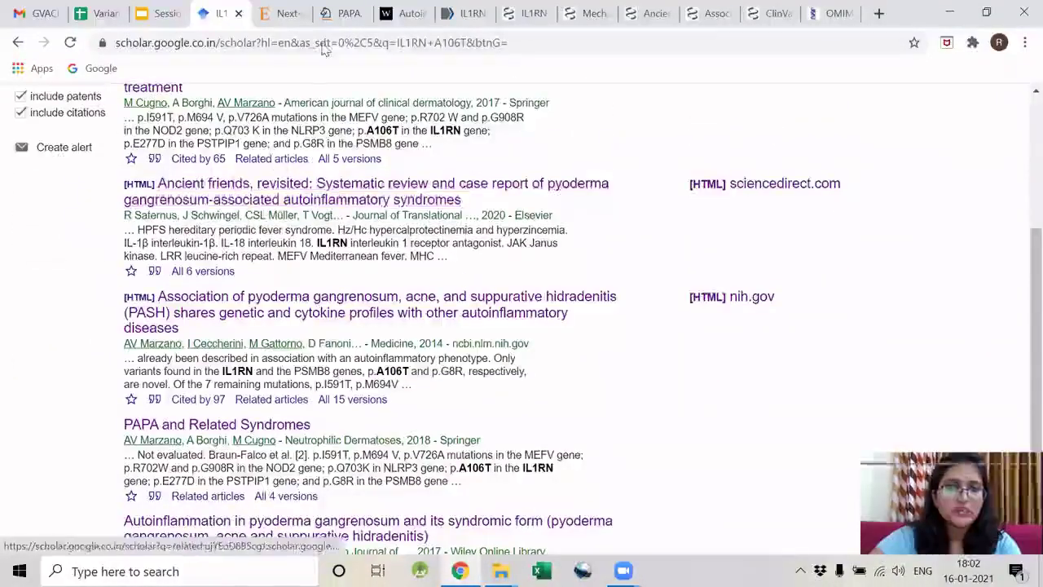
Check the ScienceDirect article on periodic fever gene screening for A106T, and close the article.
key(ctrl+Tab)
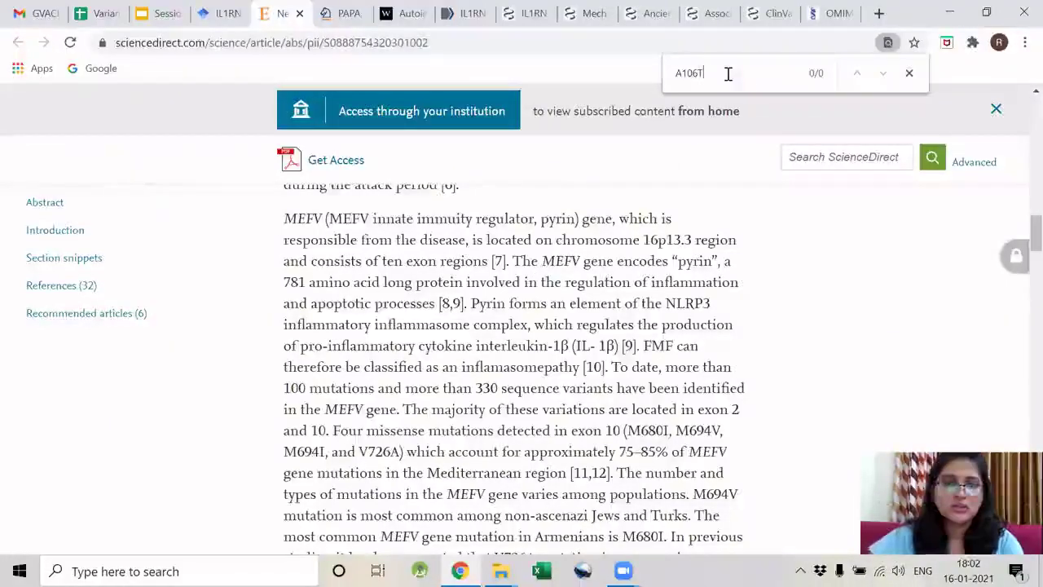
scroll(663, 291, down, 5)
scroll(664, 291, up, 4)
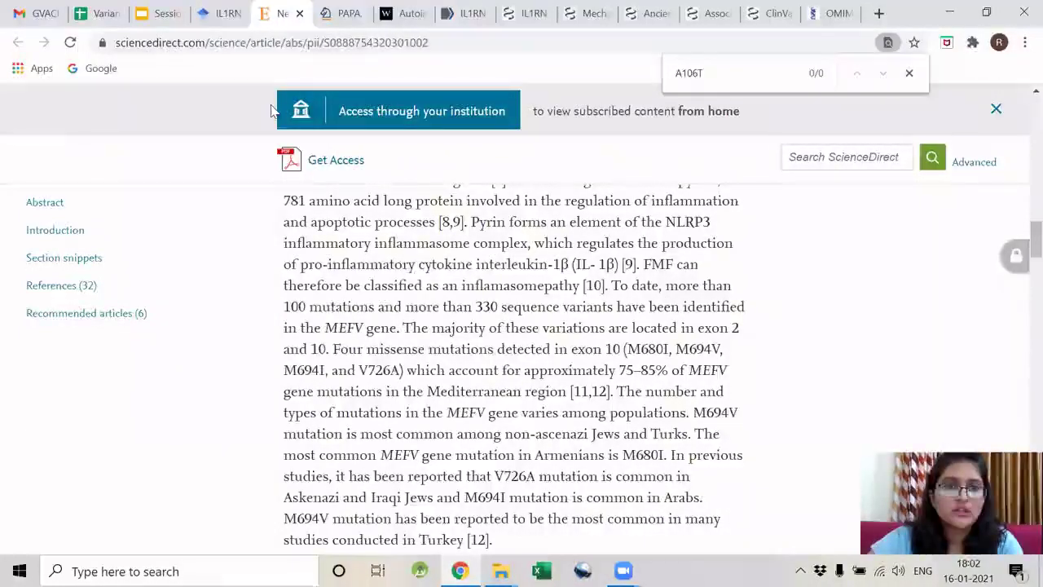
click(299, 13)
Skim the SpringerLink article on PAPA, PASH and PAPASH syndromes, and search the Wiley pyoderma gangrenosum abstract for A106T.
scroll(330, 297, down, 5)
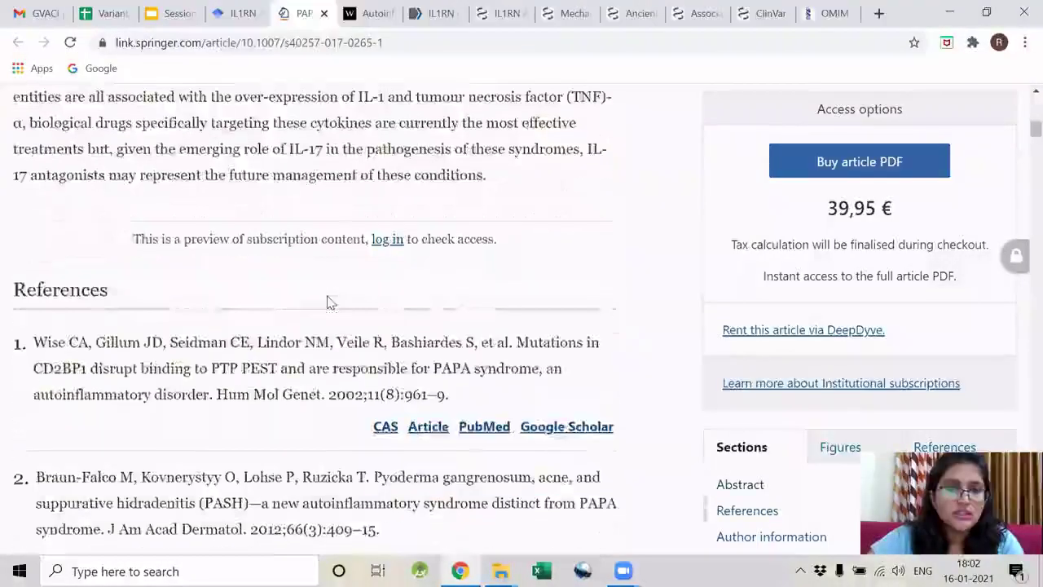
scroll(330, 303, up, 8)
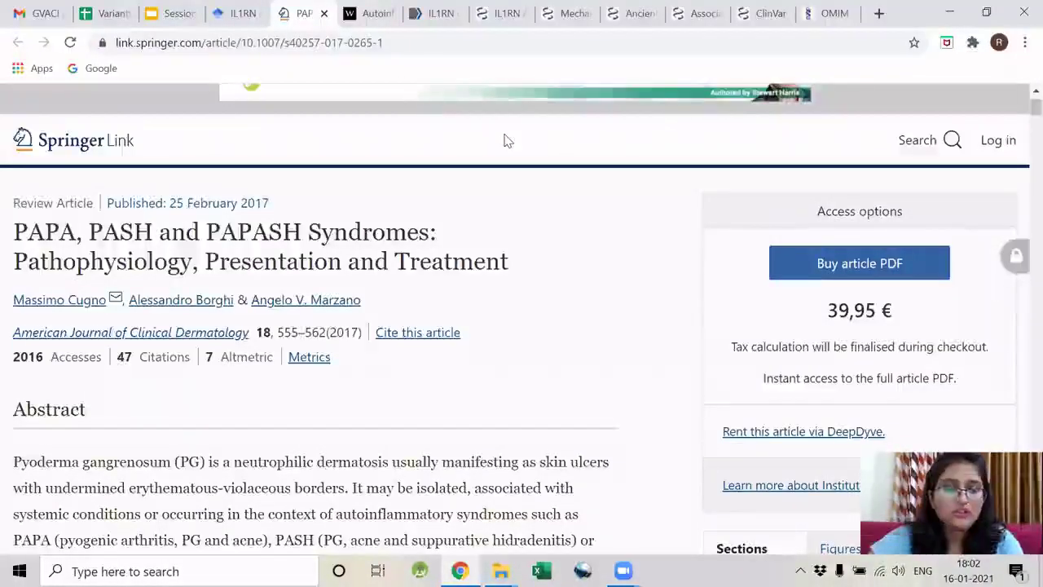
key(ctrl+Tab)
scroll(216, 309, down, 5)
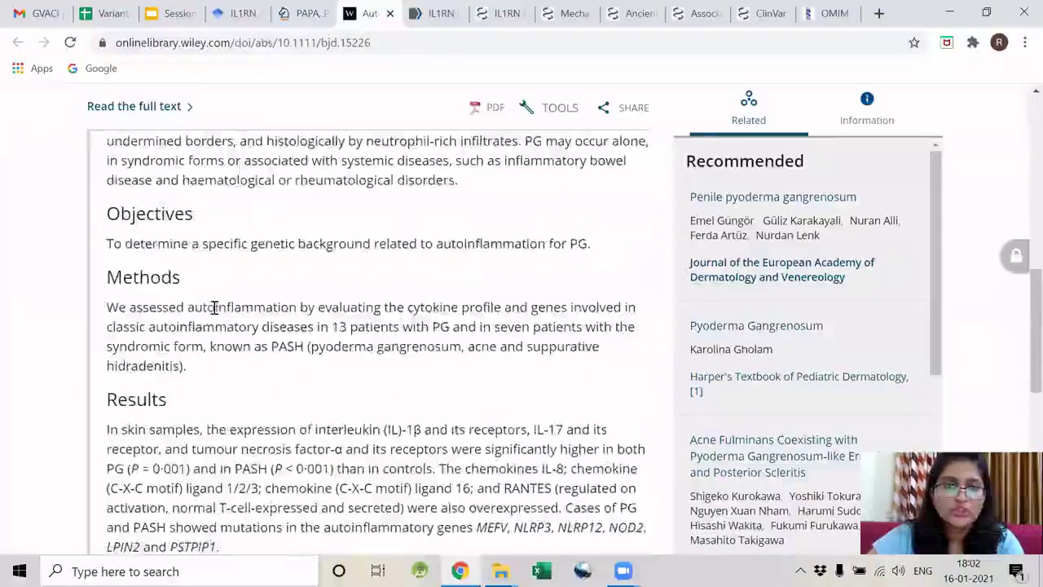
scroll(219, 308, up, 3)
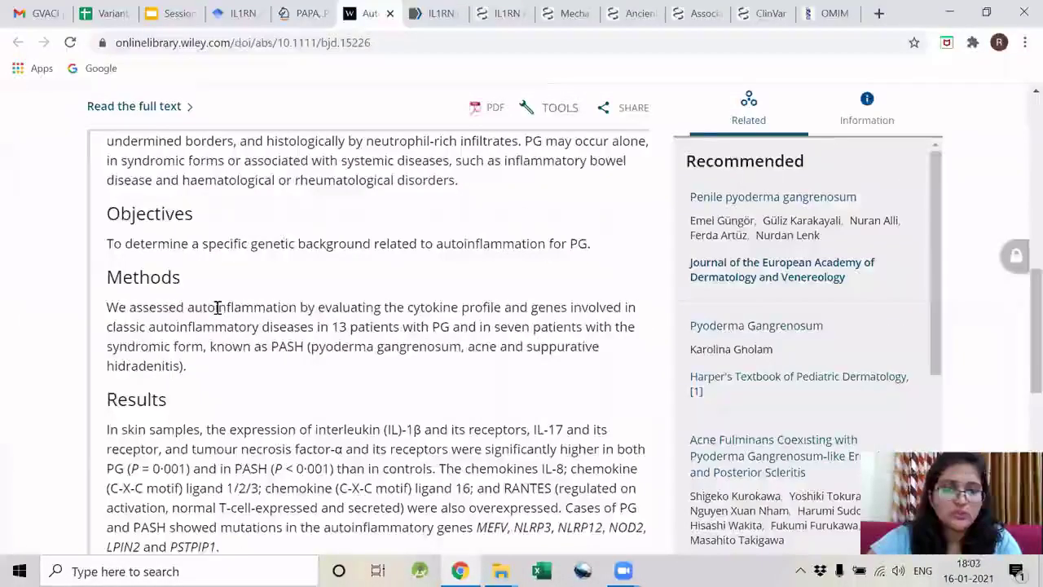
key(ctrl+f)
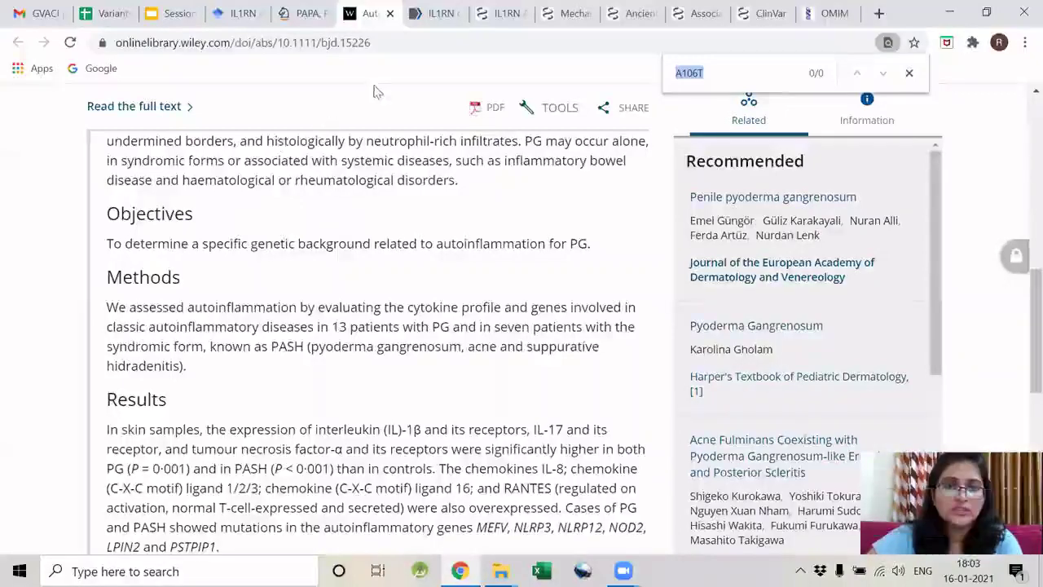
Find the A106T mentions in the PMC article "Mechanisms of Inflammation in Neutrophil-Mediated Skin Diseases", including Table 1.
key(ctrl+Tab)
key(ctrl+Tab)
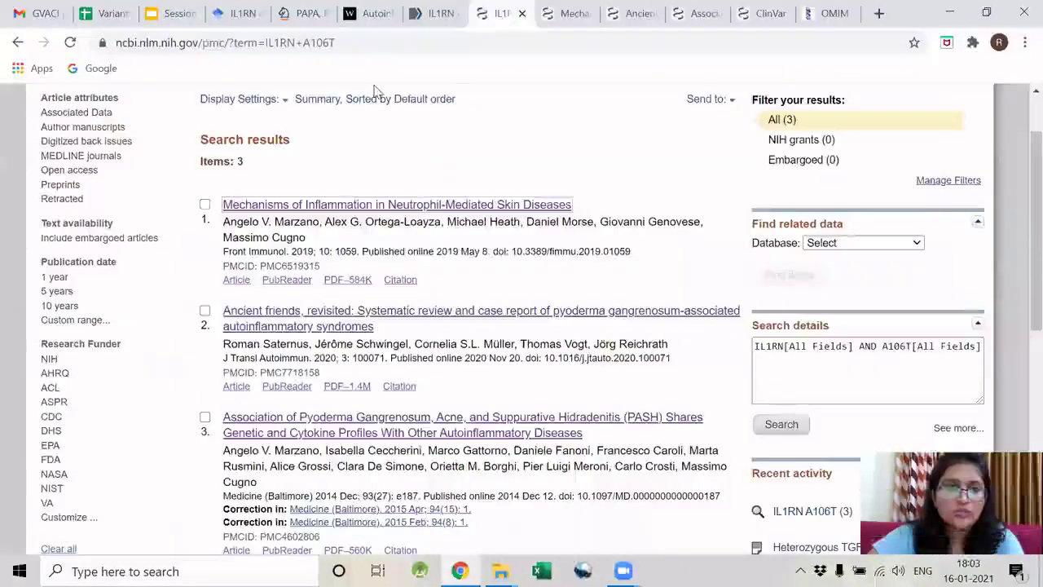
key(ctrl+Tab)
scroll(505, 175, up, 4)
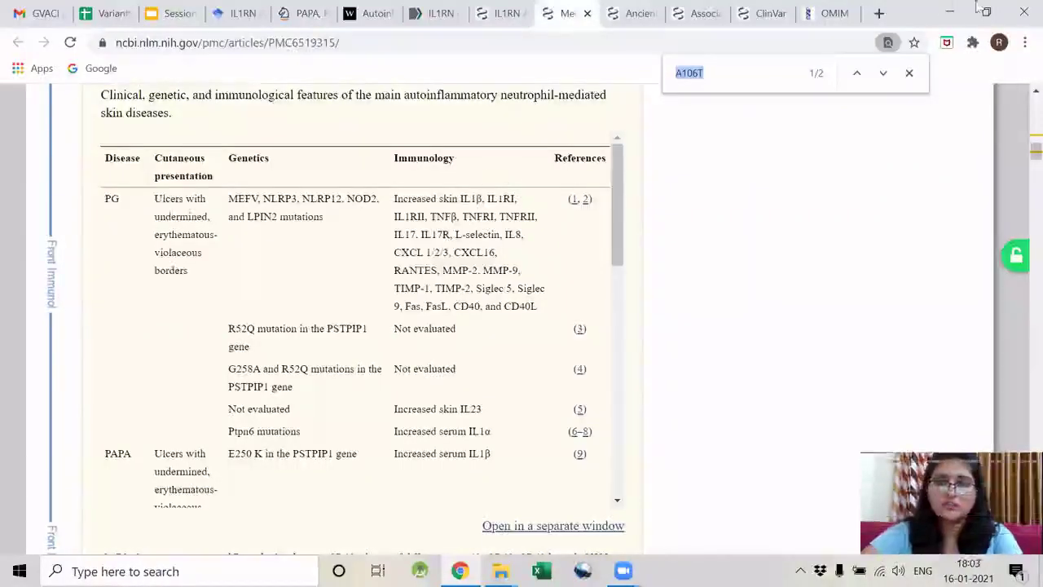
click(883, 73)
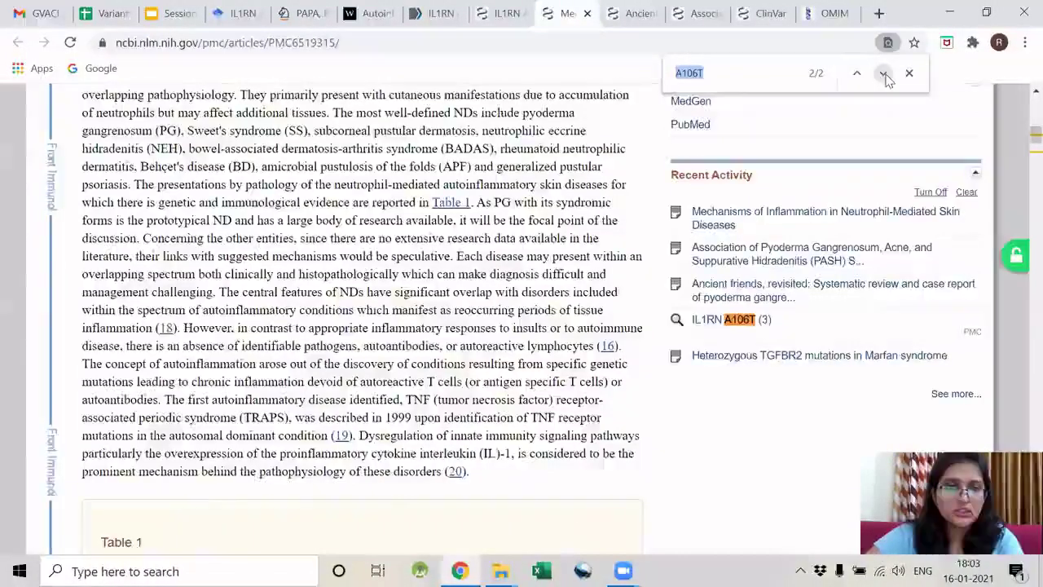
click(883, 74)
click(883, 74)
click(883, 73)
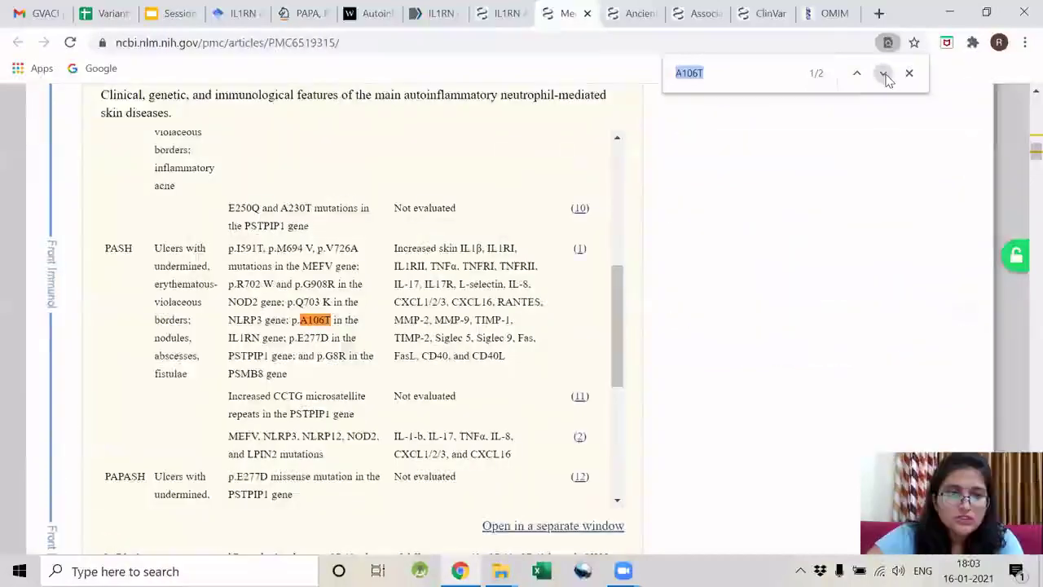
click(884, 73)
click(883, 74)
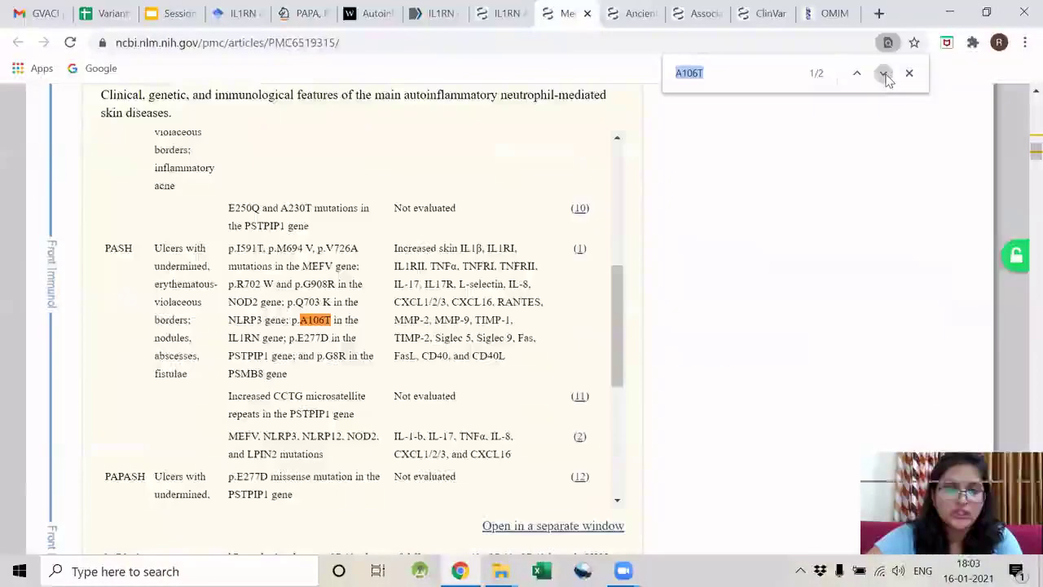
Find the A106T mention in the mutation table of the PMC article "Ancient friends, revisited".
key(ctrl+Tab)
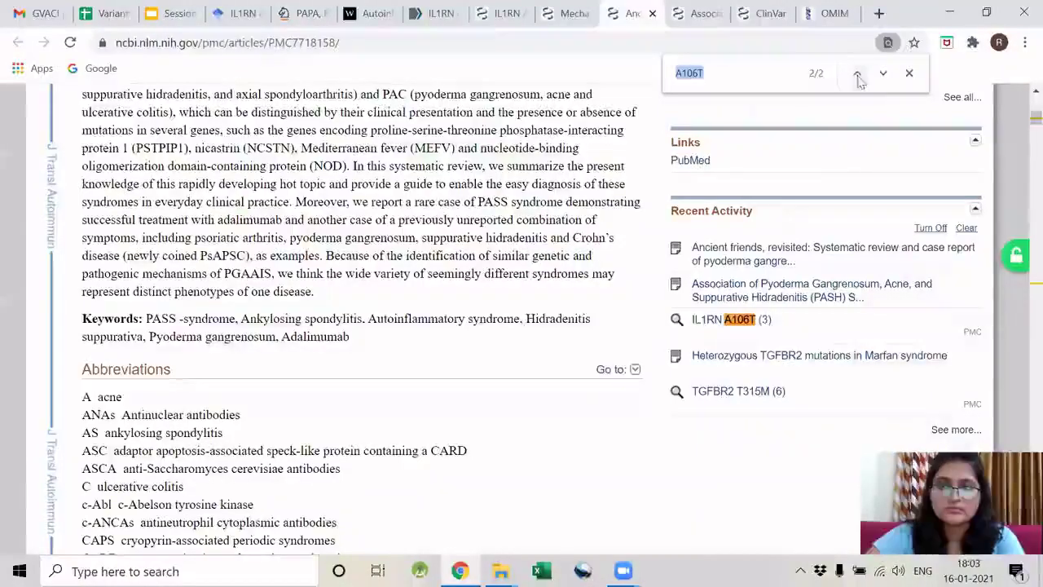
click(882, 74)
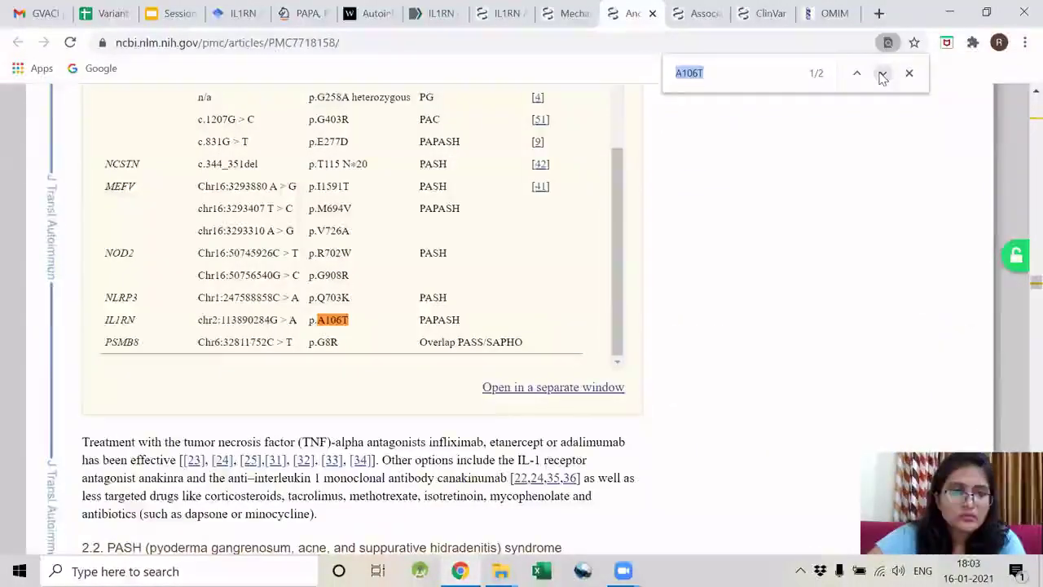
click(883, 74)
click(882, 74)
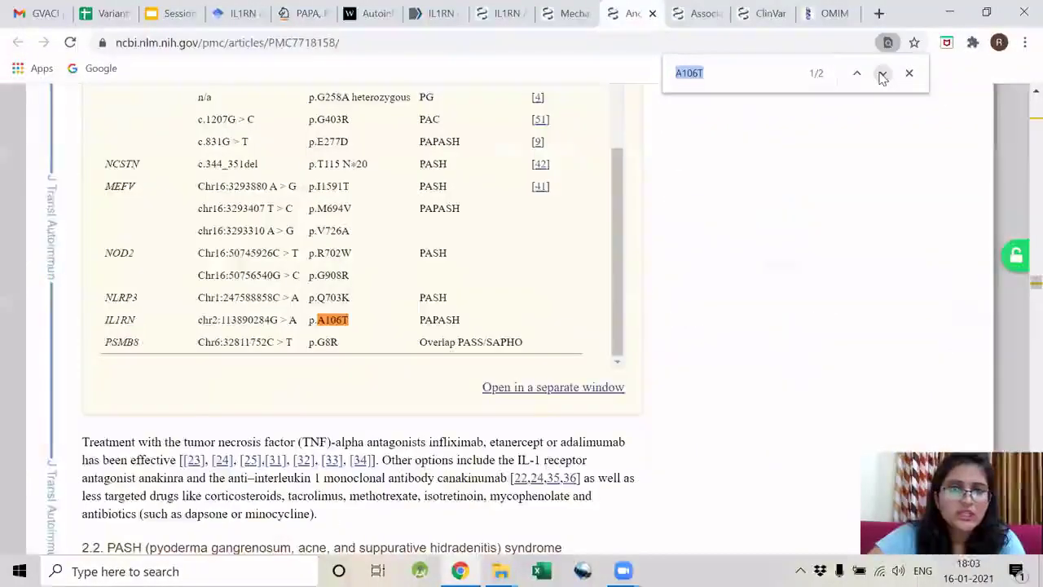
click(883, 74)
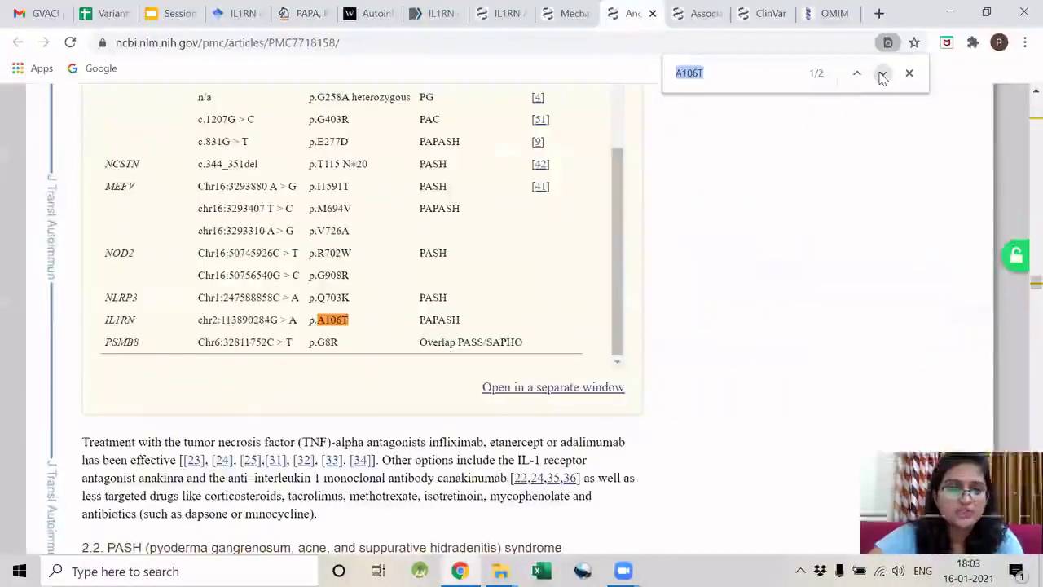
Find the A106T mention in the text of the PMC article on the association of PASH with genetic and cytokine profiles.
key(ctrl+Tab)
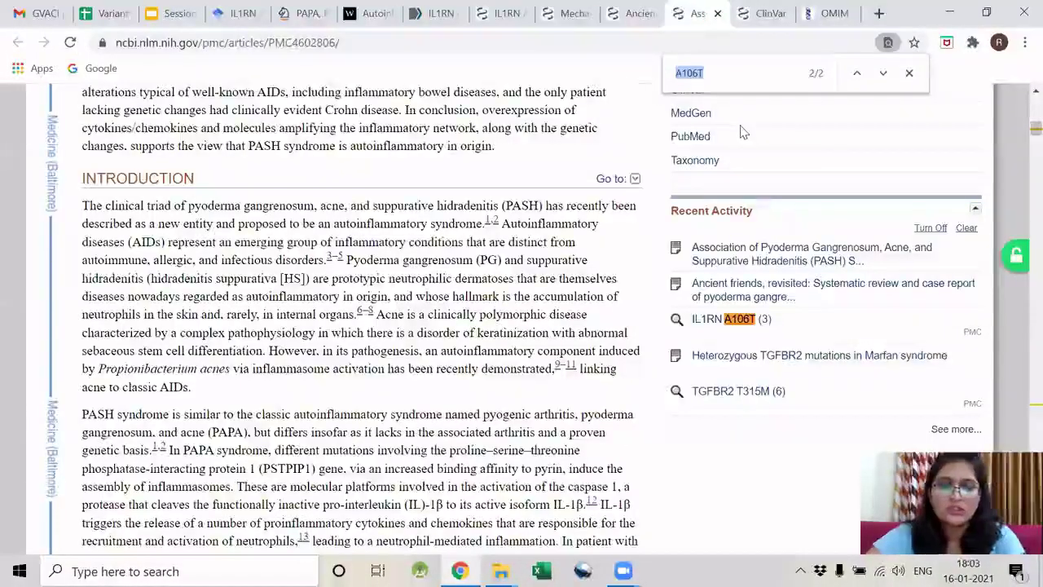
click(883, 74)
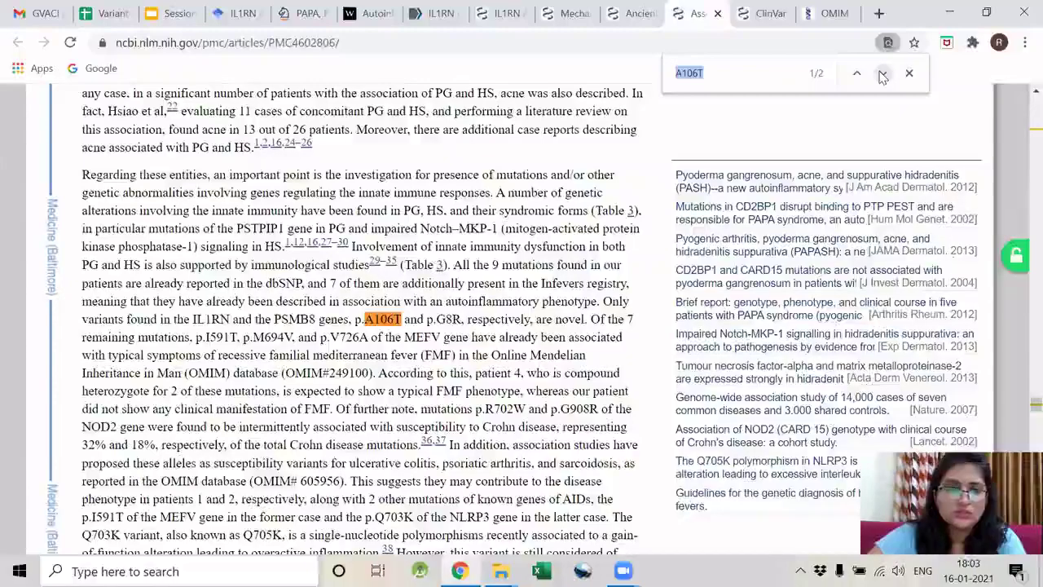
click(882, 74)
click(882, 75)
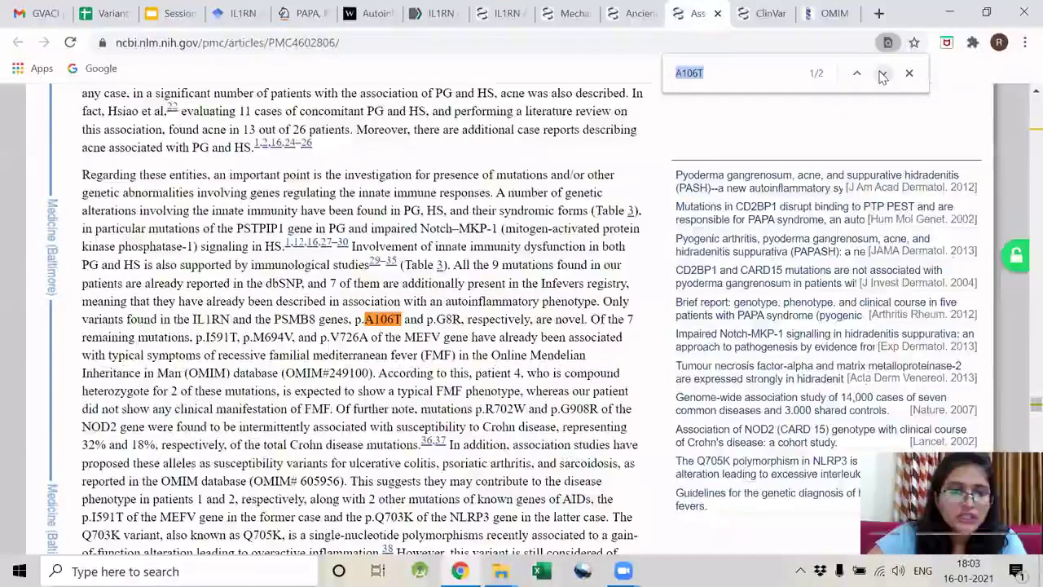
click(882, 74)
click(882, 74)
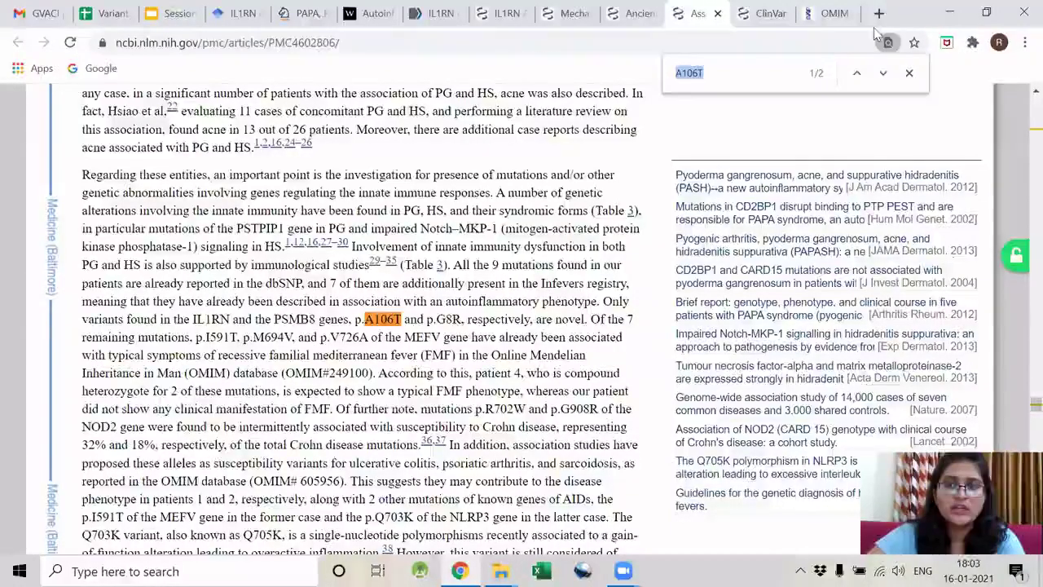
Examine the 106 match in Table 1 of cugno2017.pdf, and close the file.
click(701, 128)
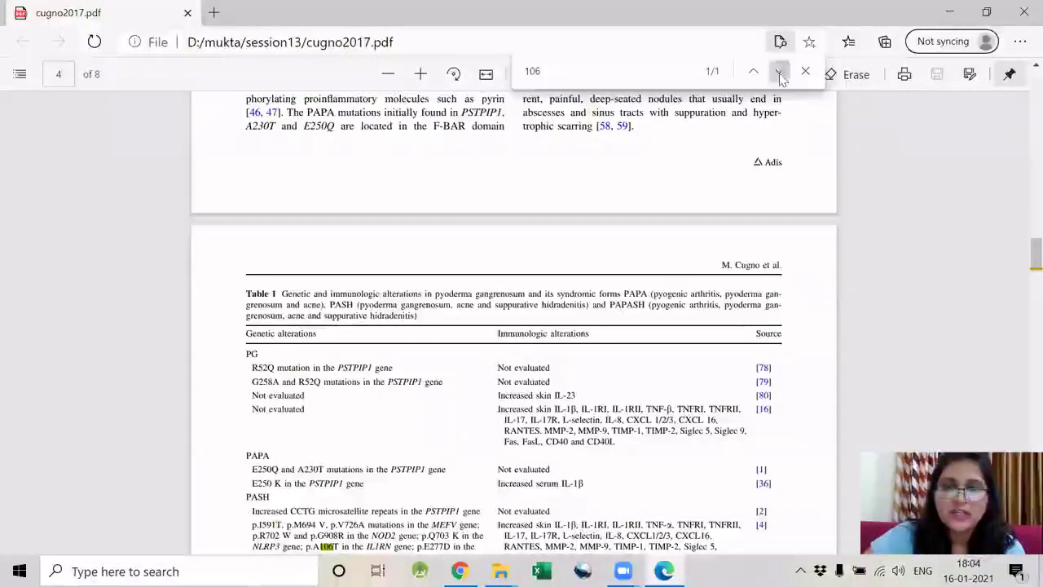
scroll(640, 275, down, 1)
scroll(640, 274, down, 1)
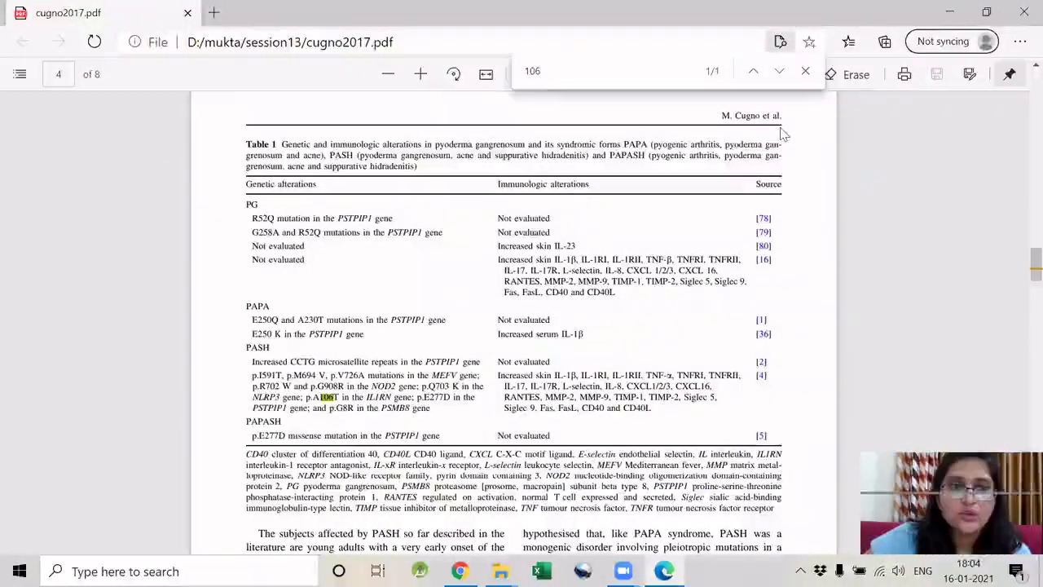
click(1022, 16)
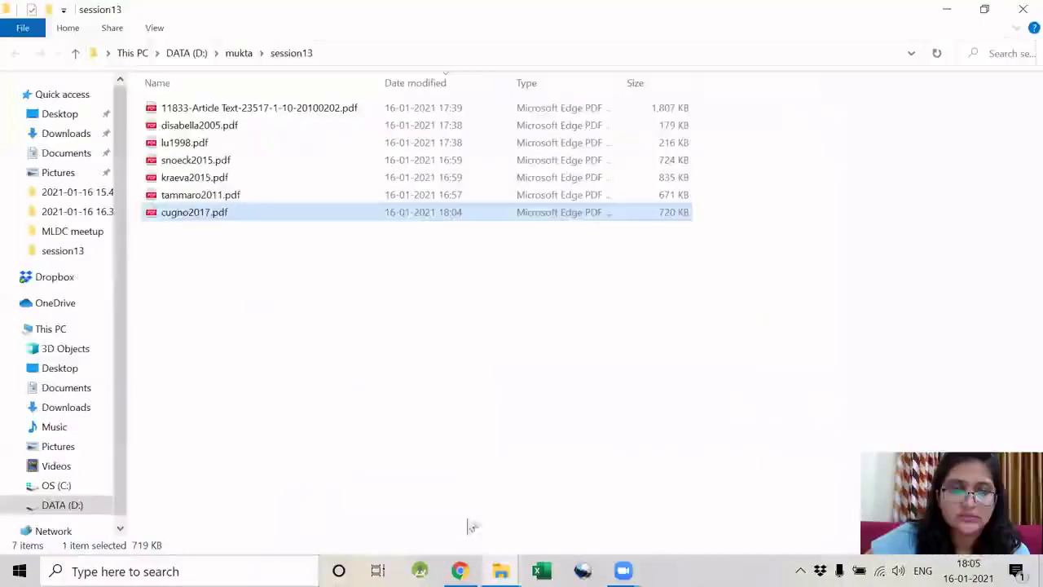
Return to Chrome and copy c.268G>A from the NM_001318914.2 HGVSc entry in the hg19 sheet of VariantsForDemo.
click(461, 571)
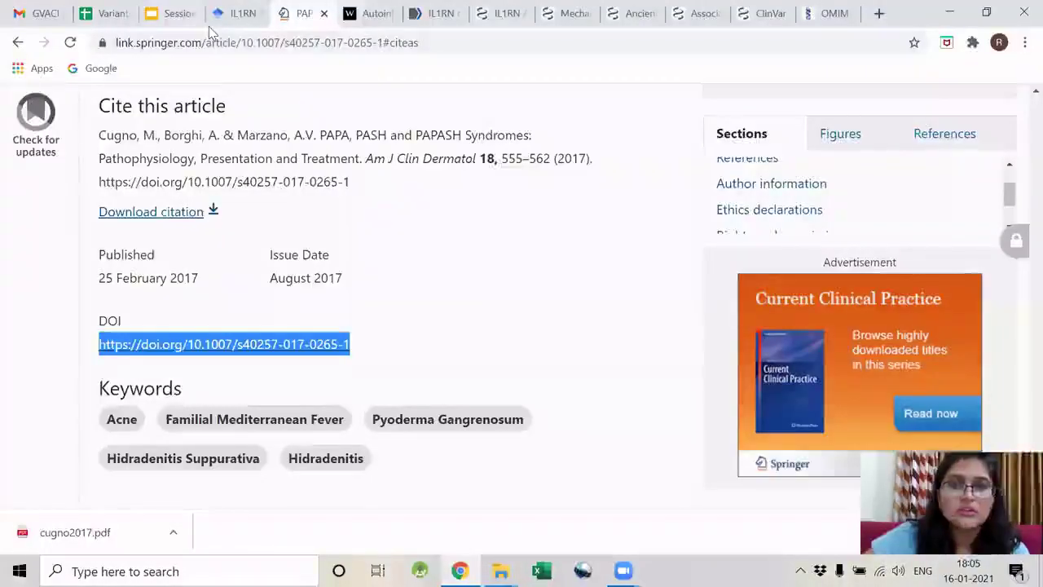
key(alt+Tab)
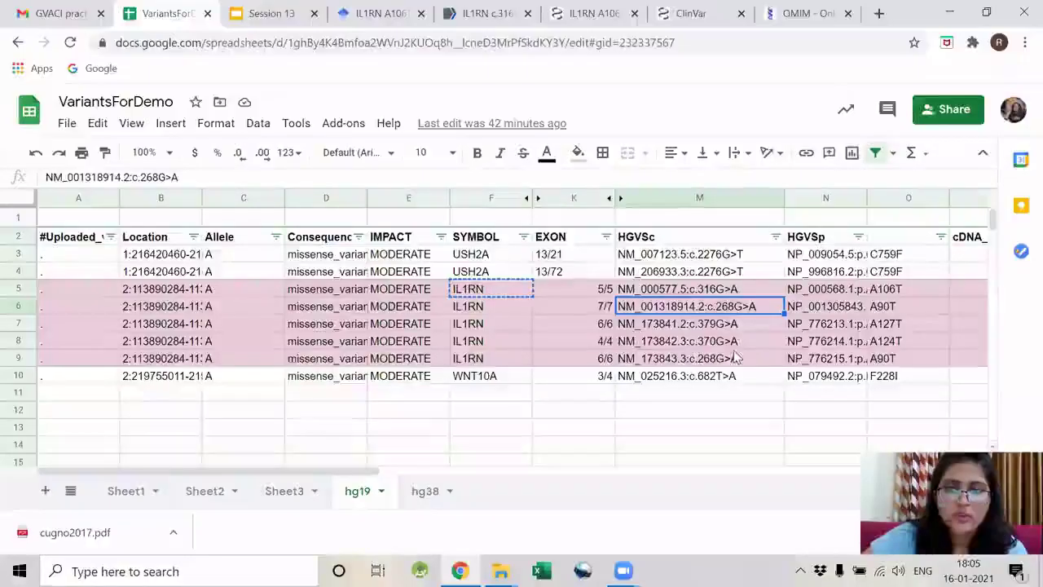
drag(180, 177, 133, 177)
key(ctrl+c)
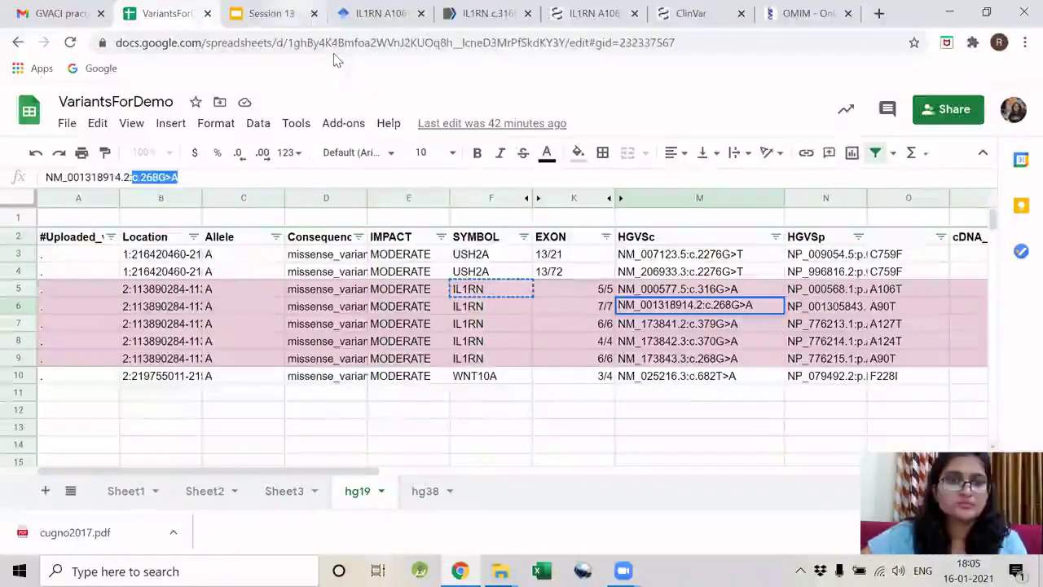
Search Google Scholar for IL1RN c.268G>A by replacing the A106T term in the query.
click(363, 13)
scroll(235, 157, up, 3)
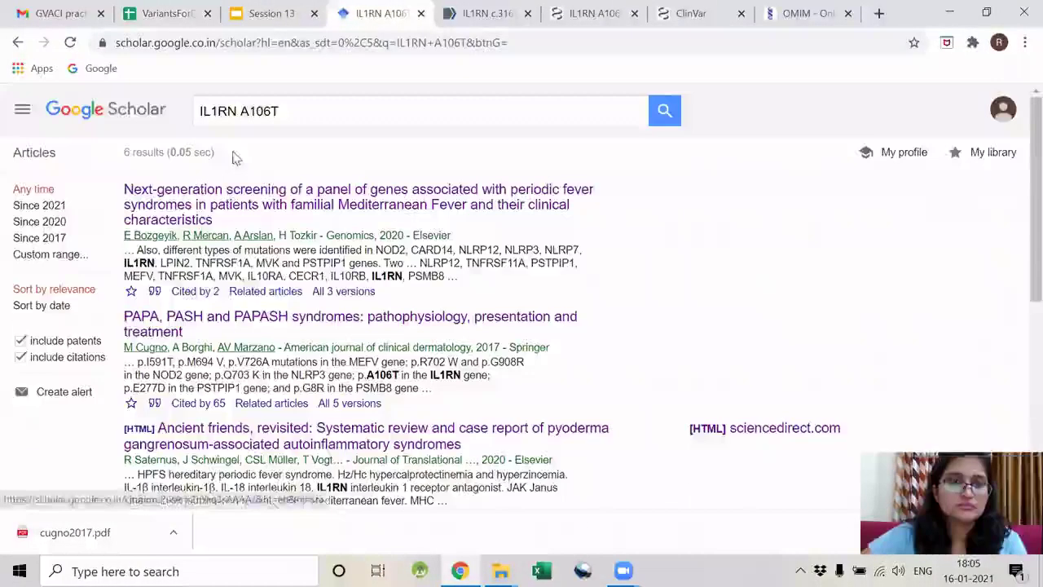
double_click(265, 111)
key(ctrl+v)
key(Return)
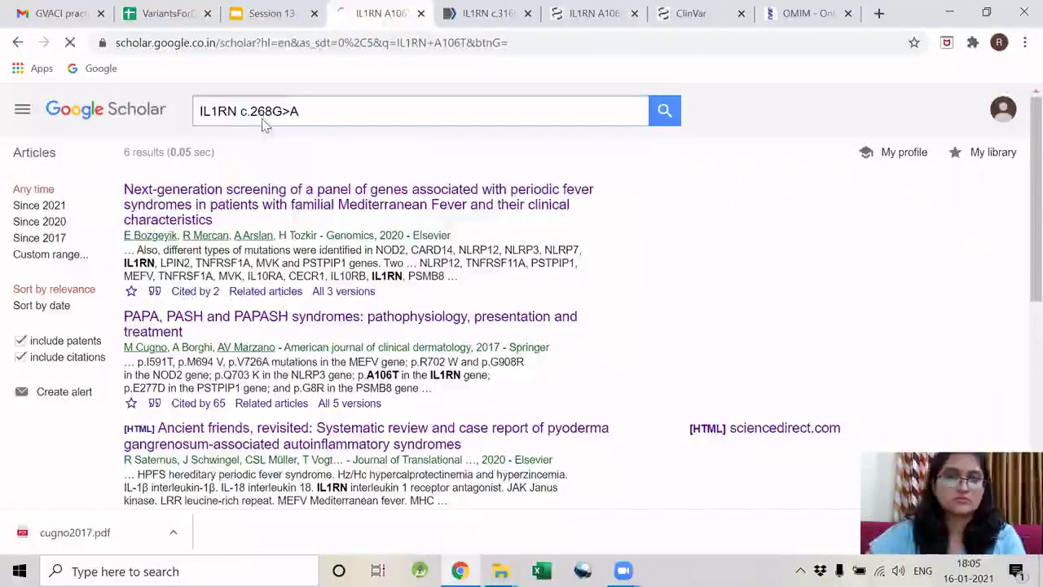
Search both PubMed and PMC for IL1RN c.268G>A.
key(ctrl+Tab)
drag(432, 174, 378, 167)
key(Return)
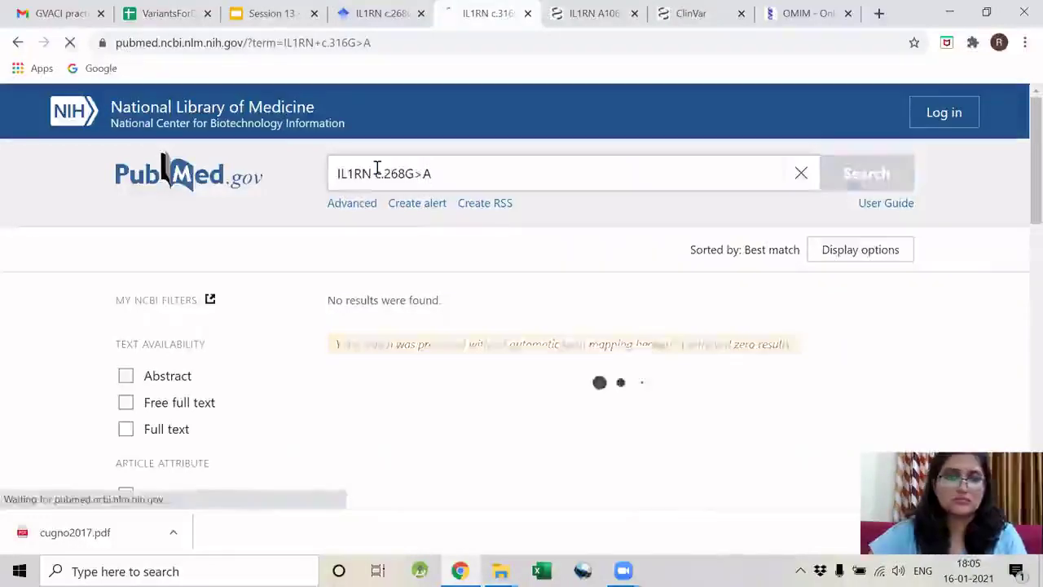
key(ctrl+Tab)
scroll(383, 160, up, 2)
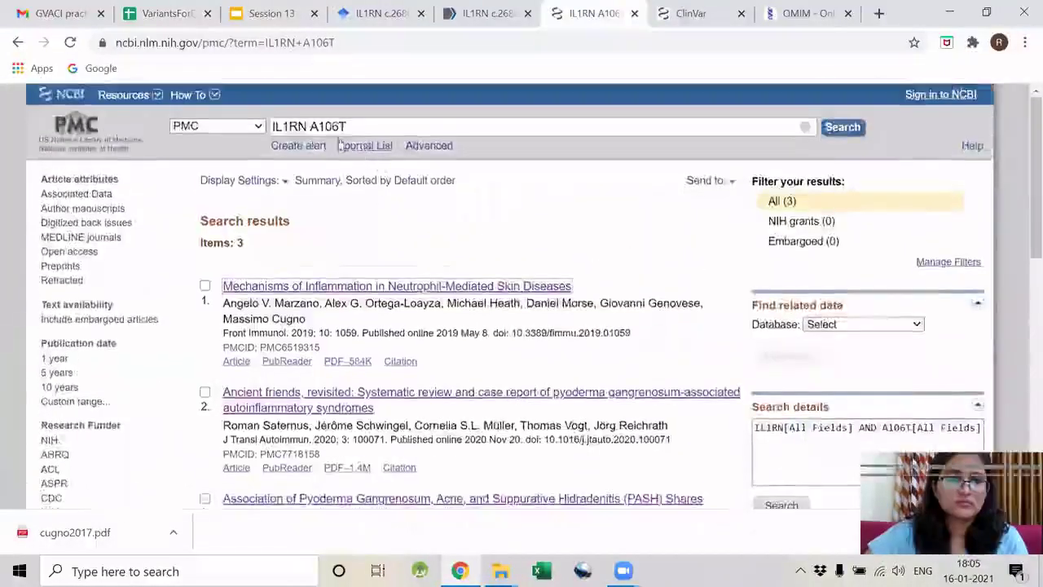
double_click(331, 126)
key(ctrl+v)
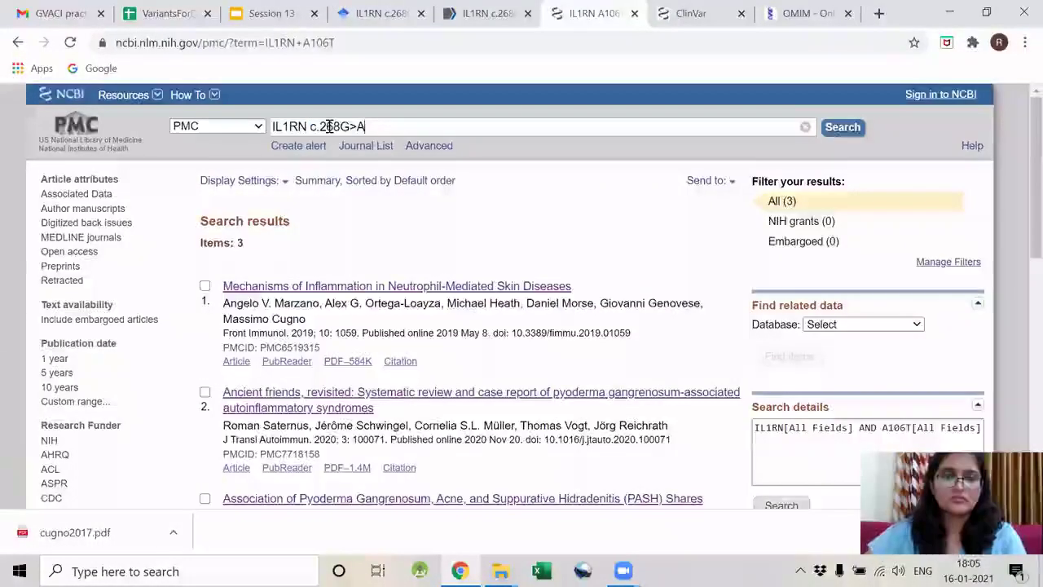
key(Return)
Check the Google Scholar, PubMed and PMC results for IL1RN c.268G>A.
click(344, 30)
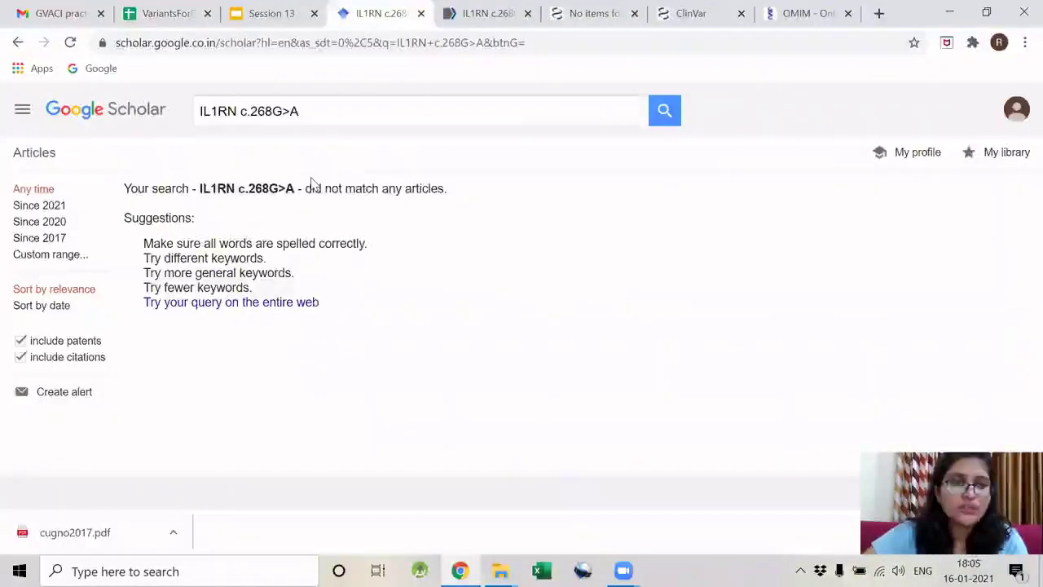
key(ctrl+Tab)
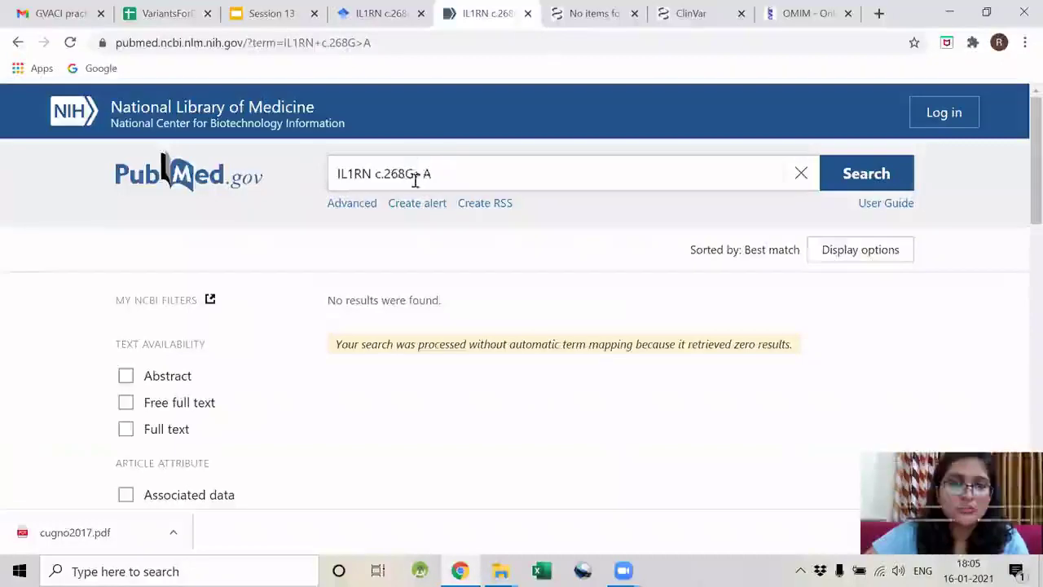
key(ctrl+Tab)
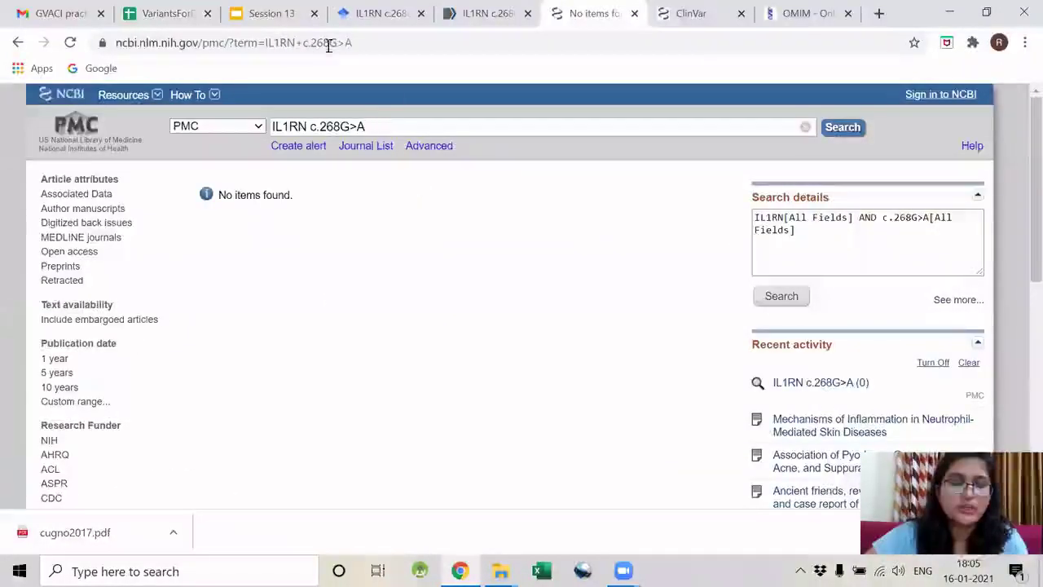
Copy the protein change A90T from the NM_001318914.2 row of the variant spreadsheet.
key(ctrl+2)
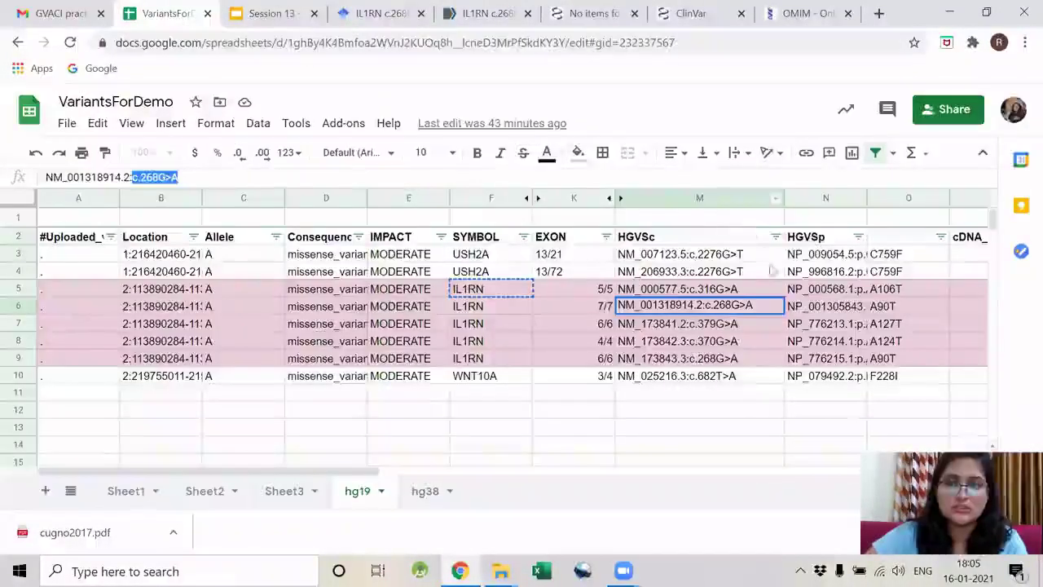
click(890, 307)
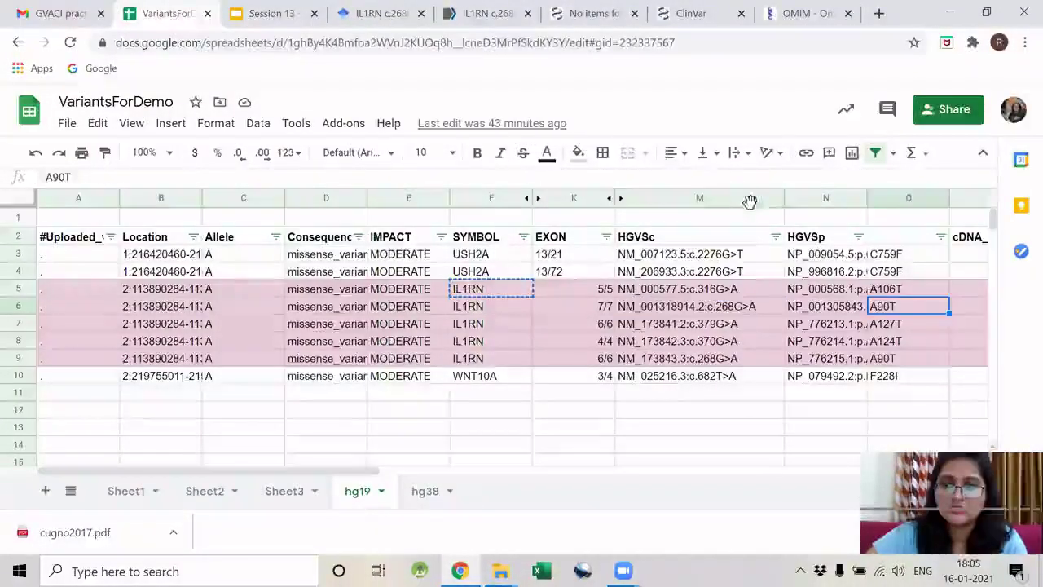
double_click(882, 306)
key(ctrl+c)
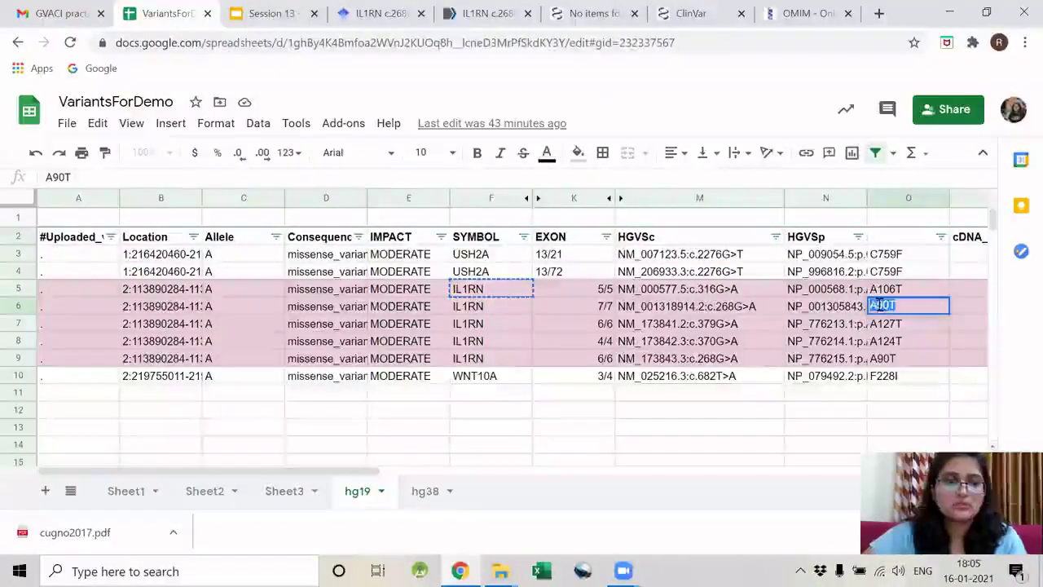
Search Google Scholar for IL1RN A90T by replacing c.268G>A in the query.
key(ctrl+4)
drag(292, 114, 242, 114)
key(ctrl+v)
key(Return)
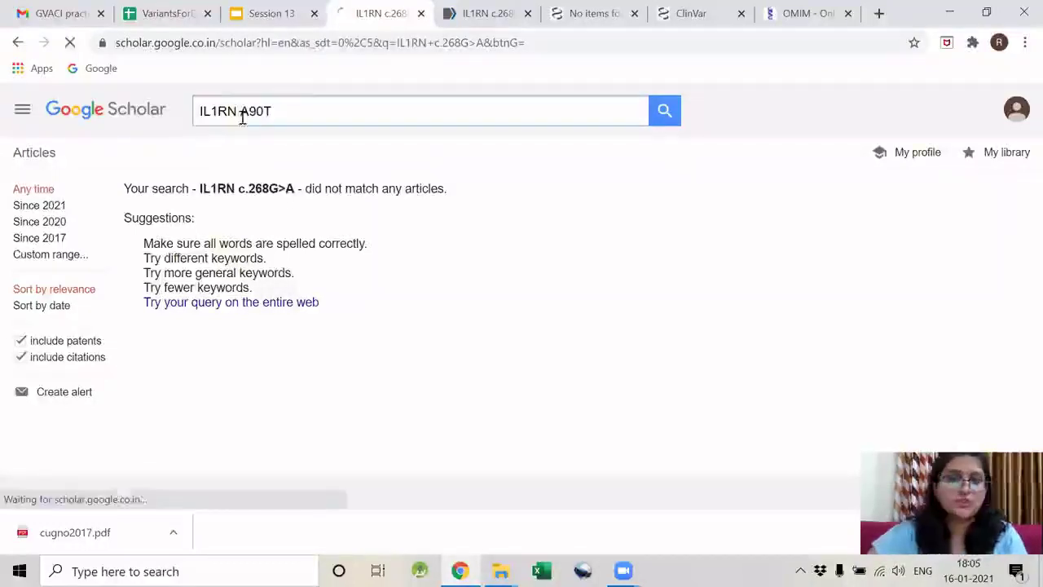
Search both PubMed and PMC for IL1RN A90T.
key(ctrl+Tab)
drag(431, 173, 378, 173)
key(ctrl+v)
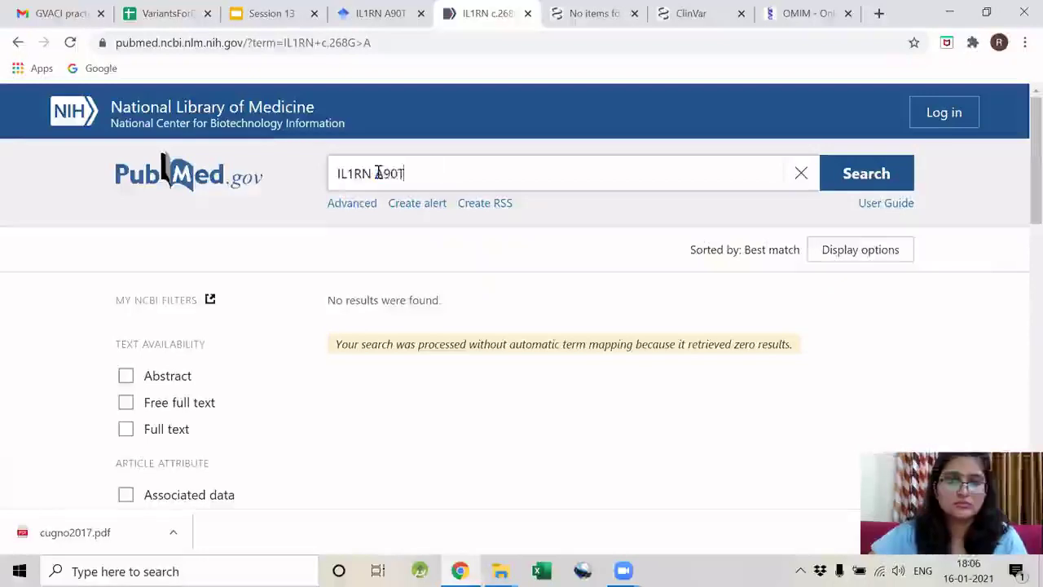
key(Return)
key(ctrl+Tab)
drag(405, 128, 310, 130)
key(ctrl+v)
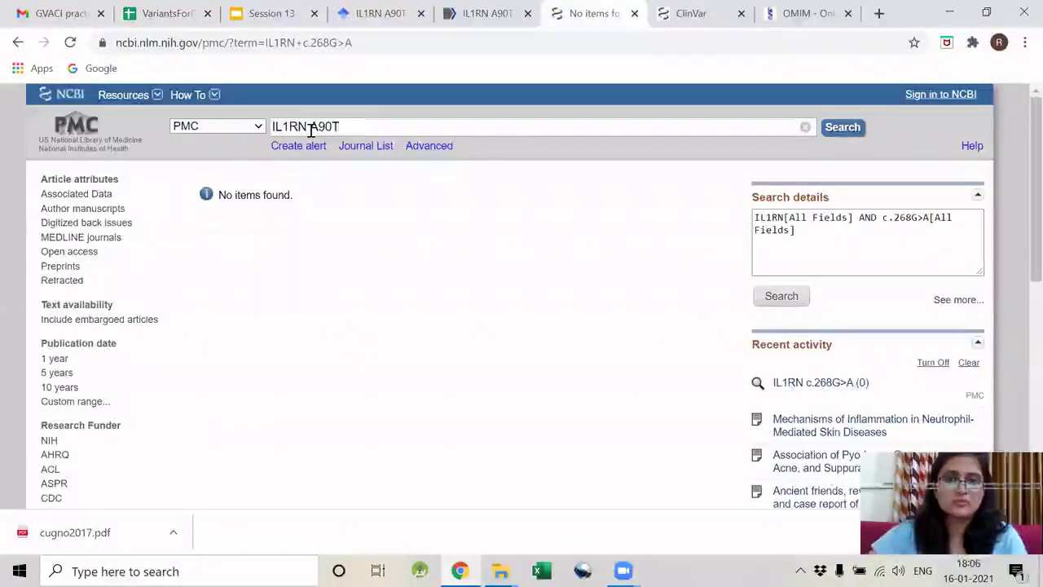
key(Return)
Review the Google Scholar, PubMed and PMC results for IL1RN A90T.
click(374, 16)
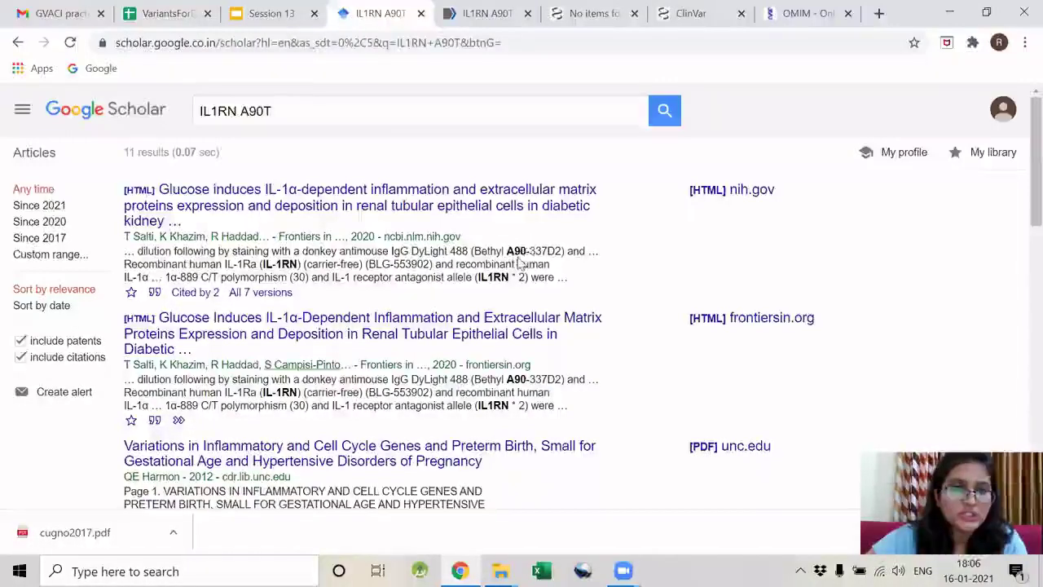
scroll(519, 261, down, 2)
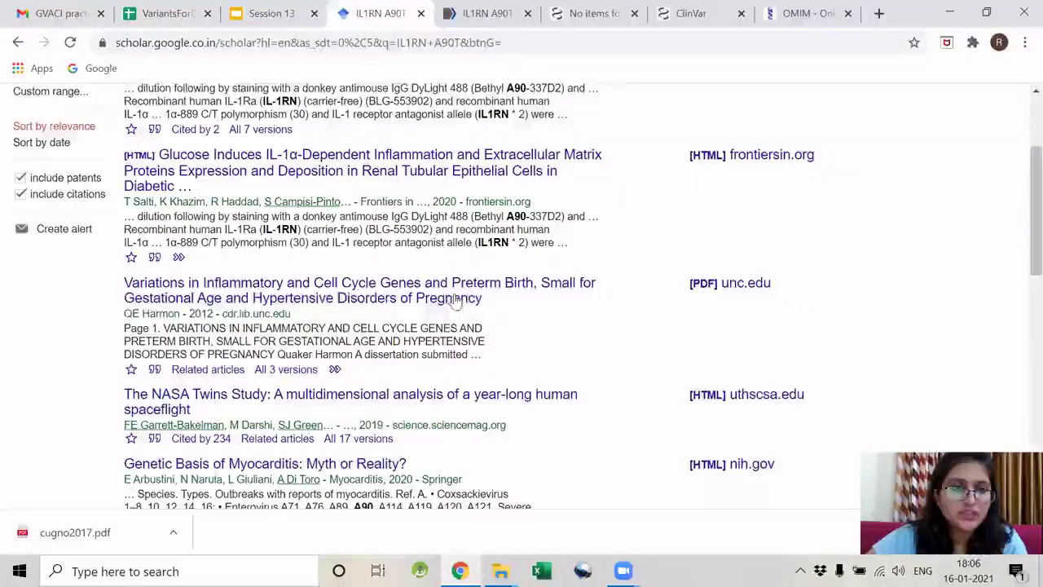
scroll(460, 292, down, 4)
scroll(416, 252, down, 3)
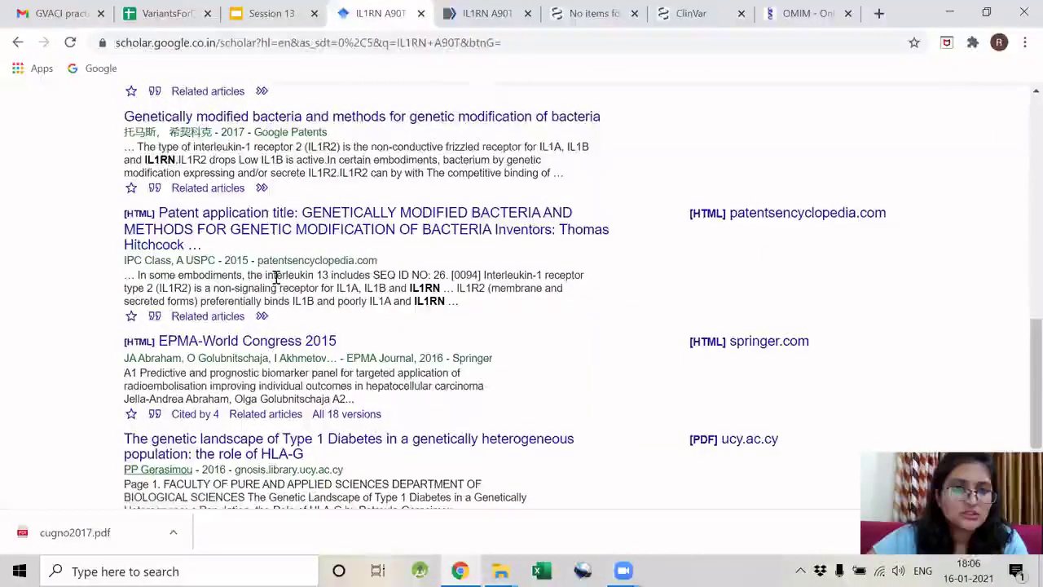
scroll(275, 277, down, 1)
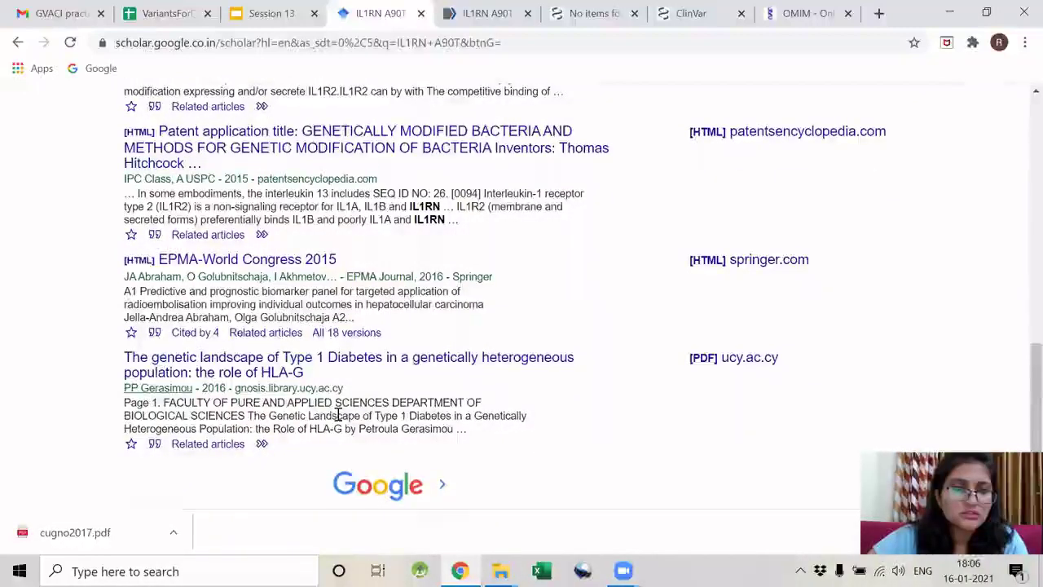
scroll(433, 323, up, 15)
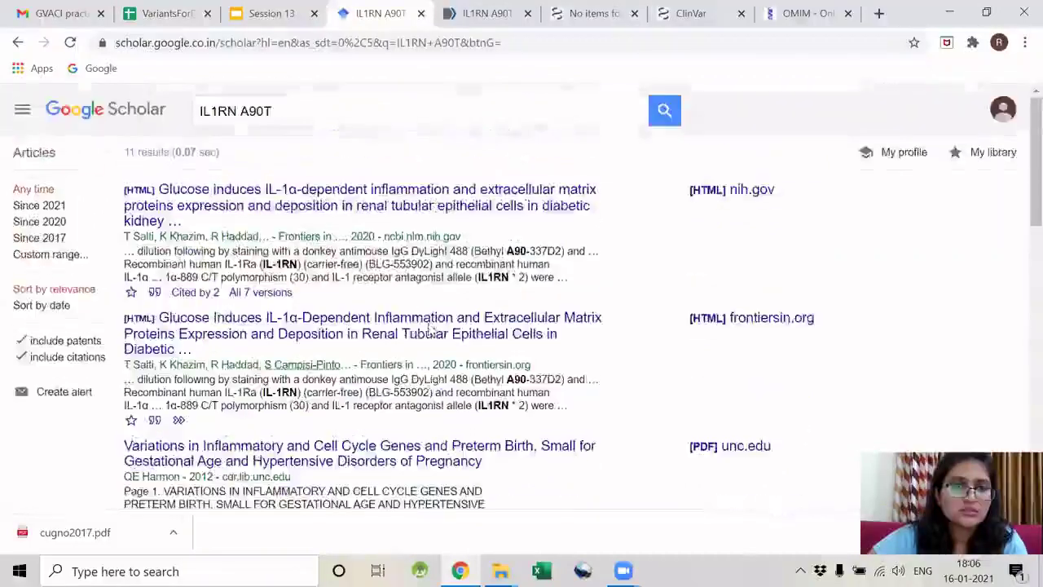
click(459, 18)
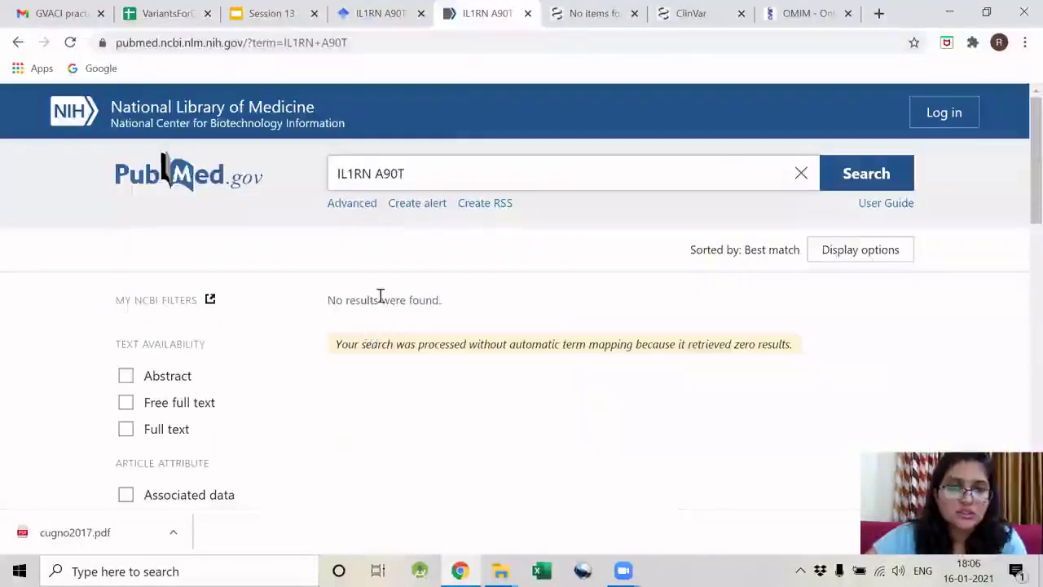
key(ctrl+Tab)
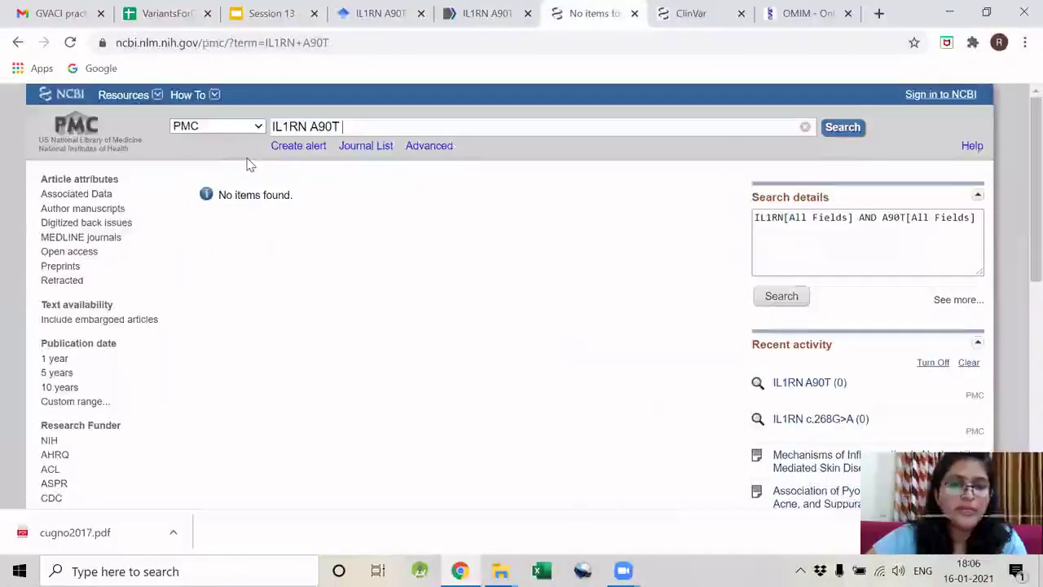
Copy the cDNA change c.379G>A from the NM_173841.2 row of the variant spreadsheet.
click(167, 13)
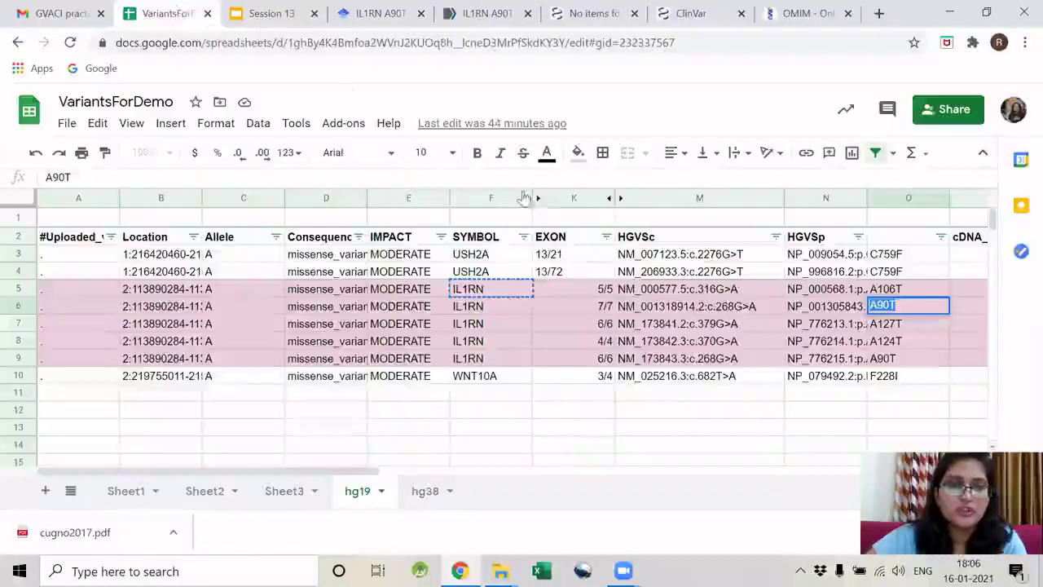
click(805, 324)
click(652, 323)
drag(160, 178, 115, 178)
key(ctrl+c)
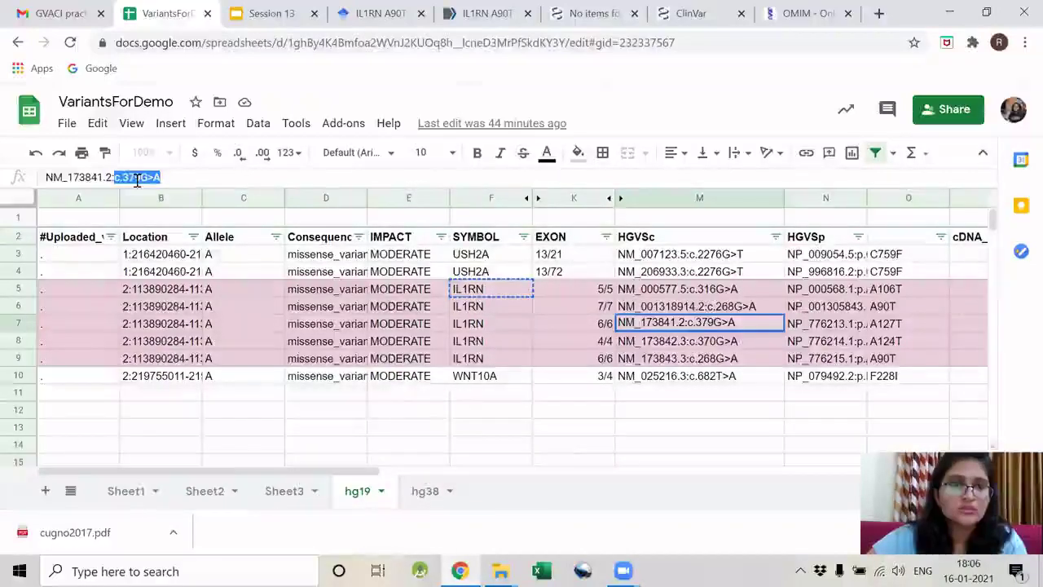
Check the second page of Google Scholar results for IL1RN A90T.
click(375, 13)
scroll(483, 391, down, 10)
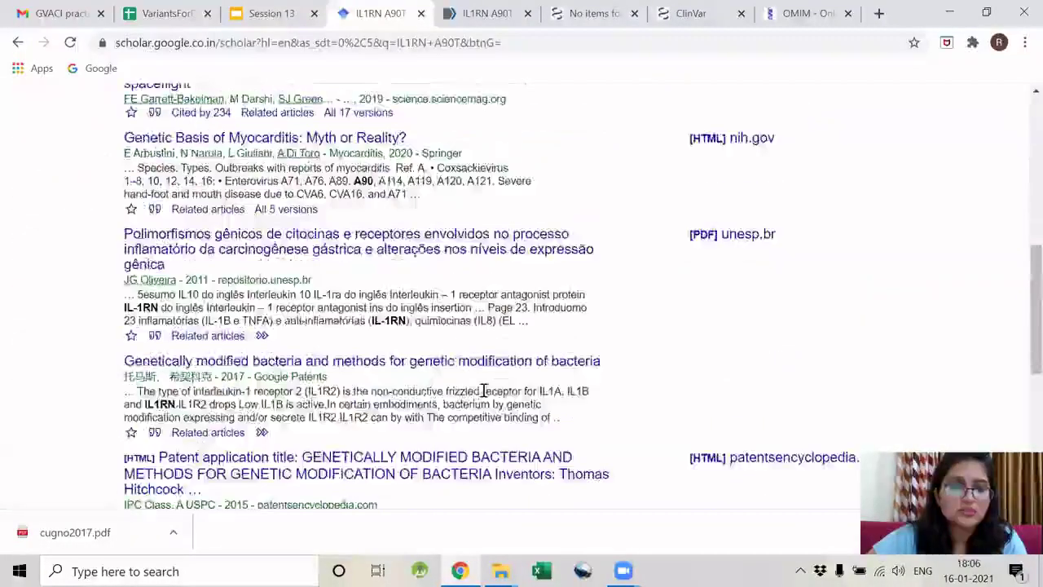
scroll(484, 391, down, 5)
click(567, 363)
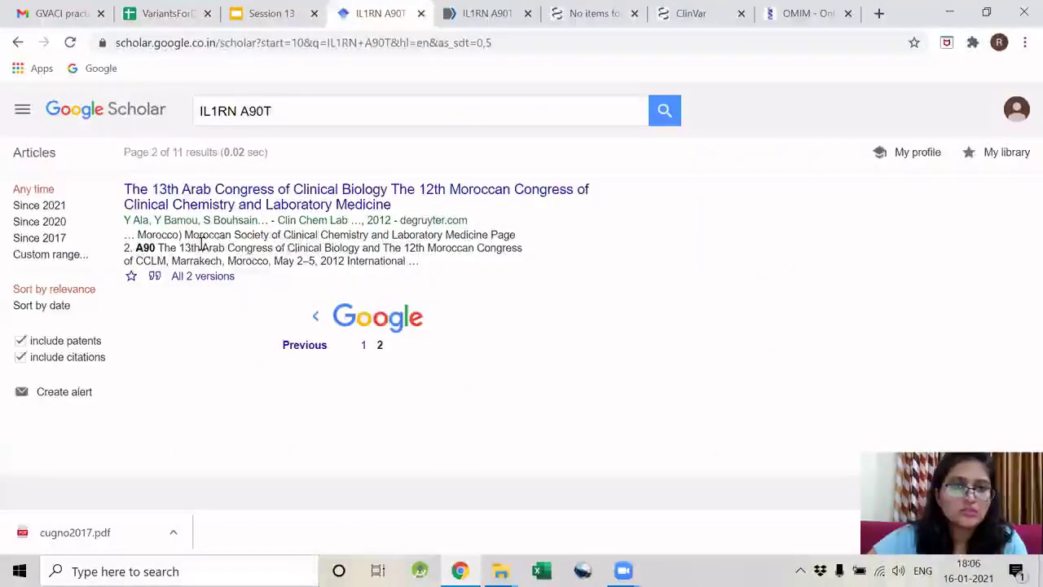
Search Google Scholar for IL1RN c.379G>A by replacing A90T in the query.
drag(280, 109, 244, 111)
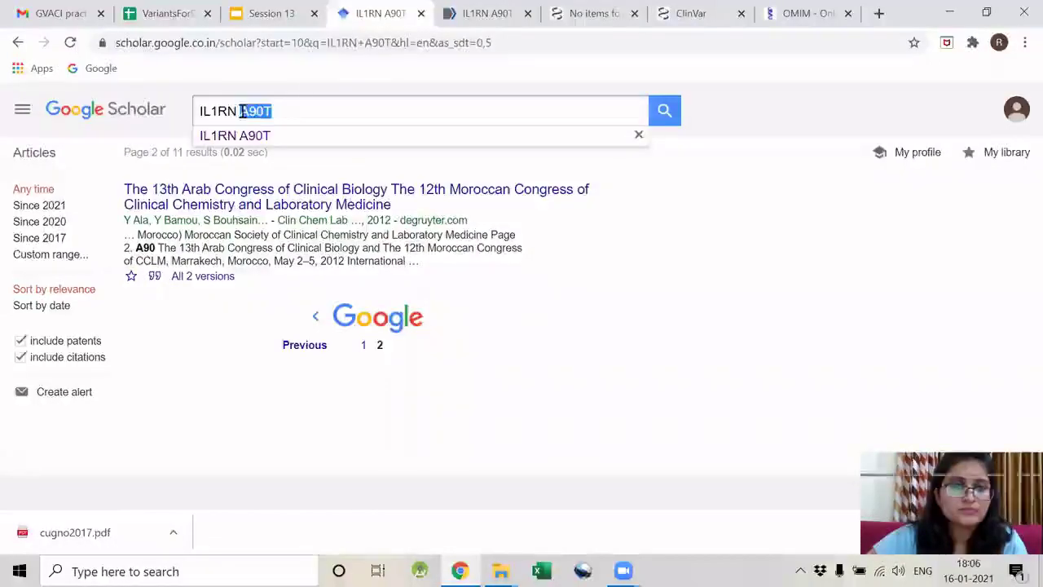
key(ctrl+v)
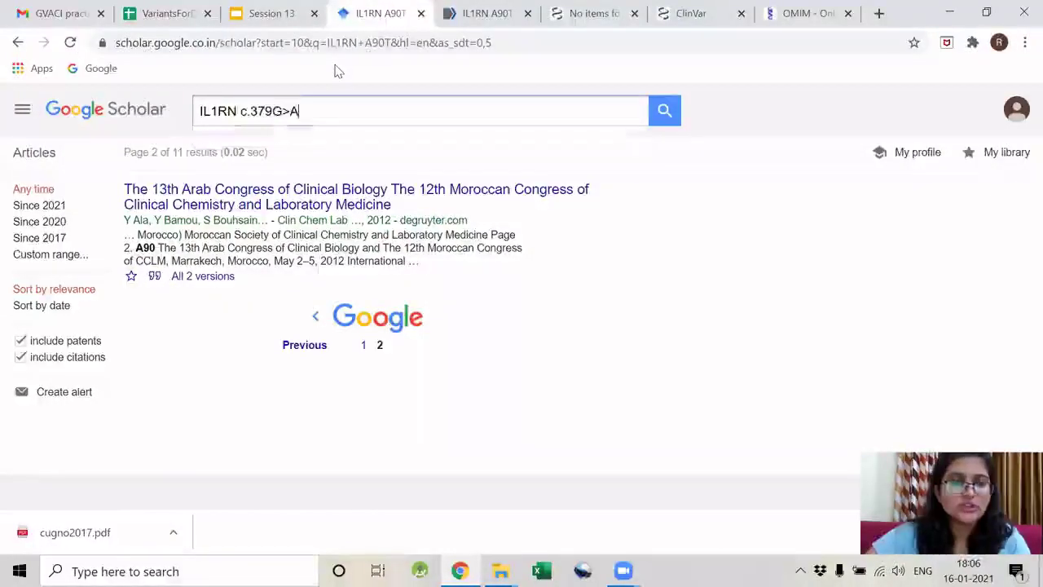
key(Return)
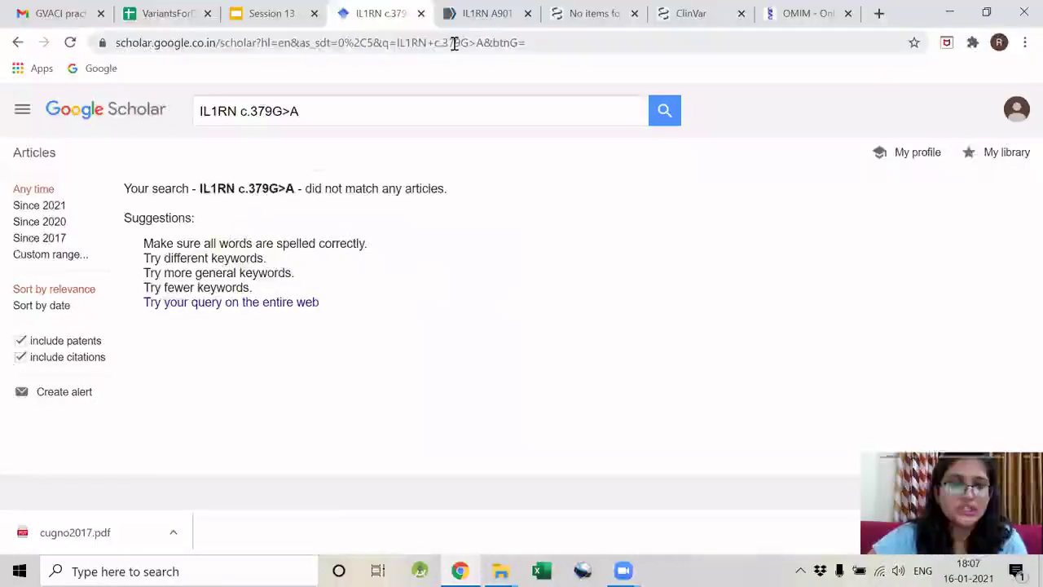
Search both PubMed and PMC for IL1RN c.379G>A.
key(ctrl+Tab)
drag(411, 174, 377, 174)
key(ctrl+v)
key(Return)
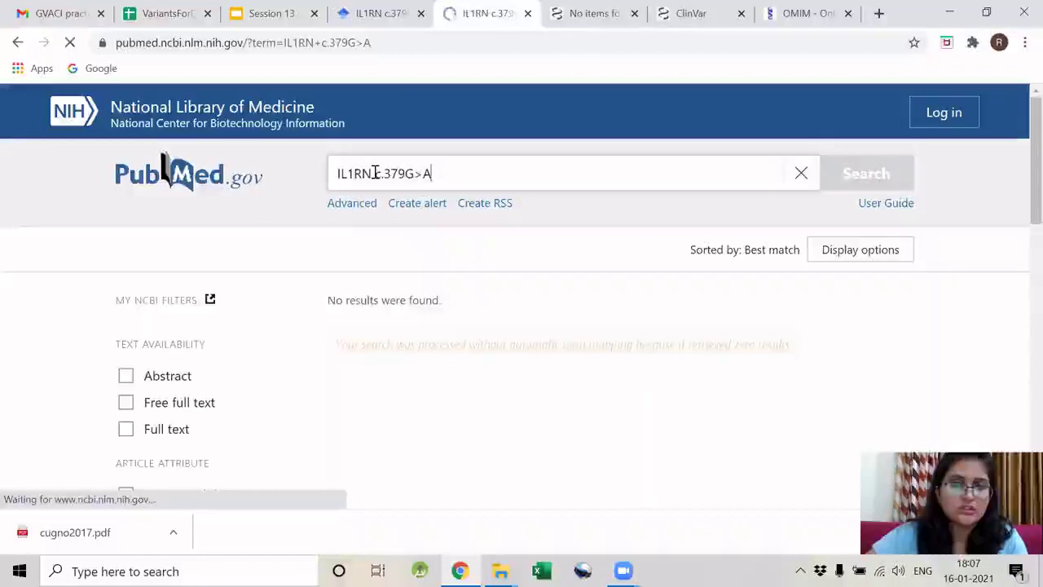
key(ctrl+Tab)
double_click(323, 126)
key(ctrl+v)
key(Return)
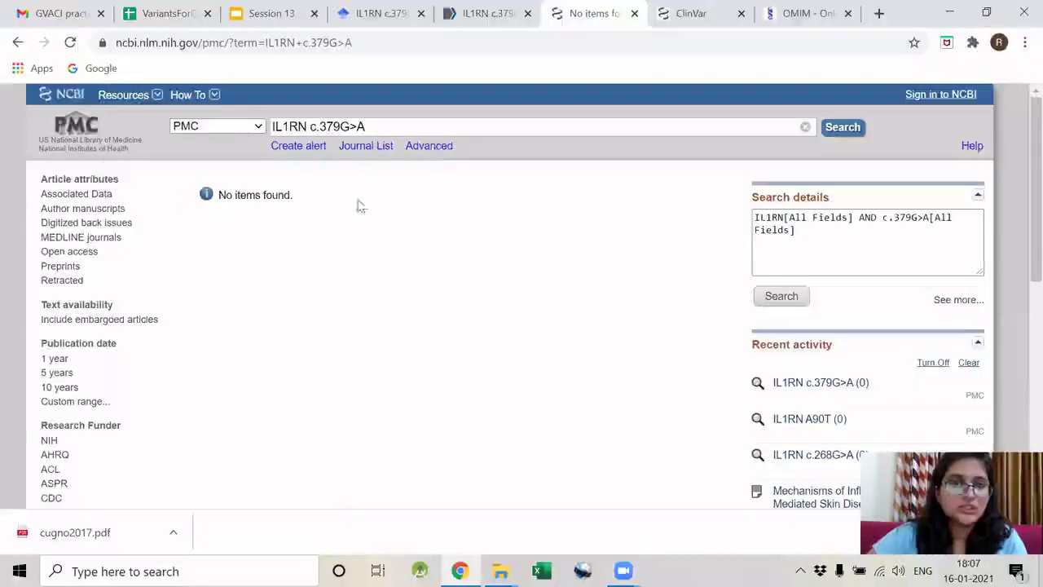
Copy the protein change A127T from the NM_173841.2 row of the variant spreadsheet.
key(ctrl+2)
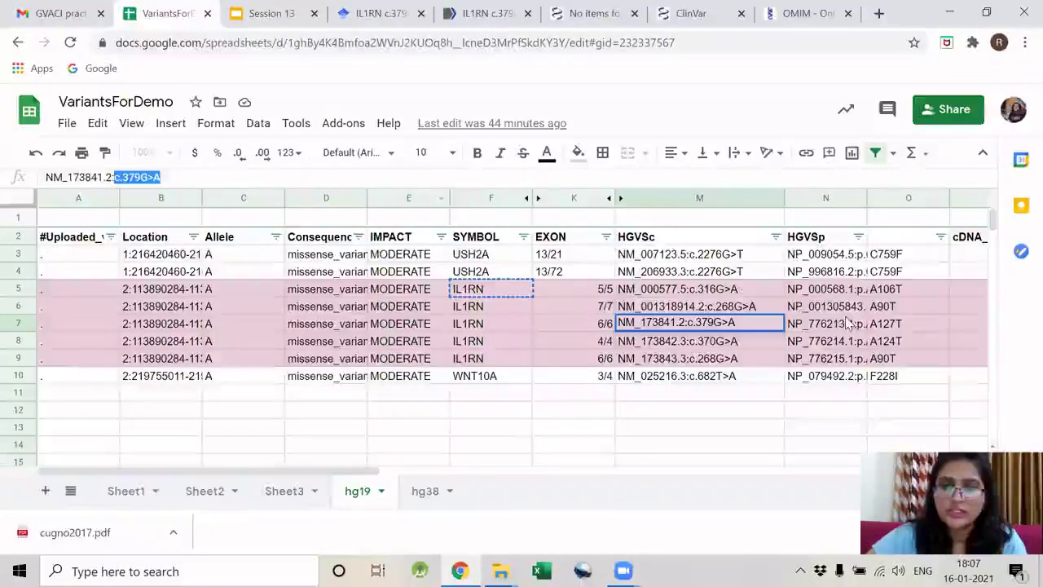
click(901, 324)
double_click(63, 177)
key(ctrl+c)
Search Google Scholar for IL1RN A127T by replacing c.379G>A in the query.
key(ctrl+4)
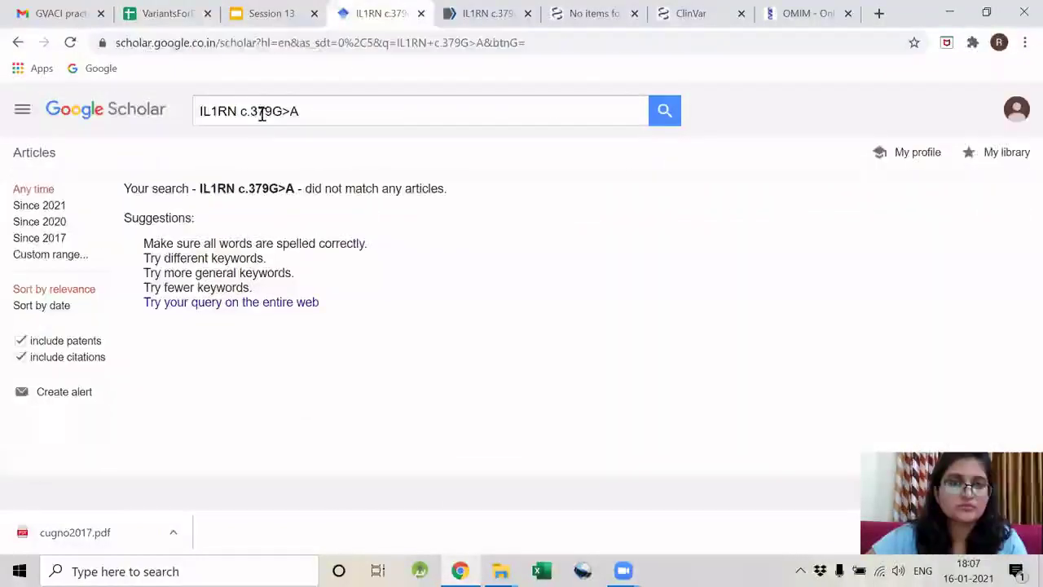
drag(241, 111, 309, 114)
key(ctrl+v)
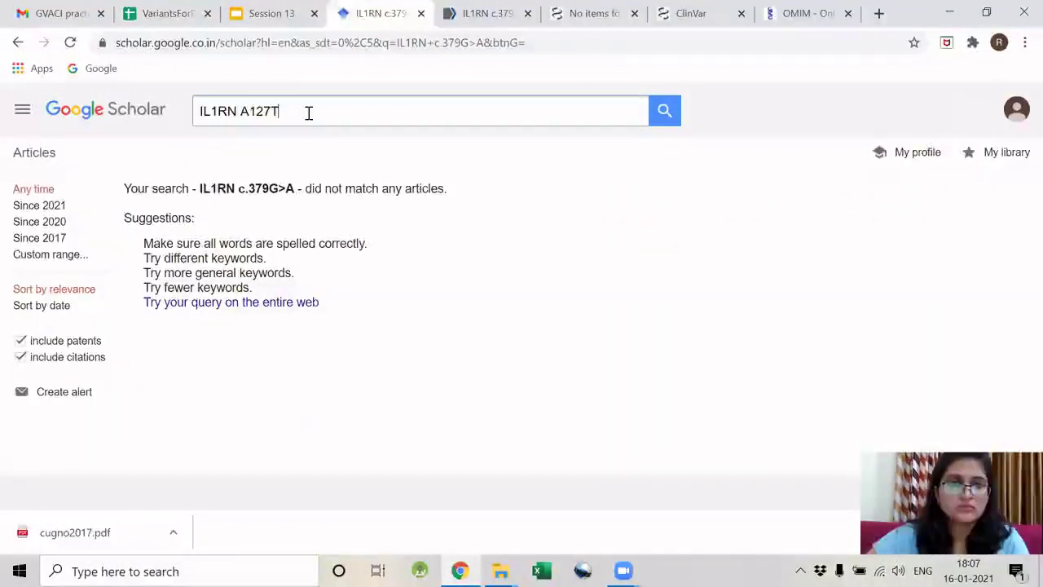
key(Return)
Search both PubMed and PMC for IL1RN A127T.
key(ctrl+Tab)
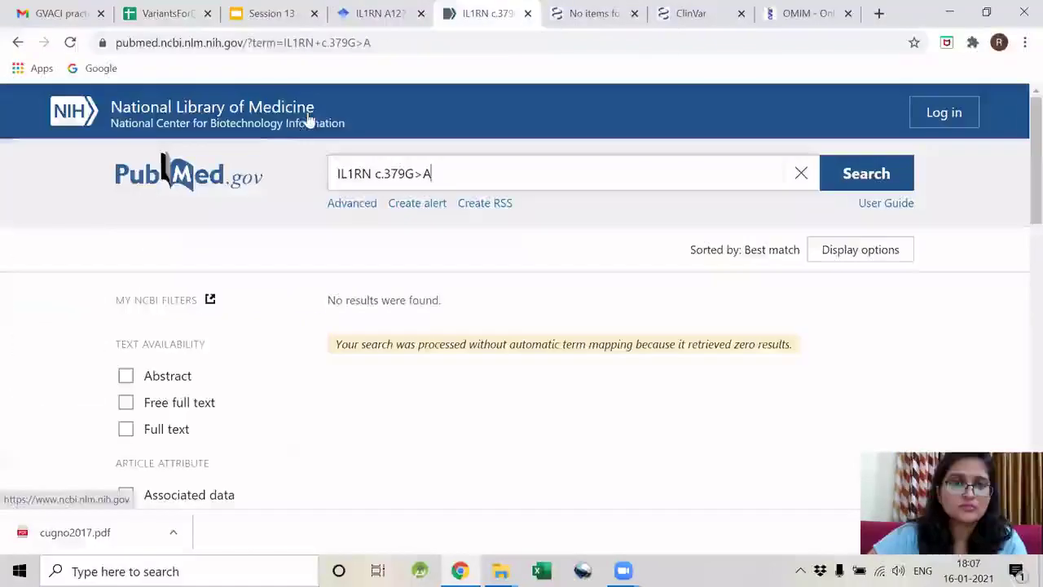
drag(438, 176, 376, 177)
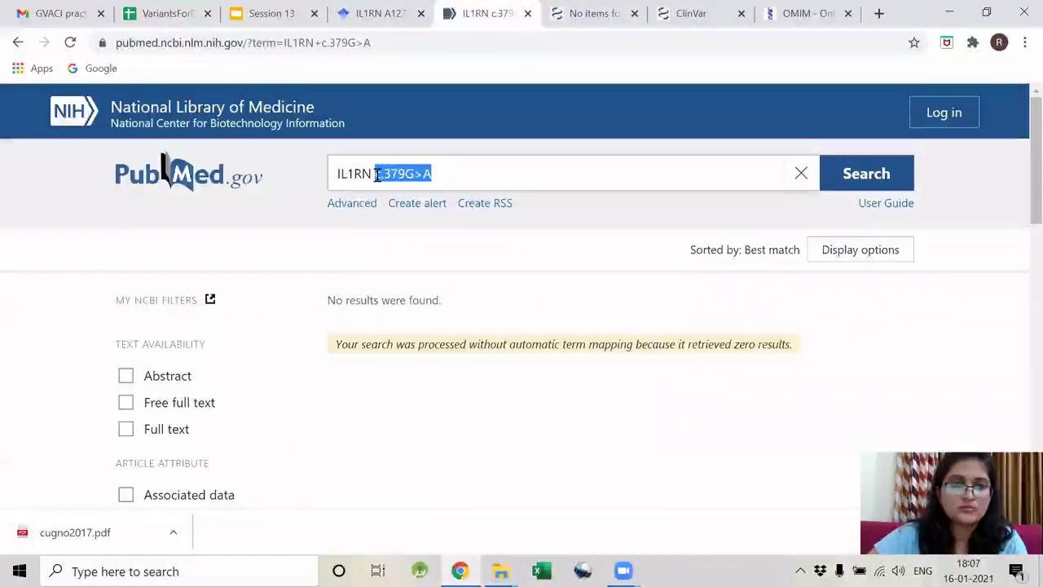
key(Return)
key(ctrl+Tab)
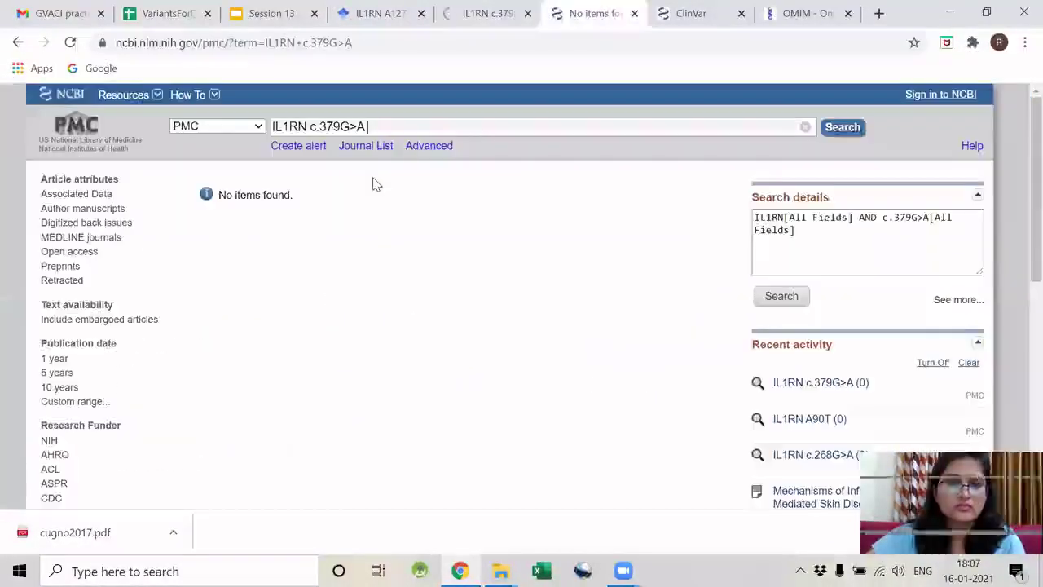
drag(363, 127, 322, 128)
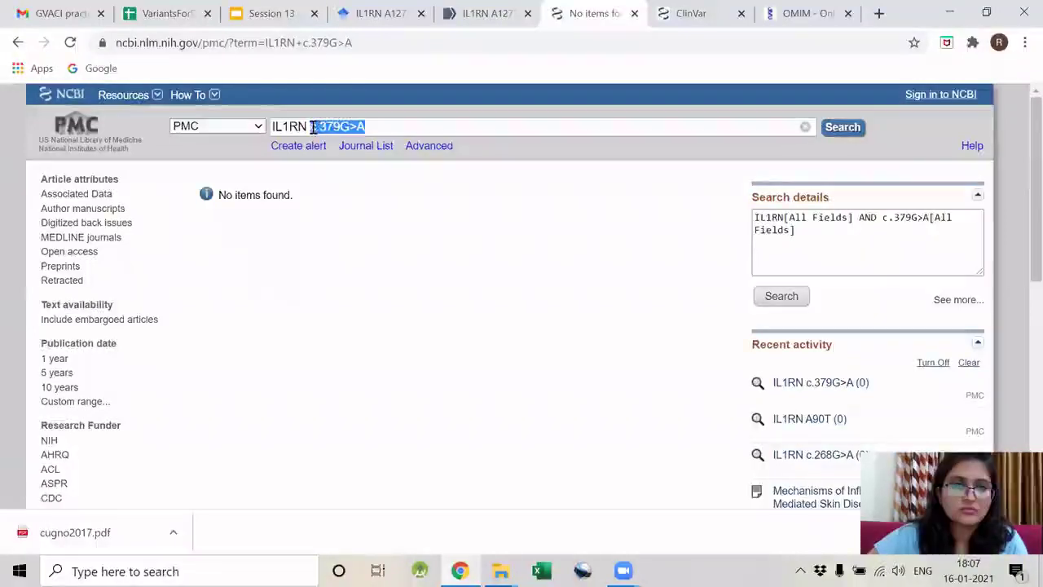
key(Return)
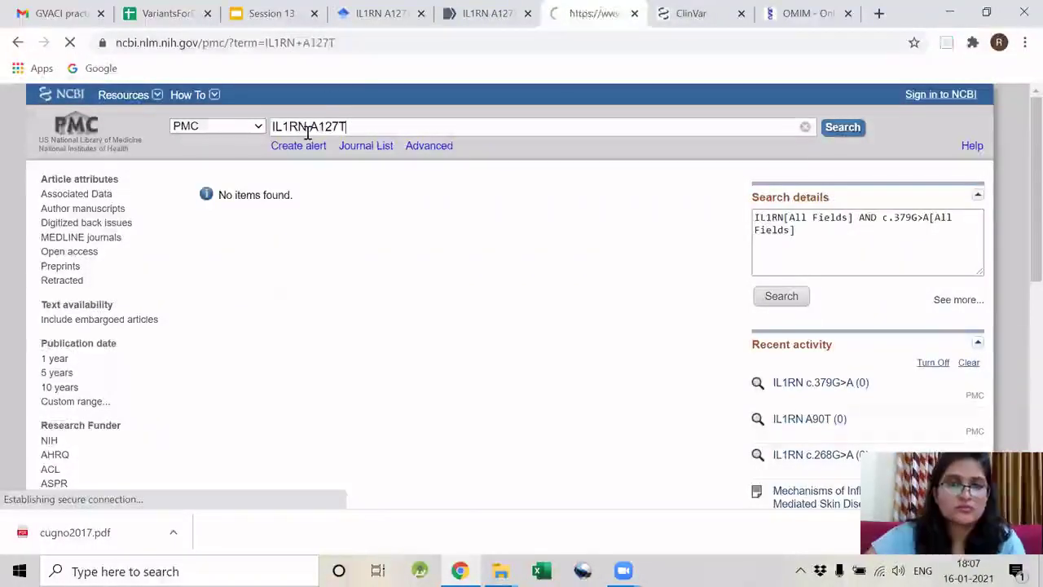
Check the results for IL1RN A127T in all three databases and open PMC's 17th Congress of the European Hematology Association article separately.
click(356, 28)
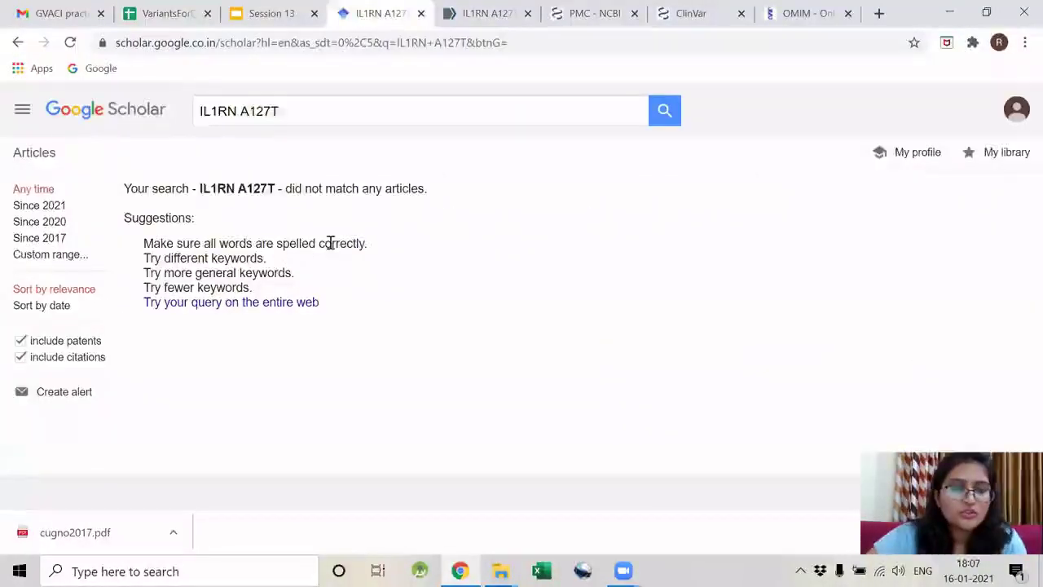
key(ctrl+Tab)
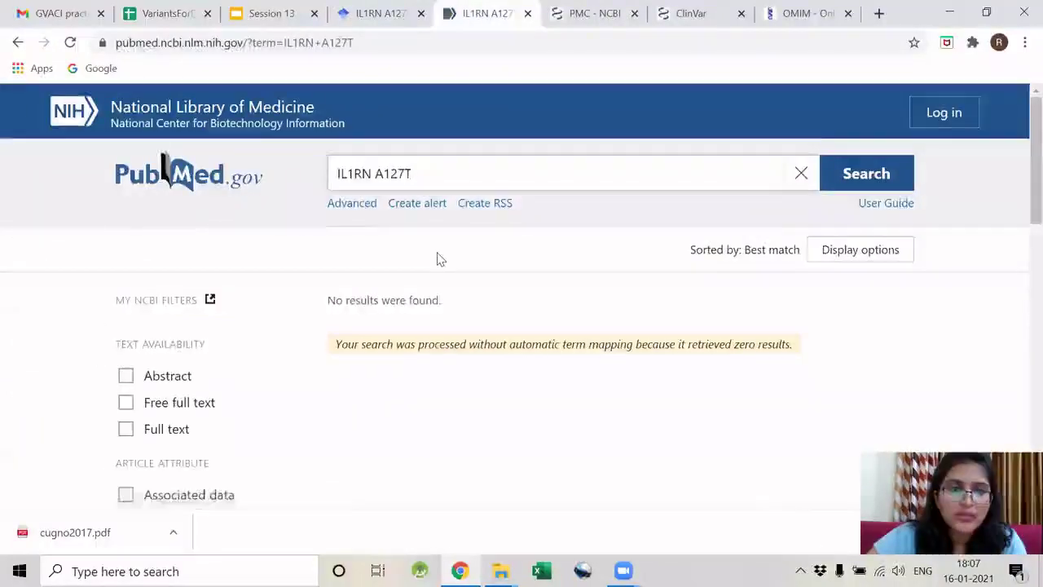
key(ctrl+Tab)
ctrl+click(221, 212)
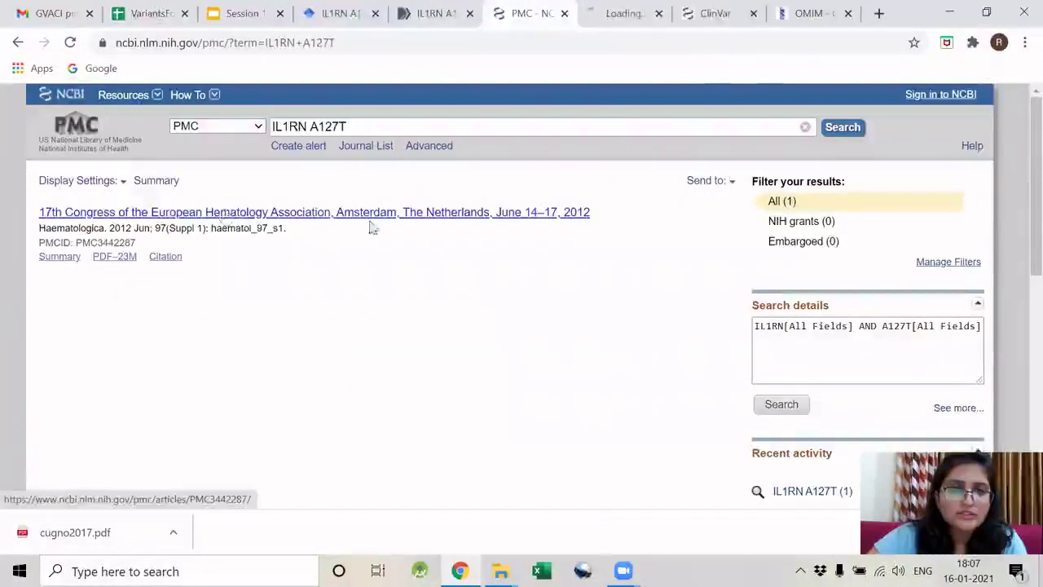
click(639, 26)
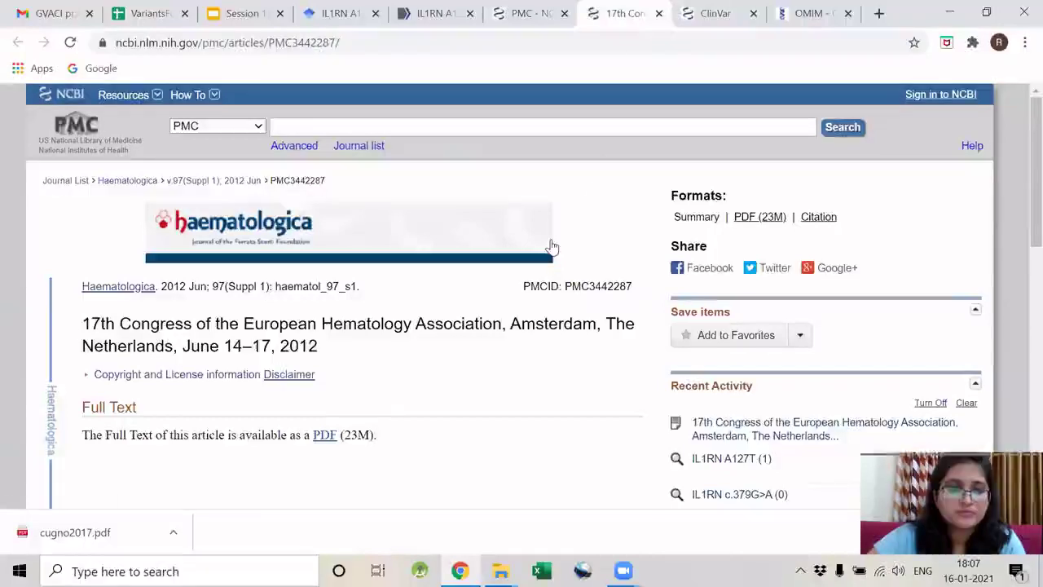
Search the full-text PDF of the congress abstract book for A127T and broaden the search term to 127.
key(ctrl+f)
text(A127T)
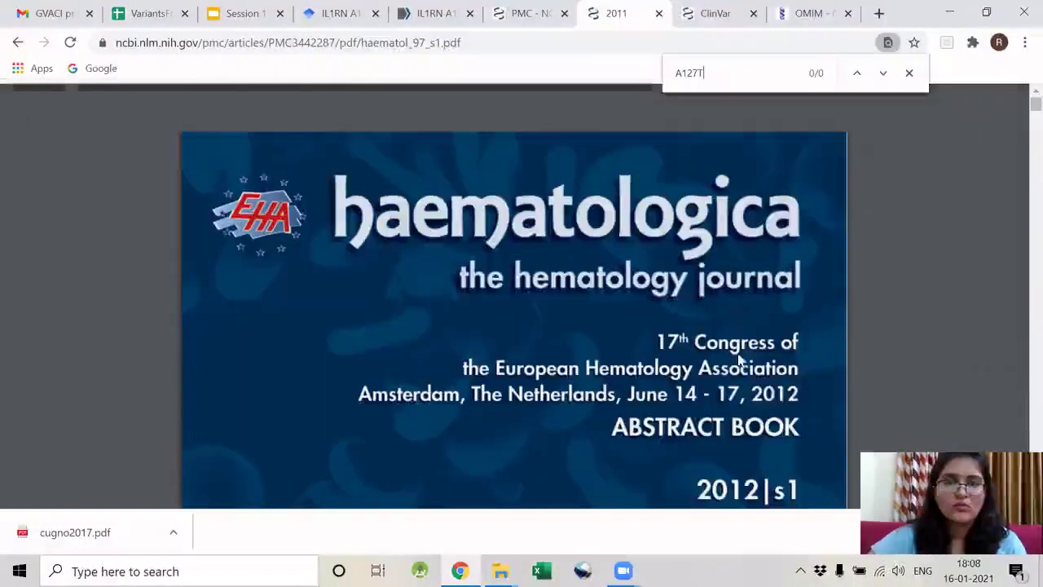
key(BackSpace)
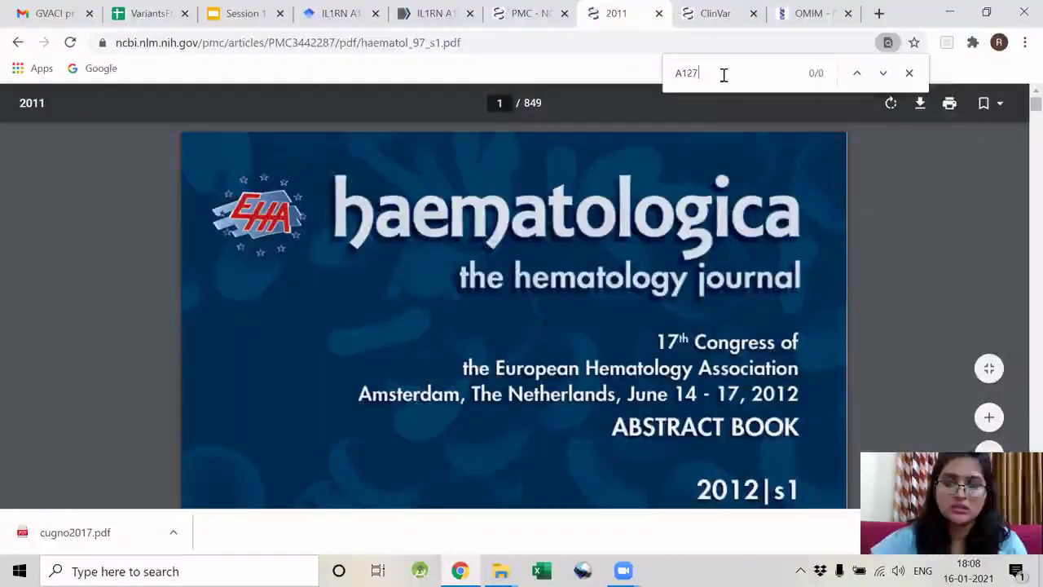
key(Left)
key(Left)
key(Left)
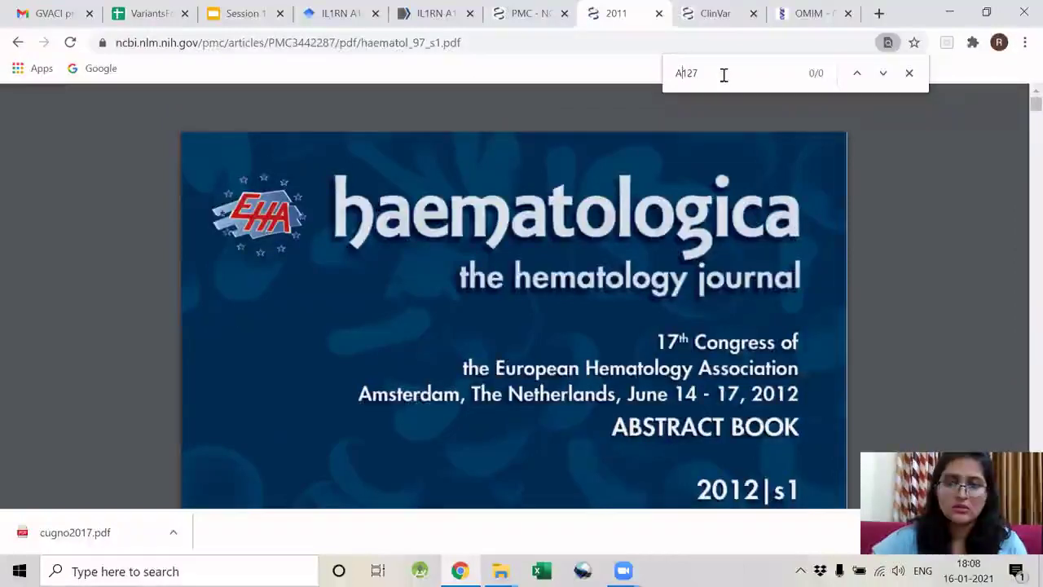
key(BackSpace)
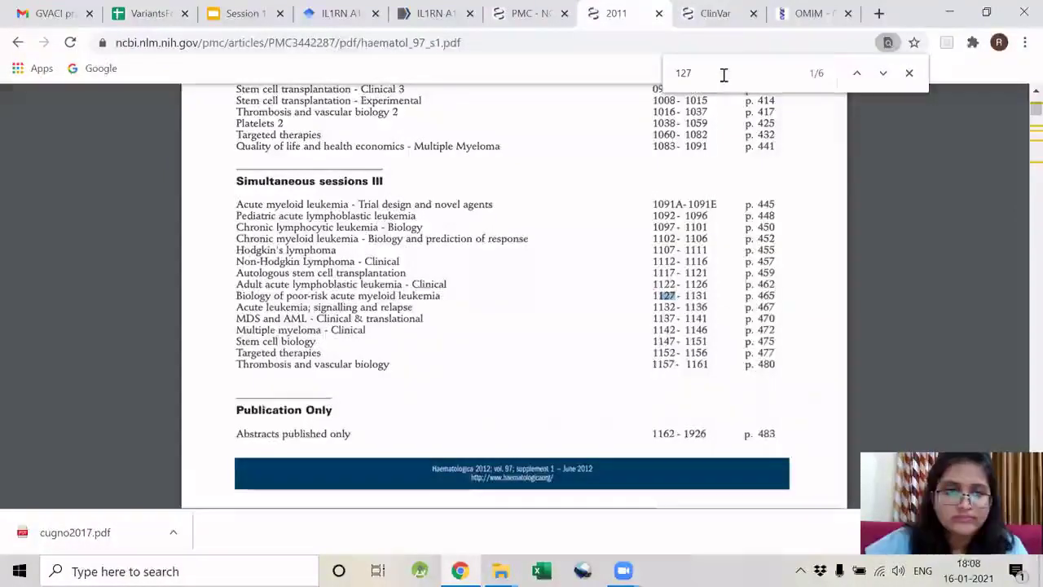
Step through the matches for 127 in the congress abstract book PDF to look for the IL1RN variant.
click(888, 81)
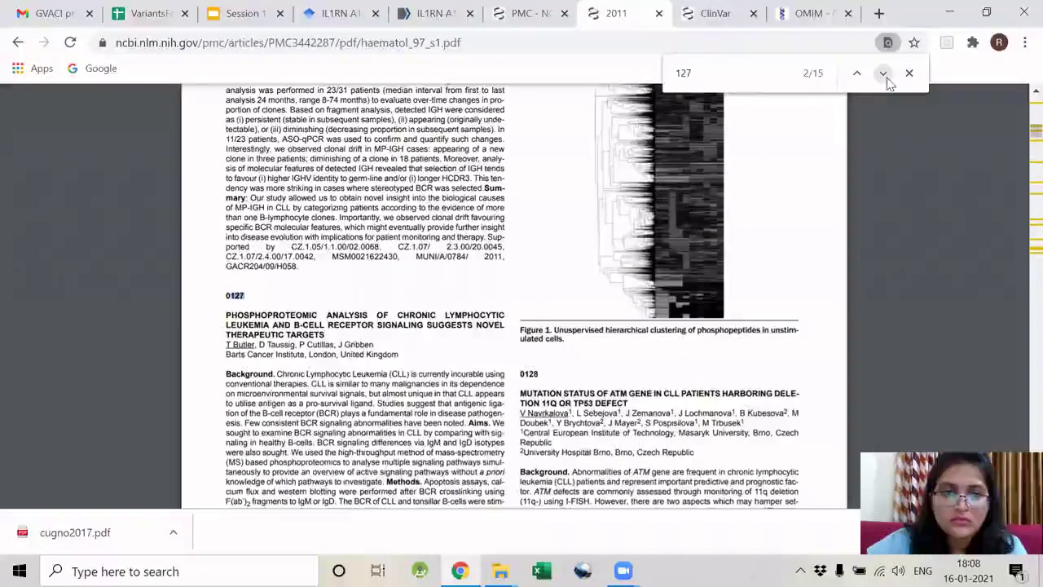
click(887, 79)
click(884, 73)
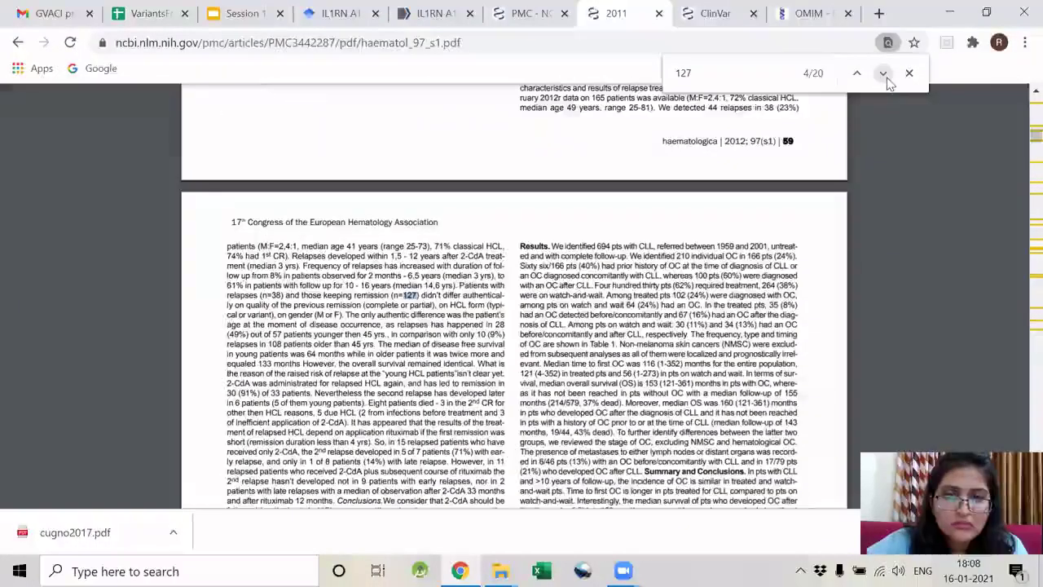
click(883, 74)
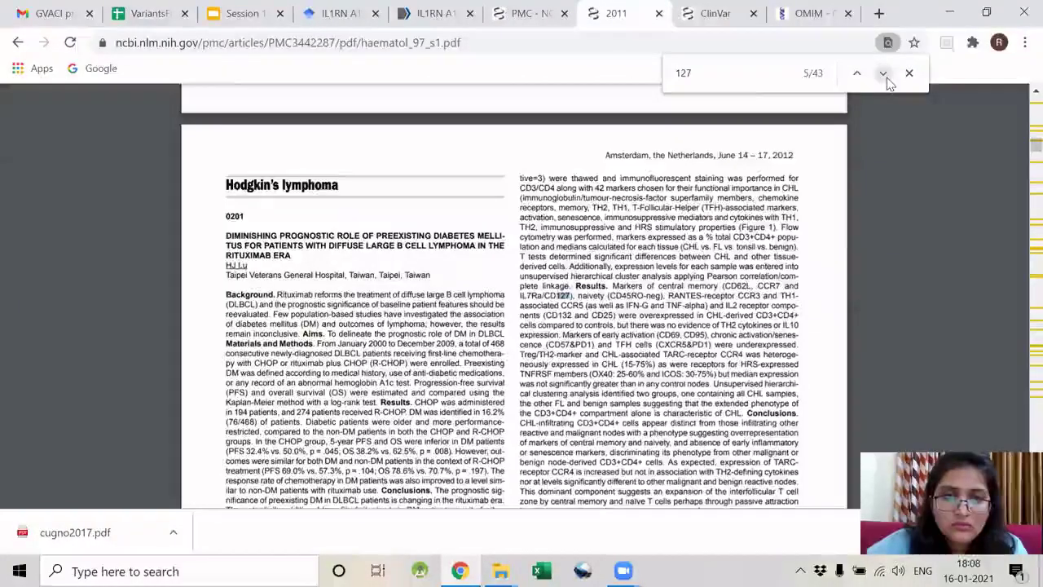
click(883, 74)
click(883, 73)
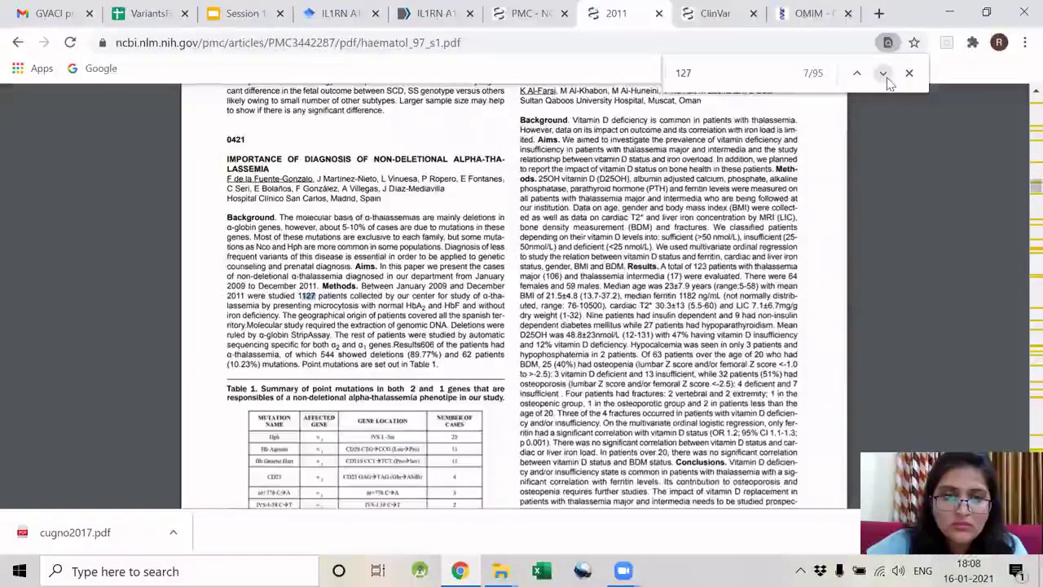
click(884, 73)
click(884, 73)
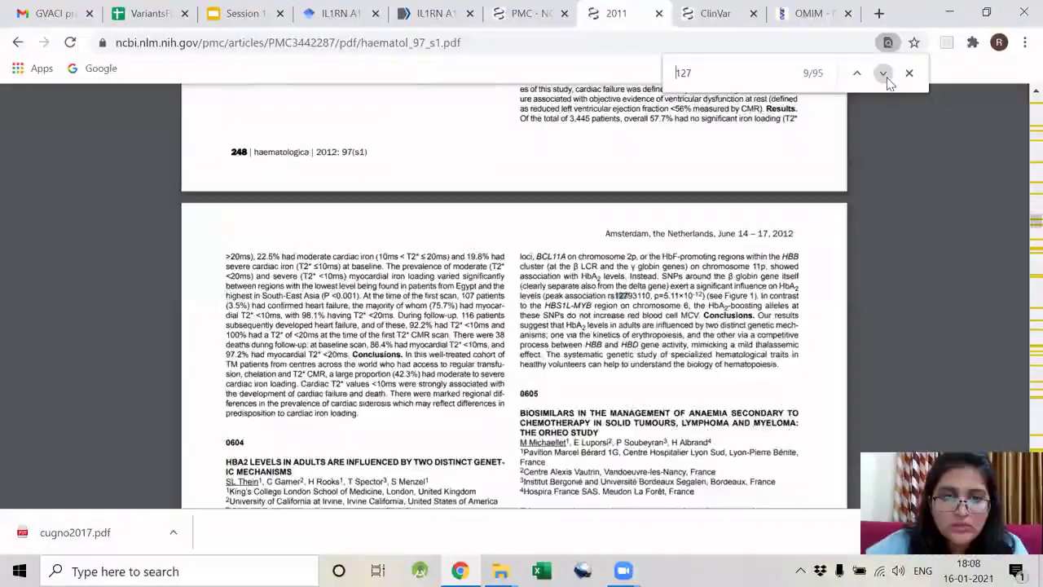
click(884, 74)
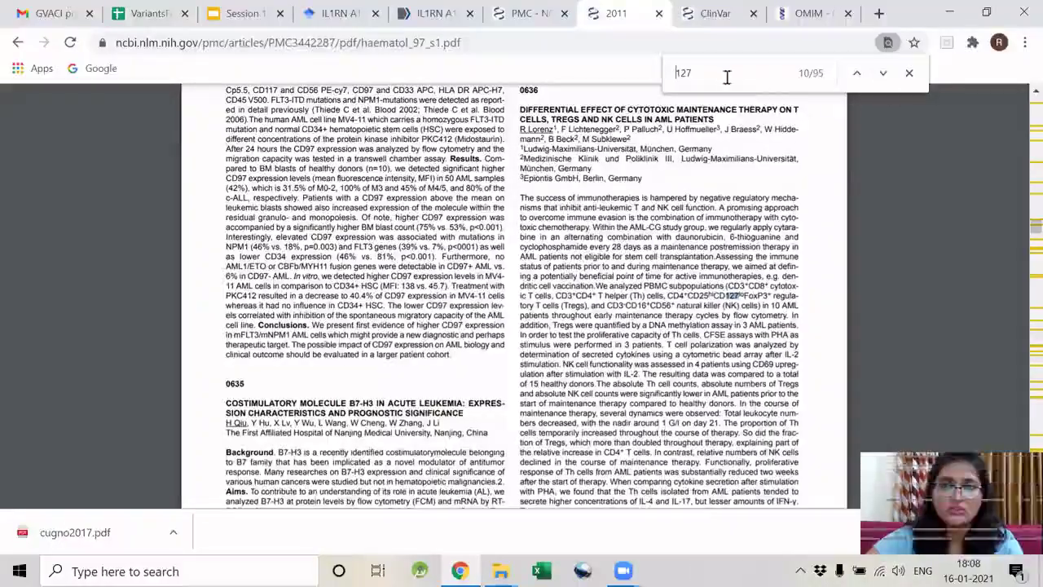
double_click(896, 13)
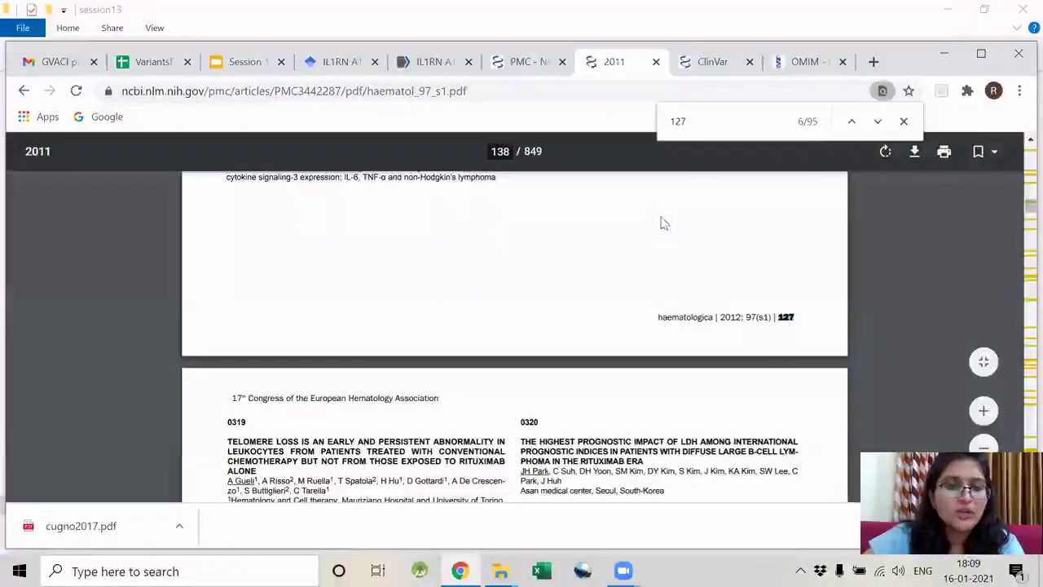
click(878, 122)
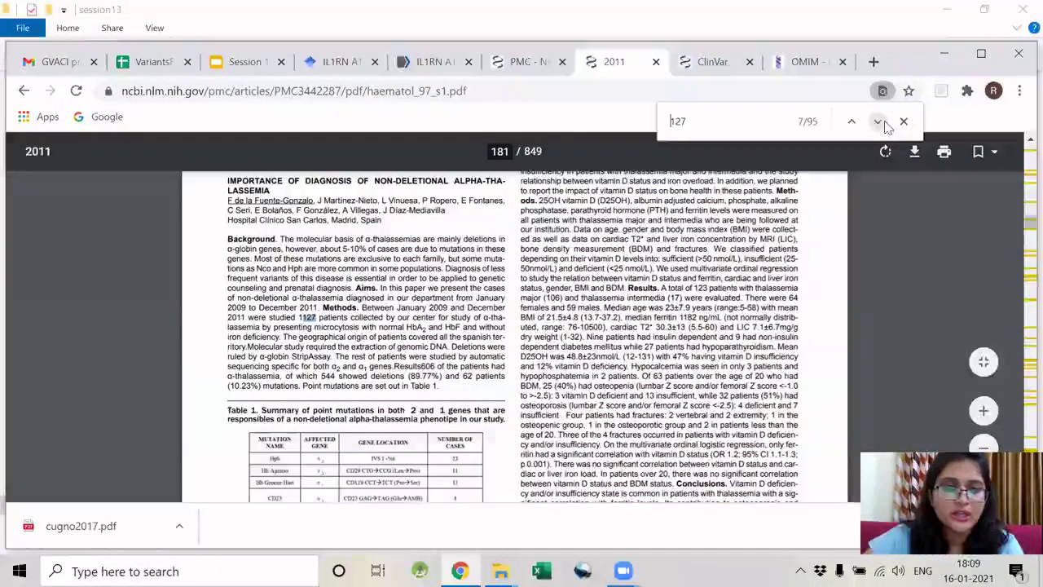
click(878, 122)
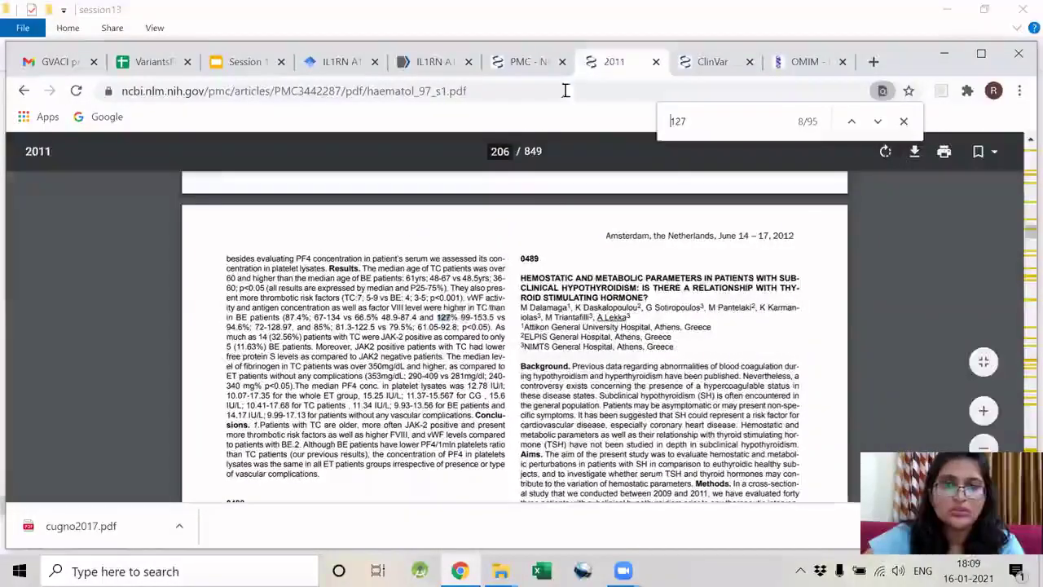
Copy c.370G>A from the NM_173842.3 row of the VariantsForDemo spreadsheet and search Google Scholar for IL1RN c.370G>A.
key(ctrl+2)
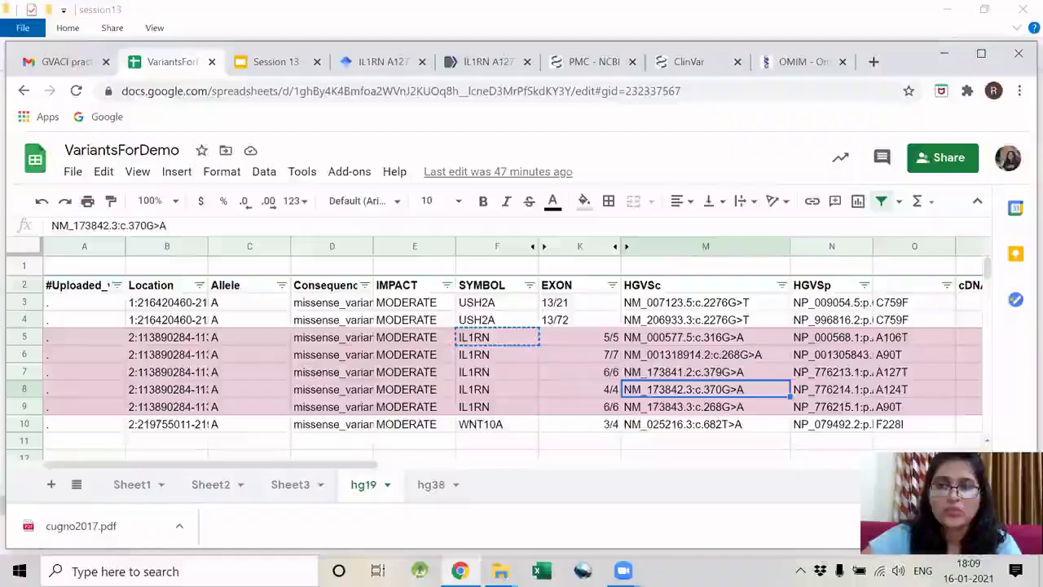
click(978, 55)
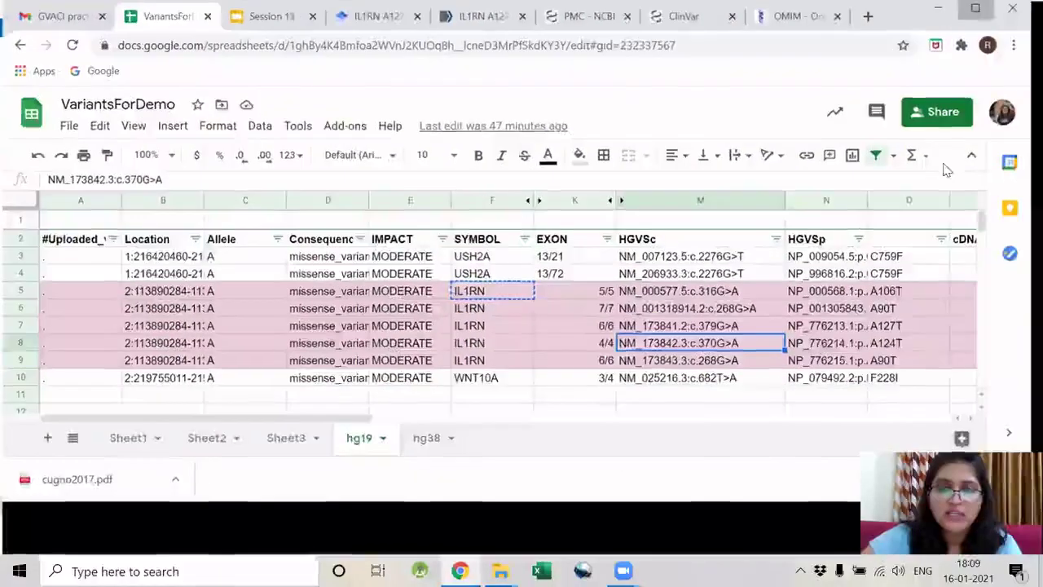
click(700, 358)
click(697, 341)
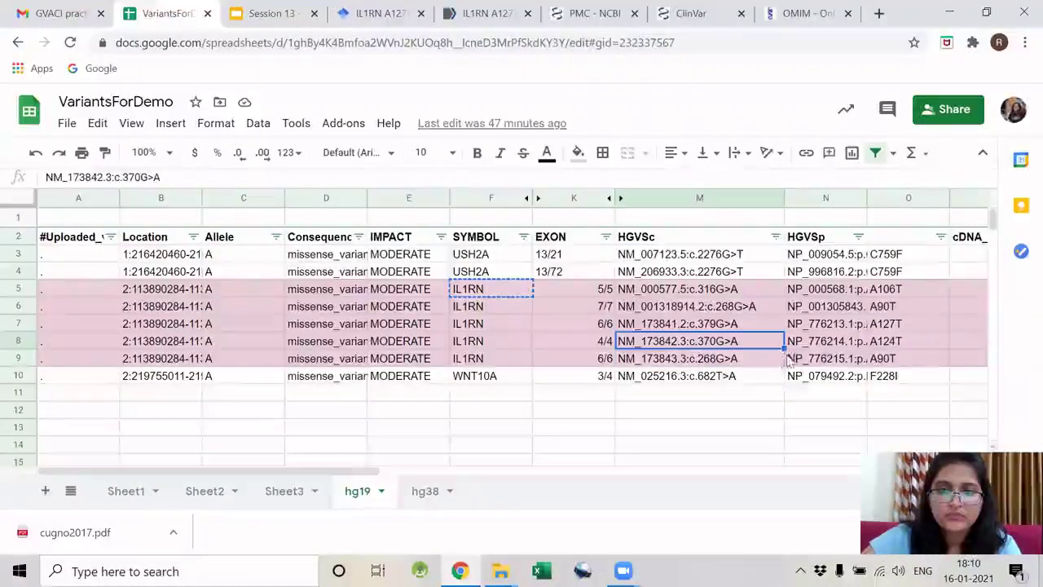
drag(163, 177, 114, 178)
key(ctrl+c)
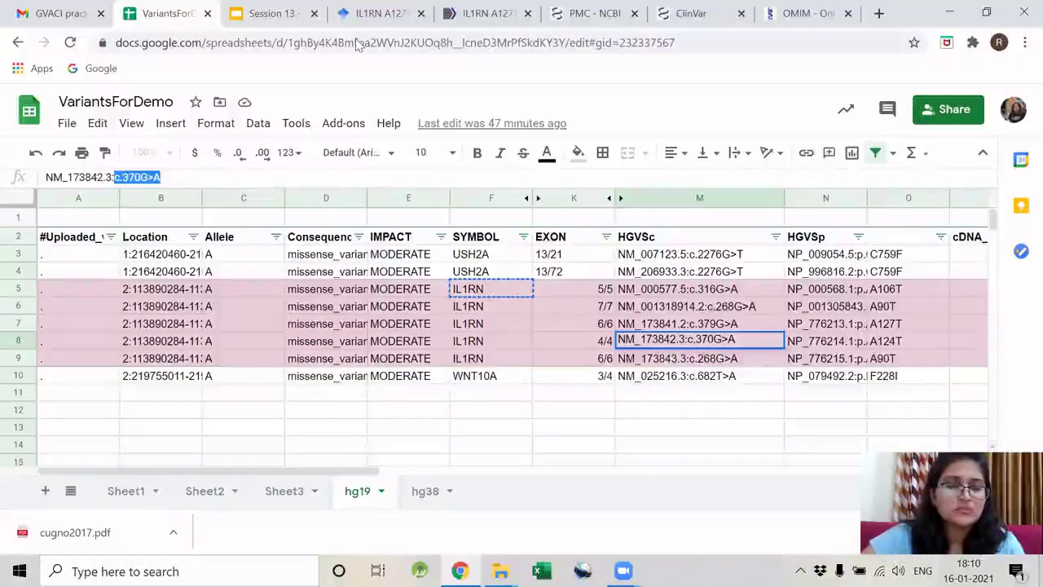
click(379, 13)
click(272, 112)
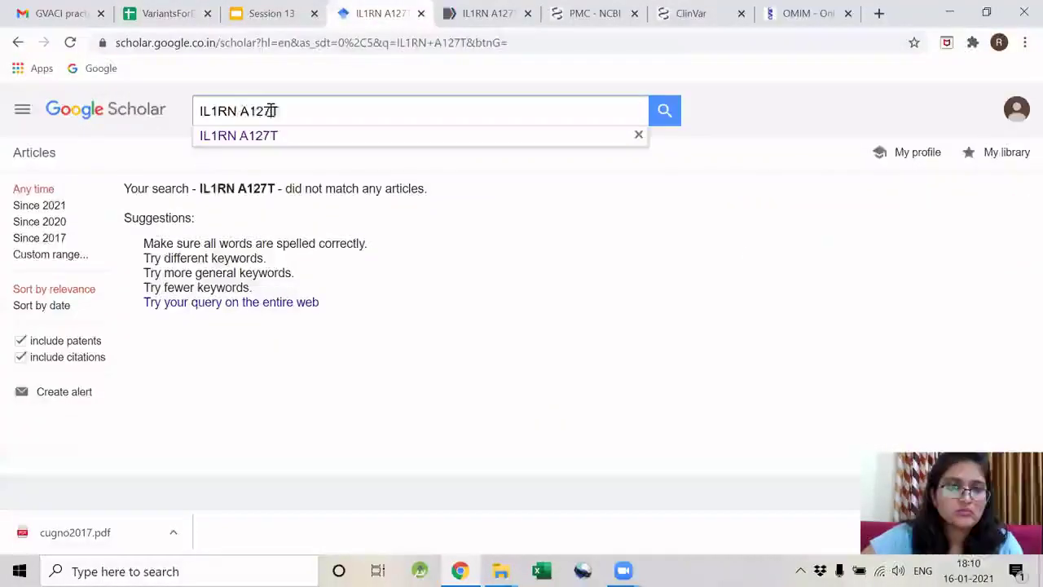
key(ctrl+v)
key(Return)
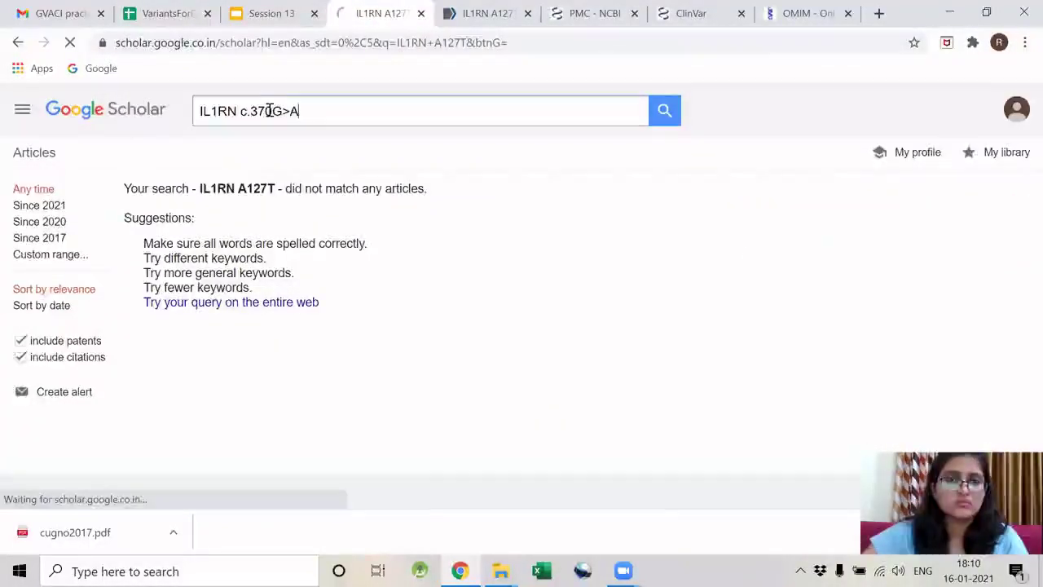
Search both PubMed and PMC for IL1RN c.370G>A and check the results in all three databases.
key(ctrl+Tab)
double_click(384, 174)
key(ctrl+v)
key(Return)
key(ctrl+Tab)
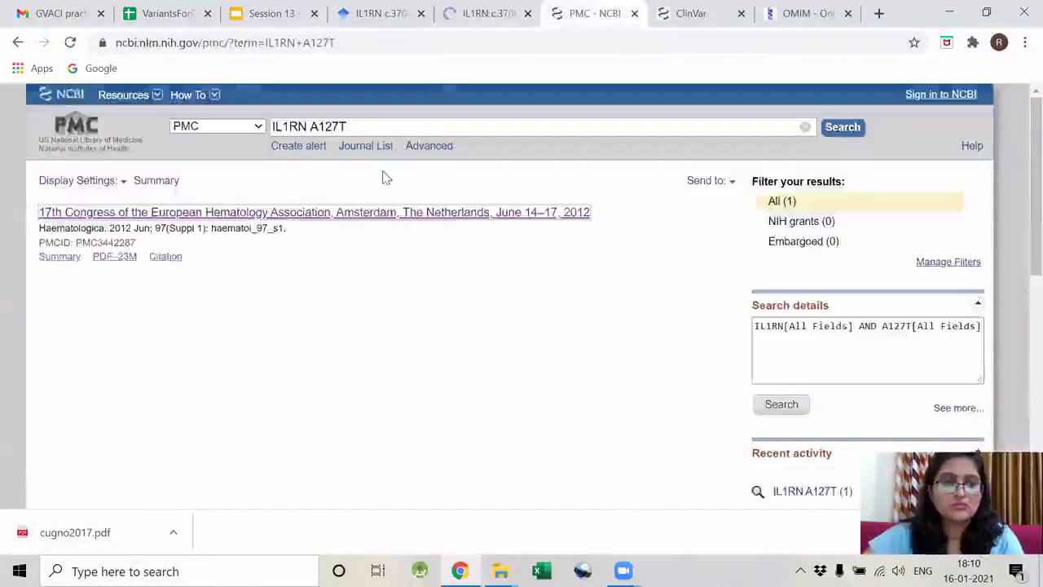
double_click(322, 126)
key(ctrl+v)
key(Return)
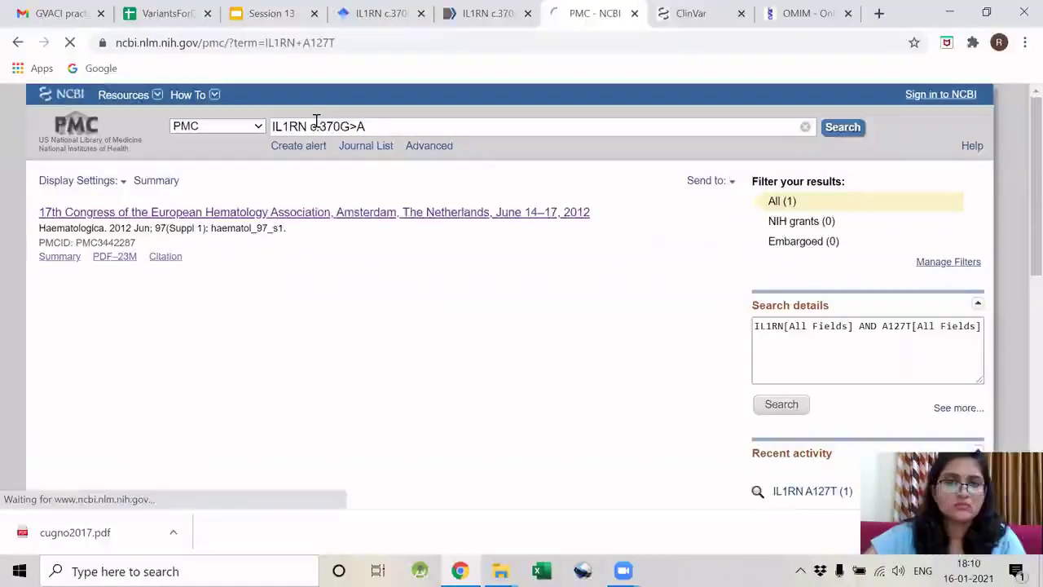
click(337, 24)
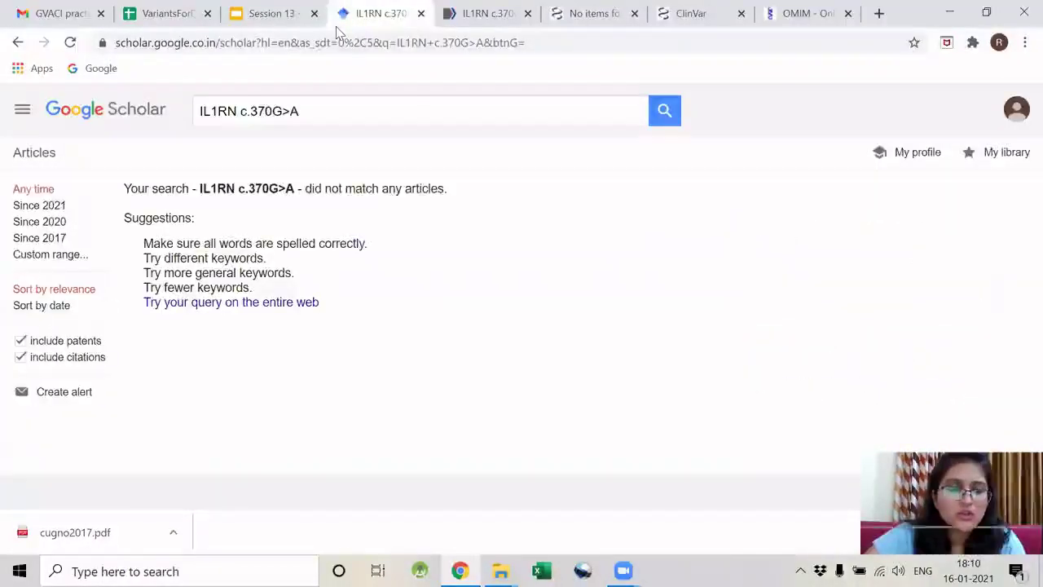
key(ctrl+Tab)
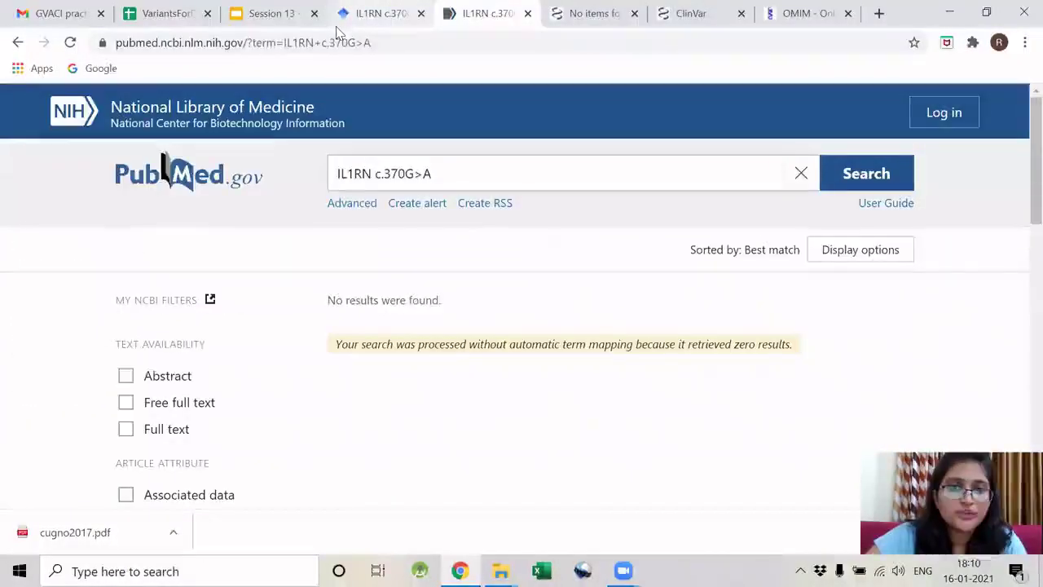
key(ctrl+Tab)
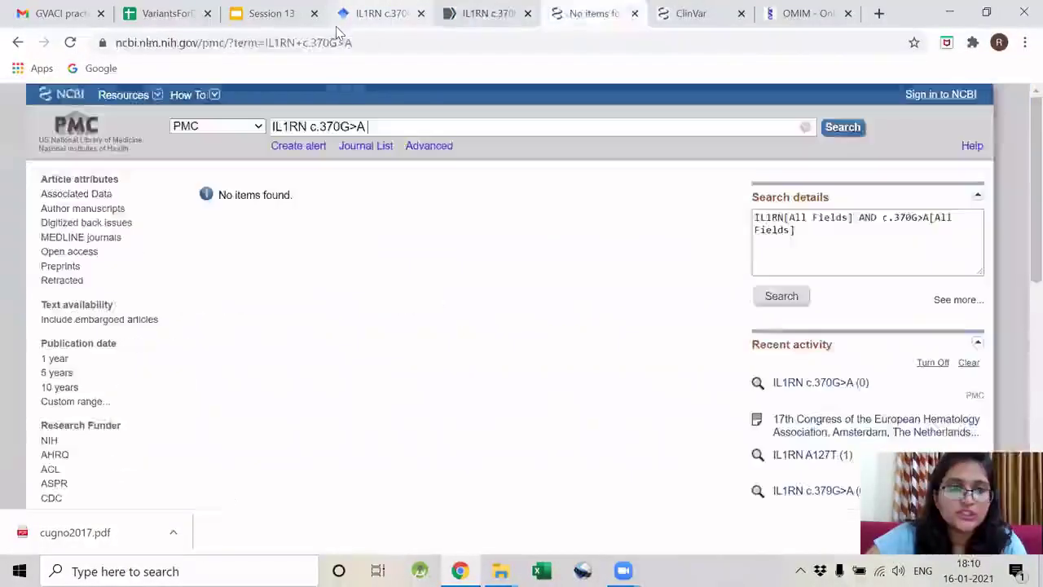
Copy the protein change A124T from the spreadsheet's IL1RN rows and search Google Scholar for IL1RN A124T.
click(160, 10)
click(874, 344)
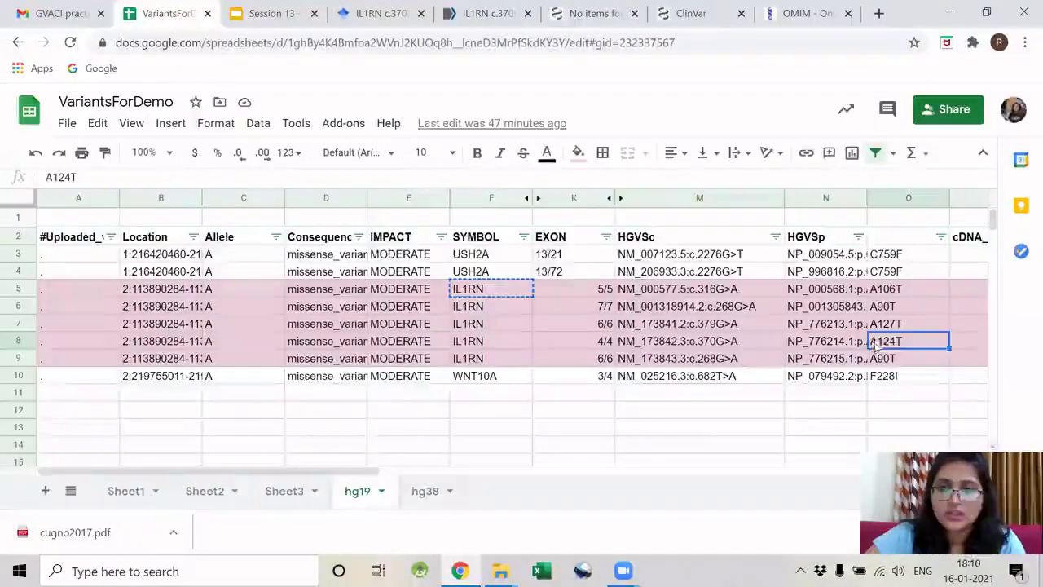
double_click(68, 178)
key(ctrl+c)
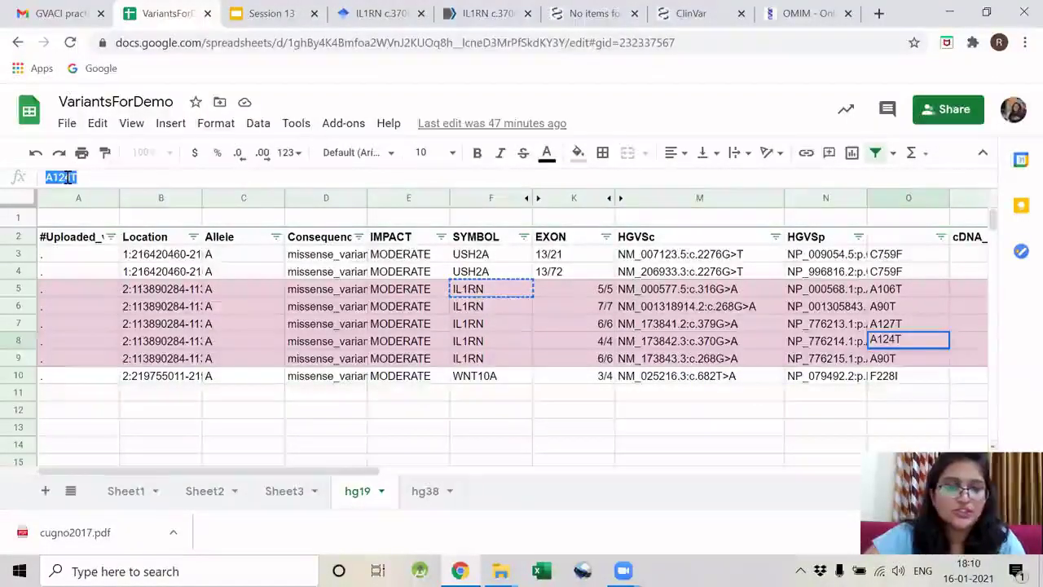
click(380, 13)
drag(319, 117, 237, 116)
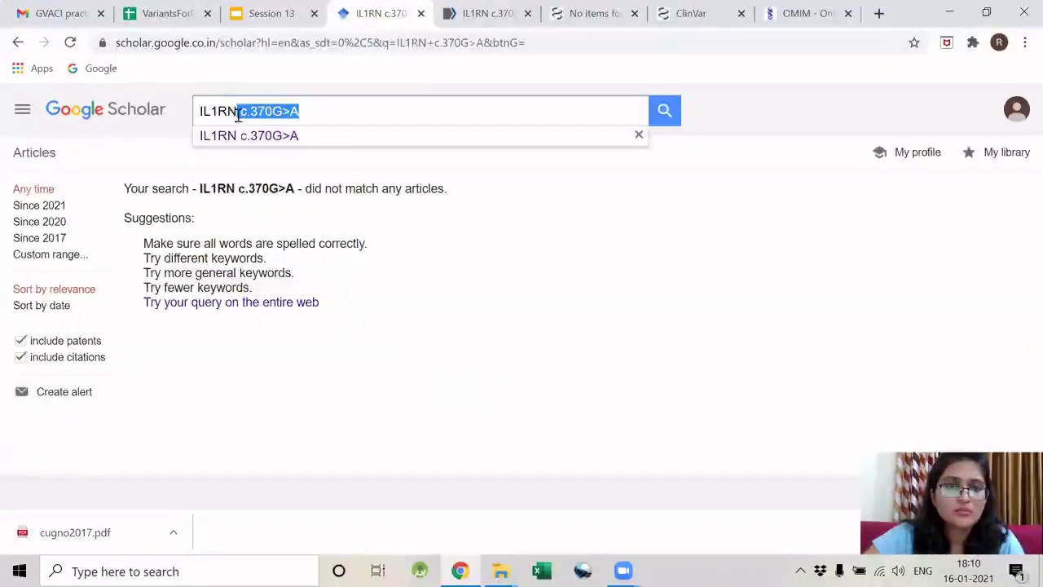
key(ctrl+v)
key(Return)
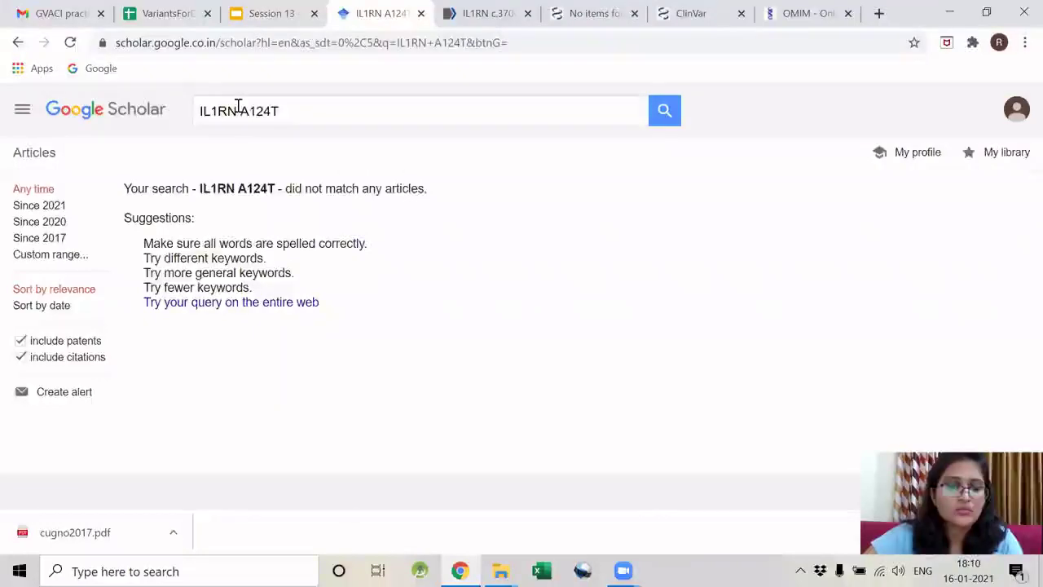
Search PubMed and PMC for IL1RN A124T by replacing c.370G>A in each query.
key(ctrl+Tab)
drag(432, 174, 389, 173)
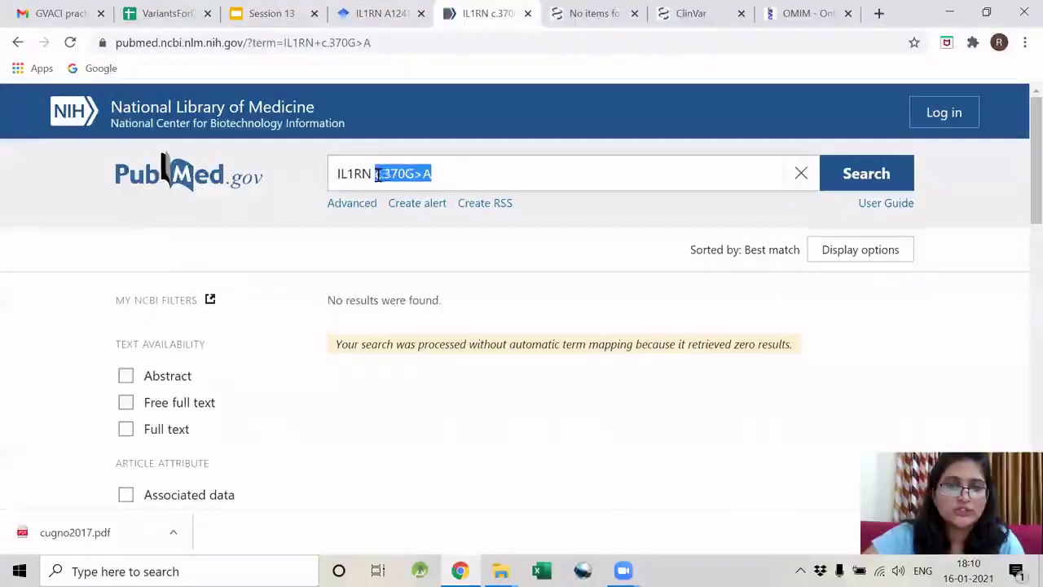
key(ctrl+v)
key(Return)
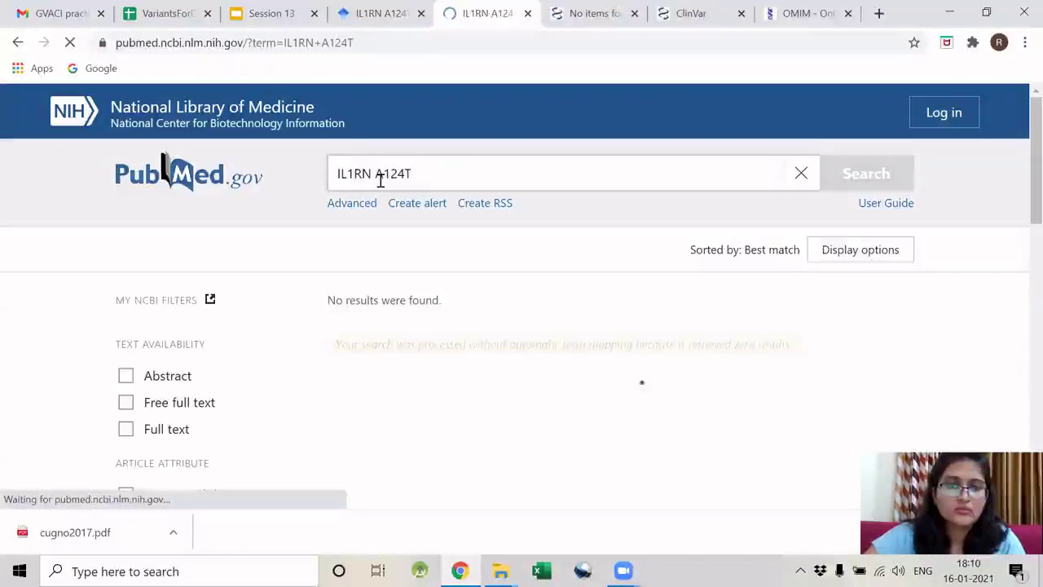
key(ctrl+Tab)
drag(369, 126, 338, 126)
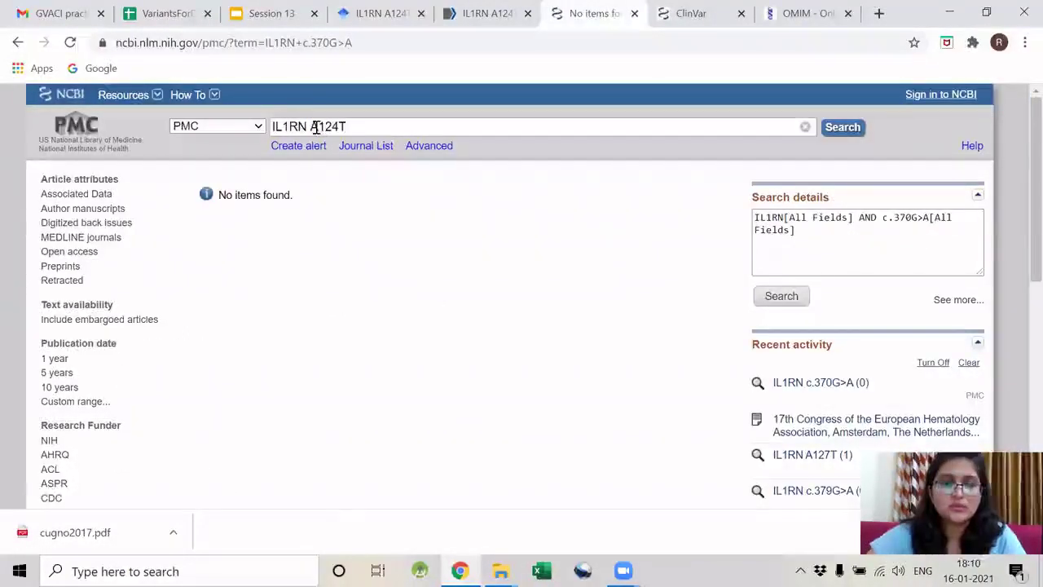
key(Return)
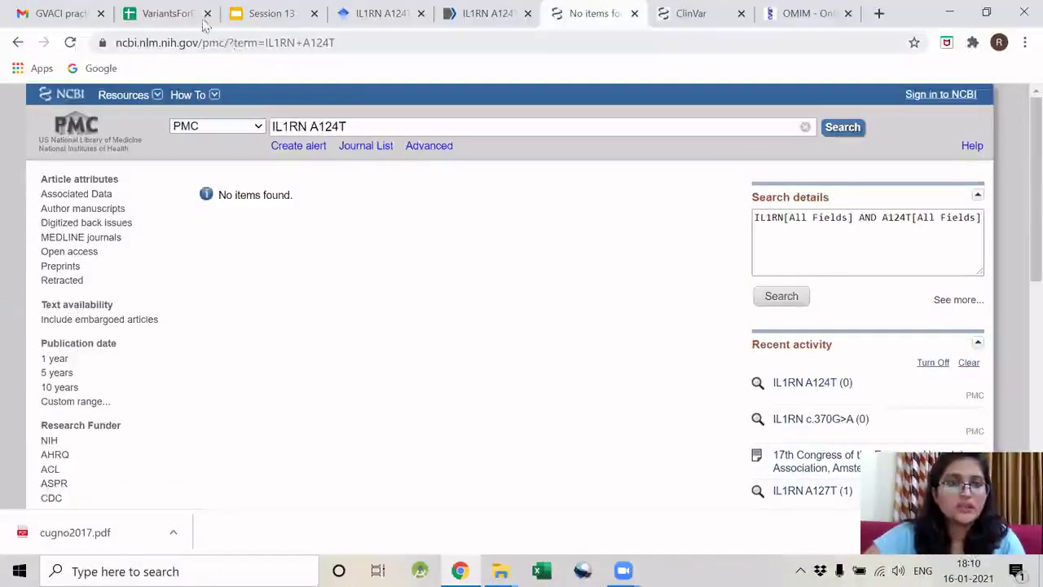
Copy c.268G>A from the spreadsheet's NM_173843.3 row and search Google Scholar for IL1RN c.268G>A.
click(168, 15)
click(740, 361)
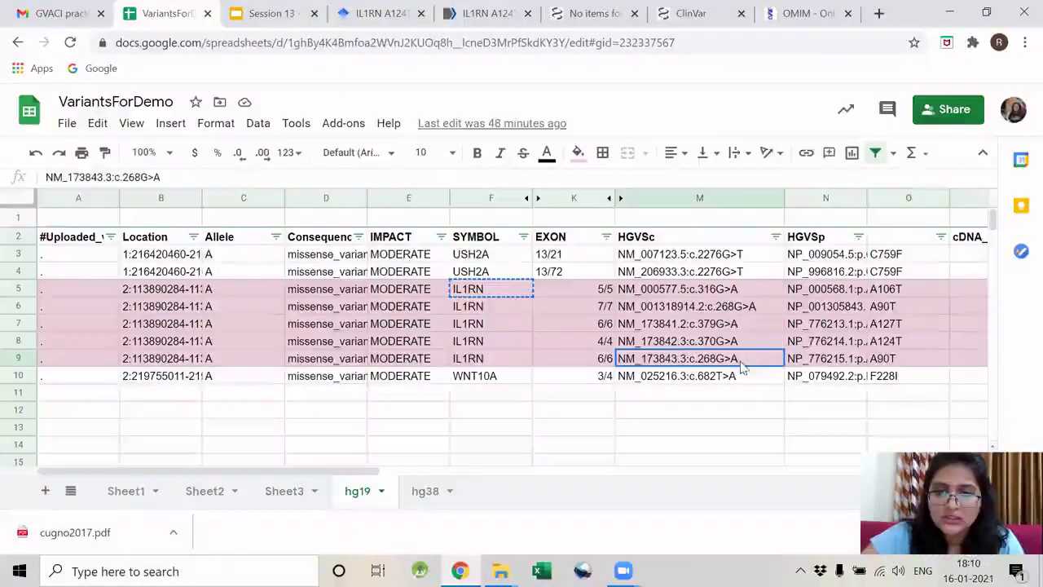
drag(159, 178, 118, 178)
key(ctrl+c)
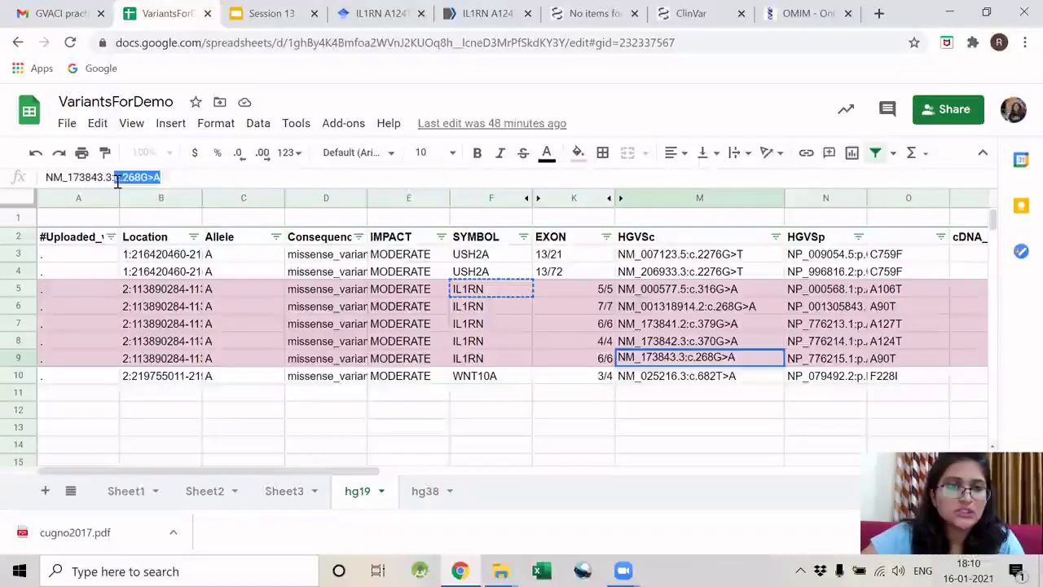
click(380, 13)
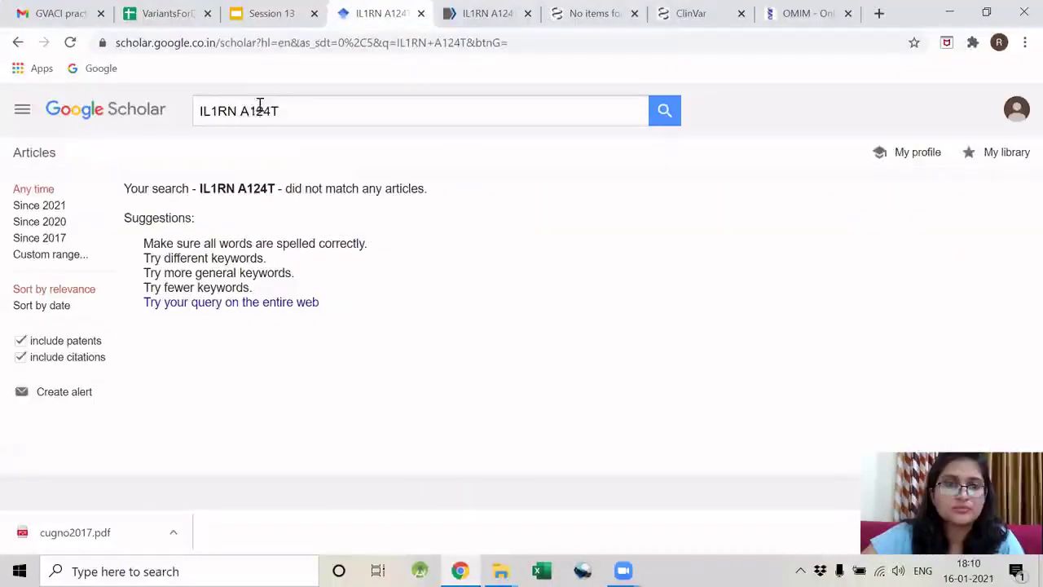
drag(290, 111, 244, 115)
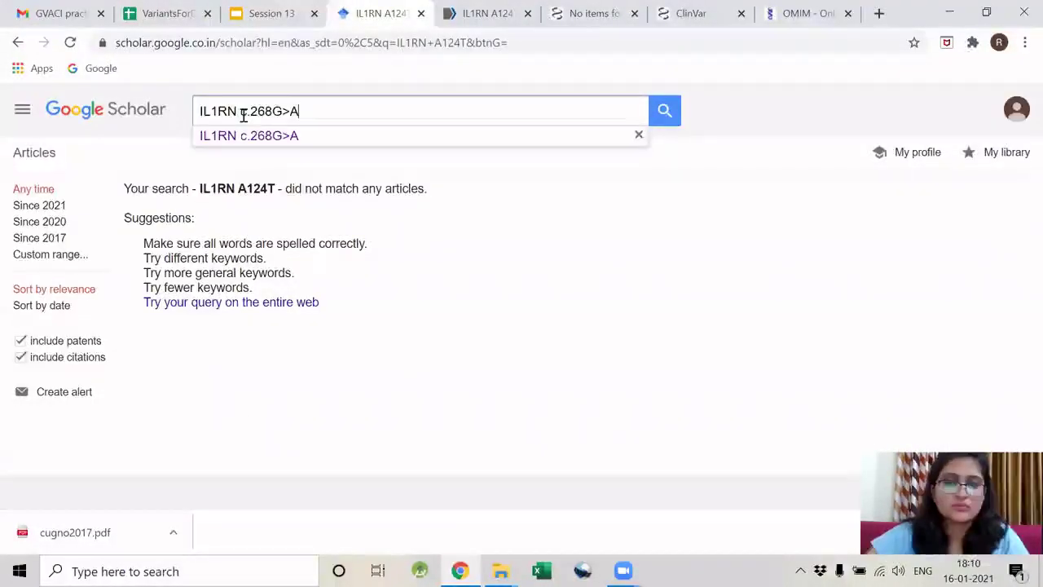
key(Return)
Search PubMed and PMC for IL1RN c.268G>A and check the results in Google Scholar and both databases.
key(ctrl+Tab)
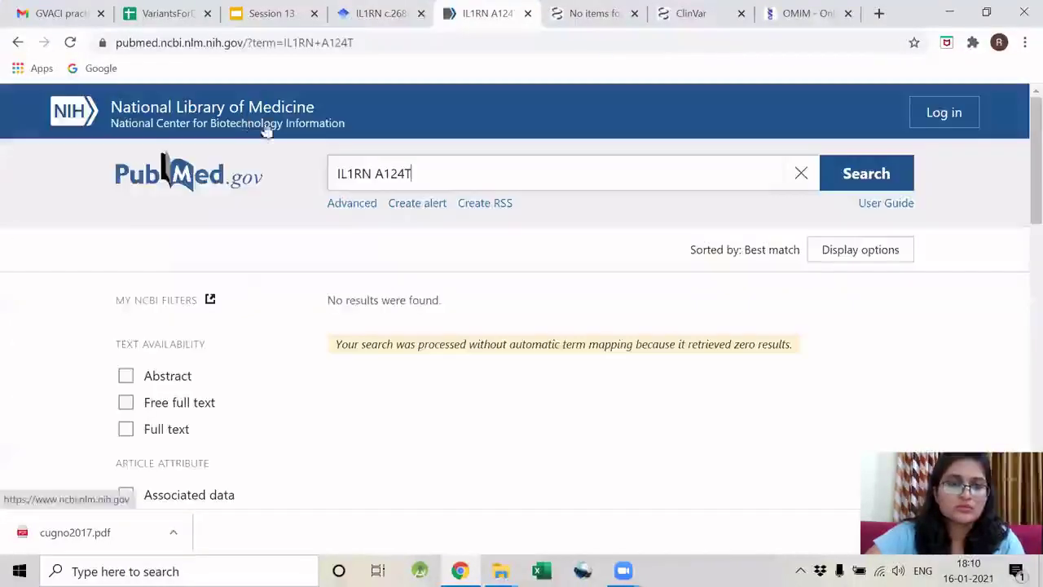
double_click(397, 168)
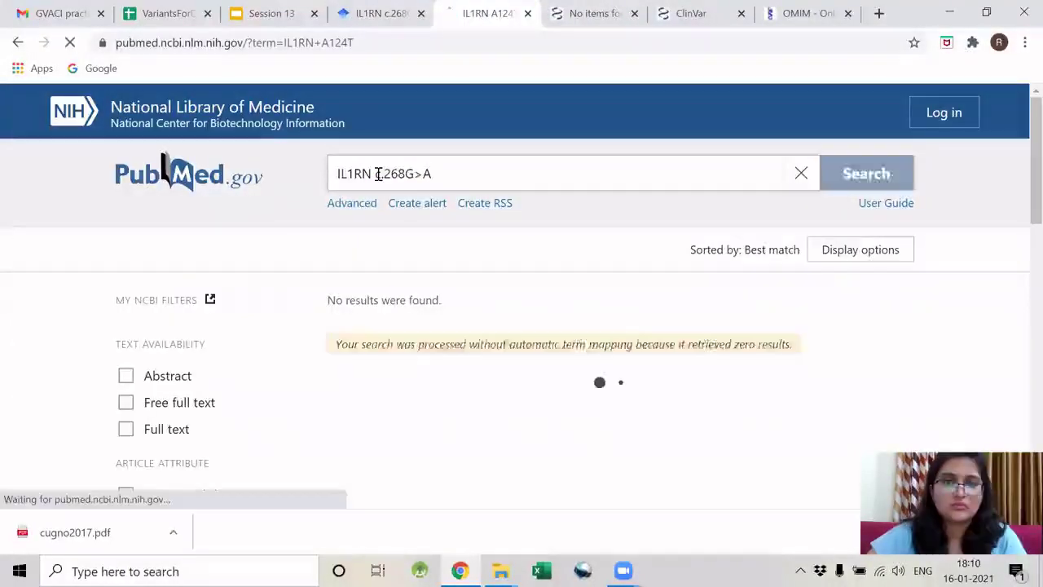
key(ctrl+Tab)
double_click(330, 127)
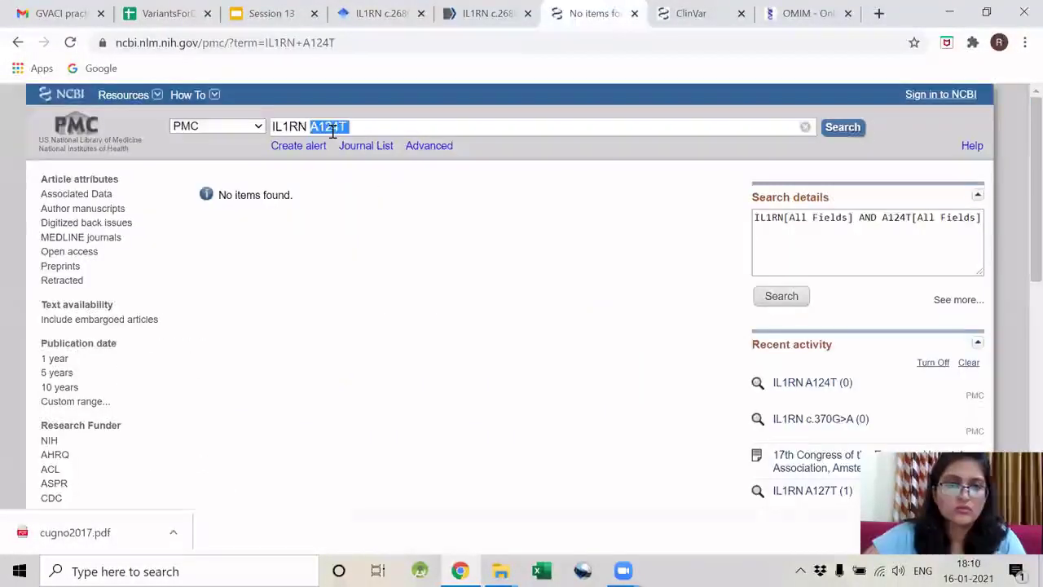
key(ctrl+v)
key(Return)
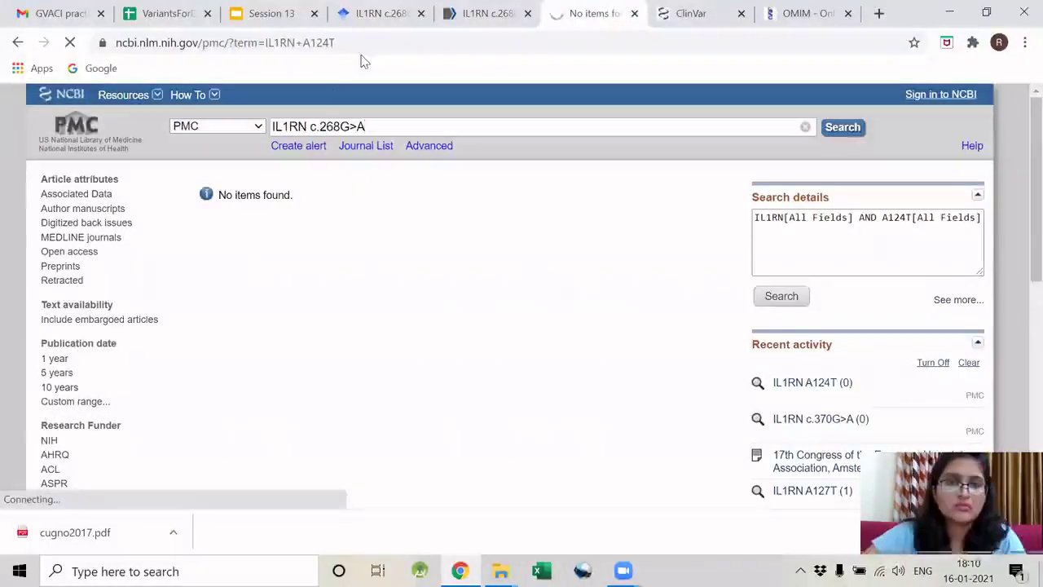
key(ctrl+shift+Tab)
key(ctrl+shift+Tab)
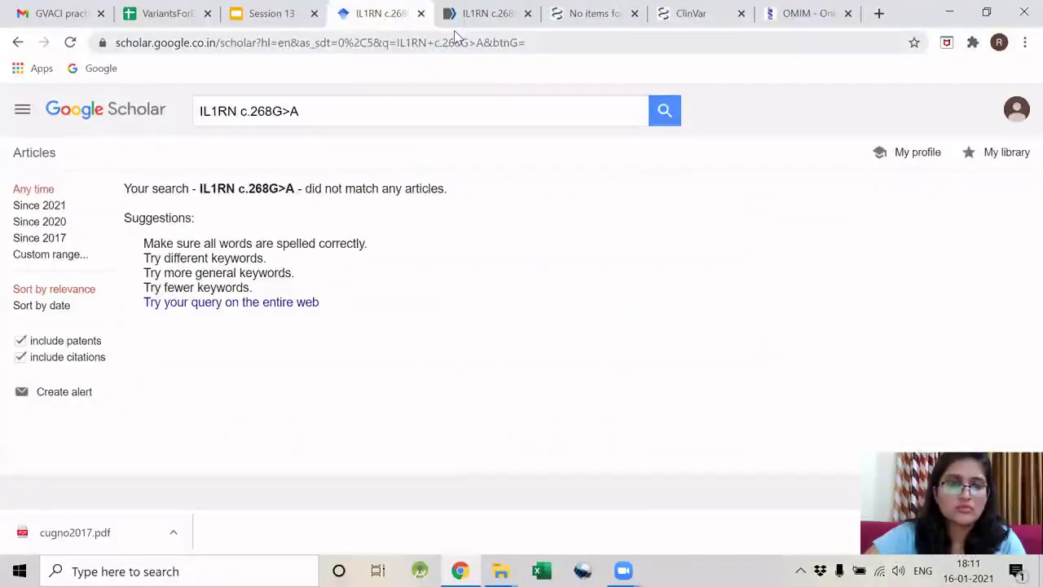
key(ctrl+Tab)
key(ctrl+Tab)
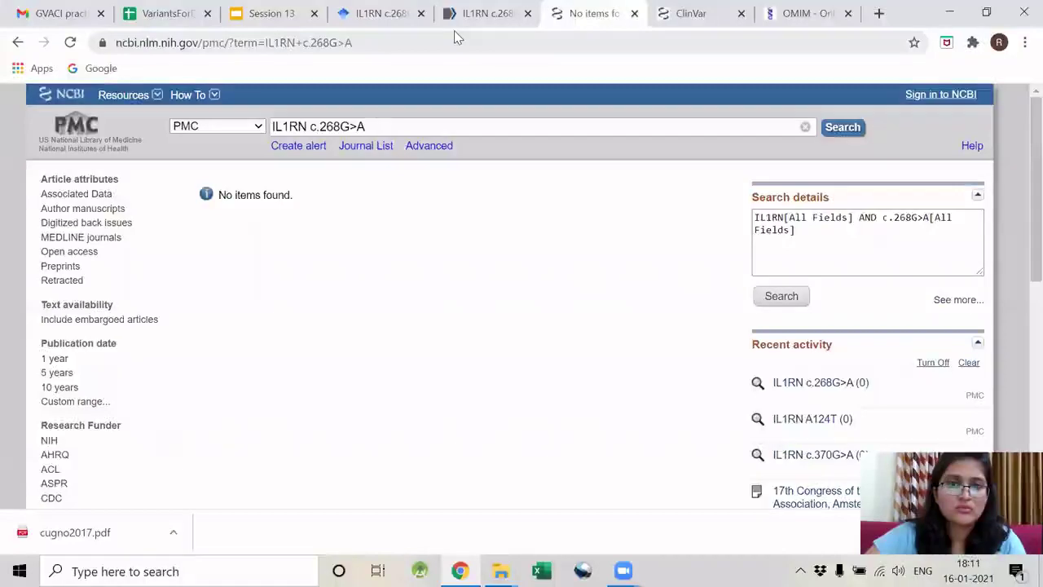
Copy the protein change A90T from the spreadsheet's NM_173843.3 row and search Google Scholar for IL1RN A90T.
key(ctrl+2)
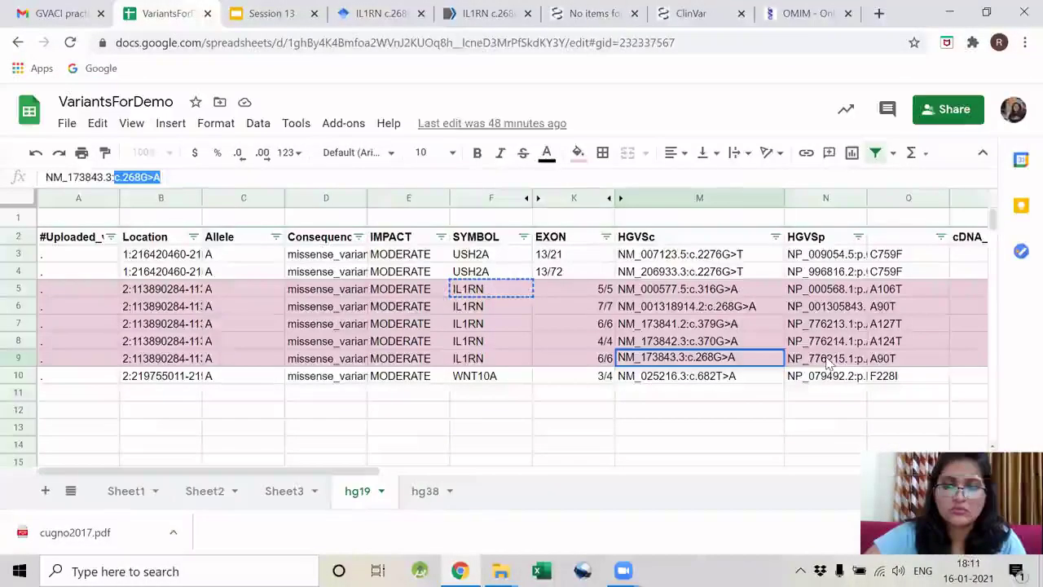
click(840, 363)
click(880, 364)
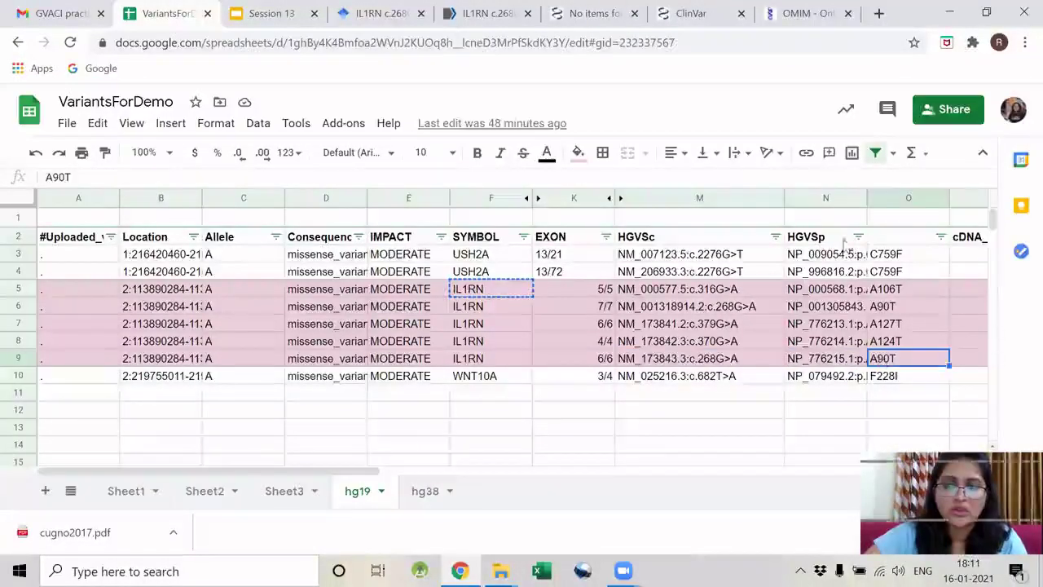
double_click(59, 178)
key(ctrl+4)
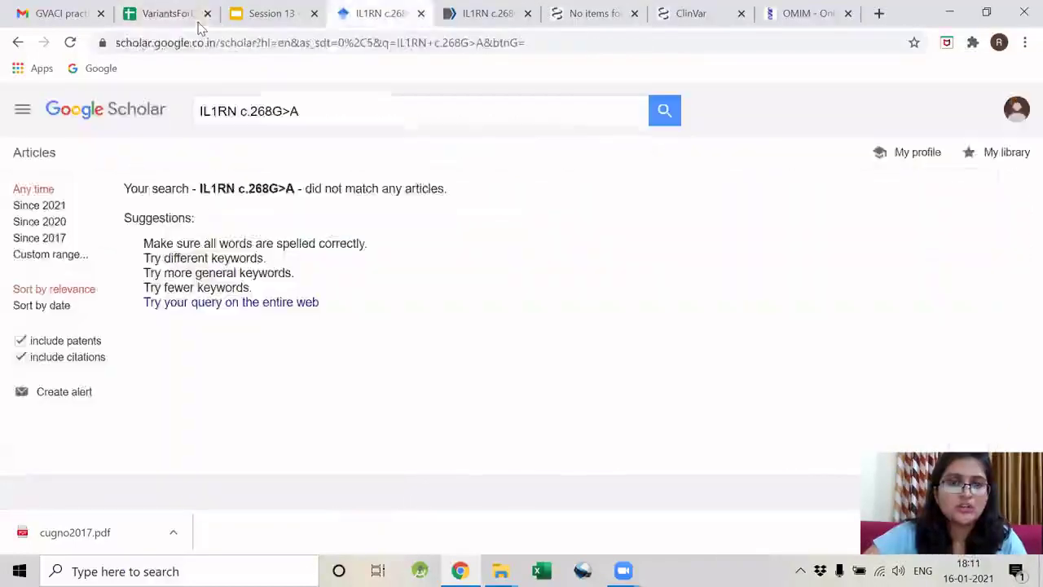
drag(309, 111, 244, 115)
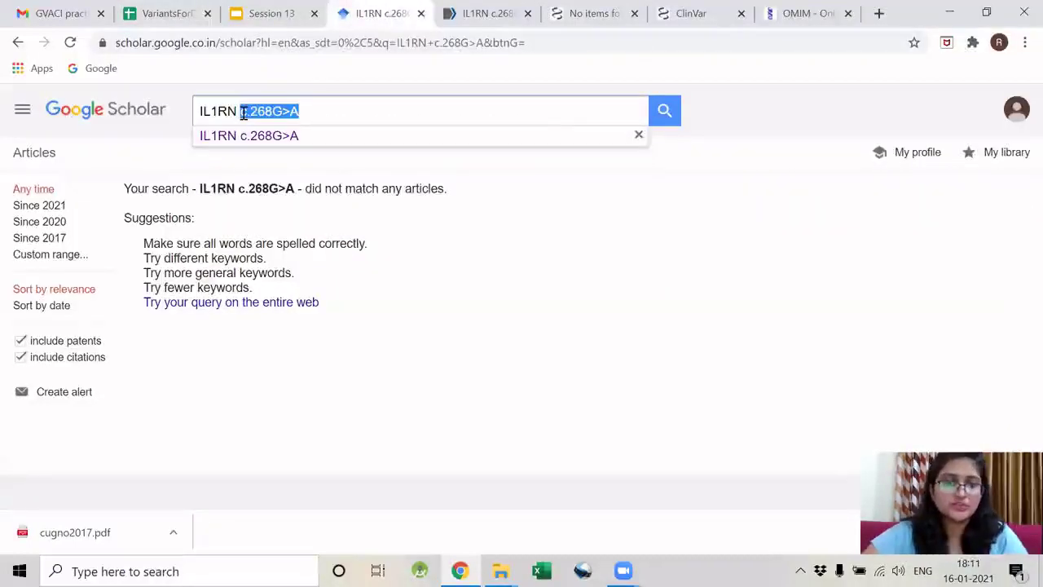
key(Return)
Search PubMed and PMC for IL1RN A90T by replacing c.268G>A in each query.
key(ctrl+5)
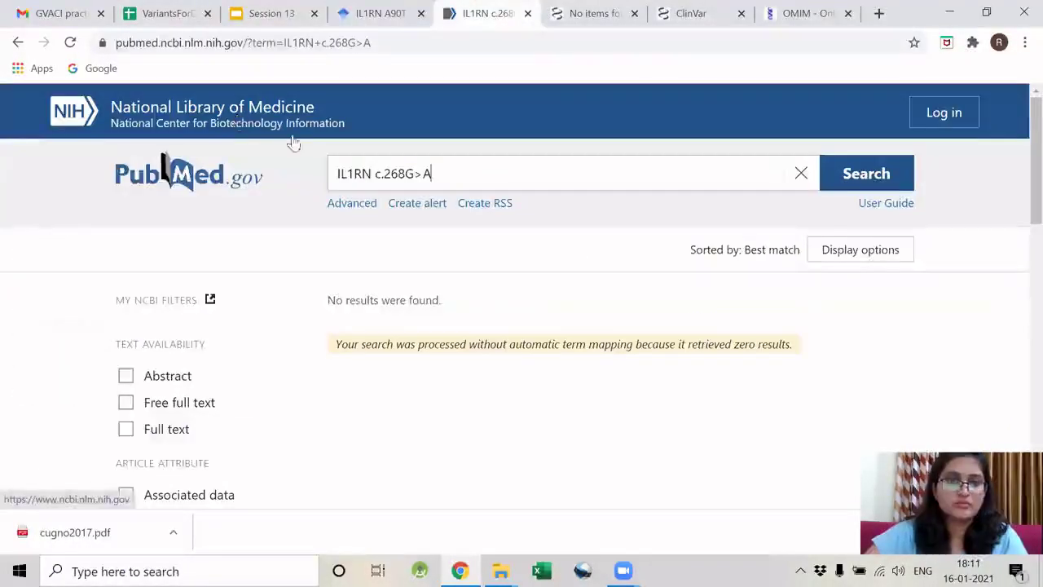
drag(432, 174, 374, 173)
text(A90T)
key(Return)
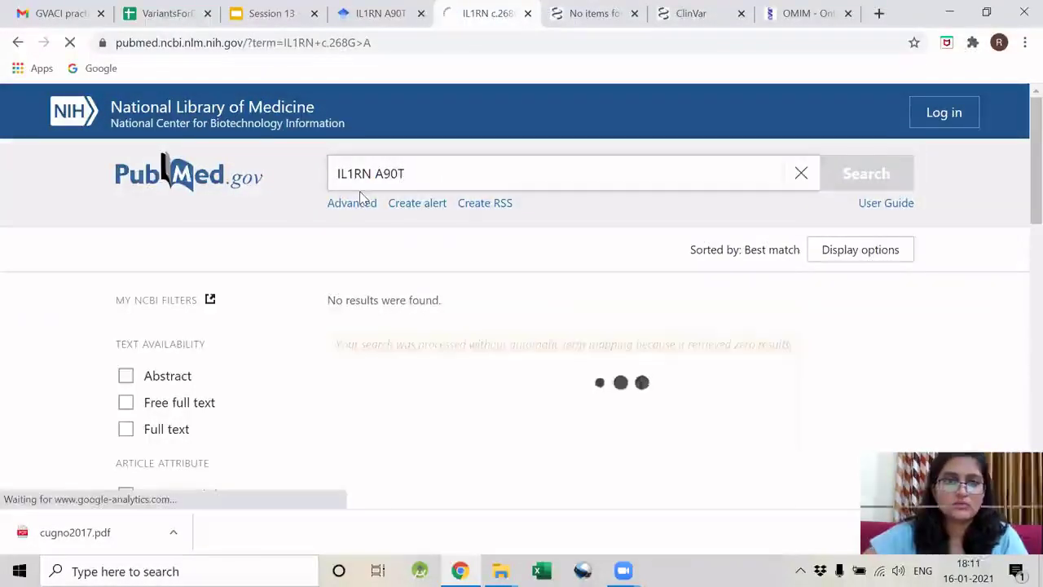
key(ctrl+Tab)
drag(366, 126, 312, 131)
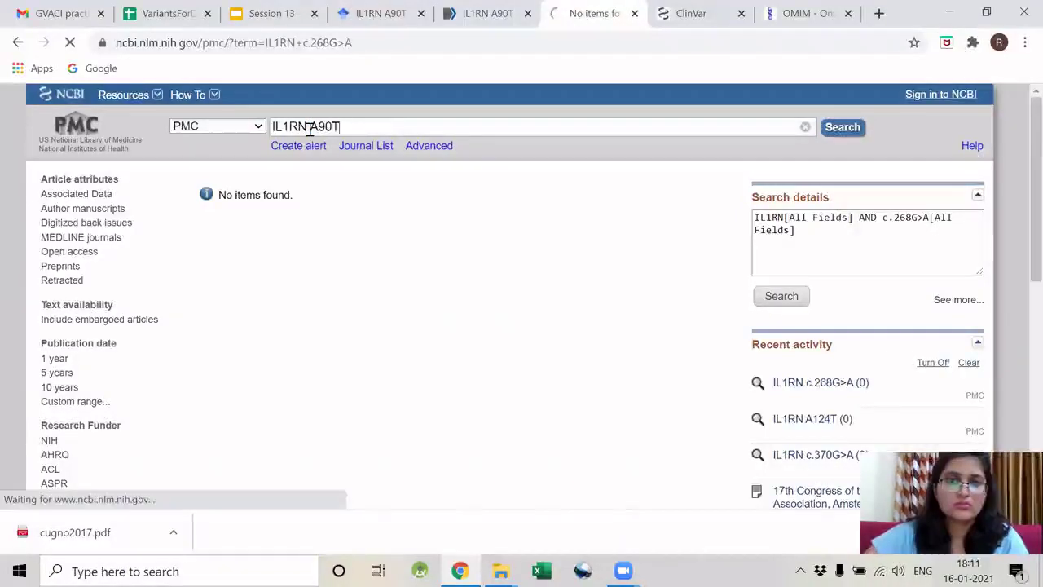
Examine both pages of Google Scholar results for IL1RN A90T, and check the PubMed and PMC results.
click(370, 23)
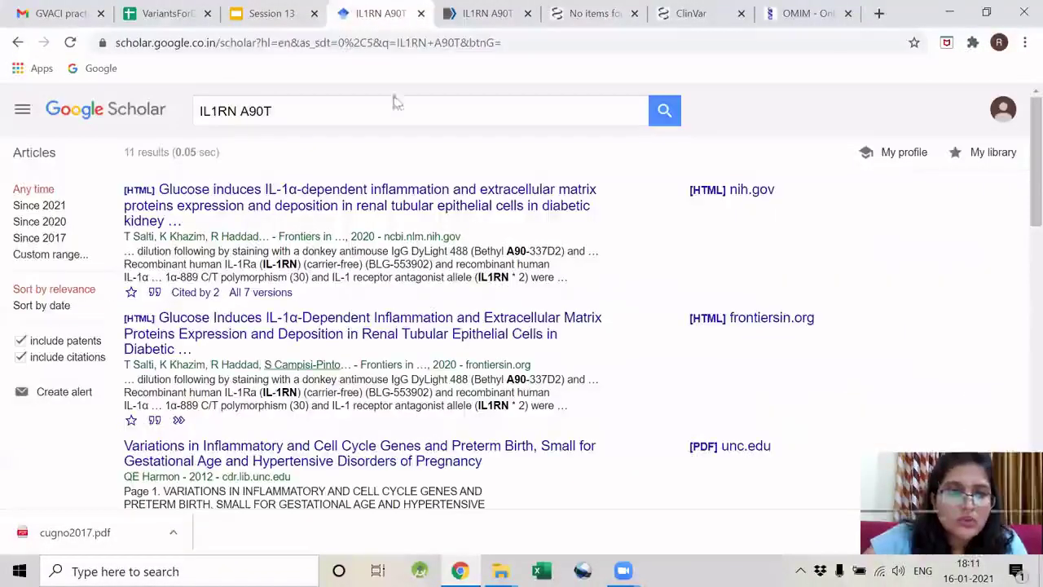
scroll(526, 328, down, 1)
scroll(516, 300, down, 2)
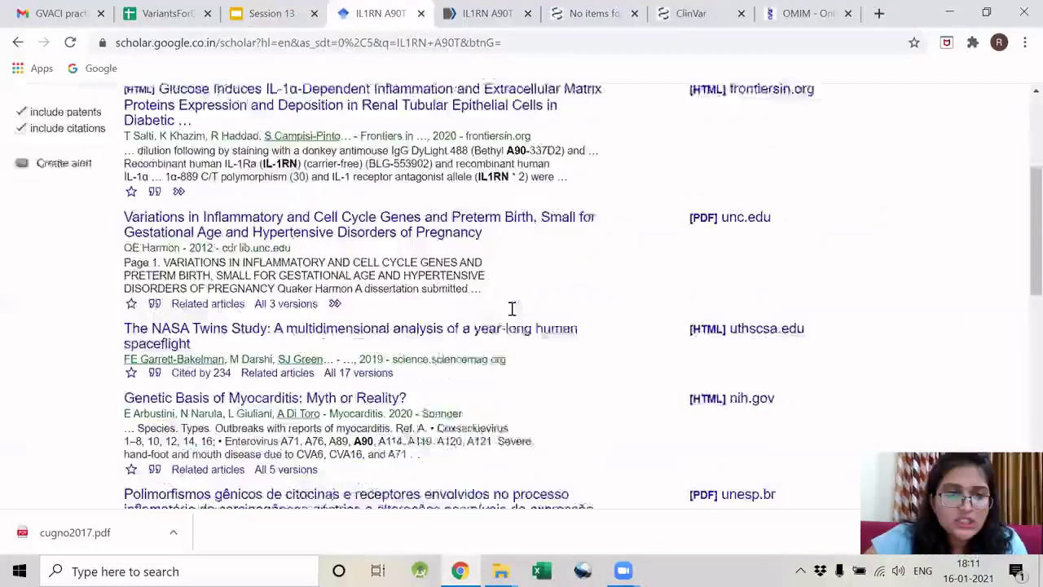
scroll(445, 242, down, 1)
scroll(445, 242, down, 1)
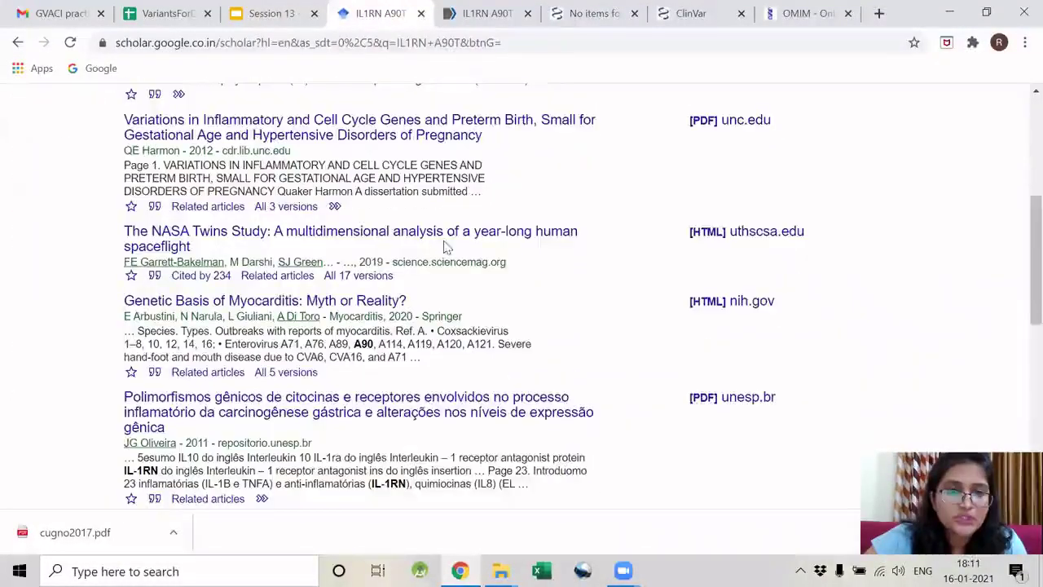
scroll(368, 330, down, 2)
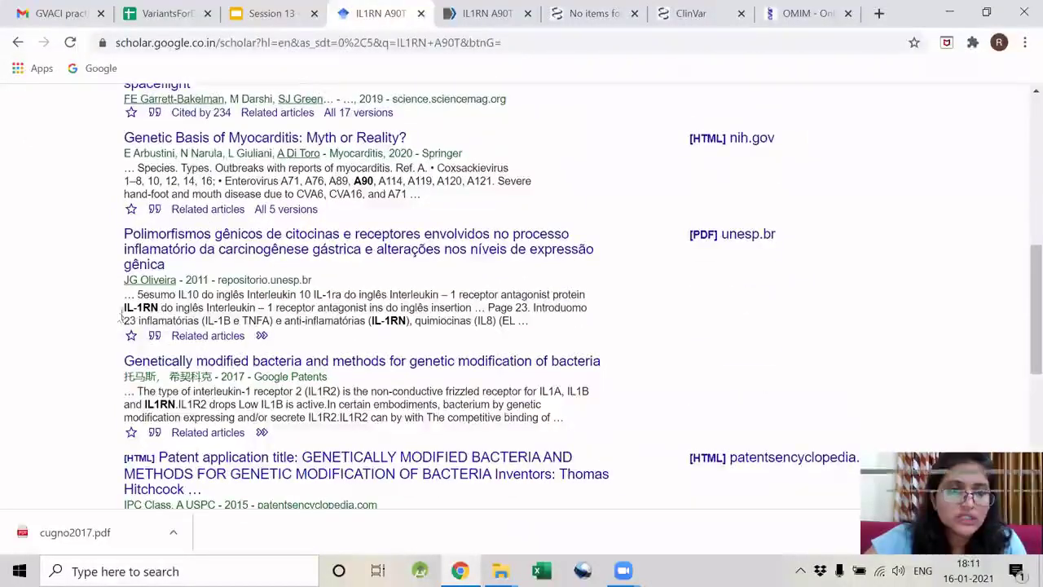
scroll(400, 387, up, 4)
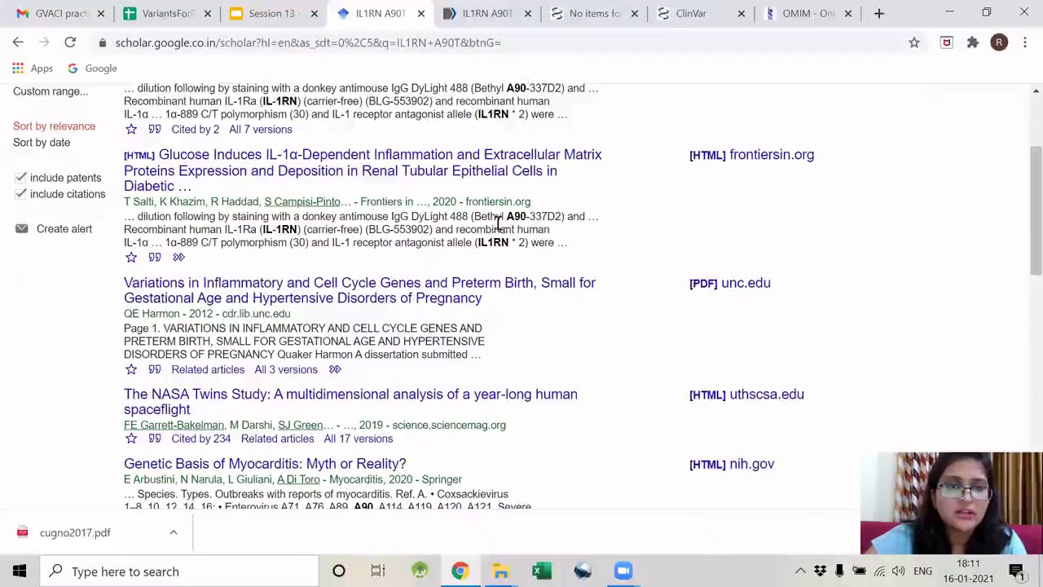
scroll(495, 317, down, 5)
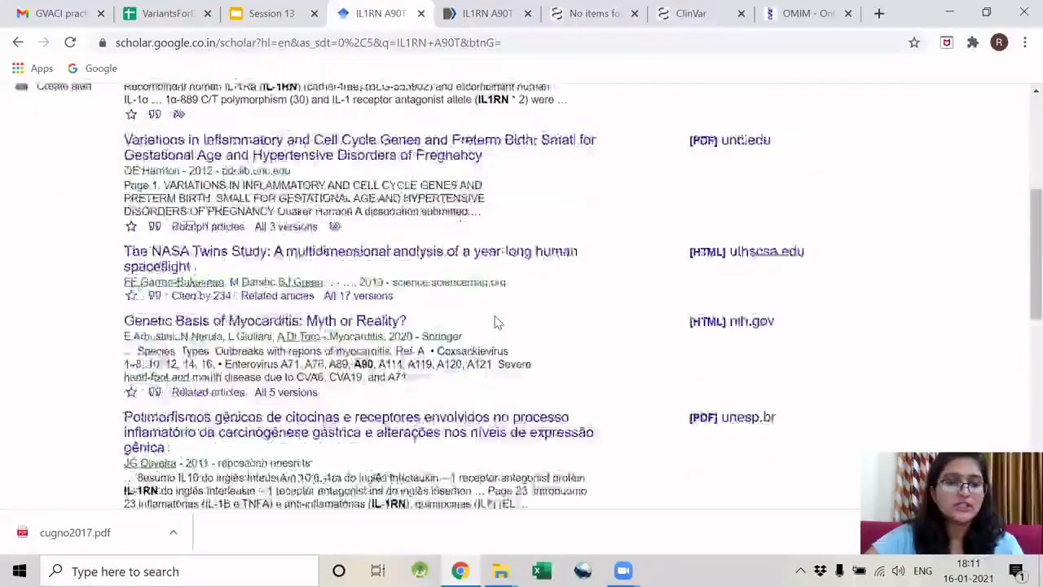
scroll(495, 316, down, 4)
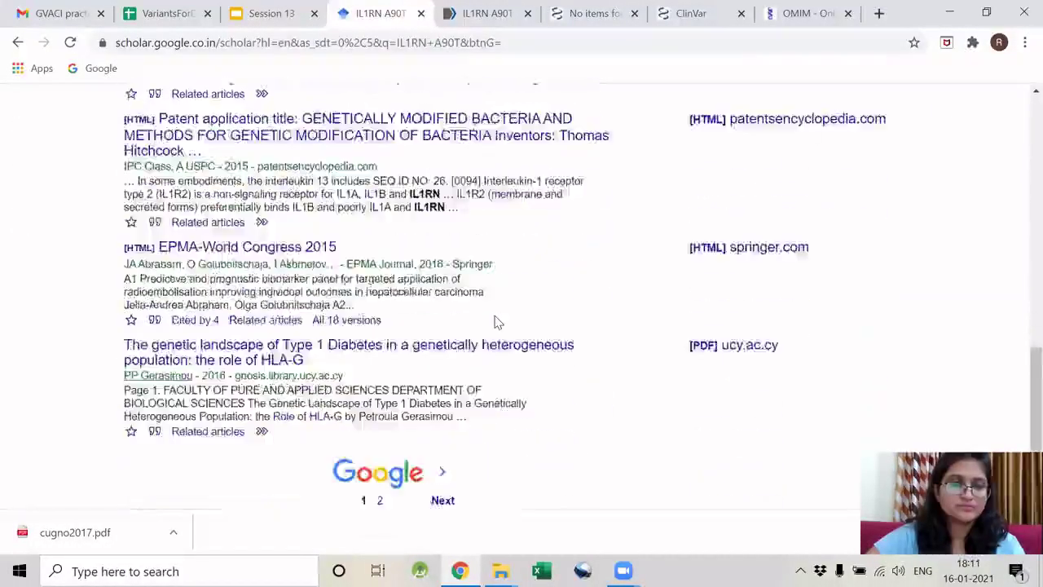
click(384, 416)
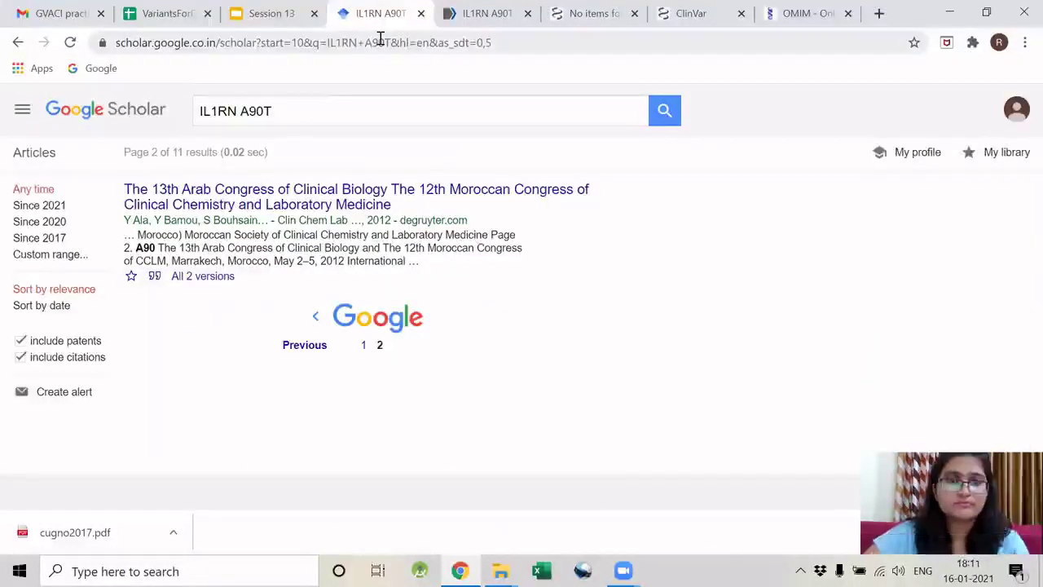
key(ctrl+Tab)
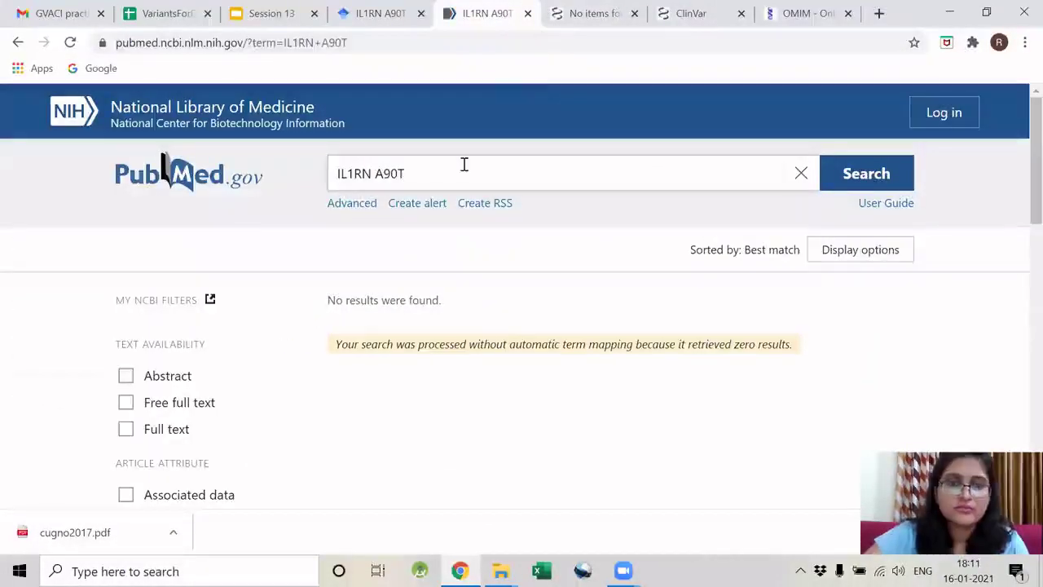
key(ctrl+Tab)
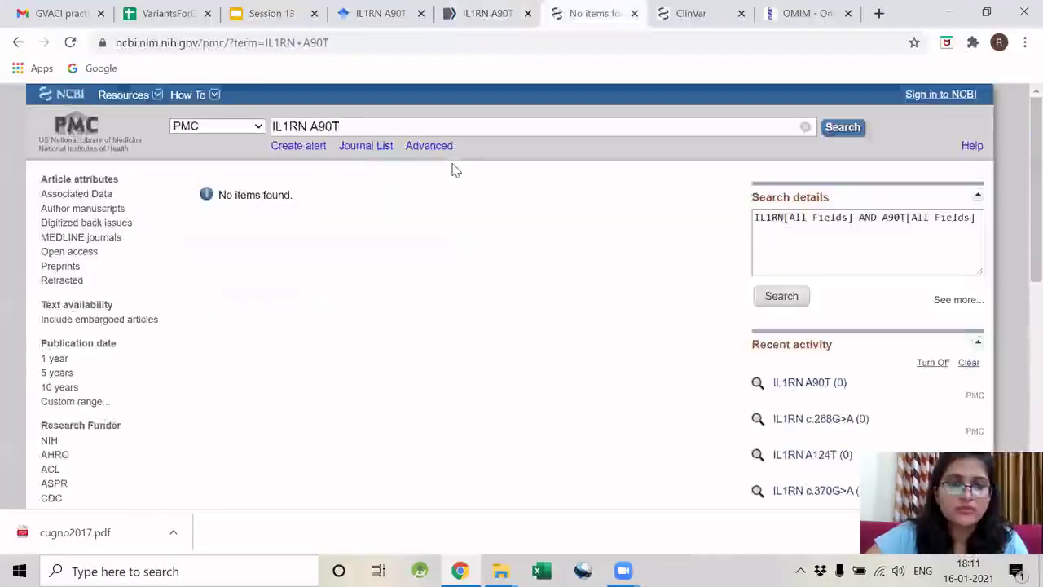
Copy the existing variant ID rs45507693 from the spreadsheet's IL1RN rows and search Google Scholar for IL1RN rs45507693.
click(159, 11)
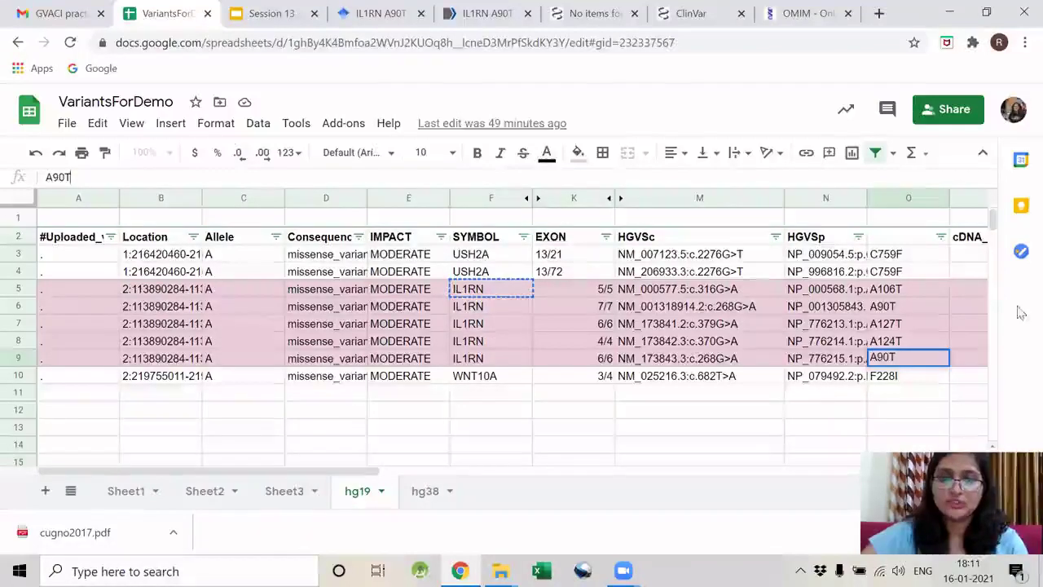
click(911, 314)
key(Right)
key(Right)
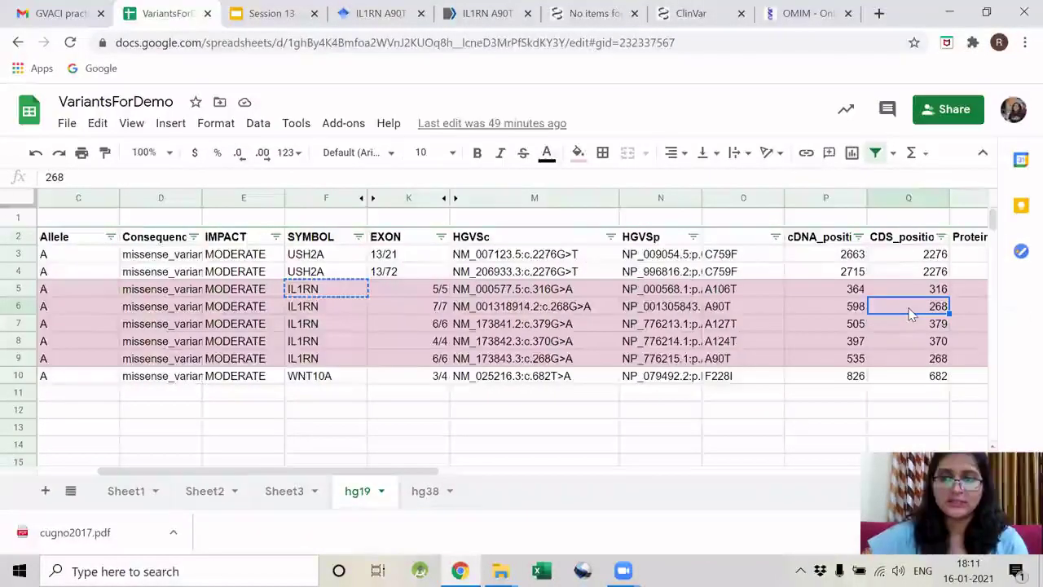
key(Right)
key(Right)
key(Right)
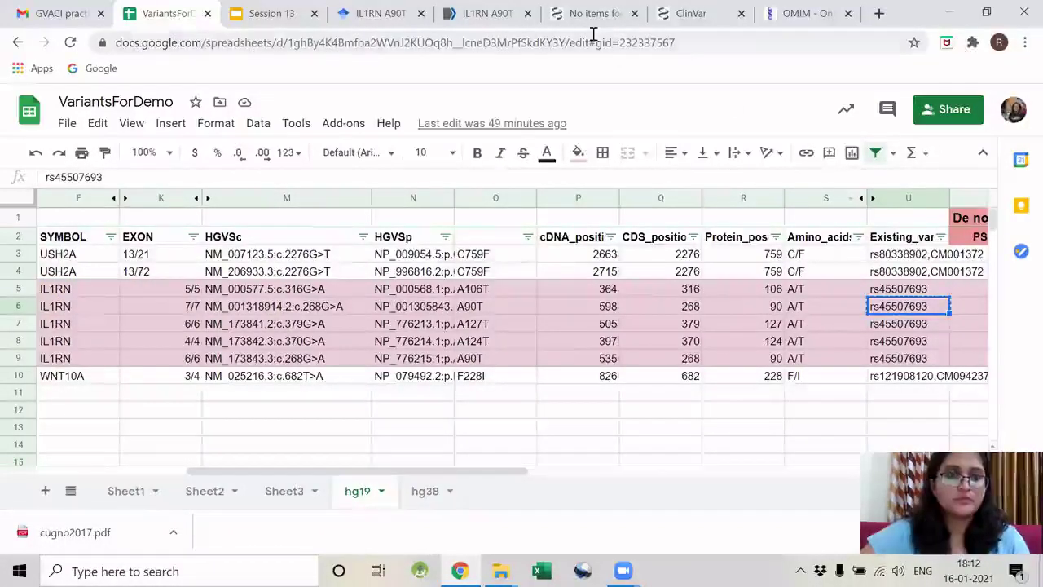
key(ctrl+4)
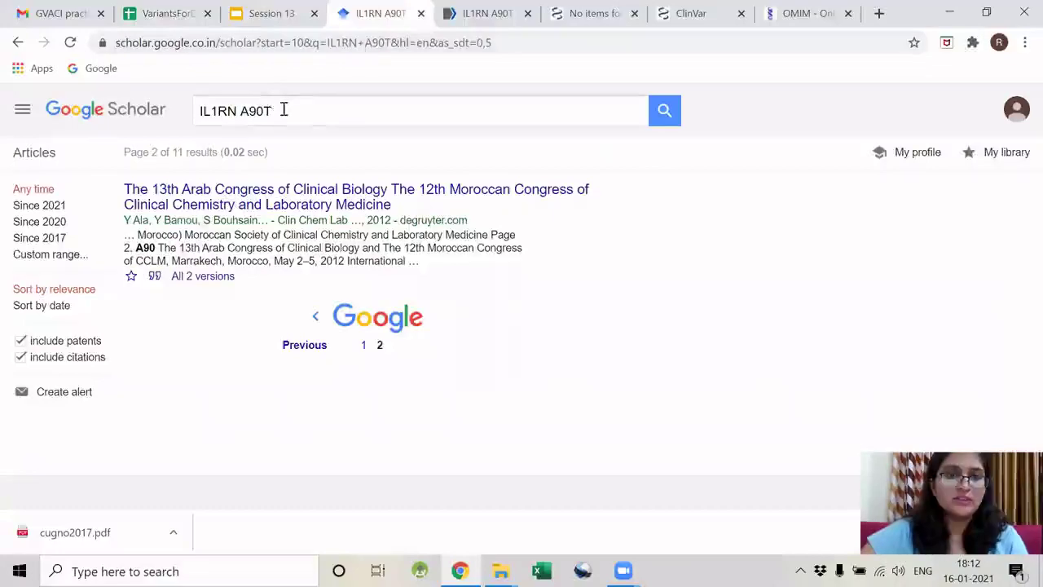
double_click(253, 111)
text(rs45507693)
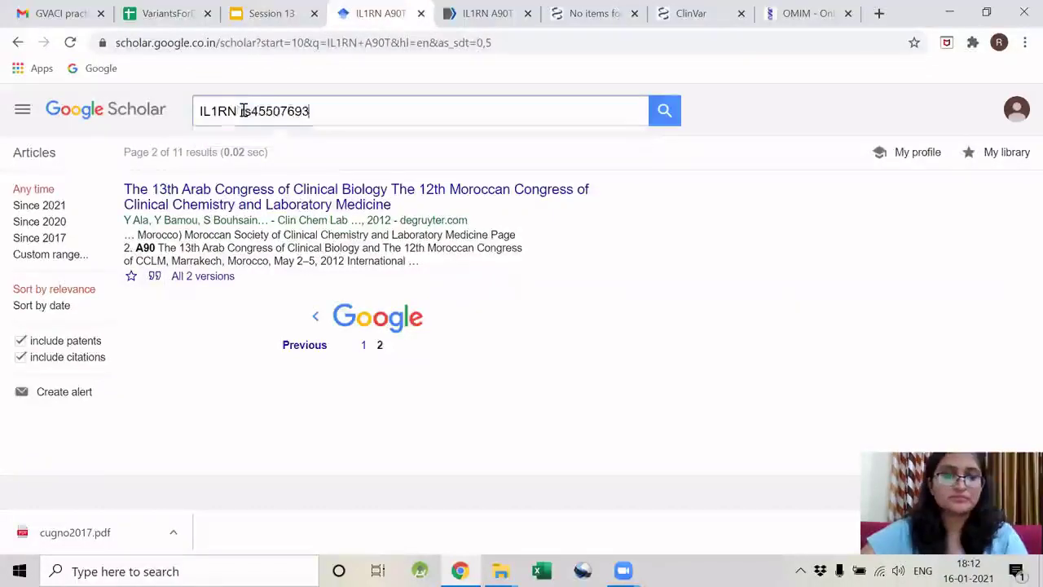
key(Return)
Search PubMed and PMC for IL1RN rs45507693 by replacing A90T in each query.
key(ctrl+Tab)
double_click(390, 174)
text(rs45507693)
key(Return)
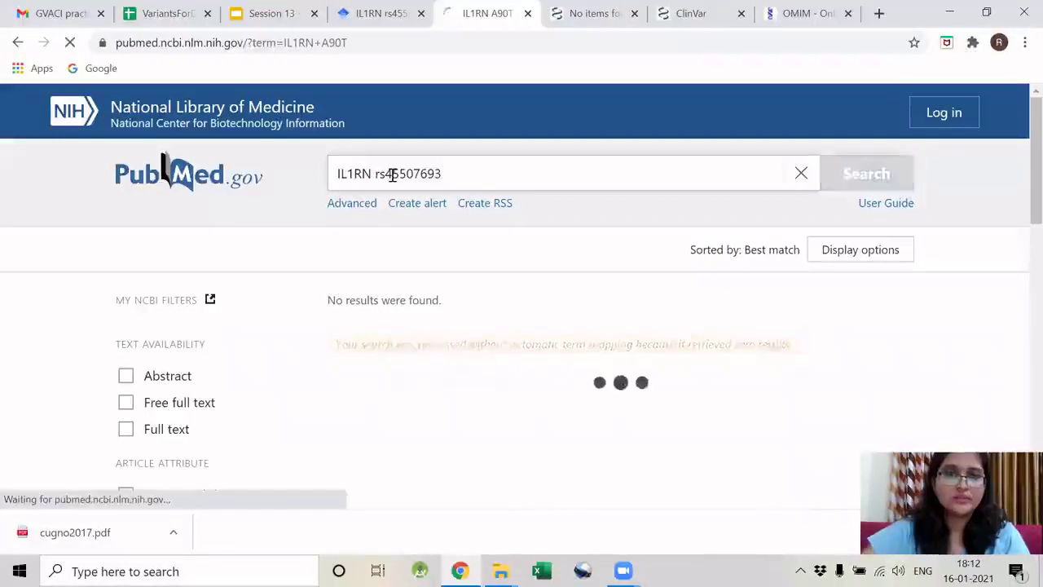
key(ctrl+Tab)
triple_click(331, 124)
double_click(331, 123)
text(rs45507693)
key(Return)
Search ClinVar and OMIM for the variant ID rs45507693.
key(ctrl+Tab)
text(rs45507693)
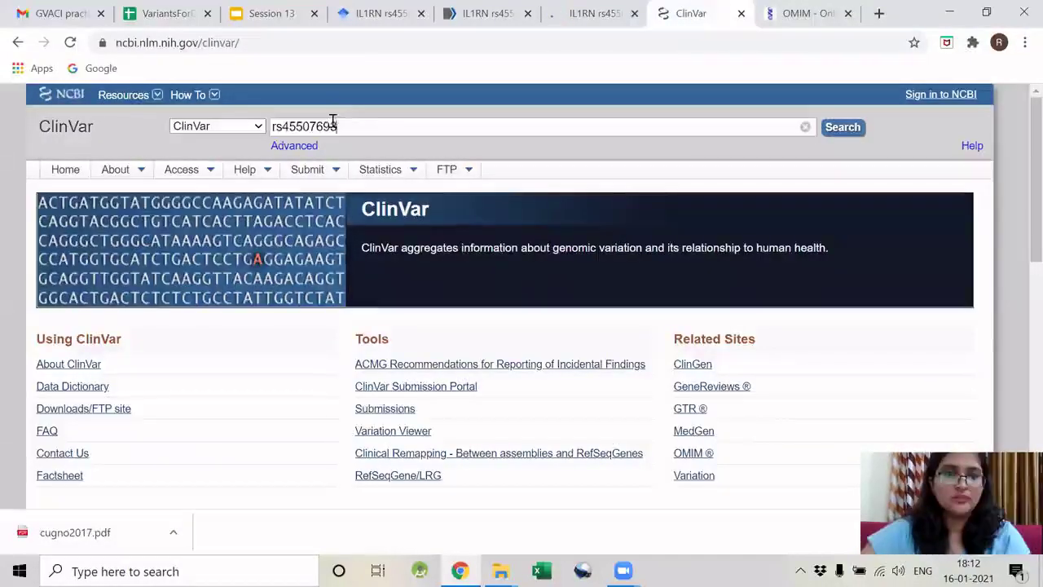
key(Return)
key(ctrl+Tab)
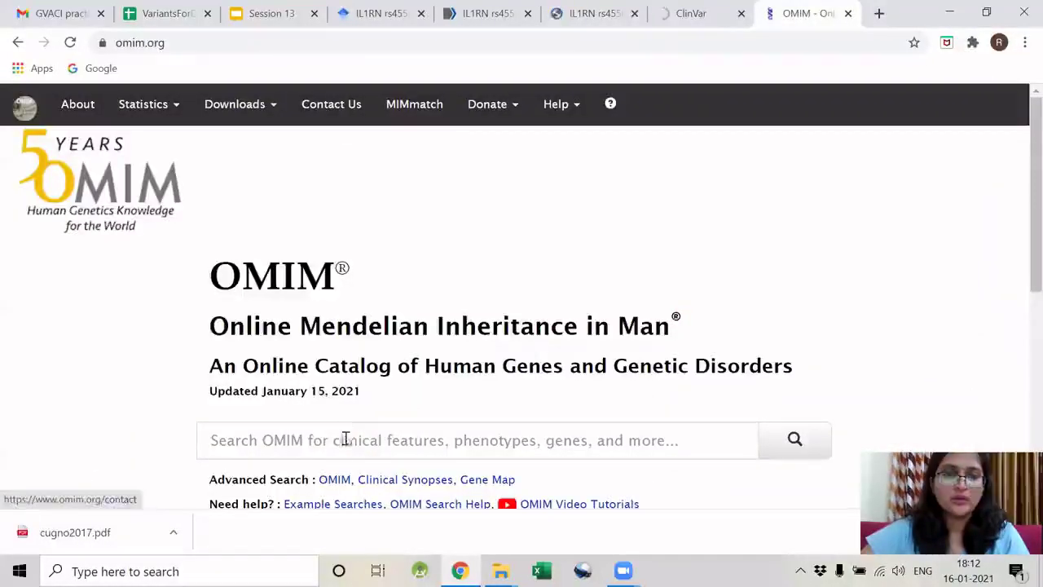
click(339, 437)
text(rs45507693)
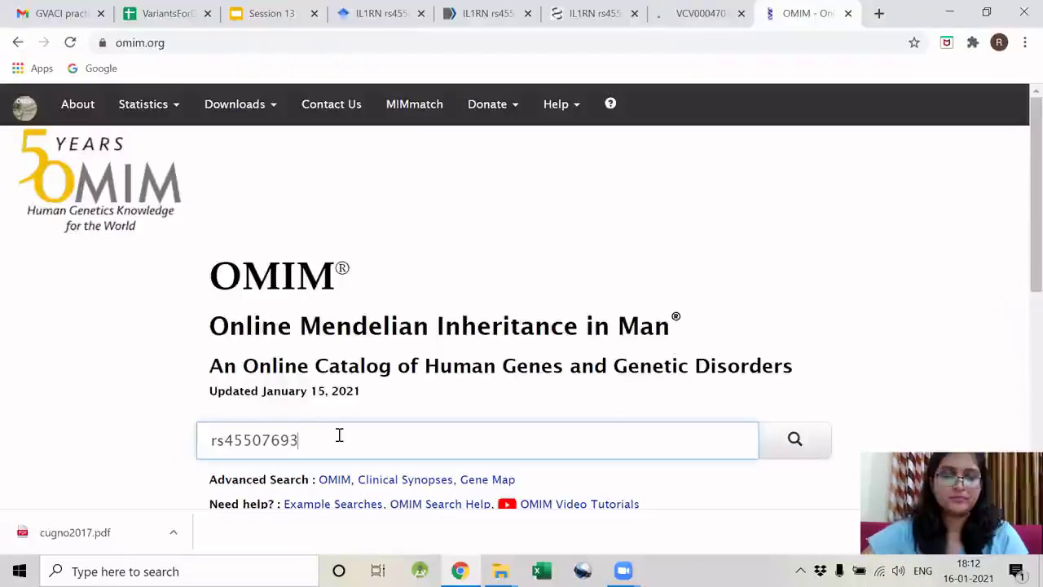
key(Return)
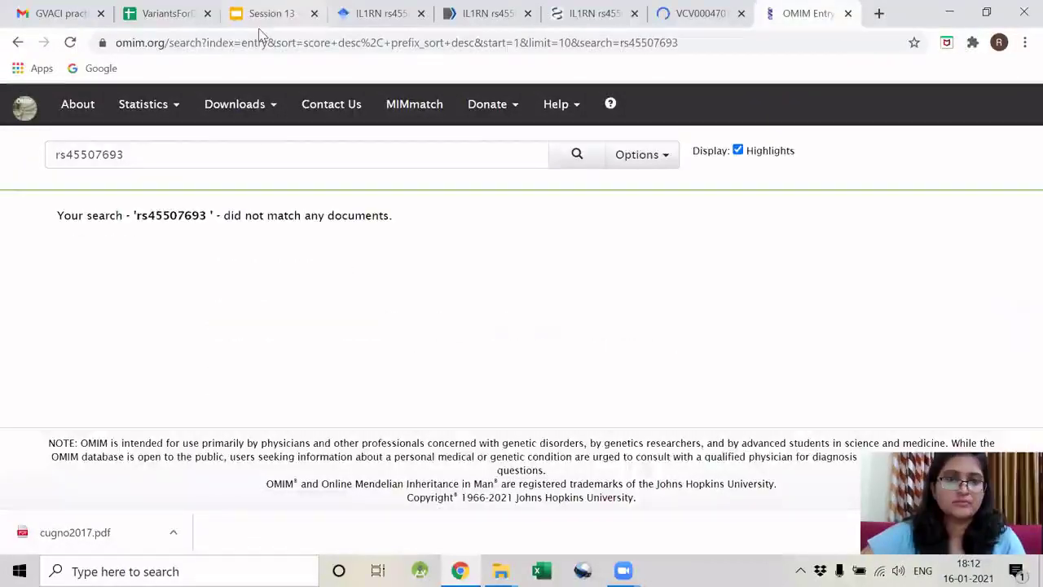
Examine the Google Scholar results for IL1RN rs45507693, and check the PubMed and PMC results for the same query.
key(ctrl+4)
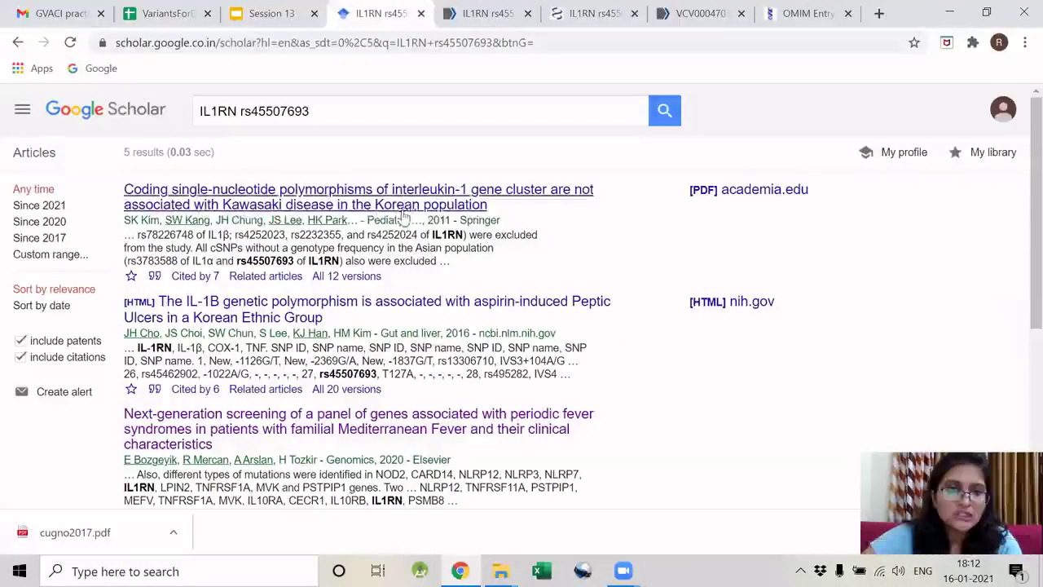
scroll(343, 240, down, 2)
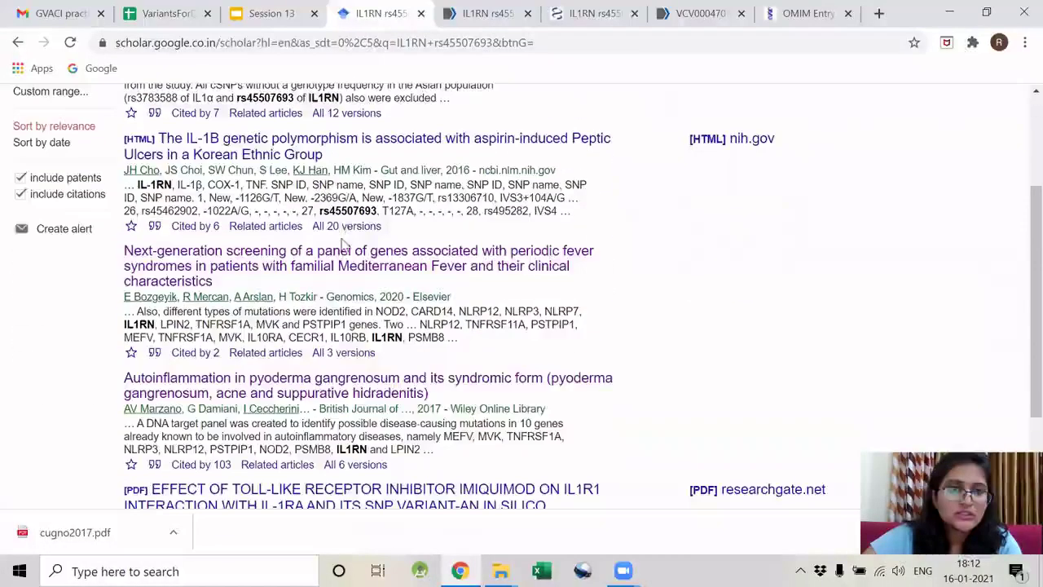
scroll(342, 240, down, 1)
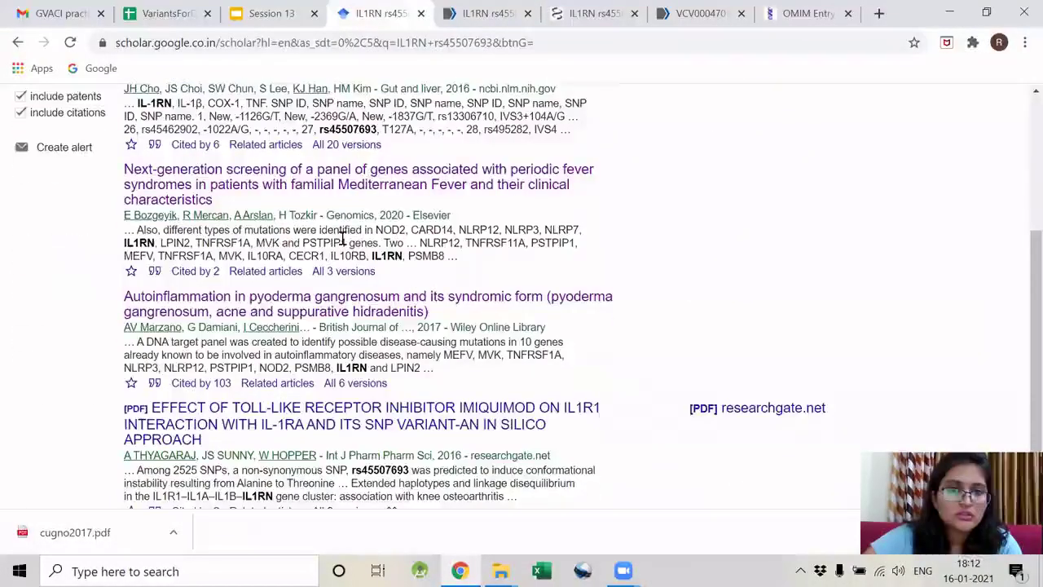
scroll(342, 237, down, 1)
scroll(350, 261, up, 1)
scroll(363, 294, down, 1)
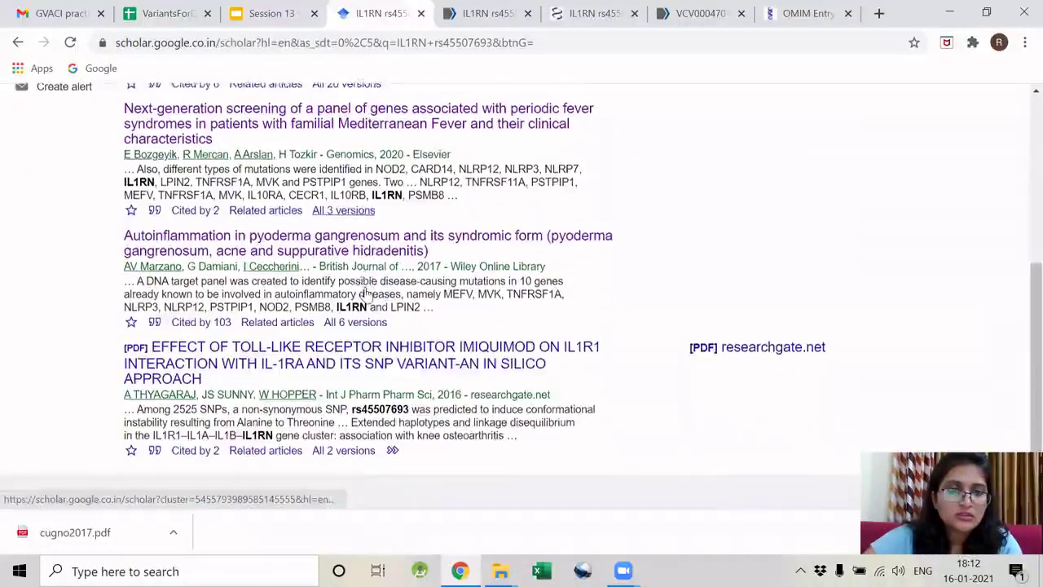
key(ctrl+Tab)
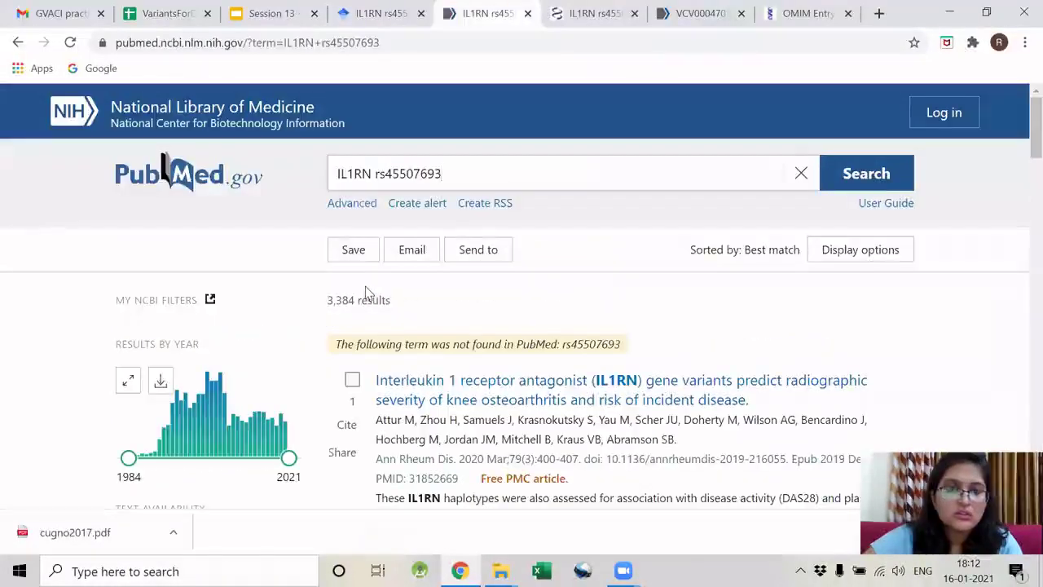
key(ctrl+Tab)
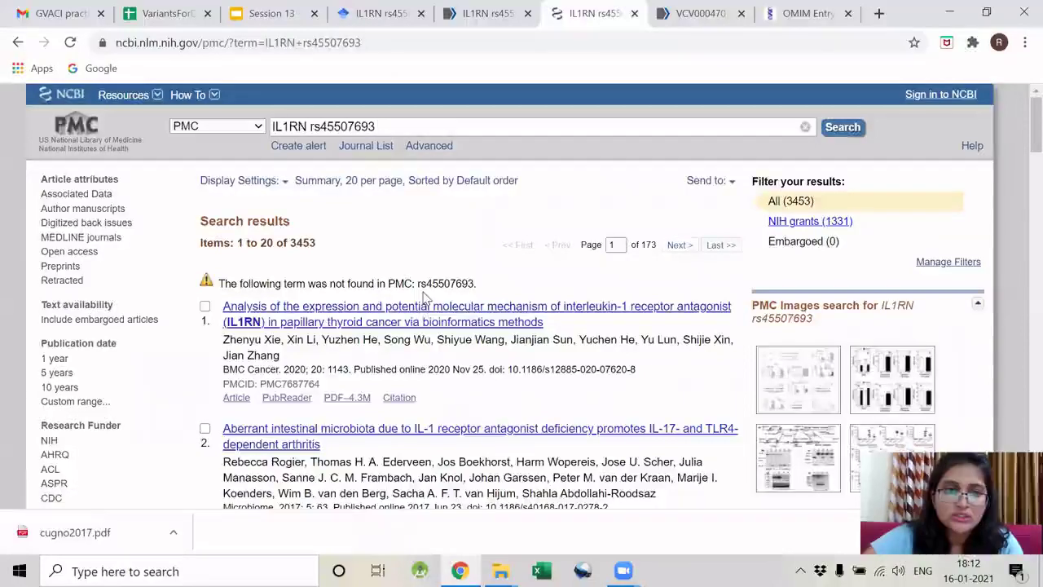
Review the submitted interpretations in the ClinVar record for rs45507693, expanding the full comment of the Illumina submission.
key(ctrl+Tab)
scroll(423, 297, down, 15)
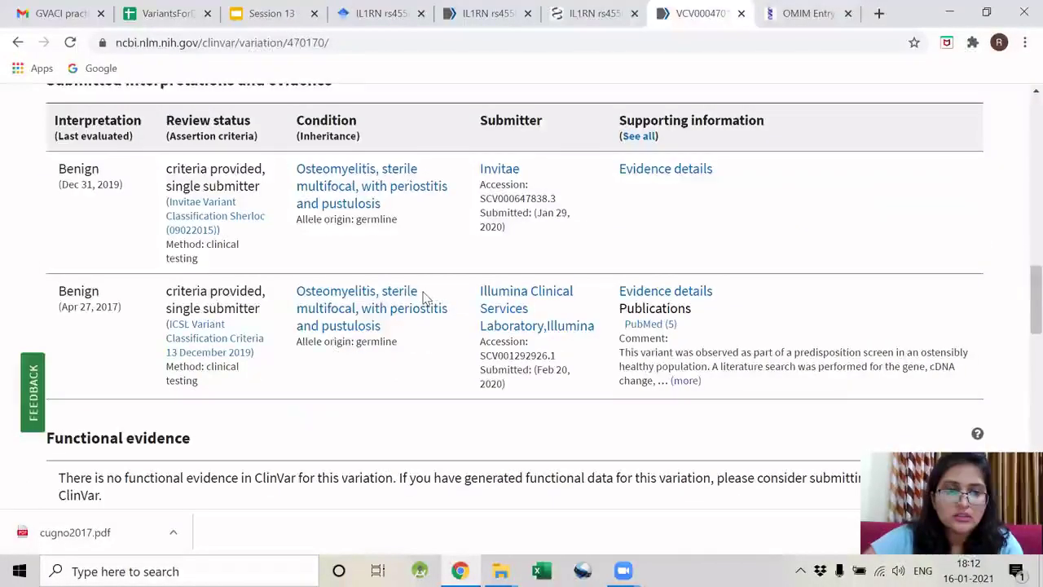
scroll(426, 296, down, 4)
scroll(425, 296, up, 3)
scroll(425, 298, up, 1)
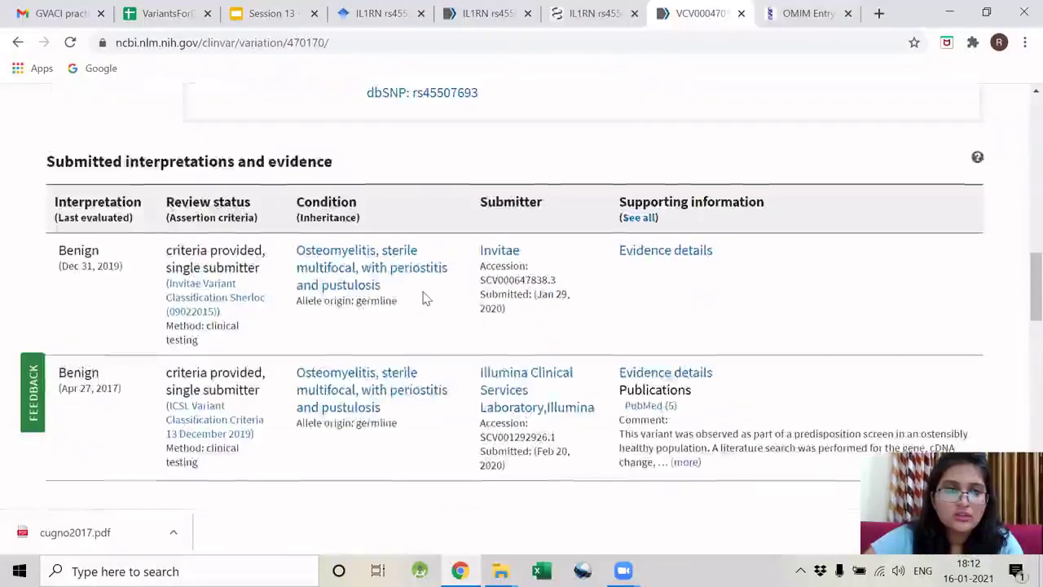
scroll(614, 301, down, 1)
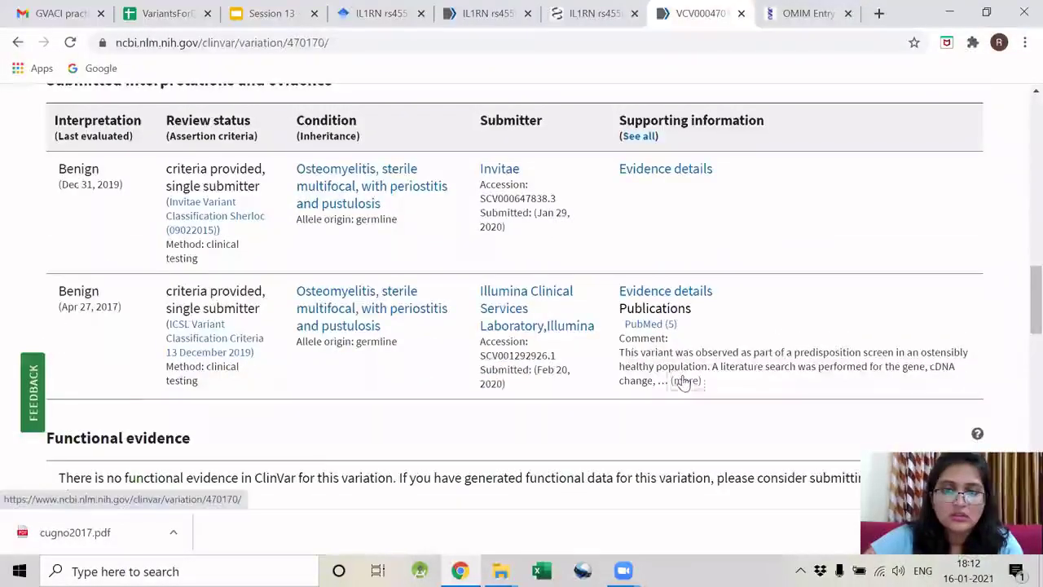
click(685, 381)
scroll(699, 284, down, 3)
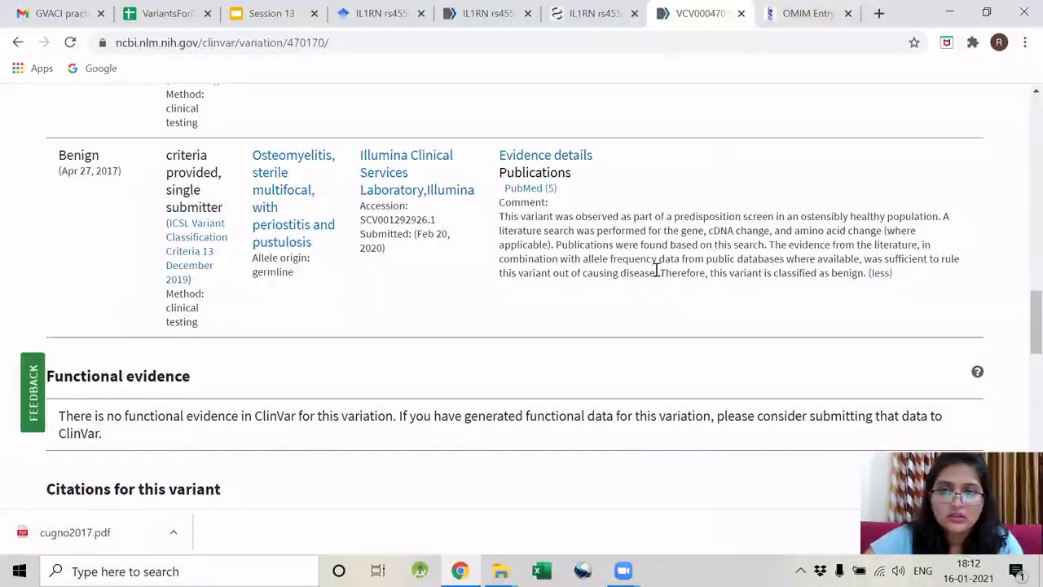
scroll(919, 287, down, 4)
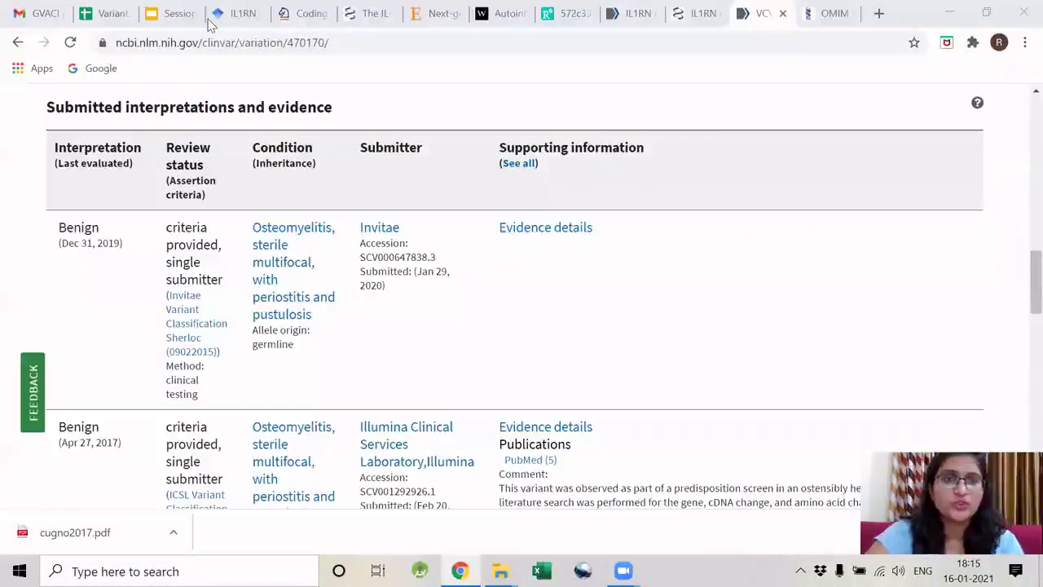
Check each of the five opened Google Scholar papers for in-page matches of rs45507693, stepping through all matches in the PMC aspirin-ulcer article.
click(305, 13)
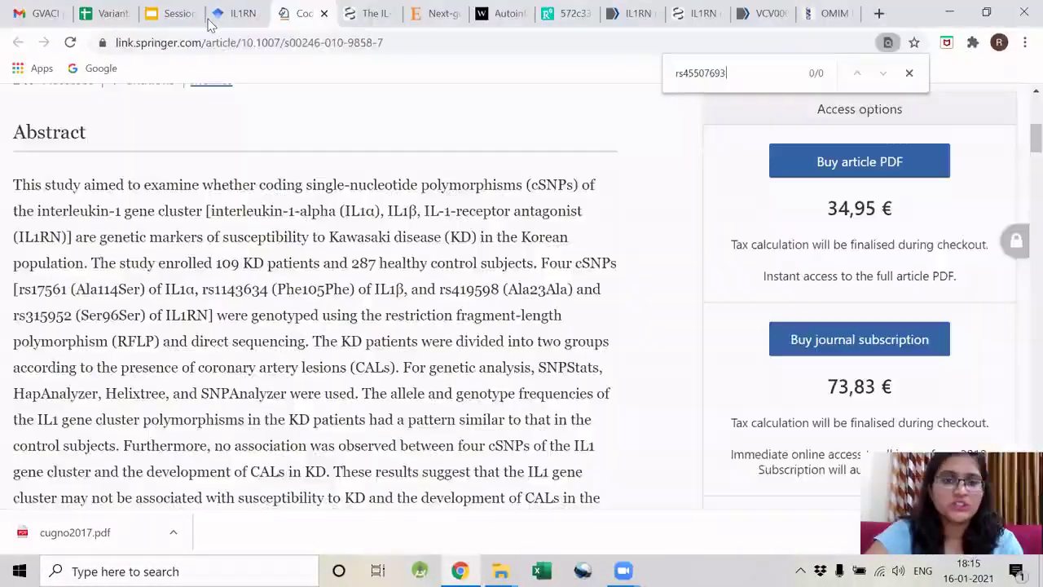
click(373, 15)
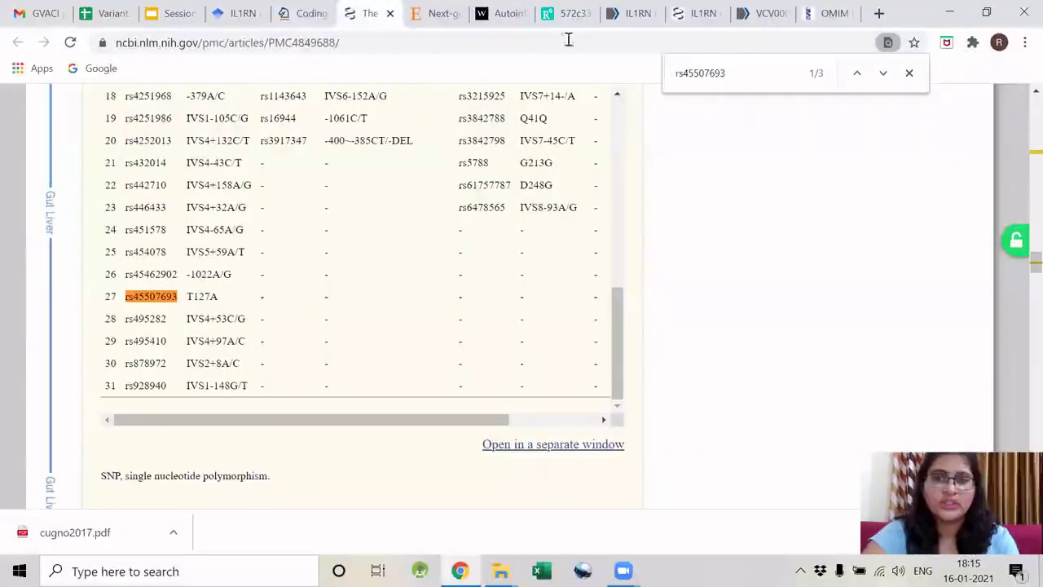
key(ctrl+Tab)
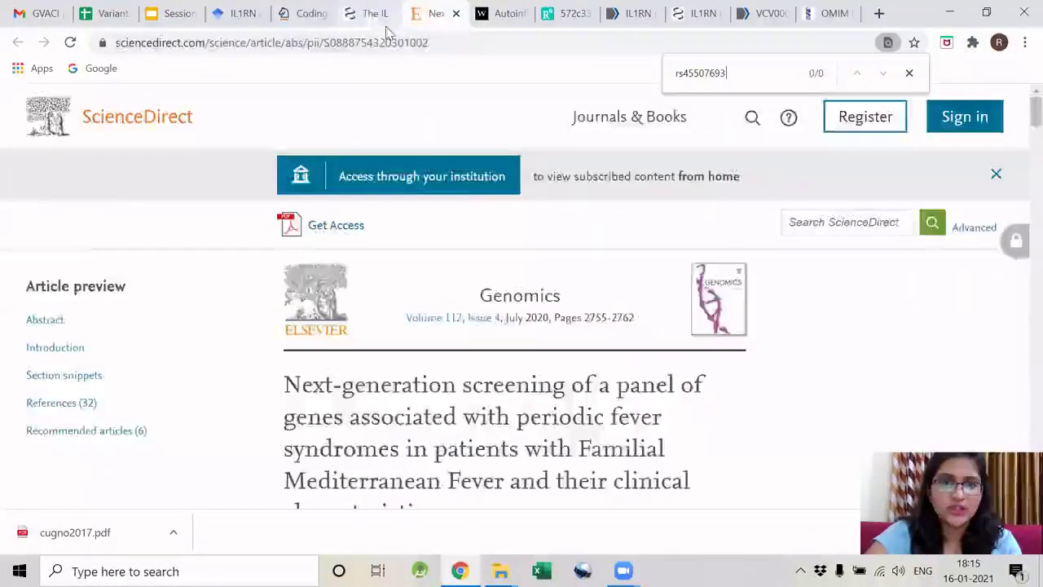
key(ctrl+shift+Tab)
click(883, 73)
click(883, 74)
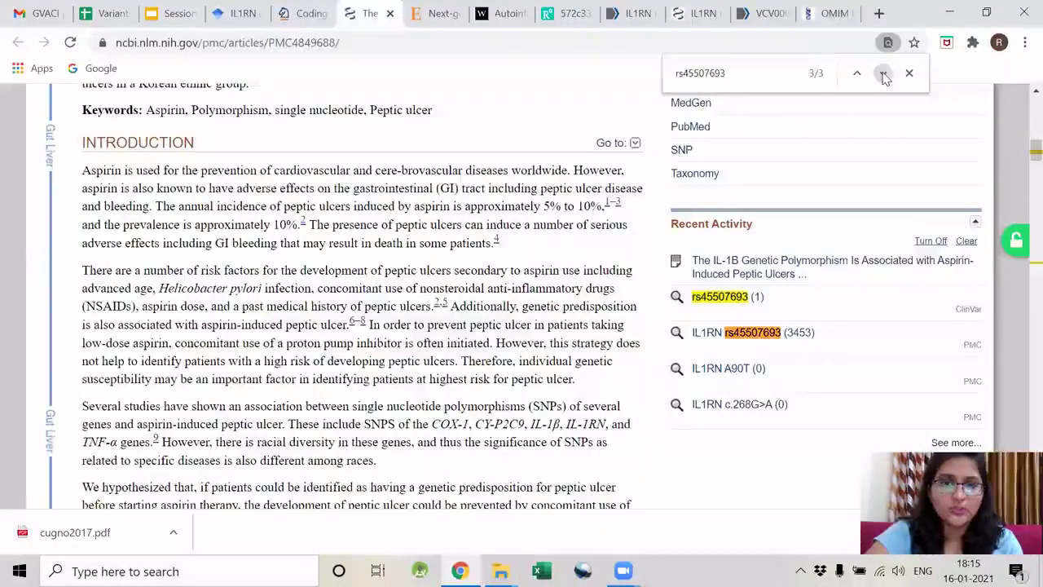
key(ctrl+Tab)
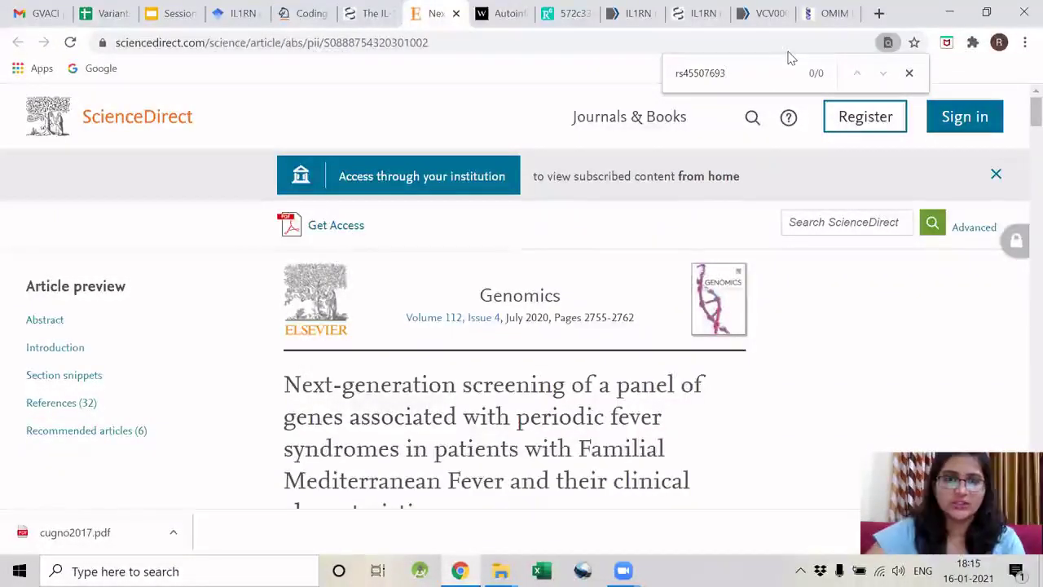
key(ctrl+Tab)
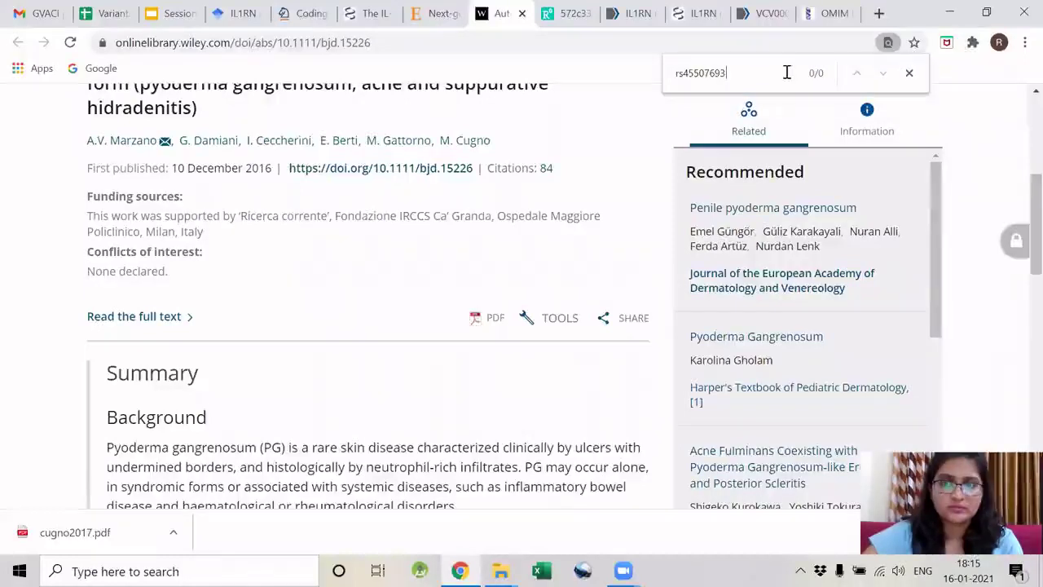
key(ctrl+Tab)
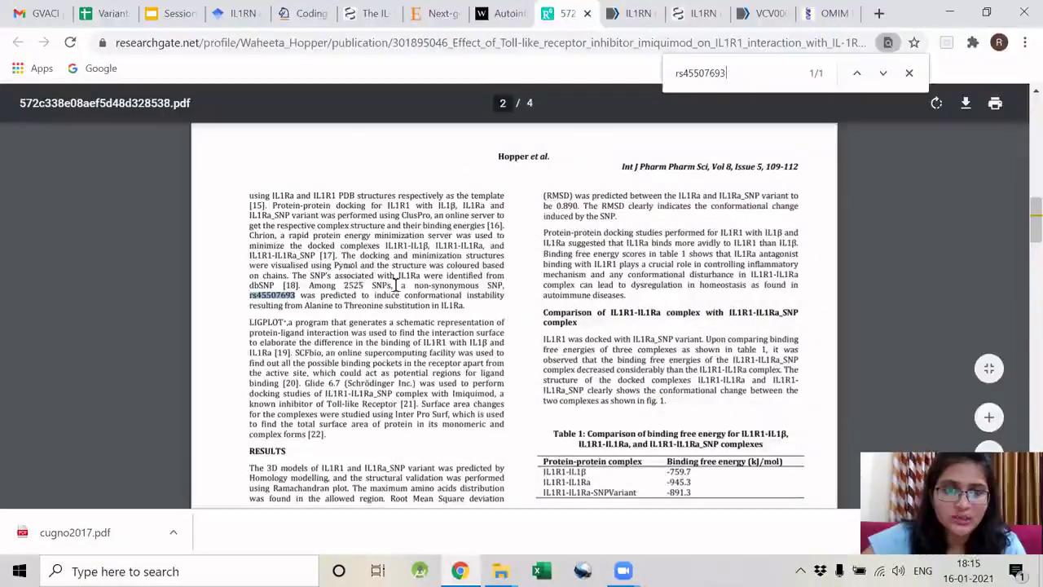
Recheck the PubMed and PMC results for IL1RN rs45507693, and examine ClinVar's submitted interpretations and citations for the variant.
key(ctrl+Tab)
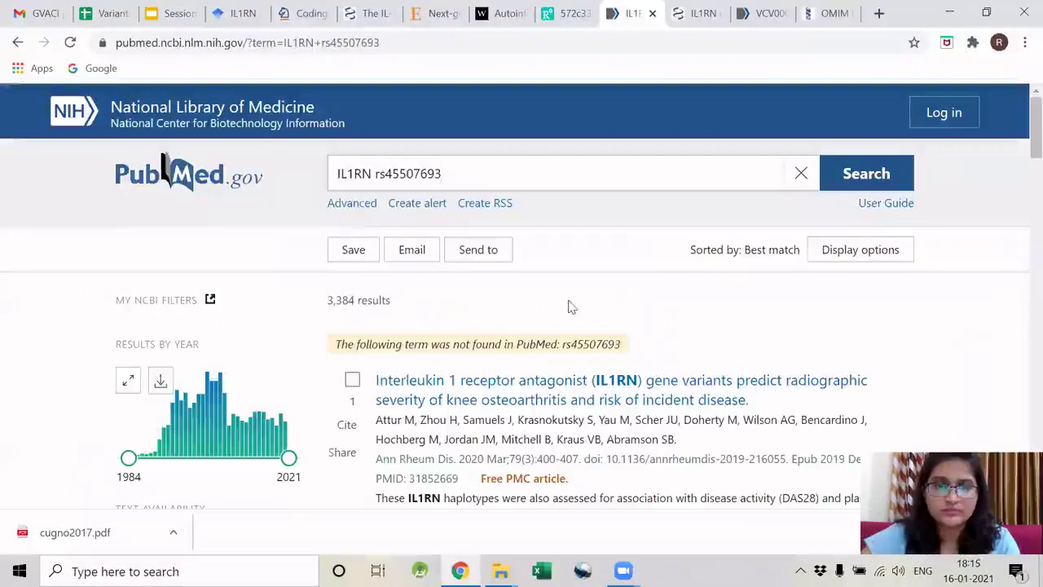
key(ctrl+Tab)
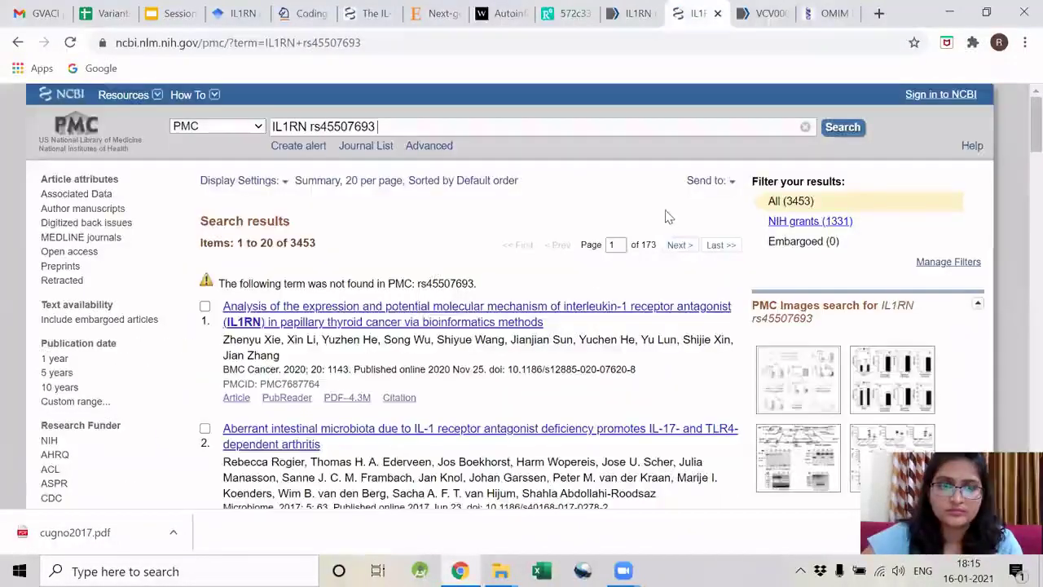
key(ctrl+Tab)
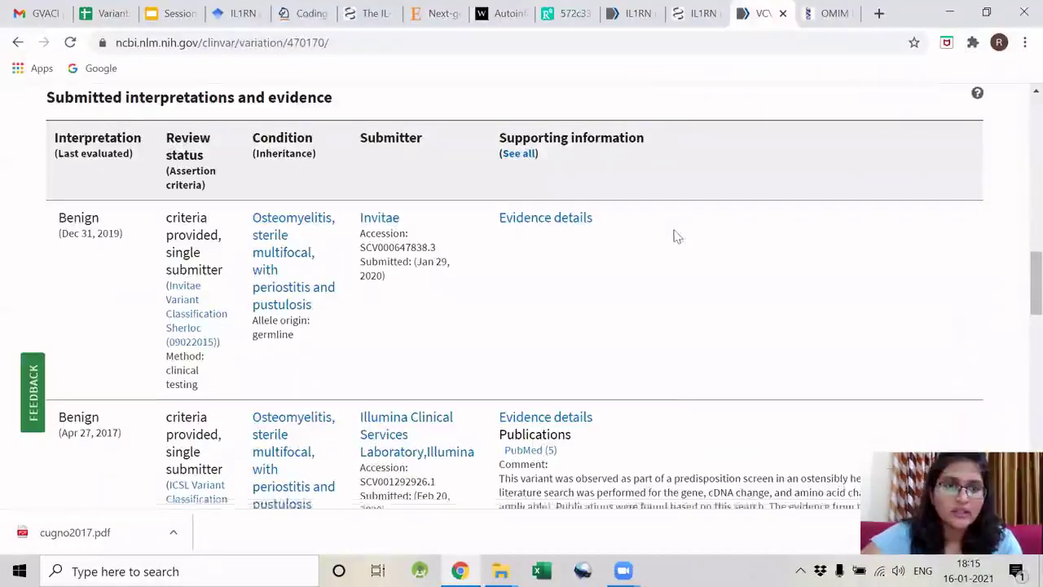
scroll(676, 236, up, 3)
scroll(677, 233, down, 7)
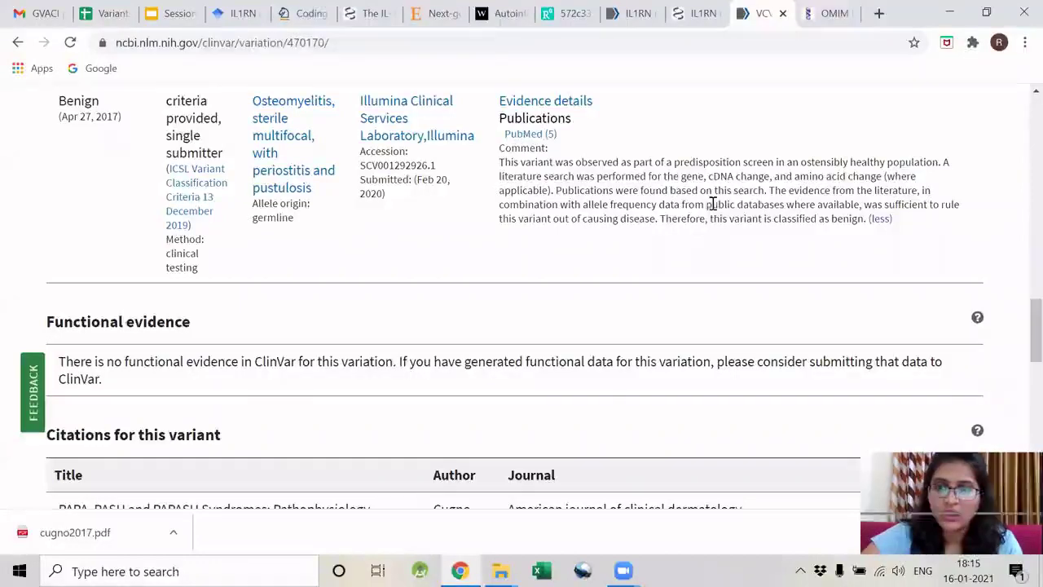
scroll(768, 259, up, 1)
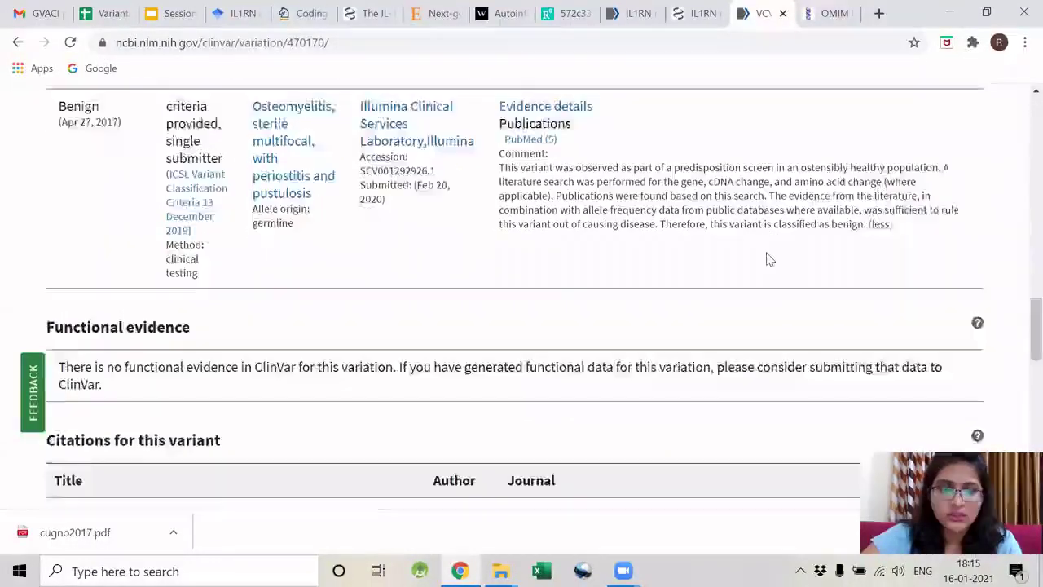
scroll(768, 259, down, 5)
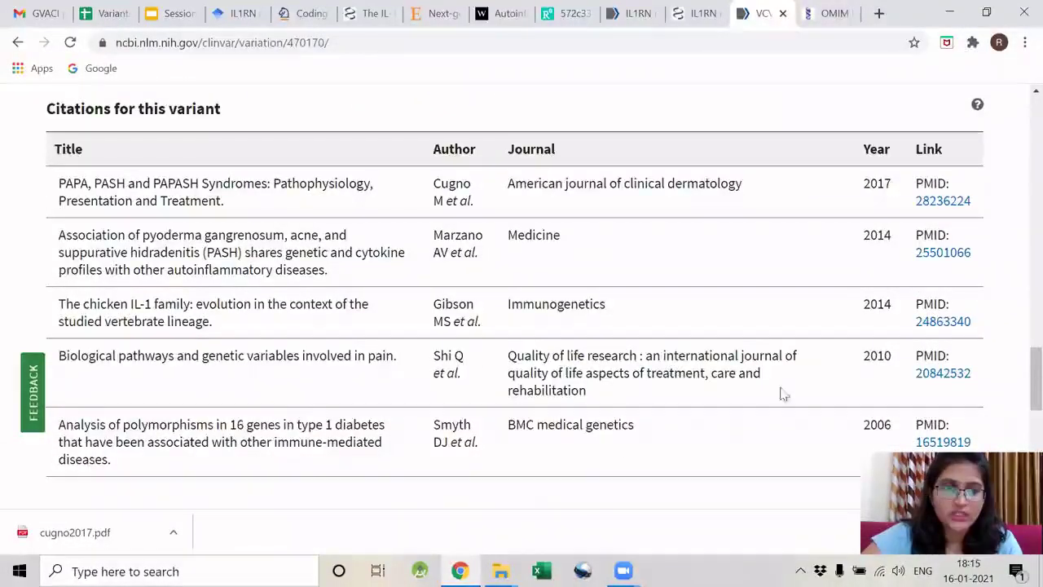
scroll(847, 273, up, 4)
scroll(846, 276, up, 1)
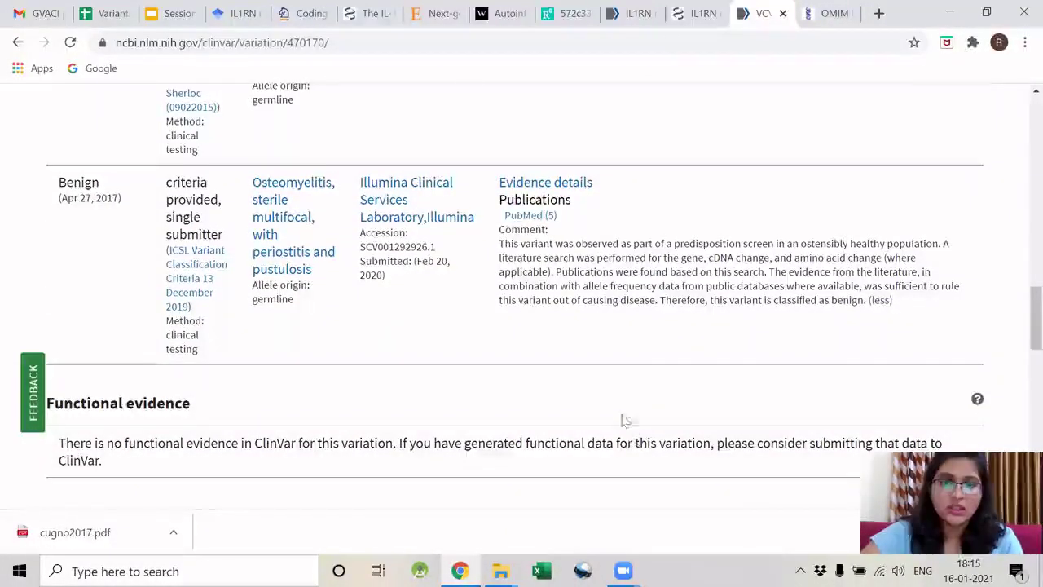
Revisit the variant spreadsheet, and start presenting the Session 13 slides from slide 26, "No evidence".
click(106, 13)
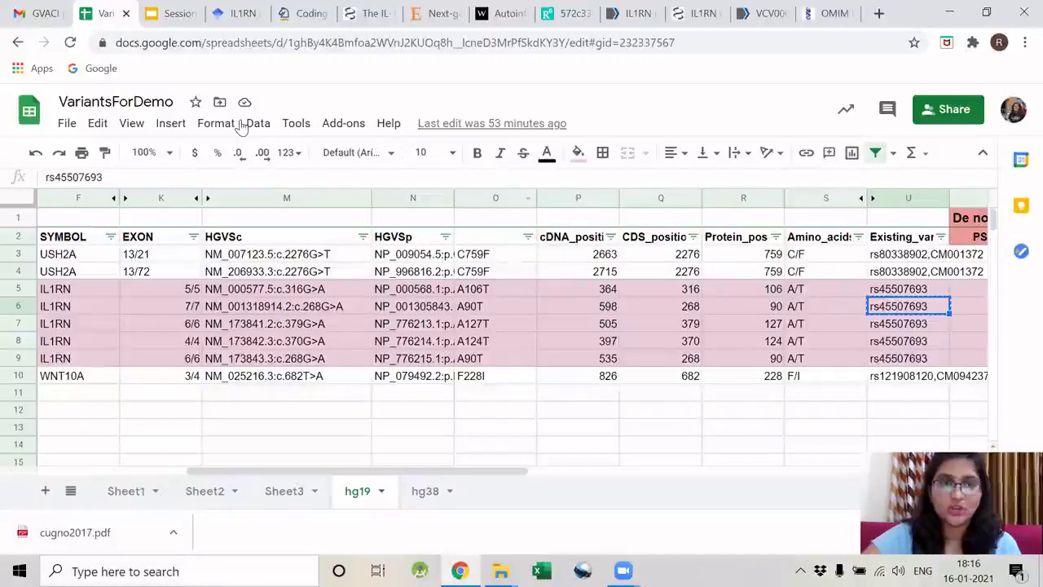
key(ctrl+Tab)
scroll(65, 400, down, 1)
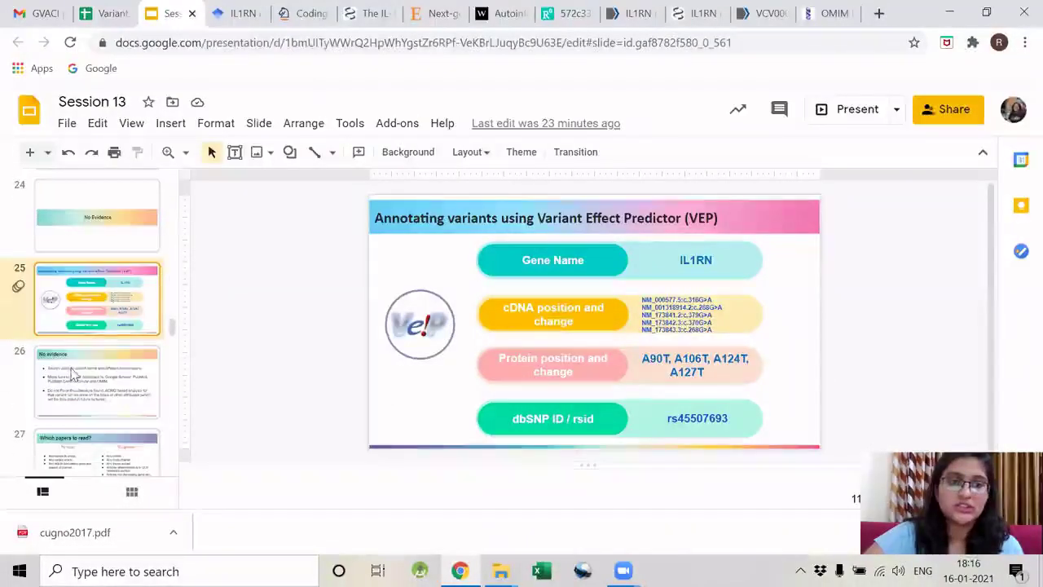
click(72, 376)
click(822, 111)
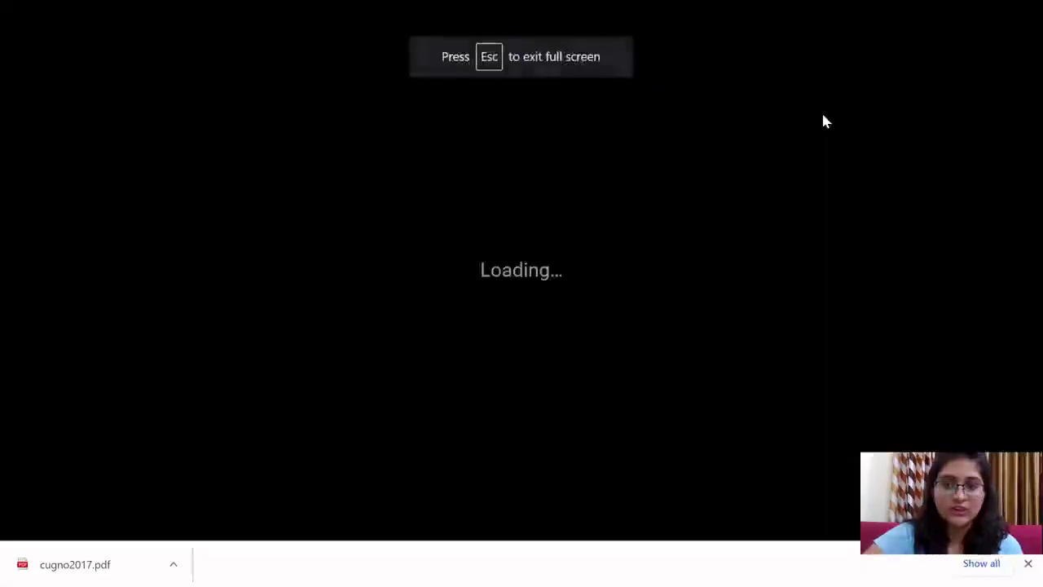